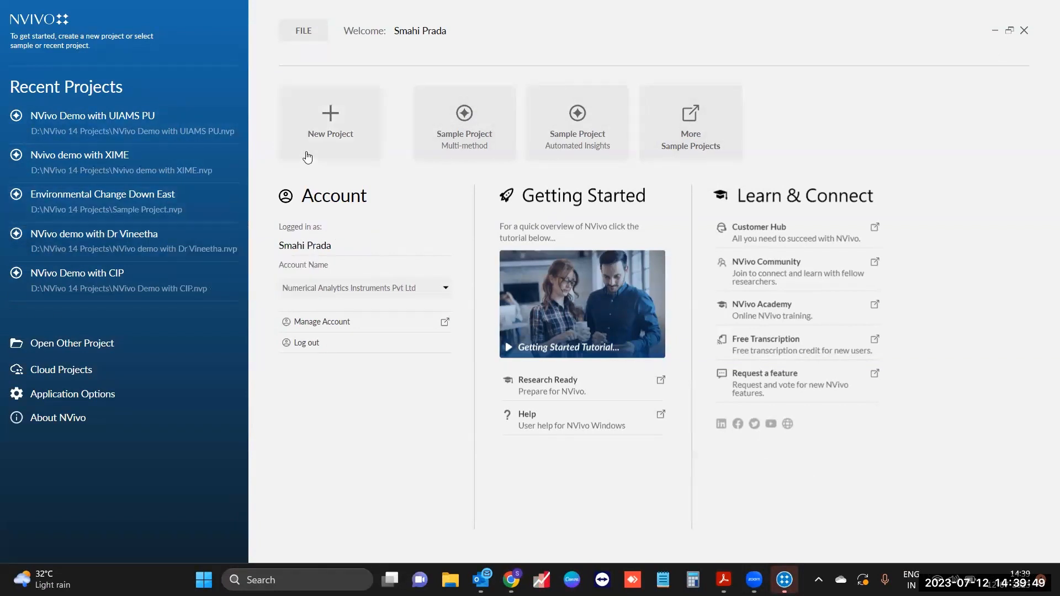
Step: Start a new project titled 'NVivo Demo with Kerala Uni' and continue to its saving options
left_click(340, 158)
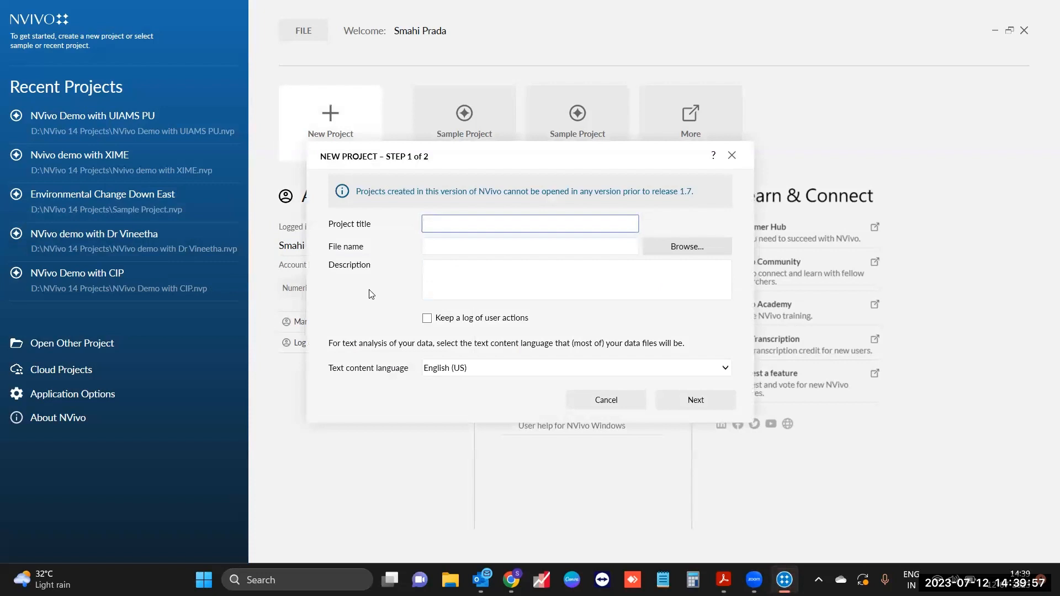
type("NVivo")
key("BackSpace")
key("BackSpace")
type("vo")
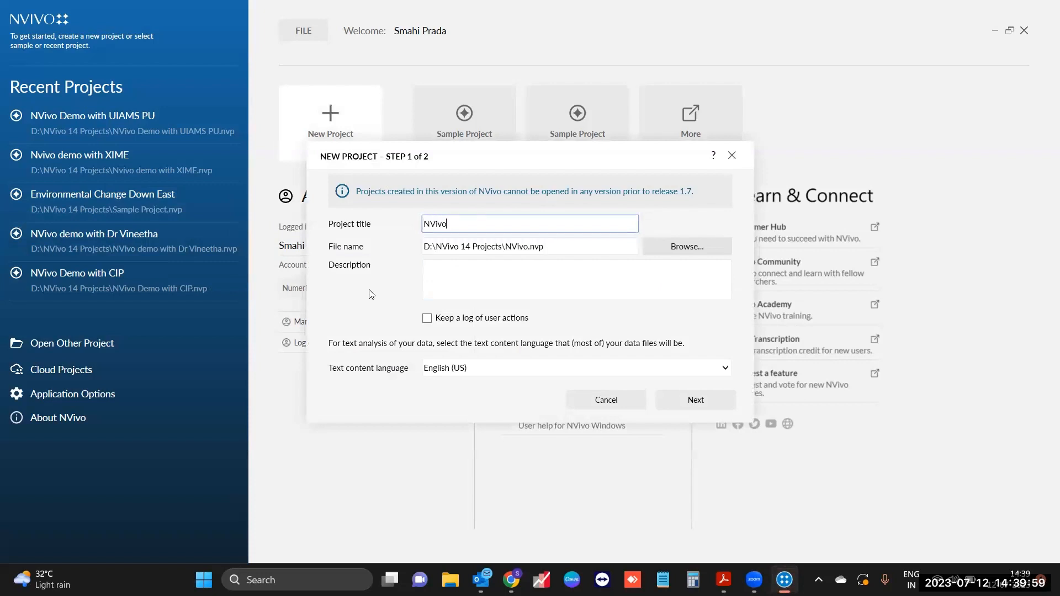
type(" Demo with")
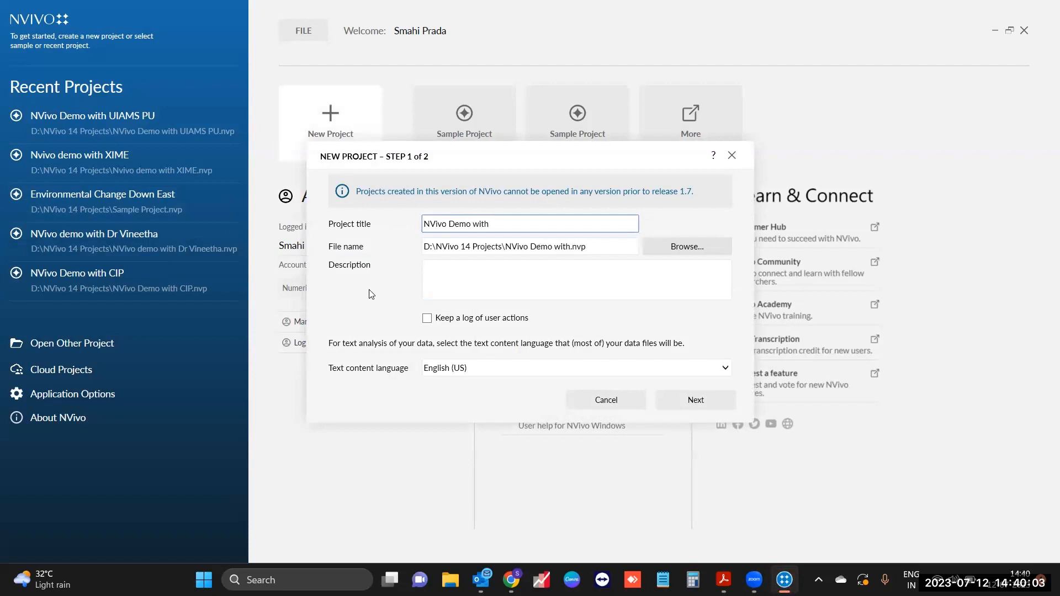
type(" Kerala Uni")
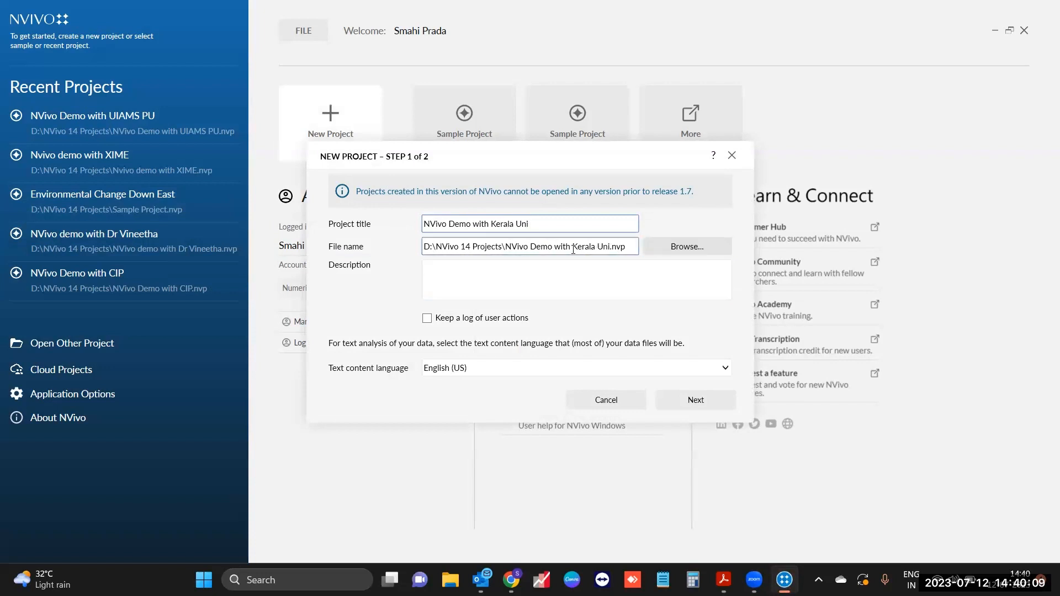
left_click(423, 251)
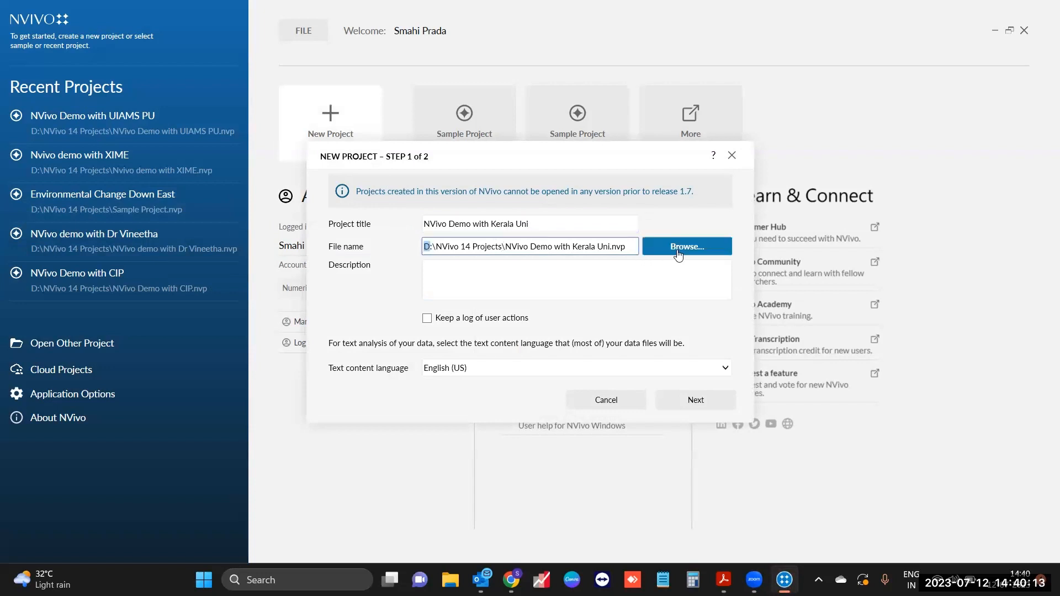
left_click(711, 402)
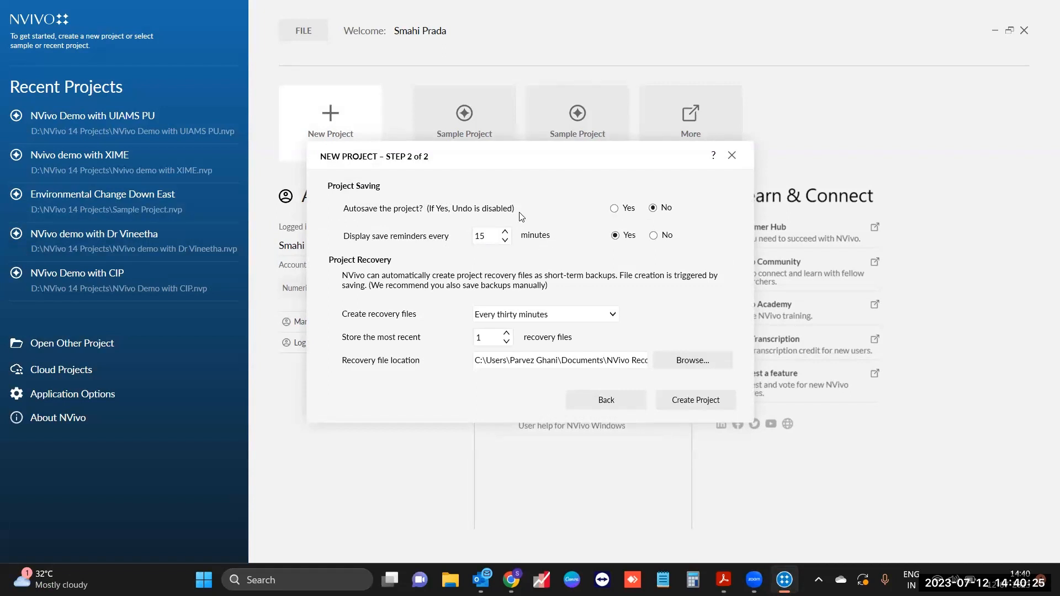
Step: Create the project with autosave left off and skip the welcome tour
left_click(613, 210)
left_click(653, 208)
left_click(702, 407)
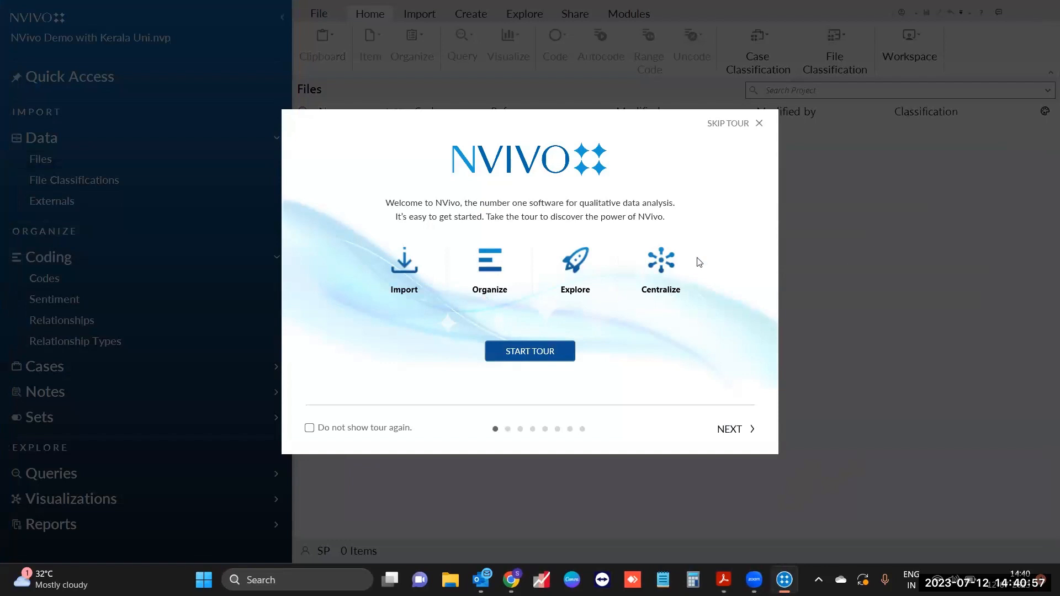
left_click(741, 126)
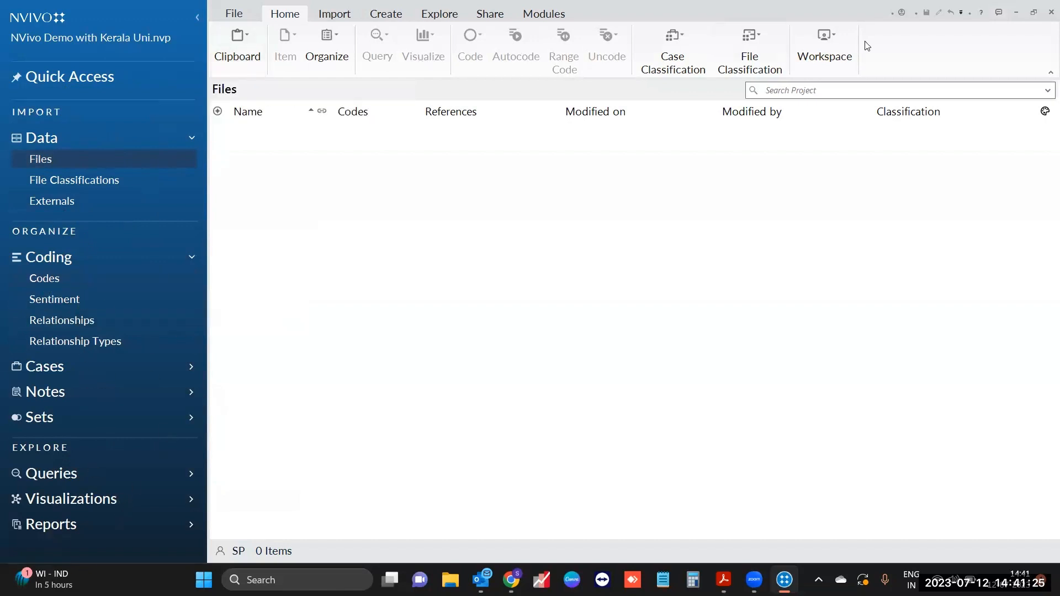
left_click(334, 22)
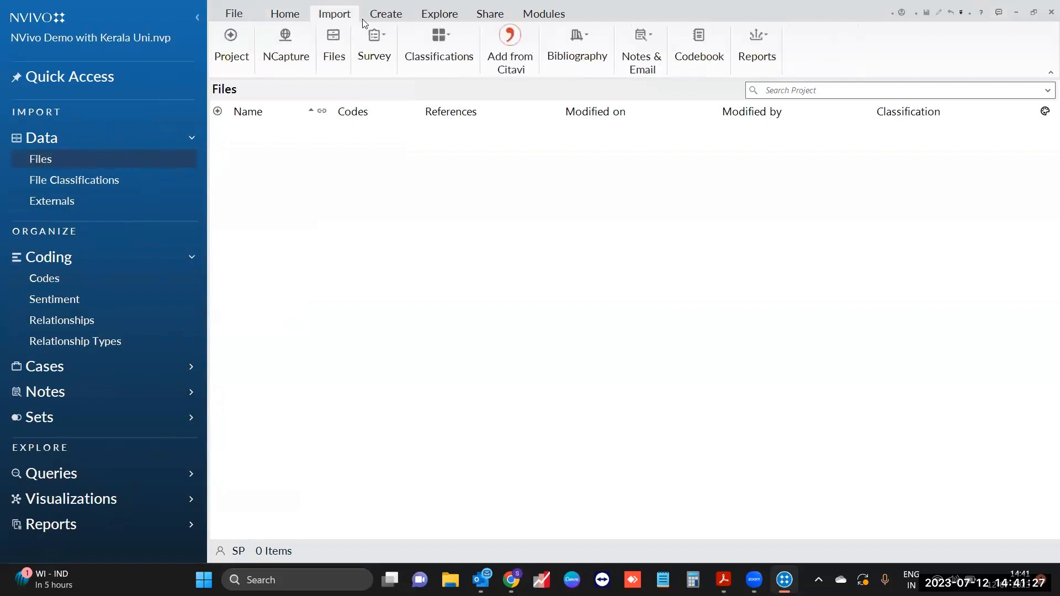
left_click(395, 16)
left_click(433, 15)
left_click(493, 21)
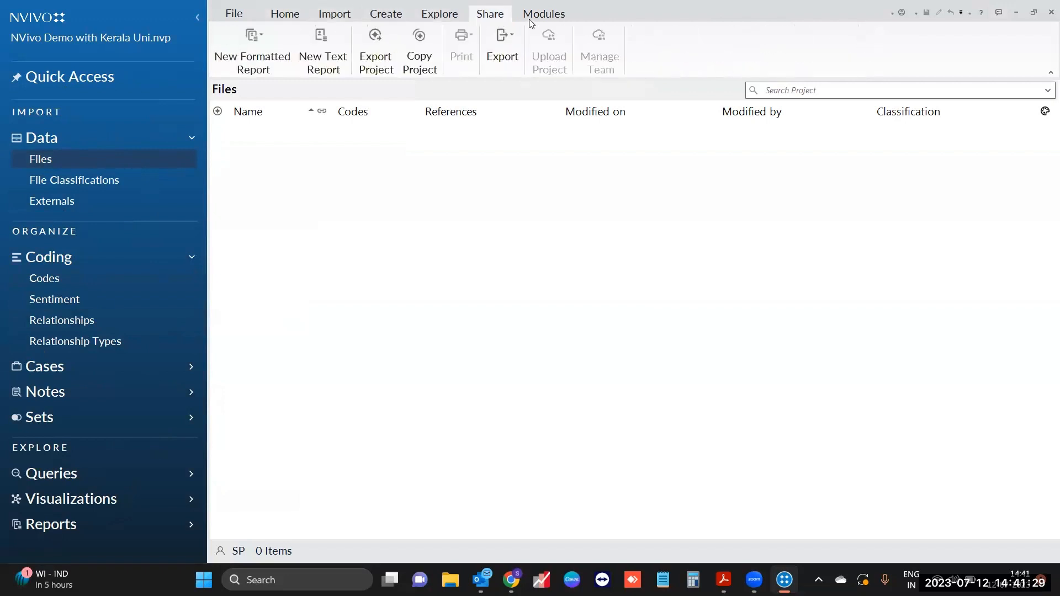
left_click(529, 19)
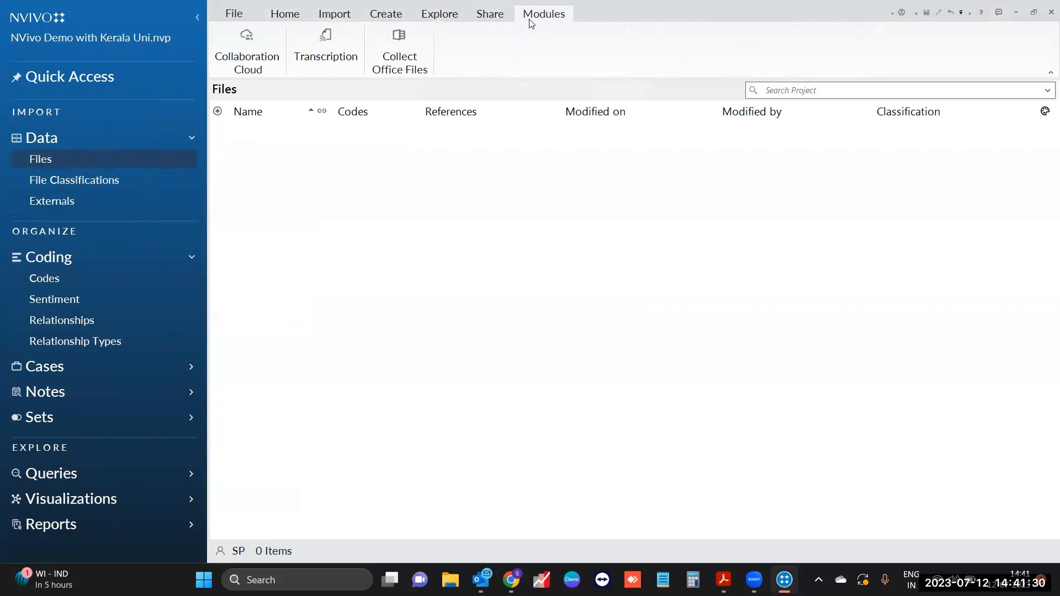
left_click(95, 165)
left_click(81, 181)
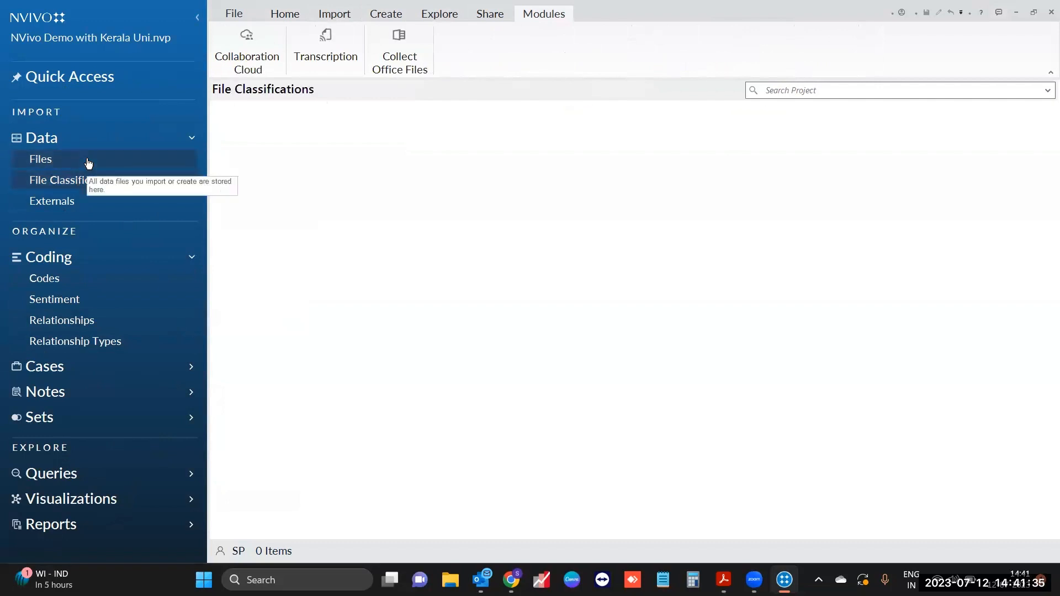
left_click(89, 163)
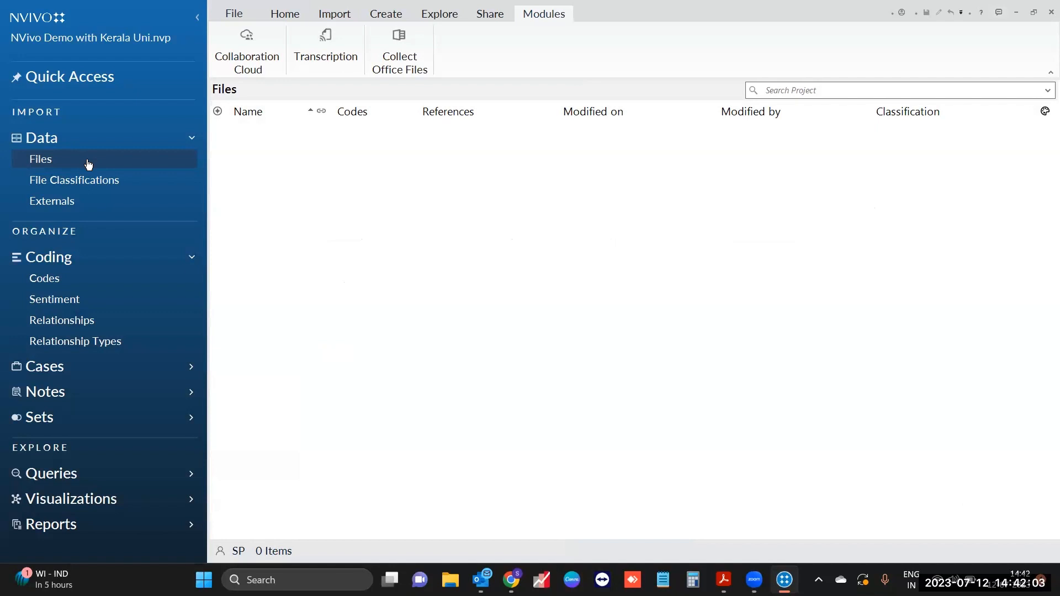
Step: Create 'PDF data' and 'Image data' subfolders under Files
right_click(86, 159)
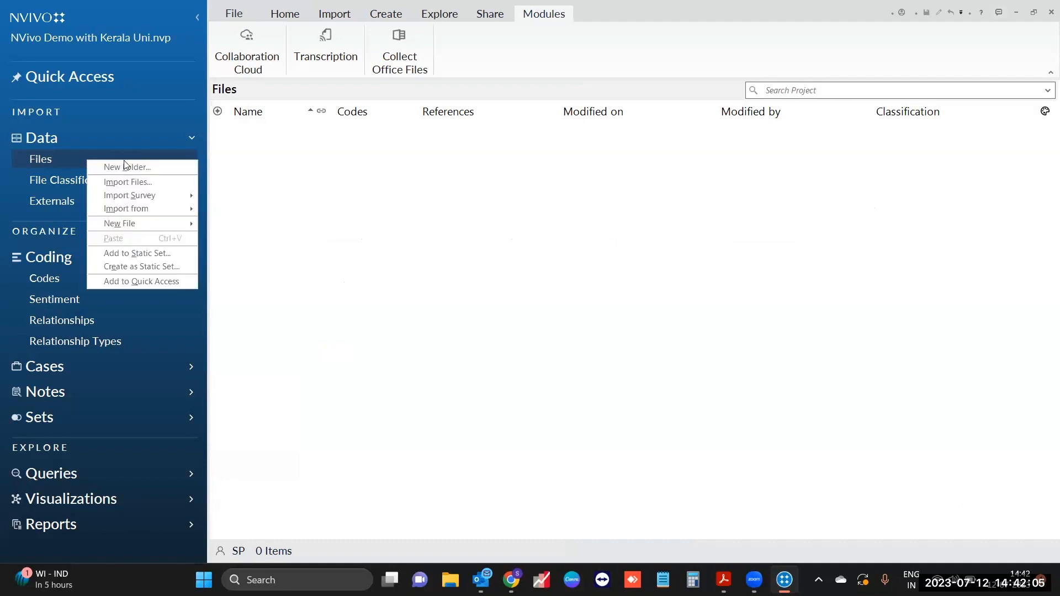
left_click(145, 167)
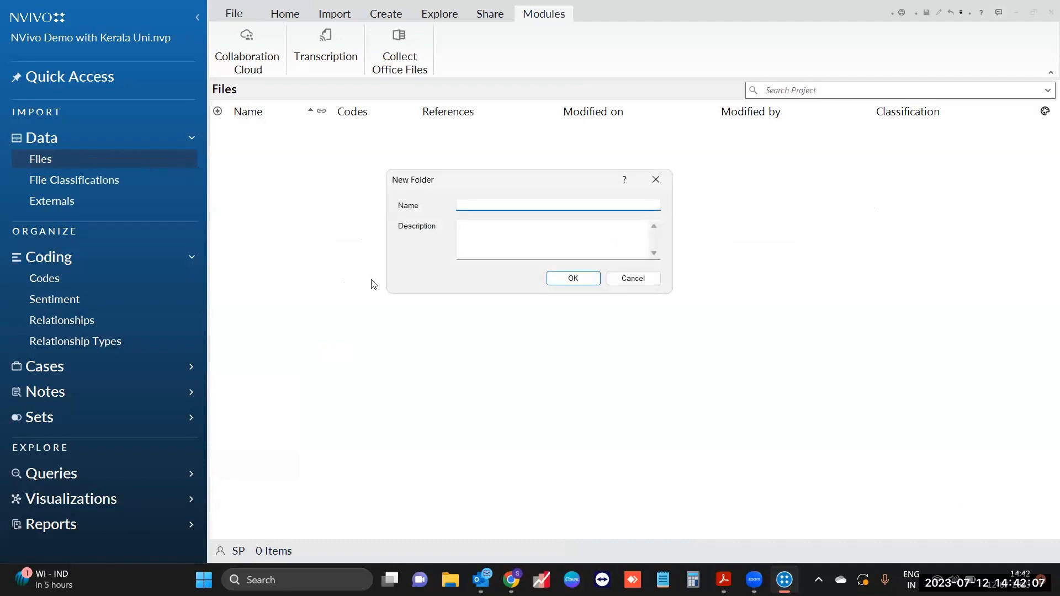
type("PDF data")
key("Return")
left_click(104, 181)
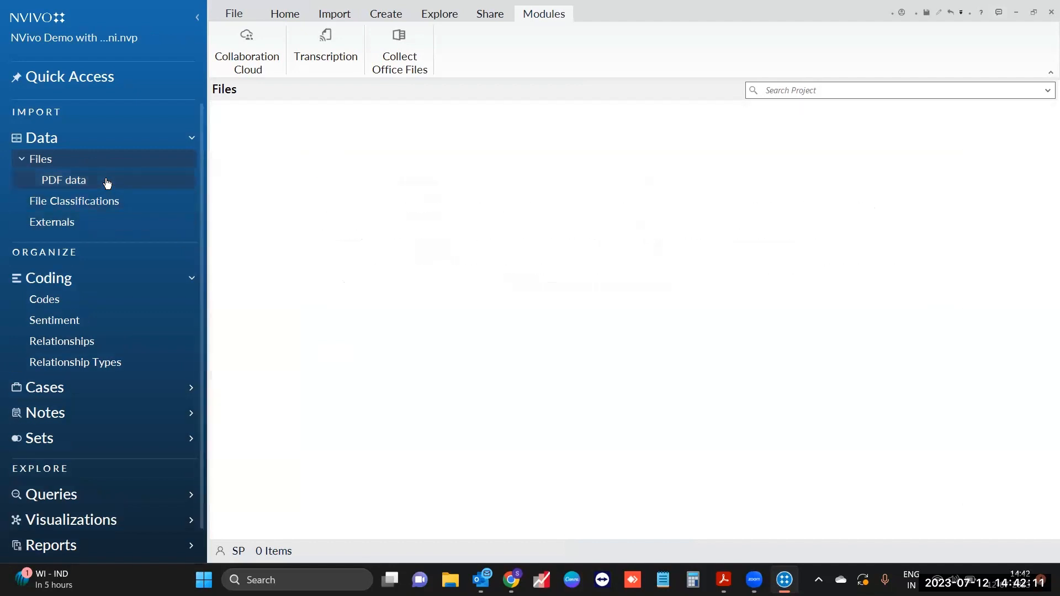
left_click(113, 162)
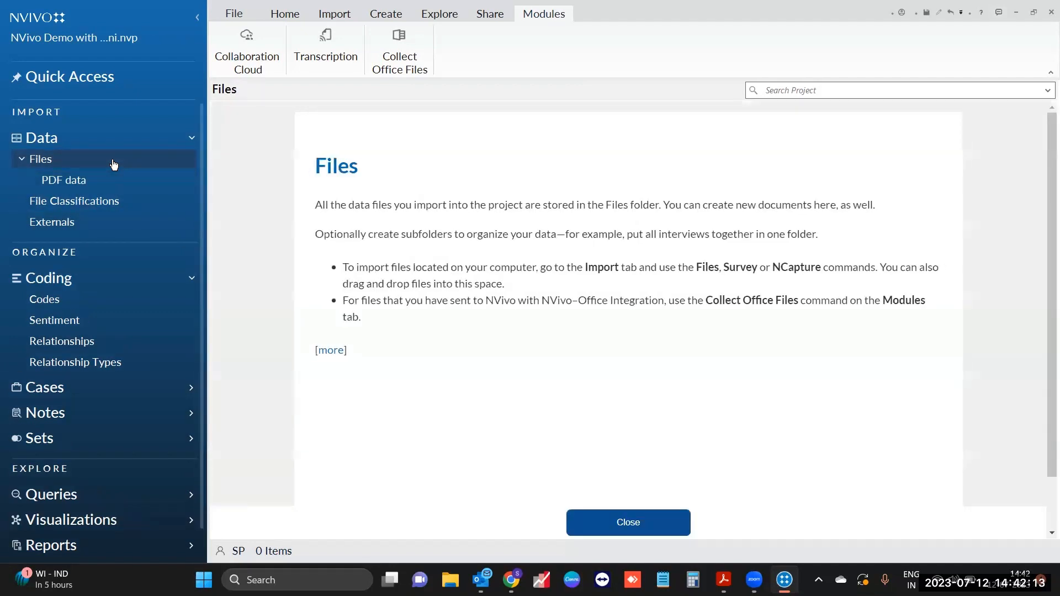
right_click(112, 162)
left_click(160, 165)
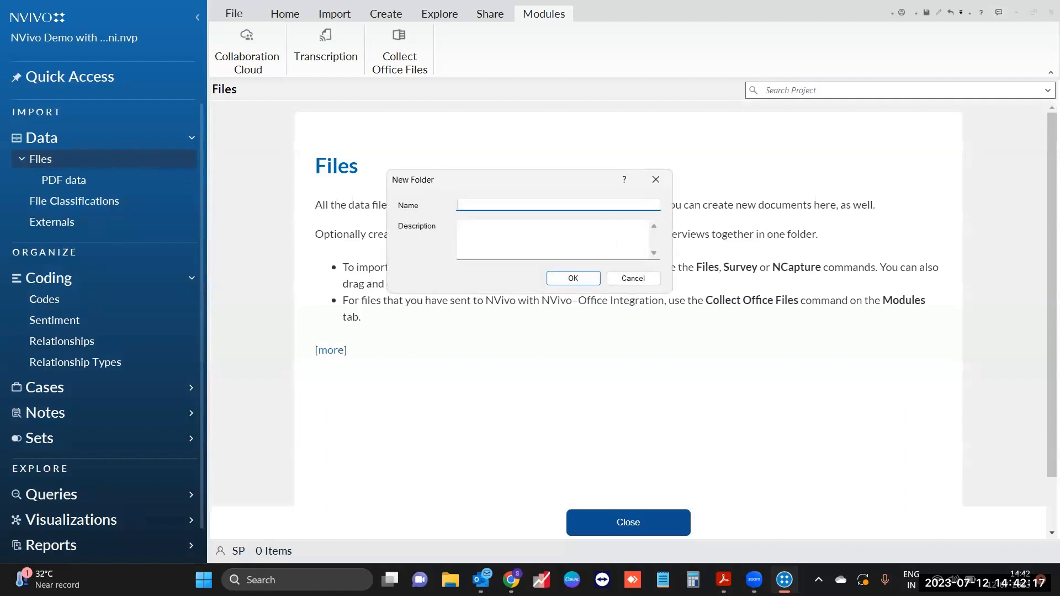
type("Image data")
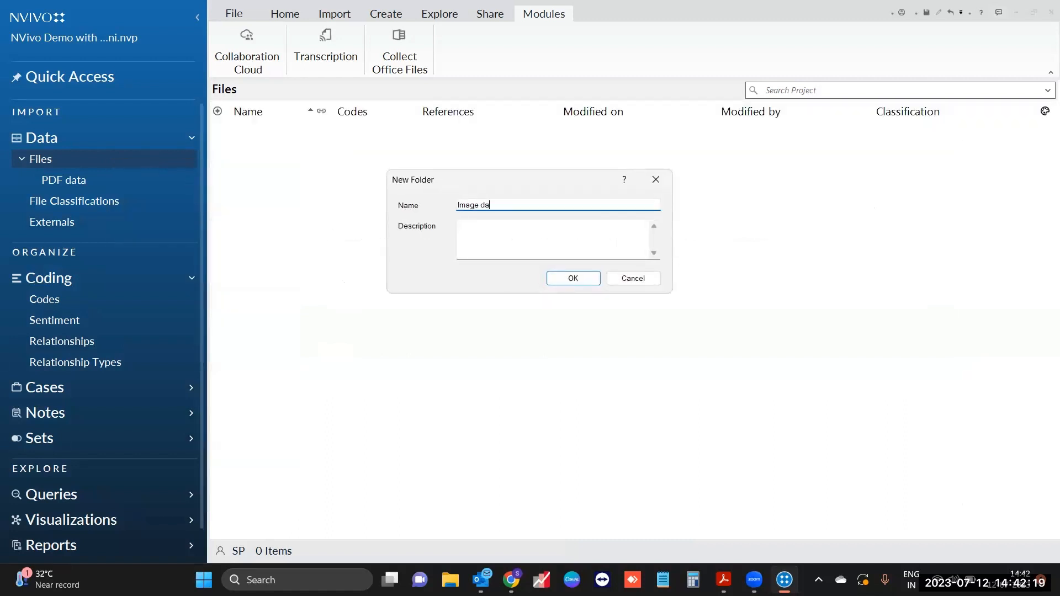
key("Return")
Step: Add 'Video' and 'Interview' subfolders, then open the empty Image data folder
right_click(117, 168)
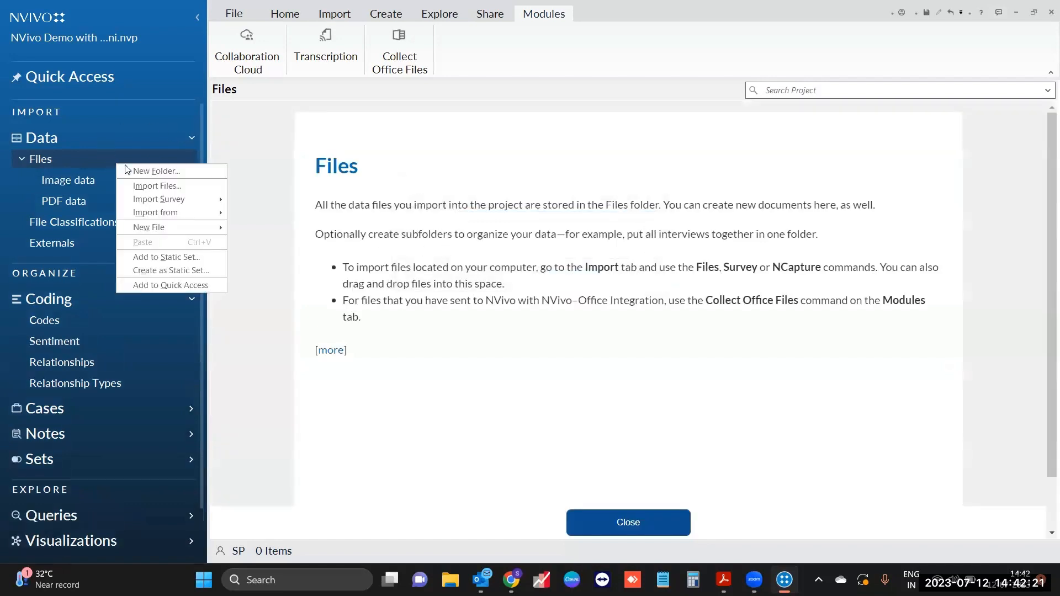
left_click(160, 170)
type("Video")
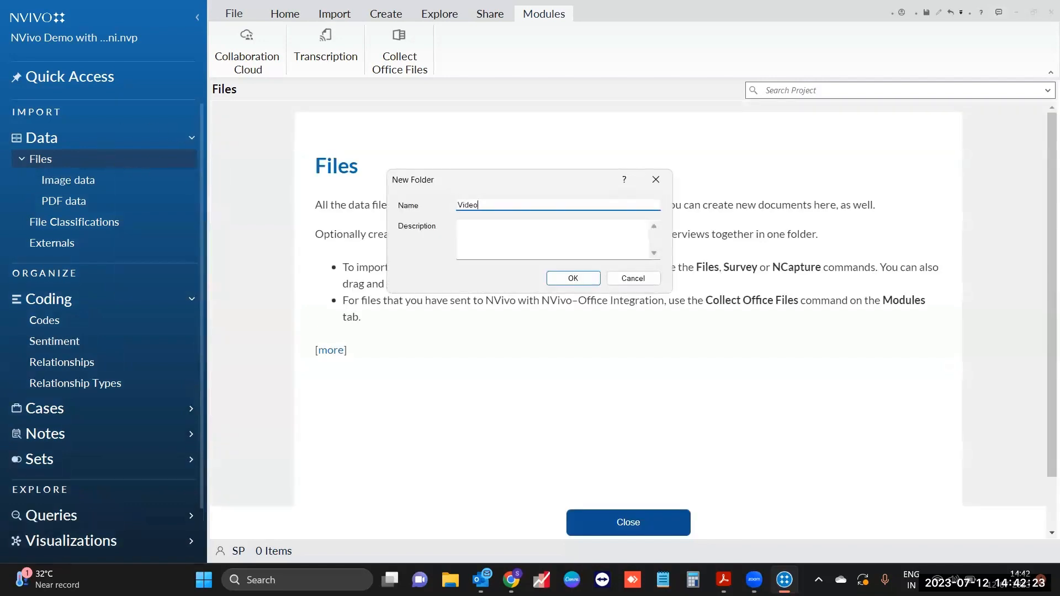
key("Return")
right_click(56, 159)
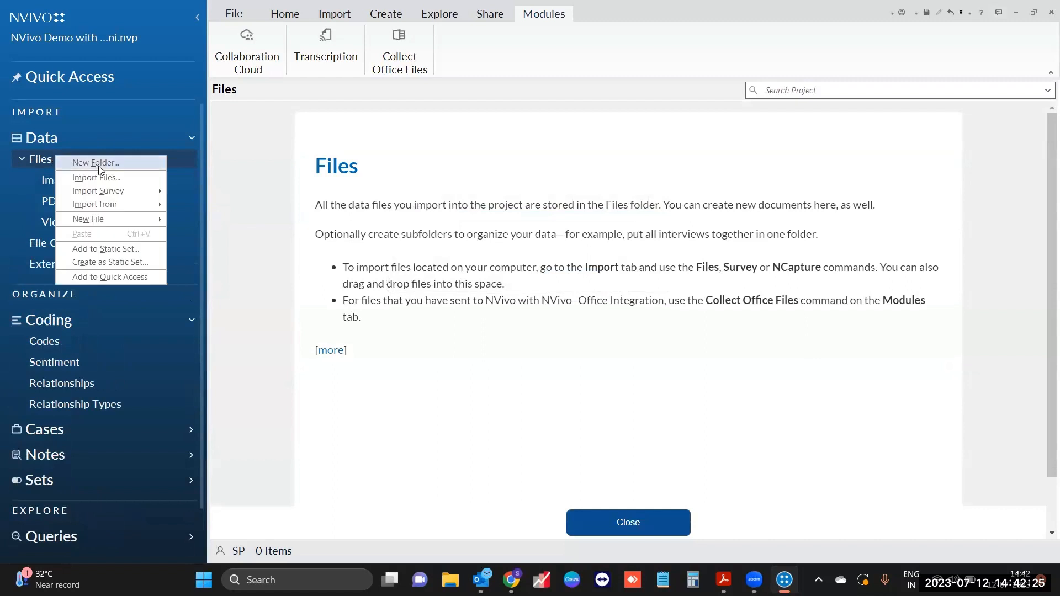
left_click(99, 169)
type("Int")
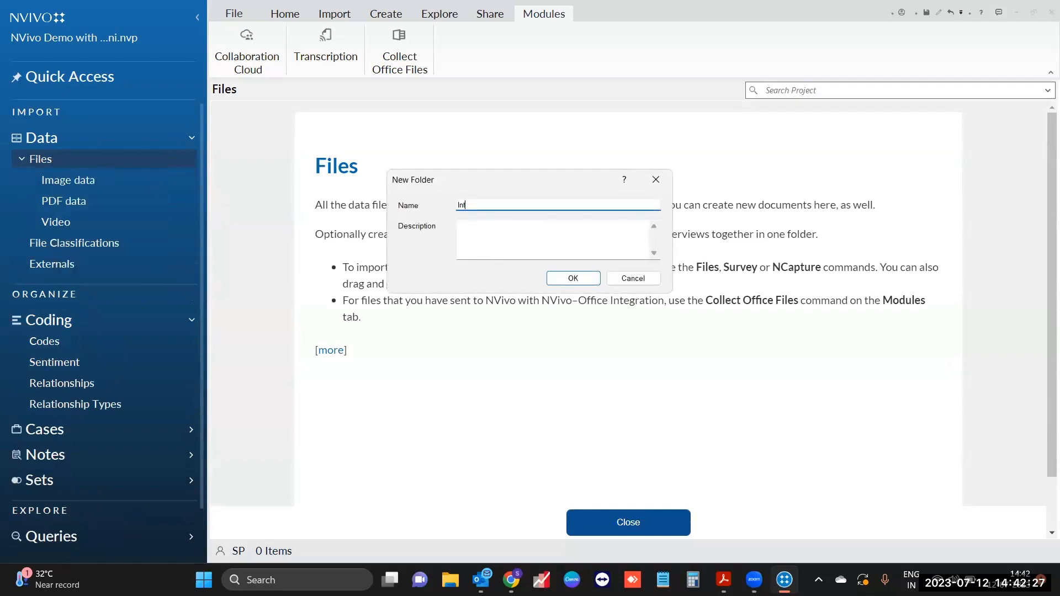
type("erview")
key("Return")
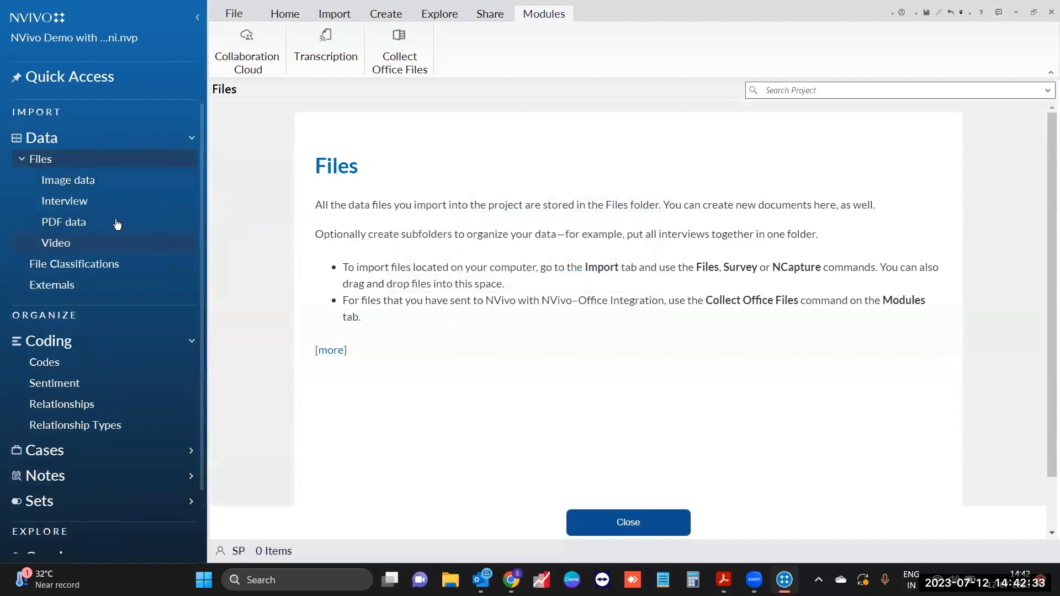
left_click(127, 183)
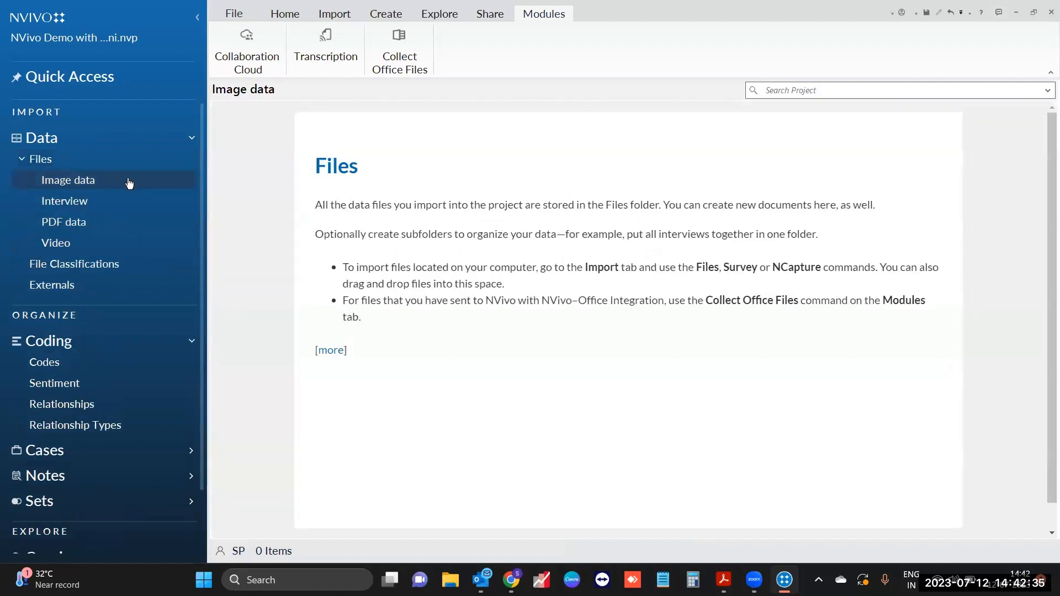
left_click(332, 15)
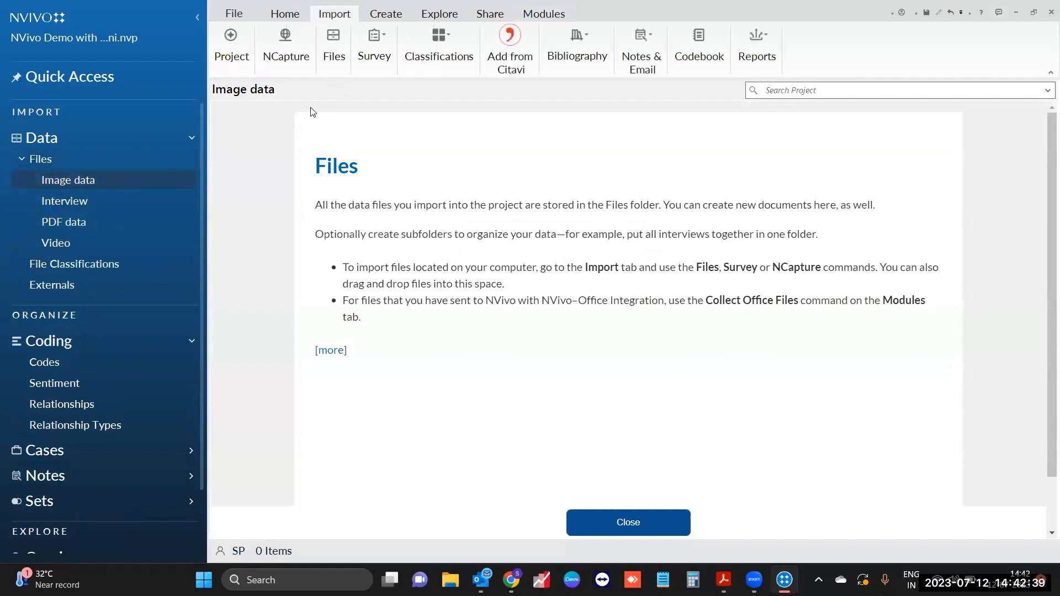
Step: Import the two image files from Training DATA into the Image data folder
left_click(334, 59)
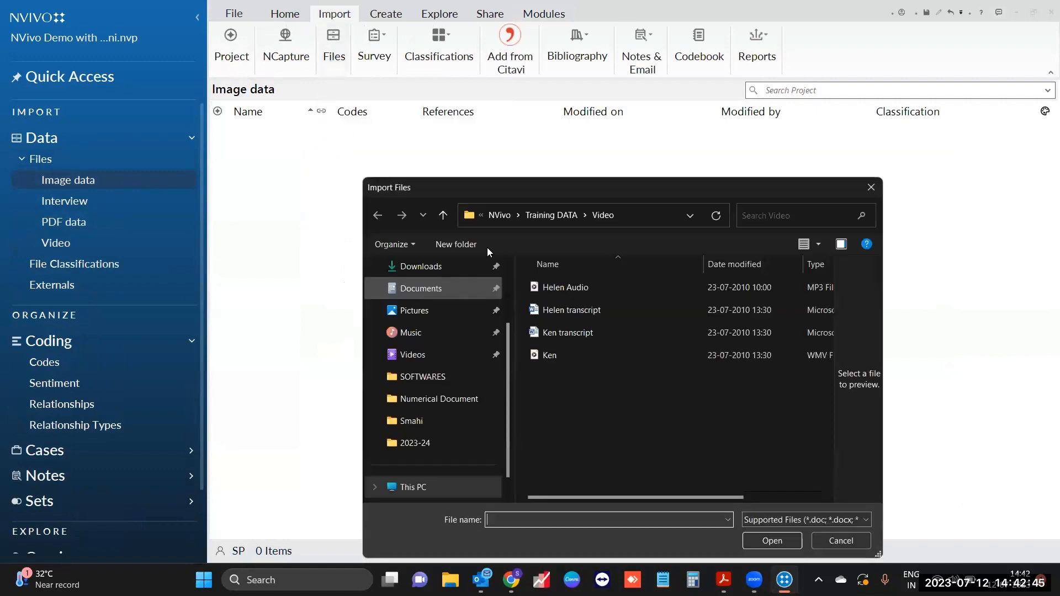
left_click(549, 213)
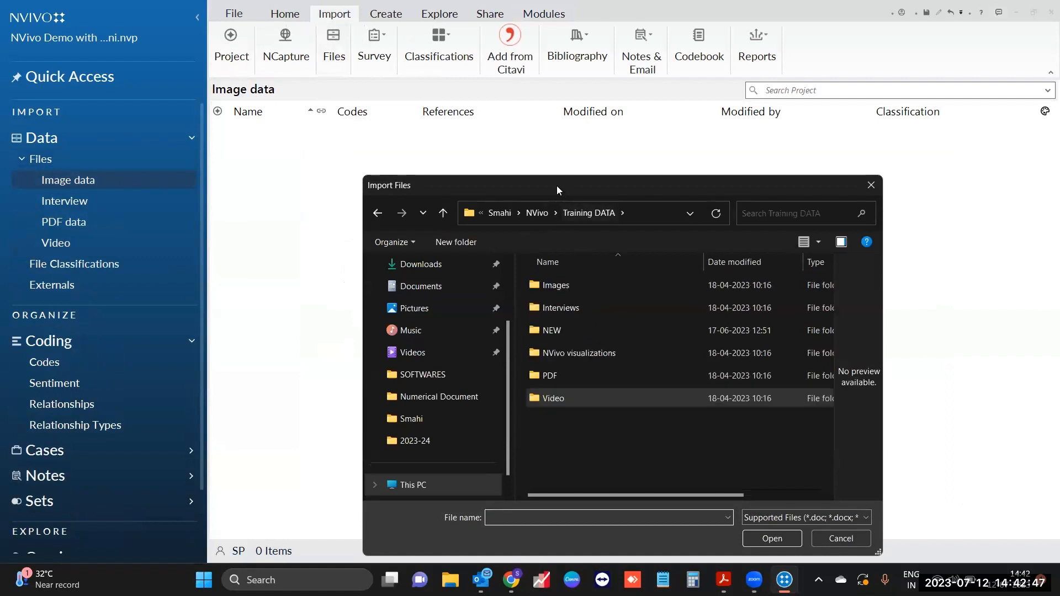
double_click(552, 216)
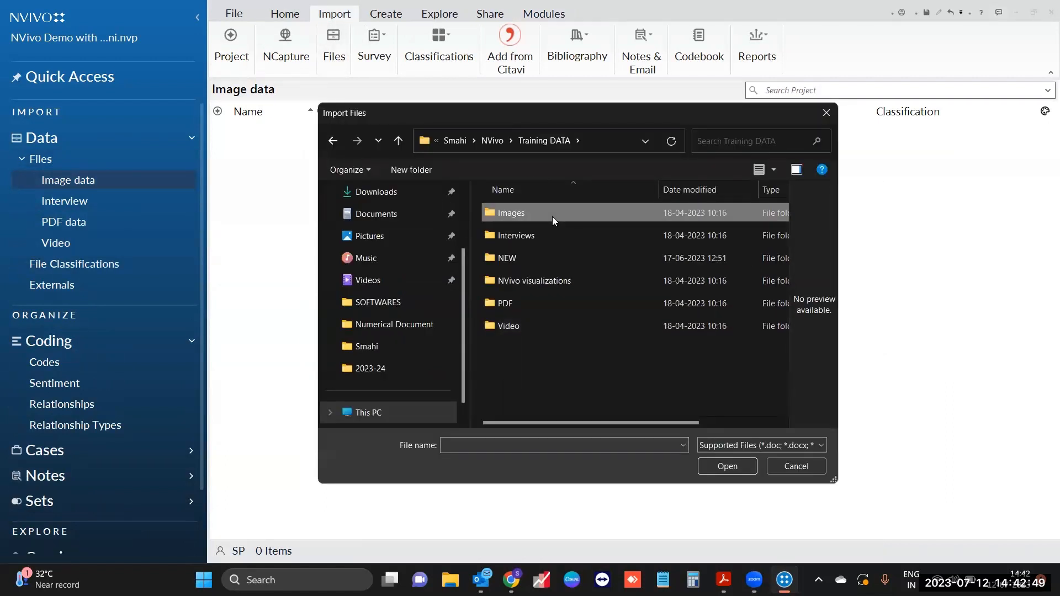
left_click_drag(556, 268, 527, 242)
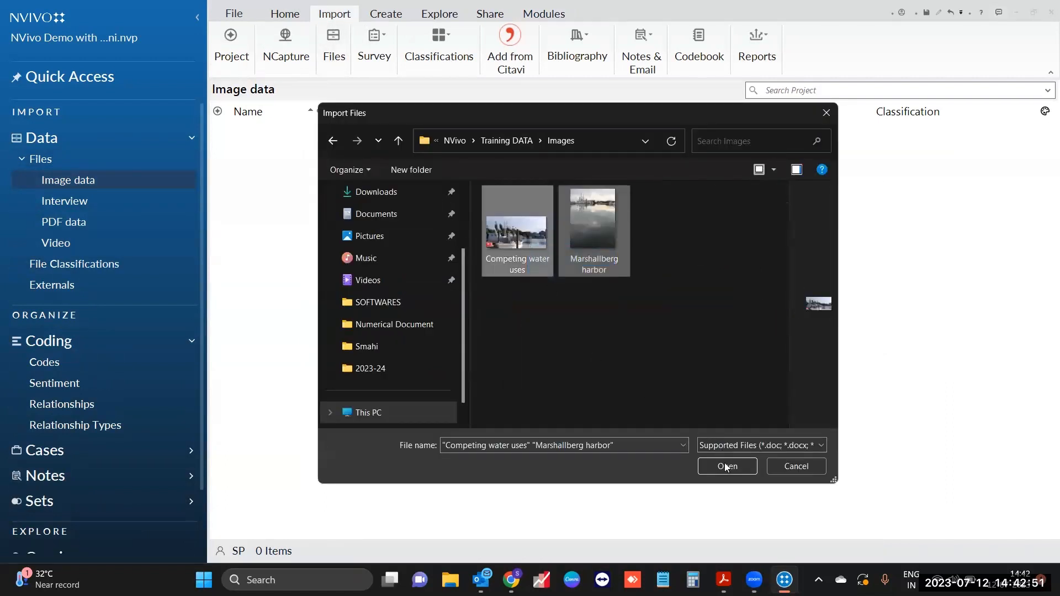
left_click(726, 465)
left_click(577, 260)
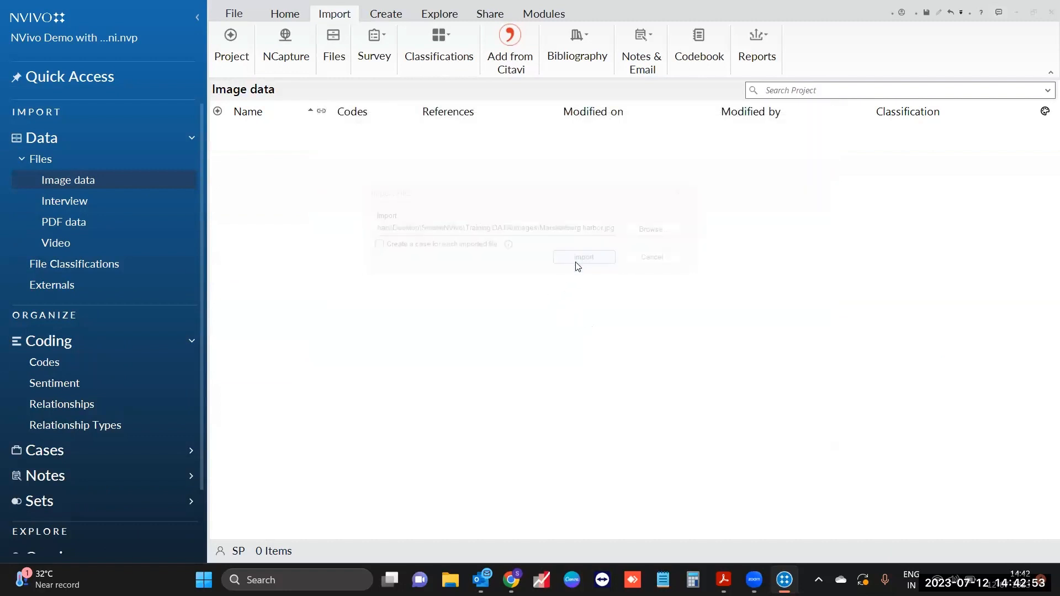
Step: Import all eight interview files, Barbara onward, into the Interview folder
left_click(128, 208)
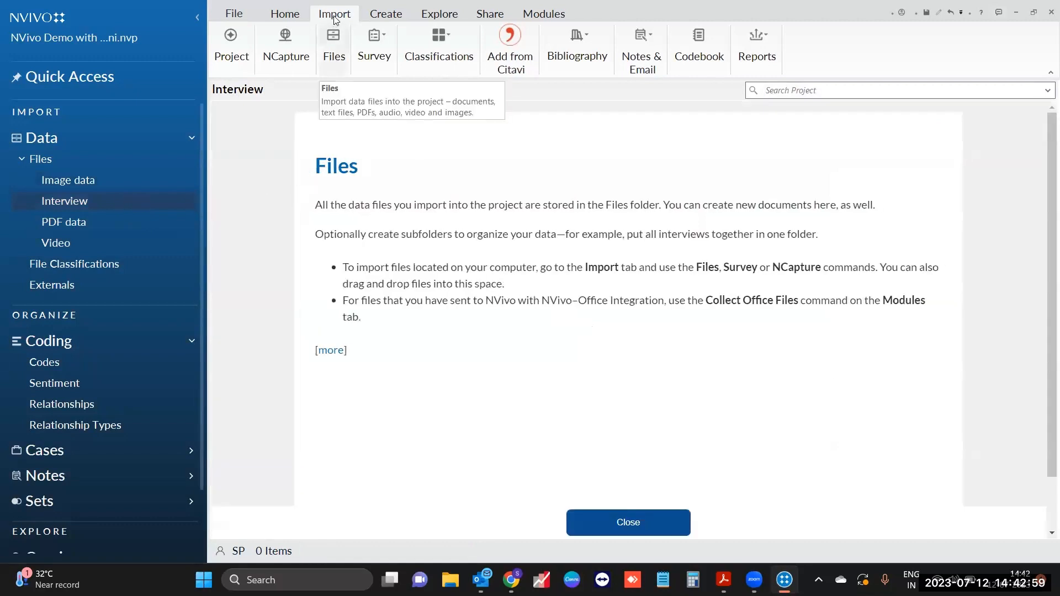
left_click(333, 53)
left_click(559, 214)
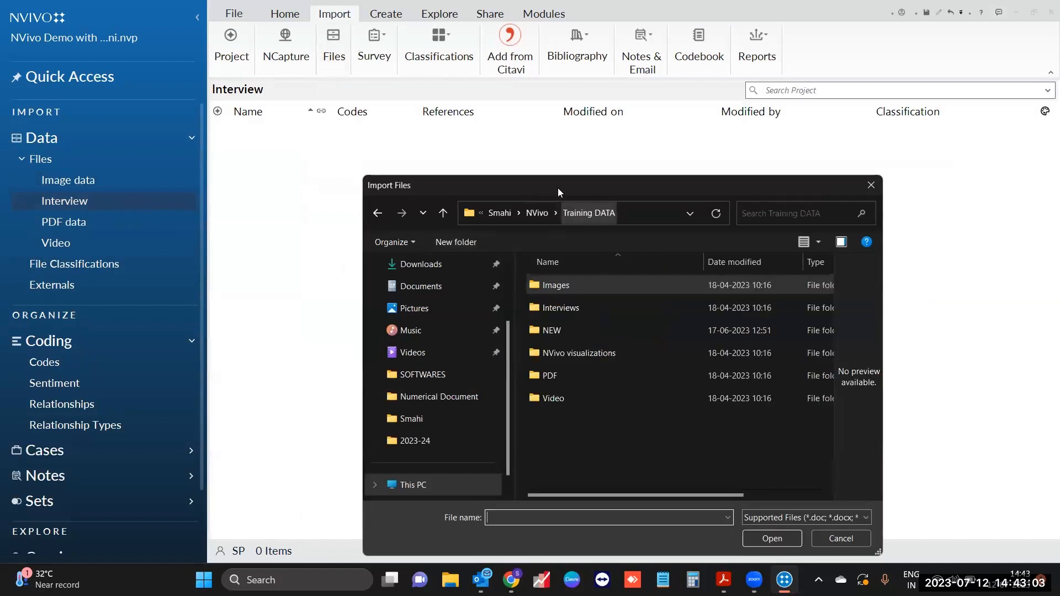
left_click(590, 191)
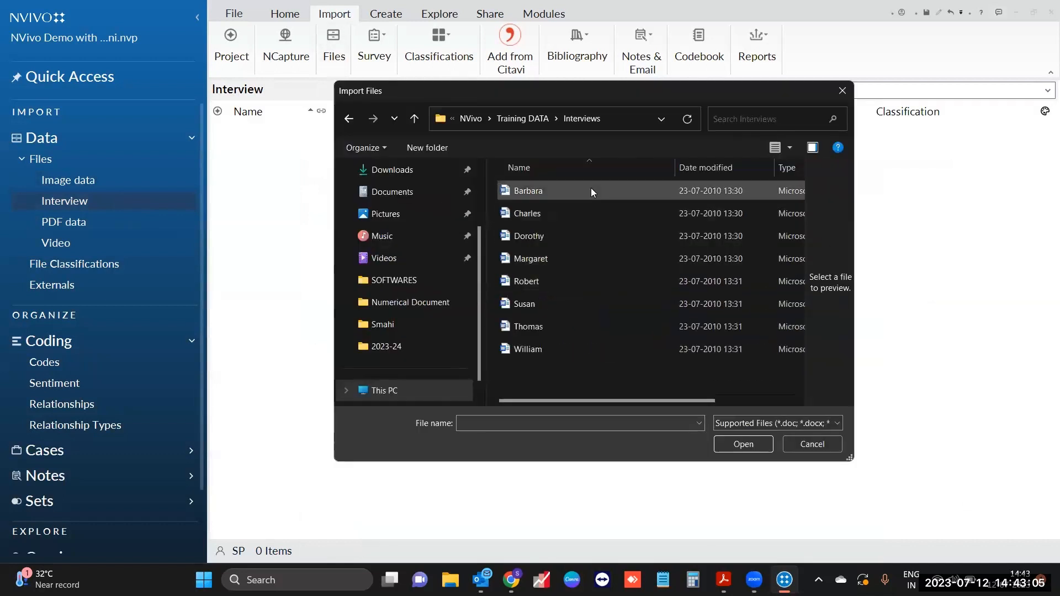
left_click(589, 358, "shift")
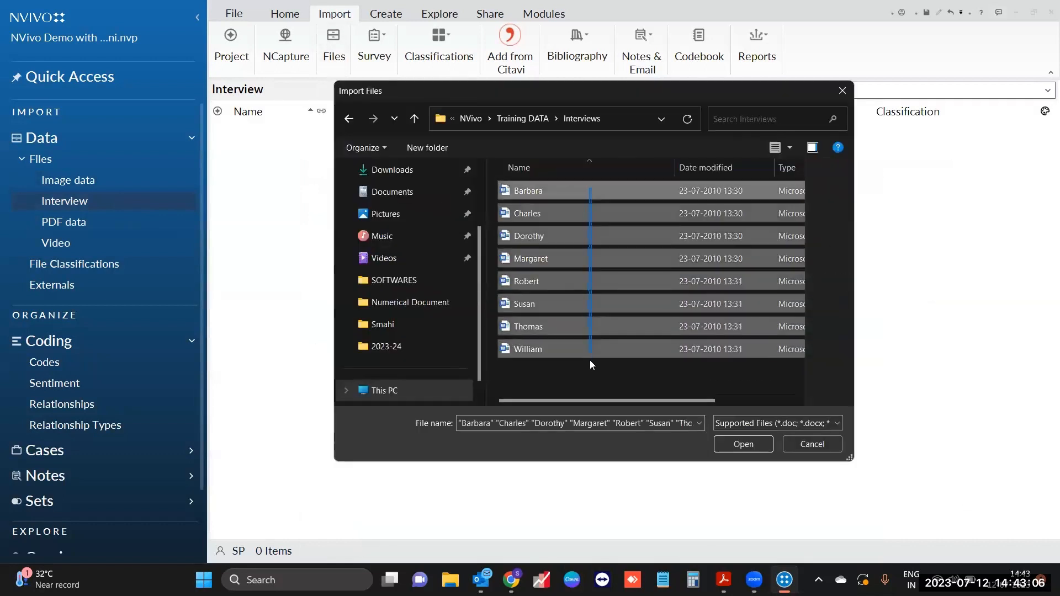
left_click(754, 446)
left_click(579, 262)
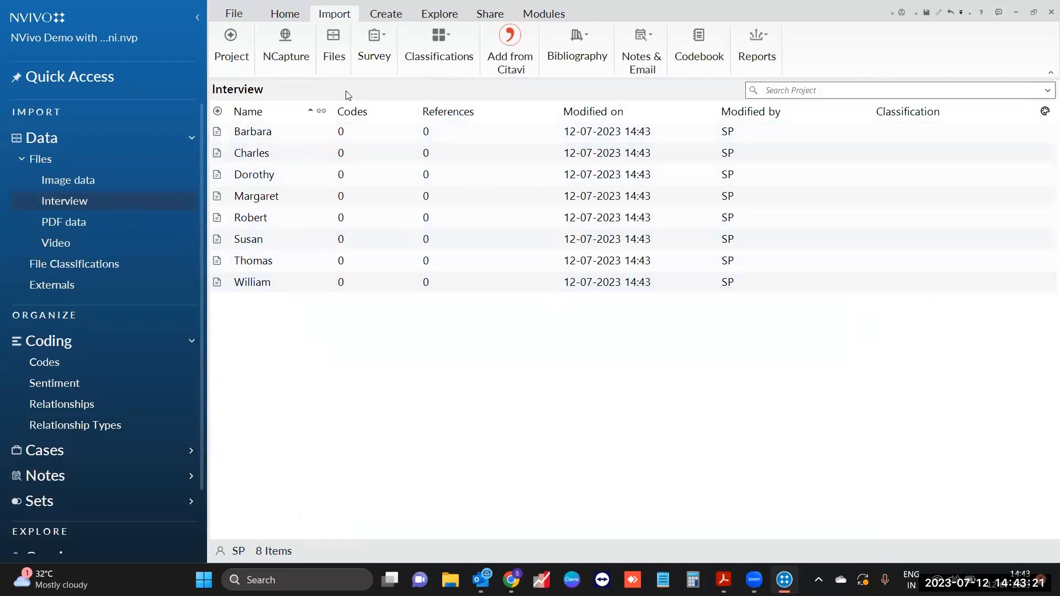
left_click(385, 65)
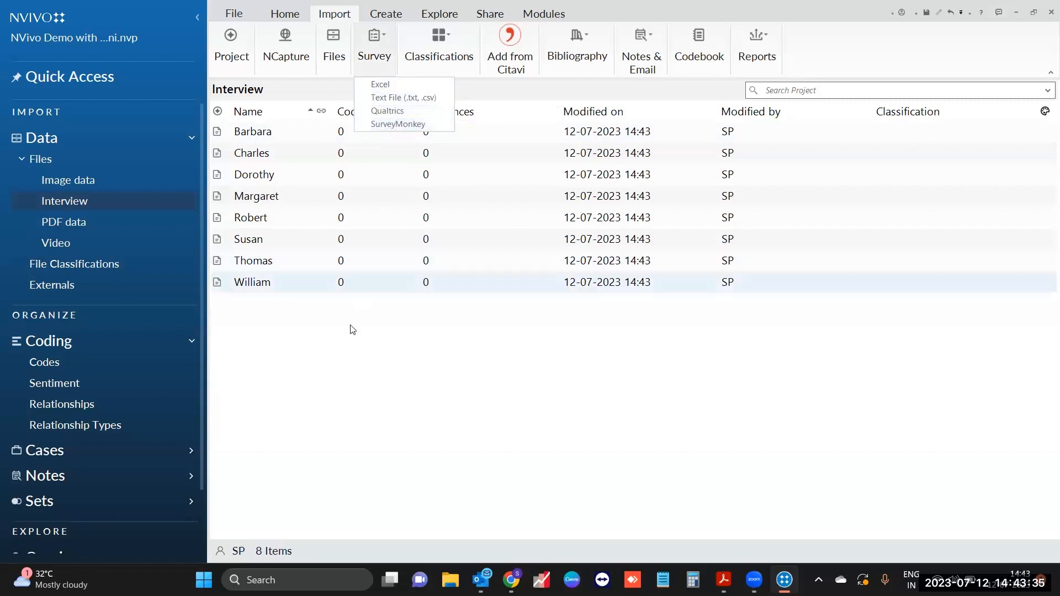
left_click(99, 250)
Step: Import the four PDF files from Training DATA into the PDF data folder
left_click(86, 227)
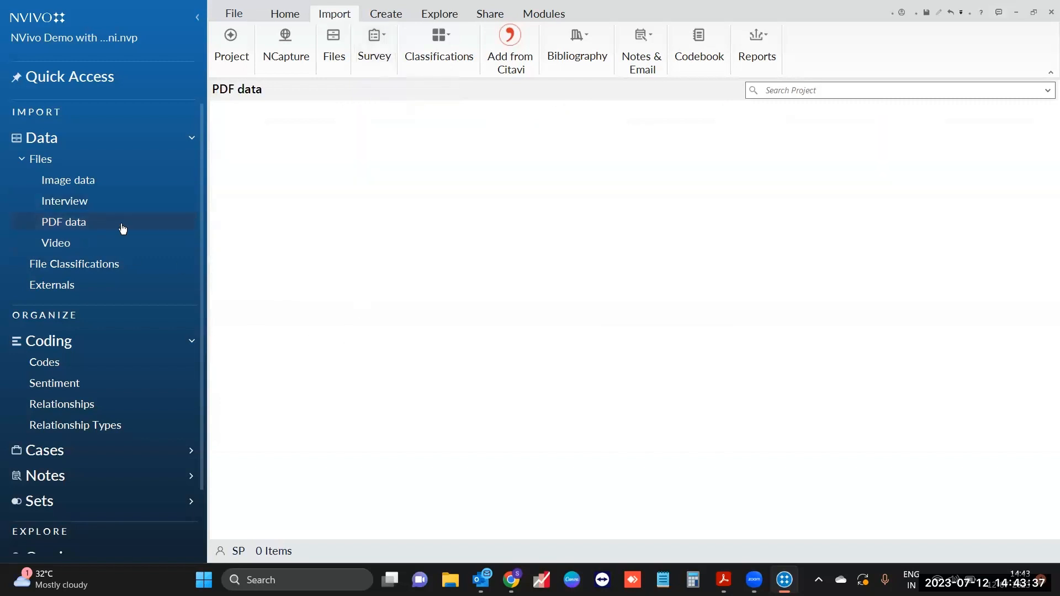
left_click(333, 53)
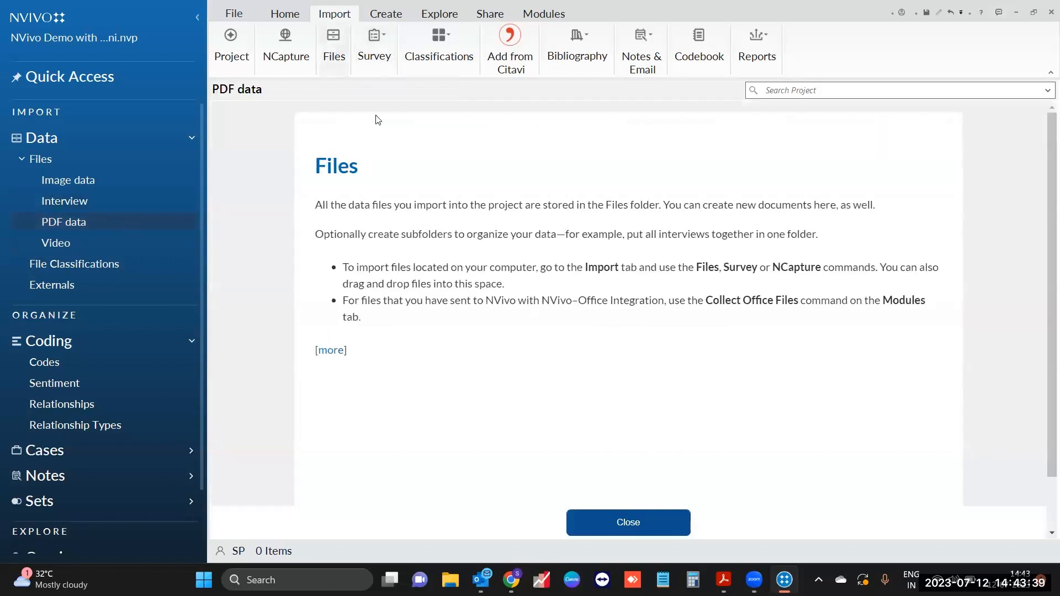
left_click(558, 215)
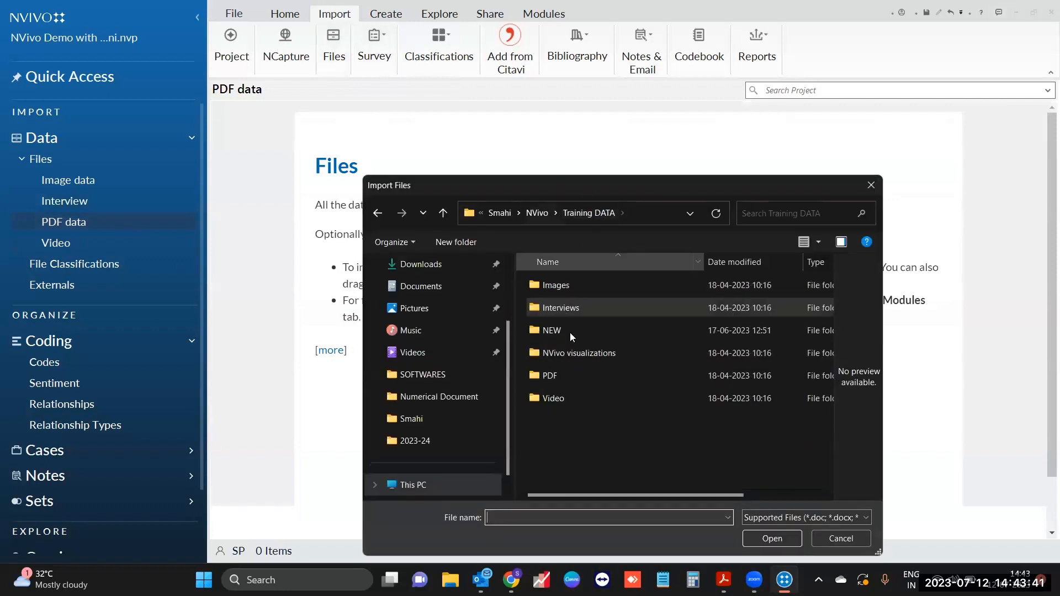
double_click(589, 374)
left_click_drag(606, 340, 565, 280)
left_click(782, 541)
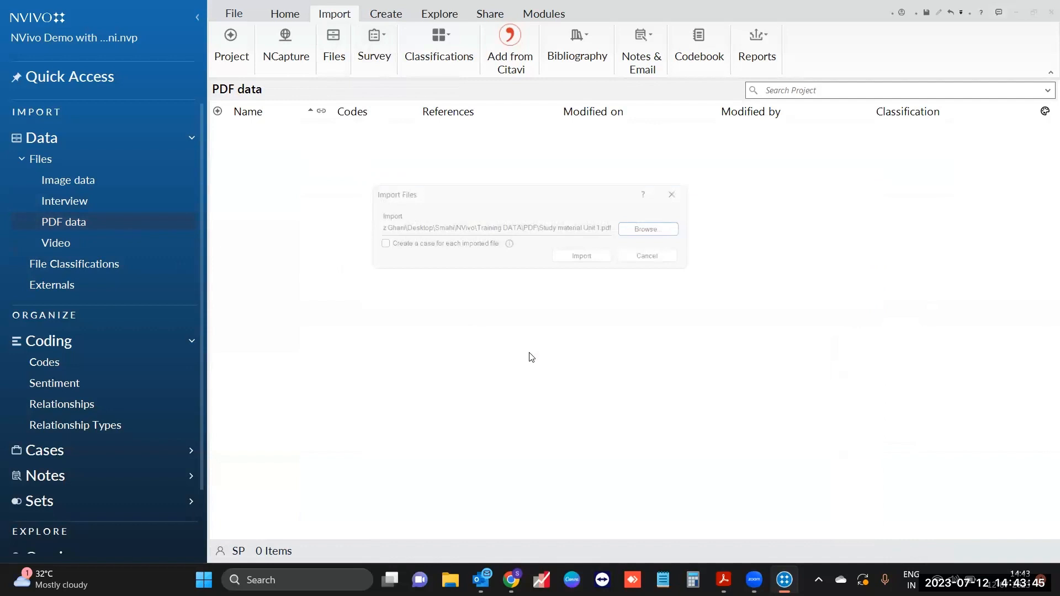
left_click(577, 264)
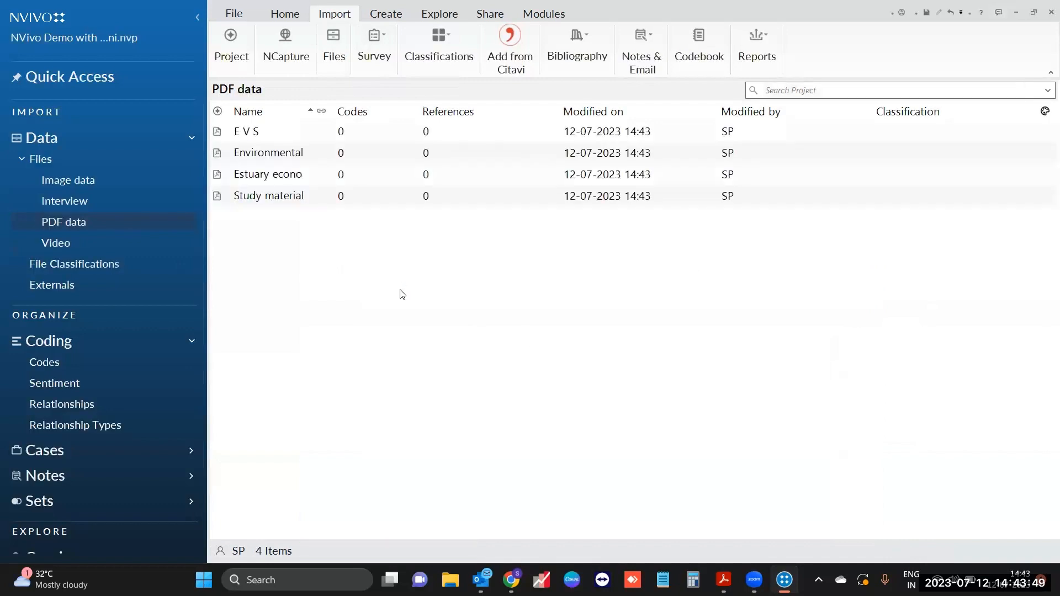
Step: Import the Ken video into the Video folder, accepting its default properties
left_click(148, 243)
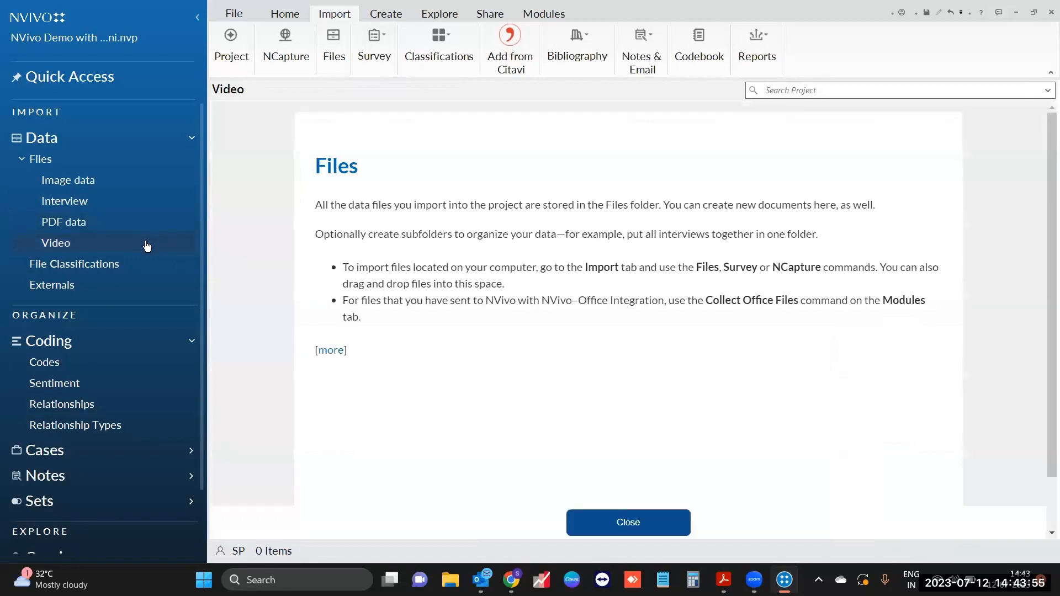
right_click(147, 244)
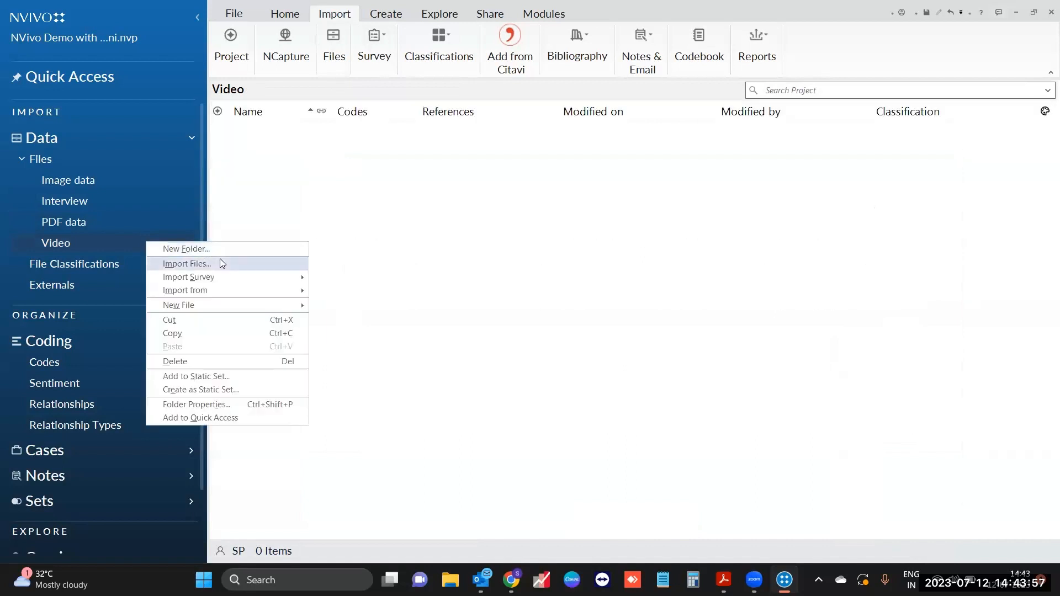
left_click(231, 264)
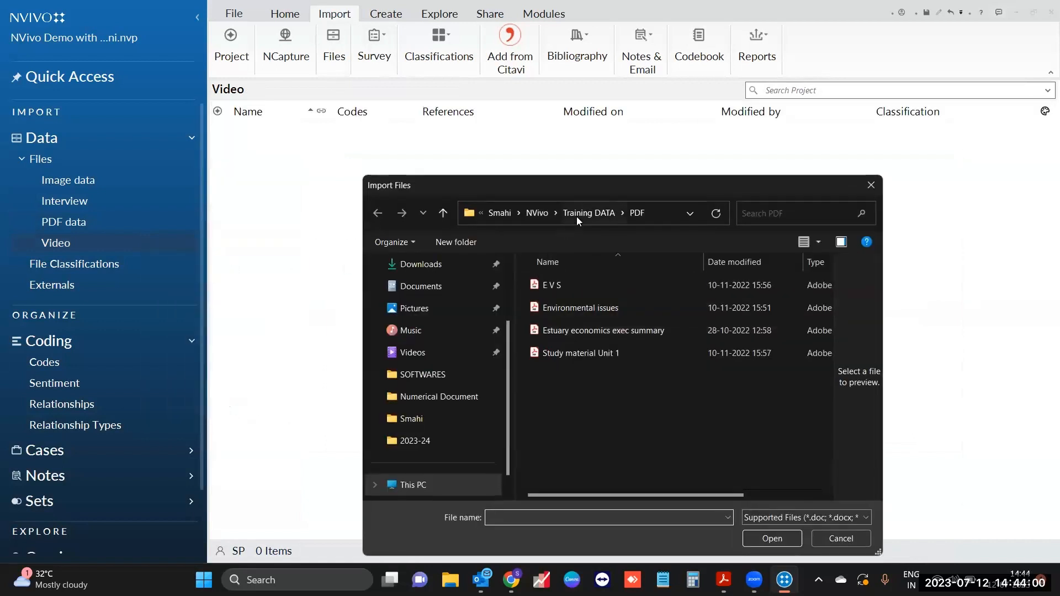
left_click(576, 216)
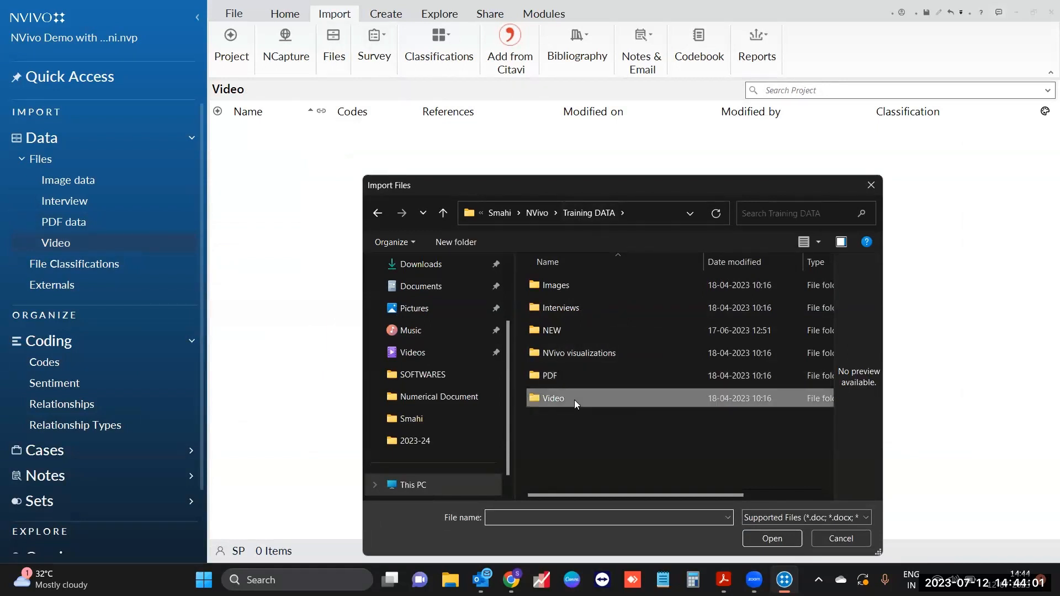
double_click(574, 400)
left_click(630, 359)
left_click(778, 540)
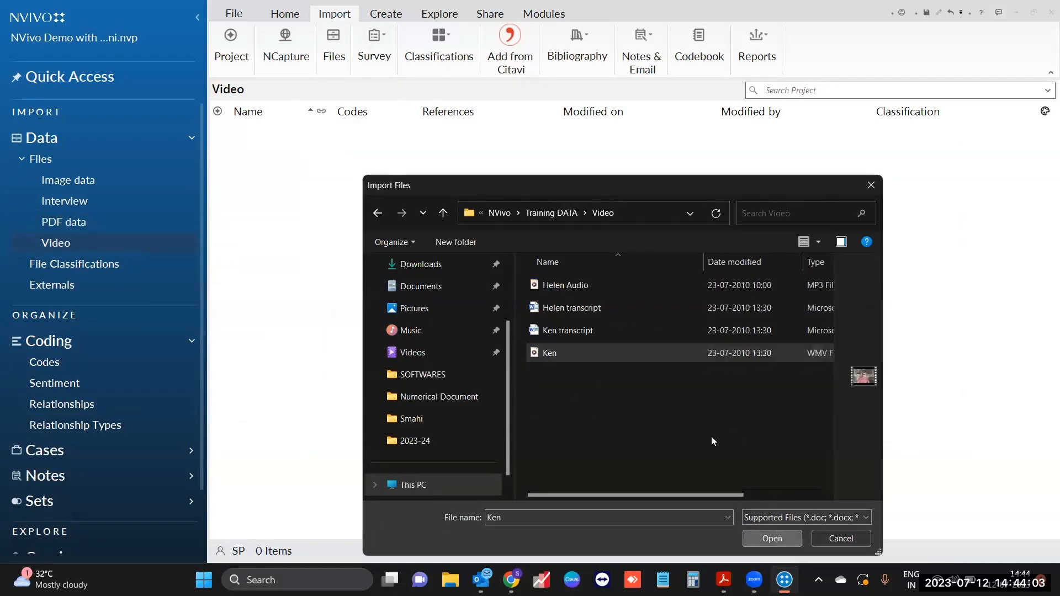
key("Return")
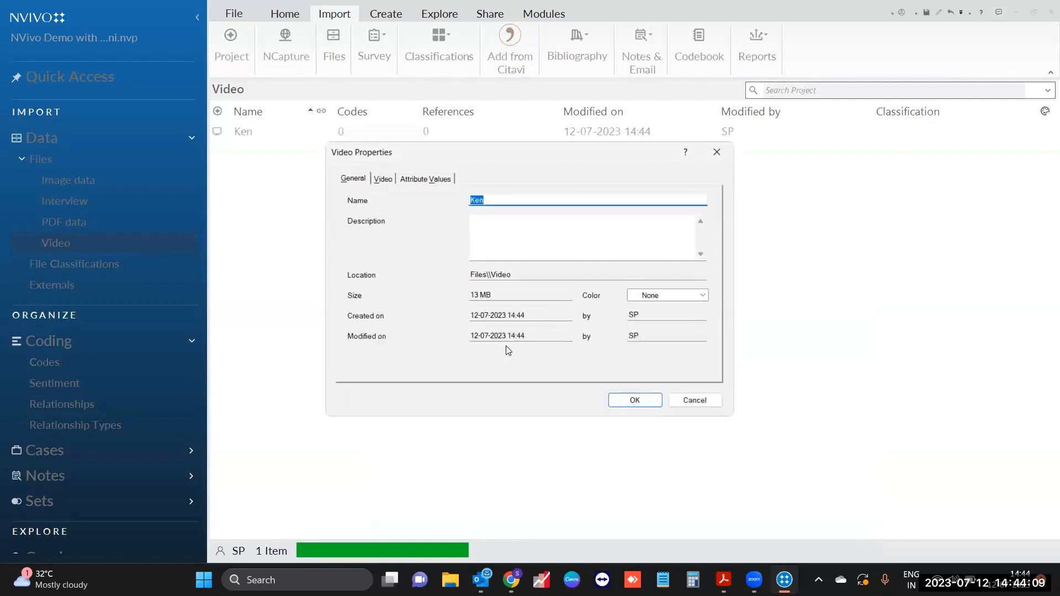
left_click(613, 402)
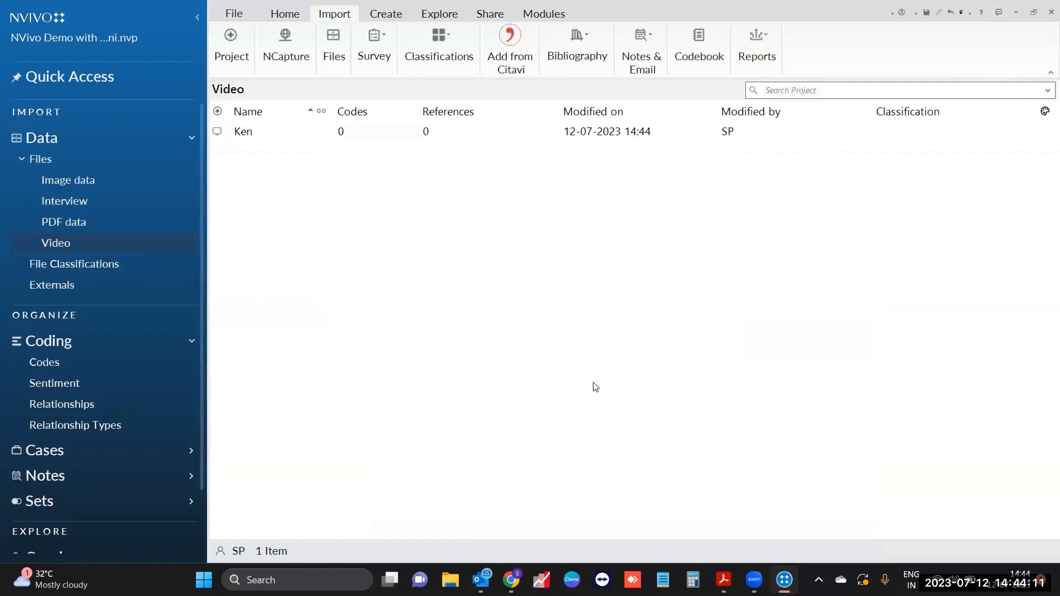
left_click(110, 222)
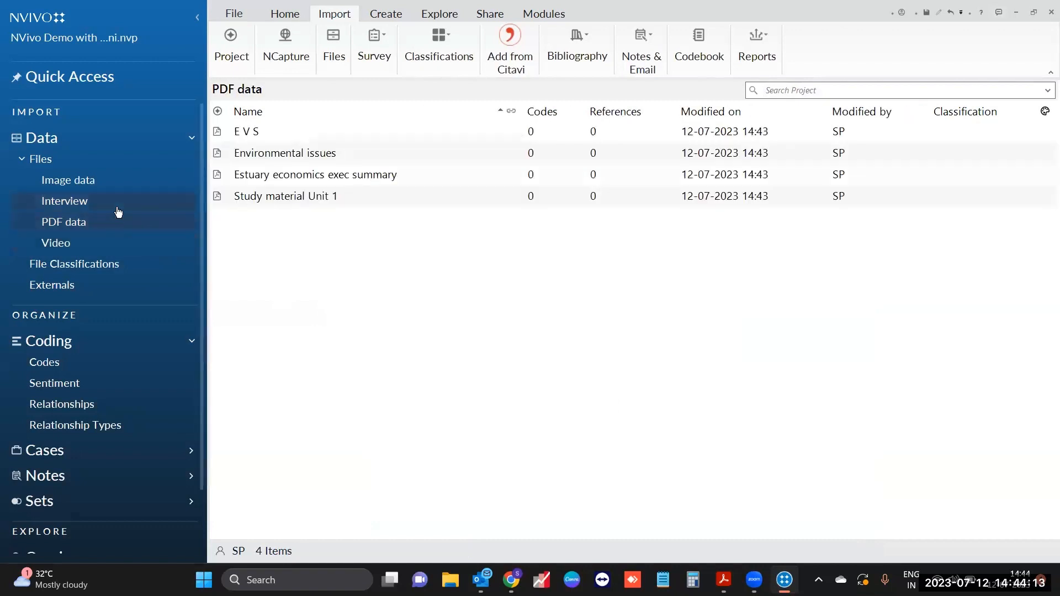
Step: Open the Charles transcript from the Interview folder's eight files
left_click(114, 202)
left_click(124, 181)
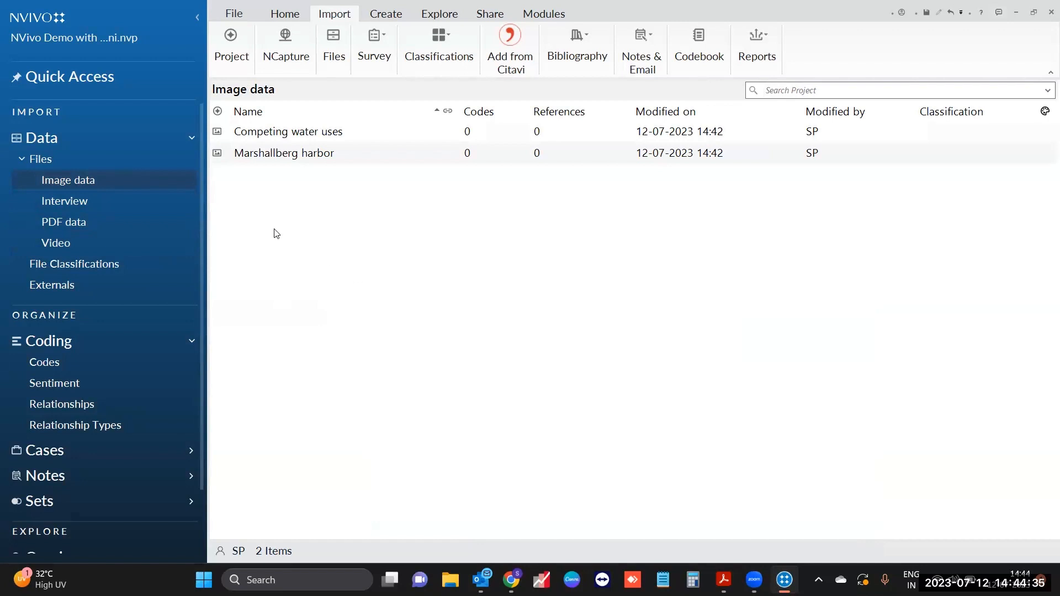
left_click(110, 206)
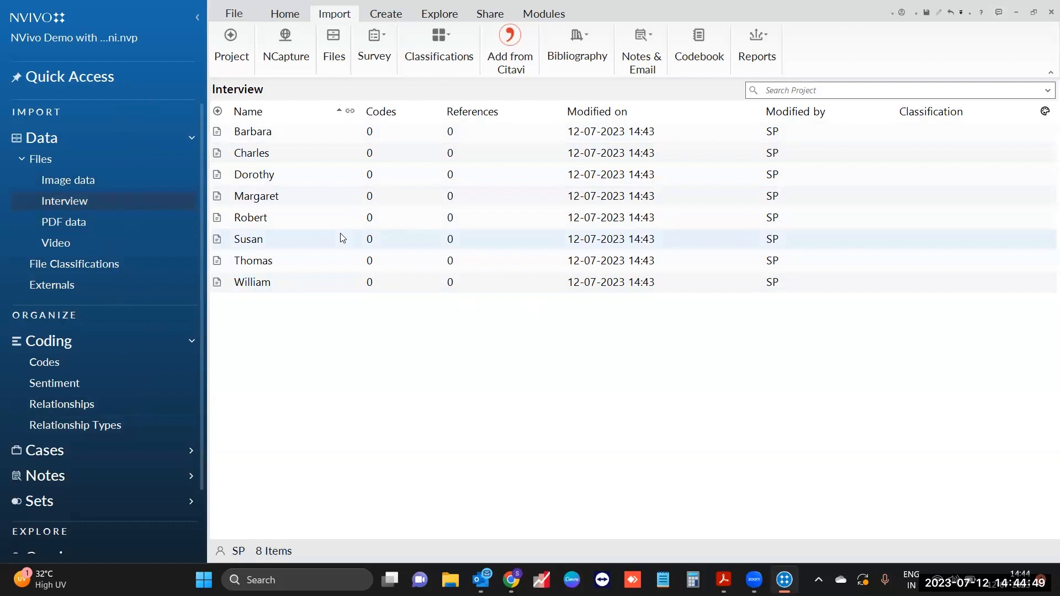
left_click(339, 163)
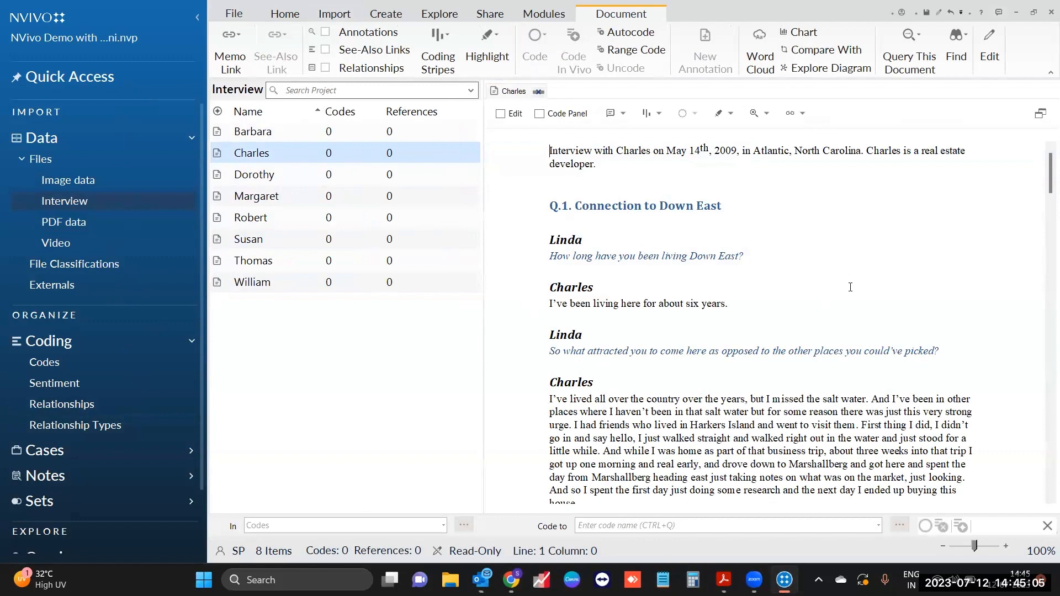
Step: Select Charles's answer from 'The people make it special' through 'backbone of this community.'
scroll(850, 287, "down", 3)
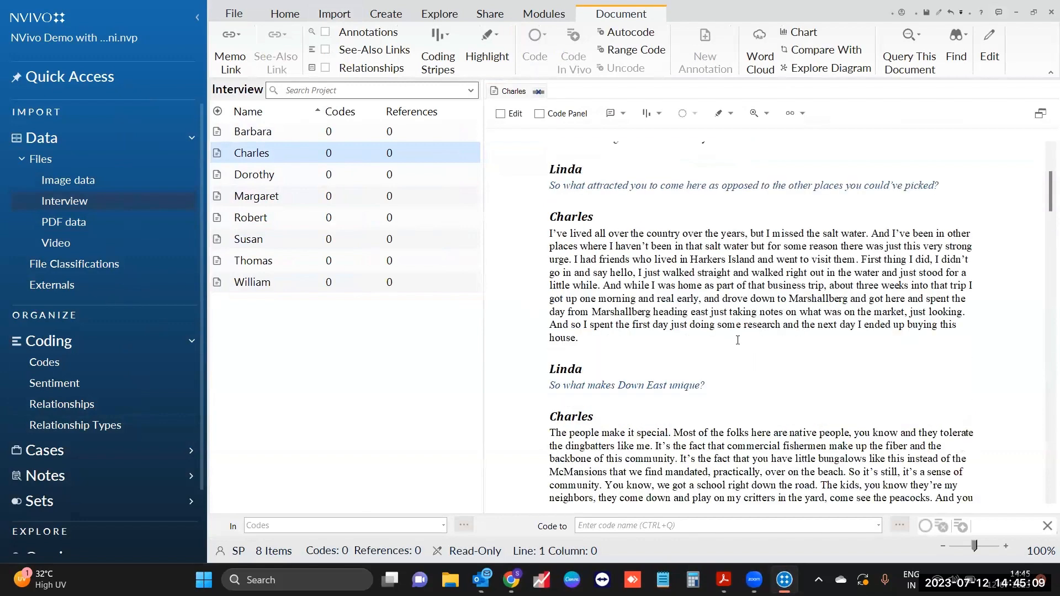
scroll(737, 340, "up", 1)
scroll(735, 341, "down", 1)
scroll(735, 341, "down", 2)
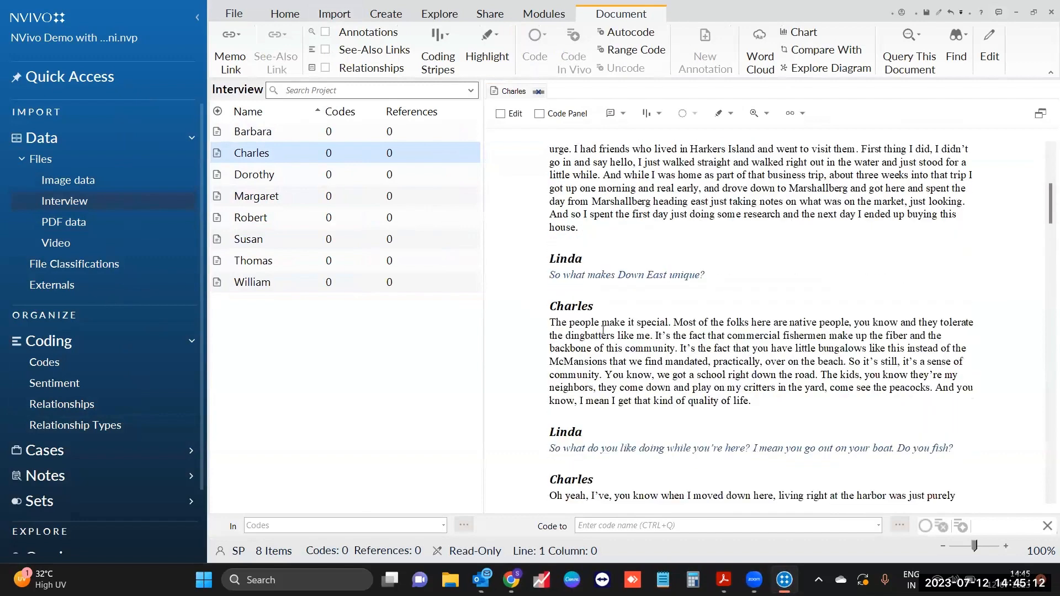
left_click(550, 324)
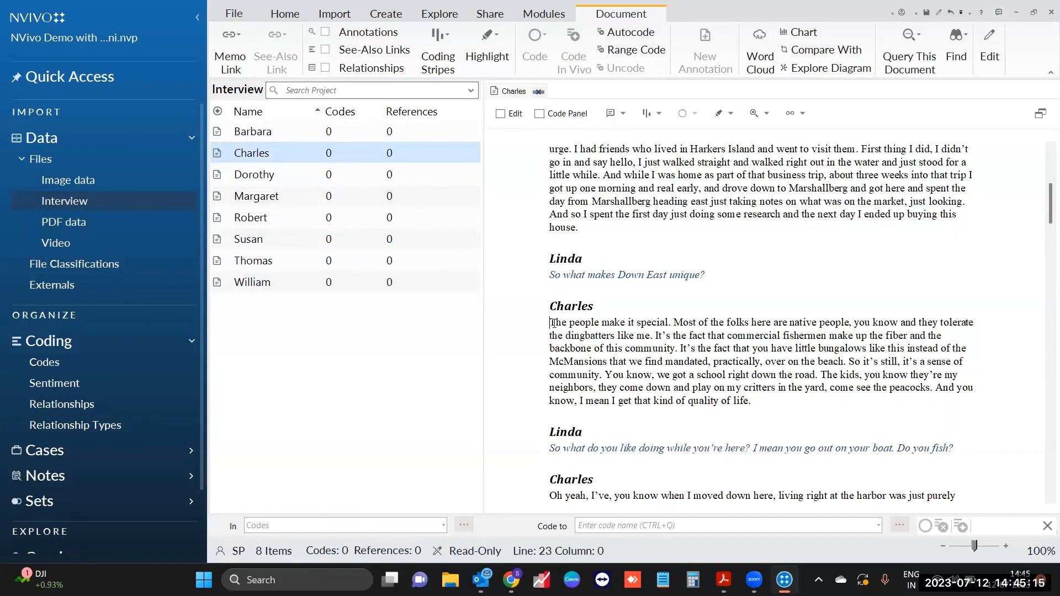
left_click_drag(553, 323, 680, 324)
left_click_drag(762, 324, 848, 325)
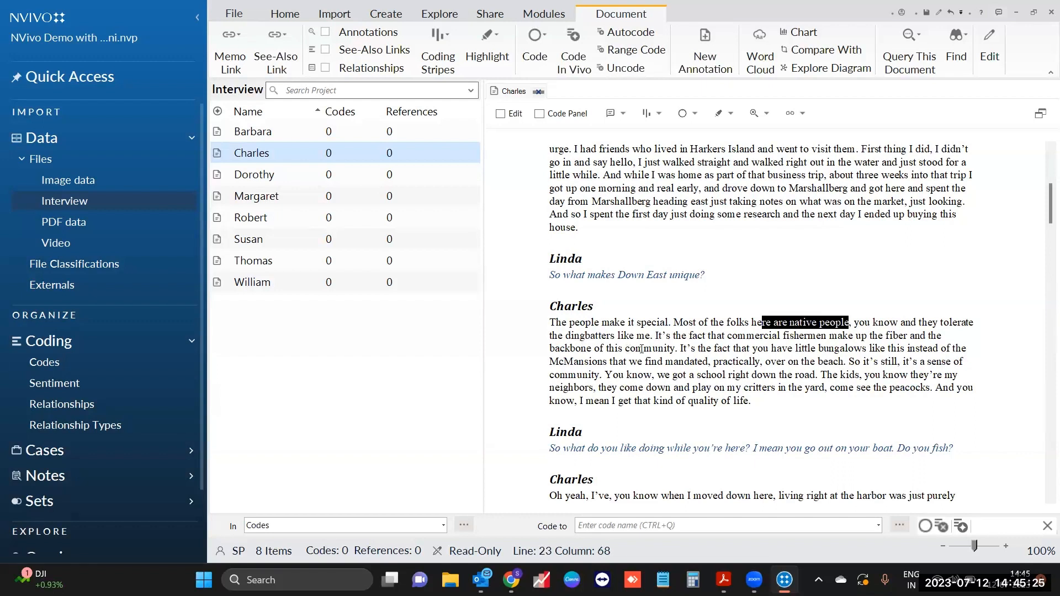
left_click(672, 348)
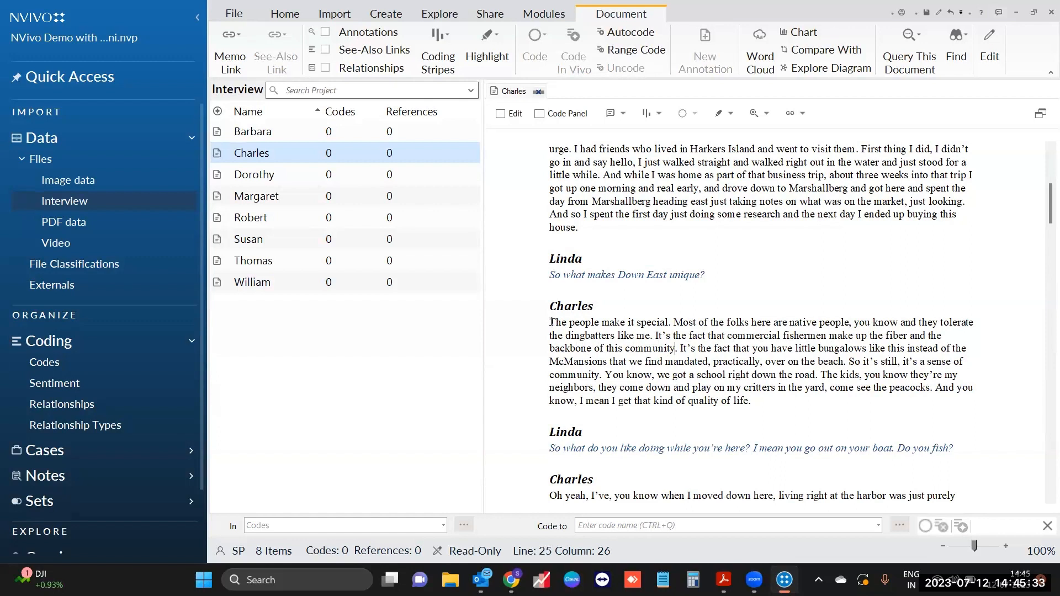
left_click_drag(550, 321, 676, 350)
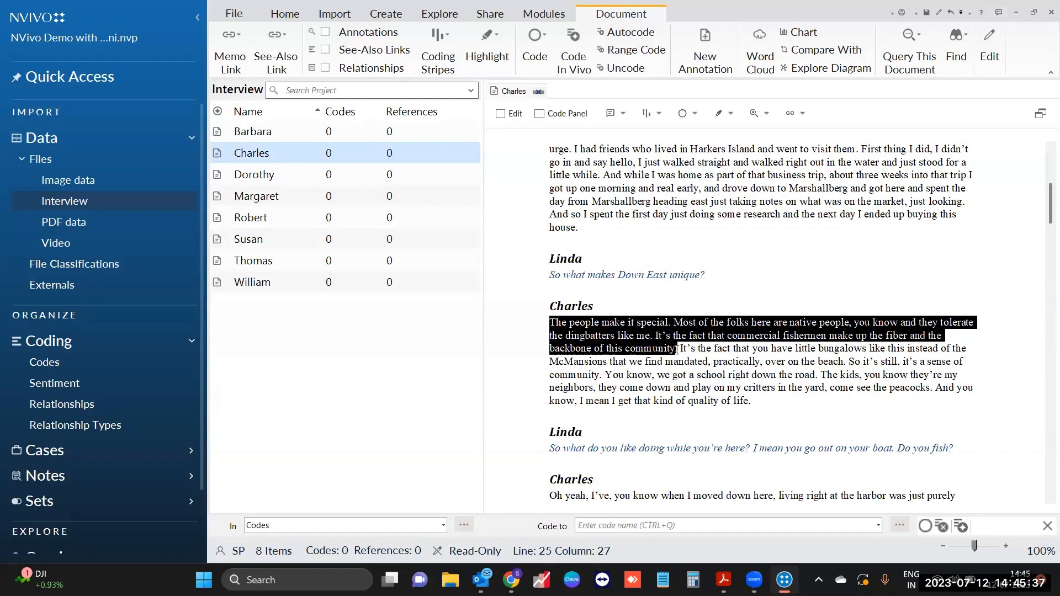
Step: Code the selected passage to a new 'Community' code in the Codes list
left_click(90, 371)
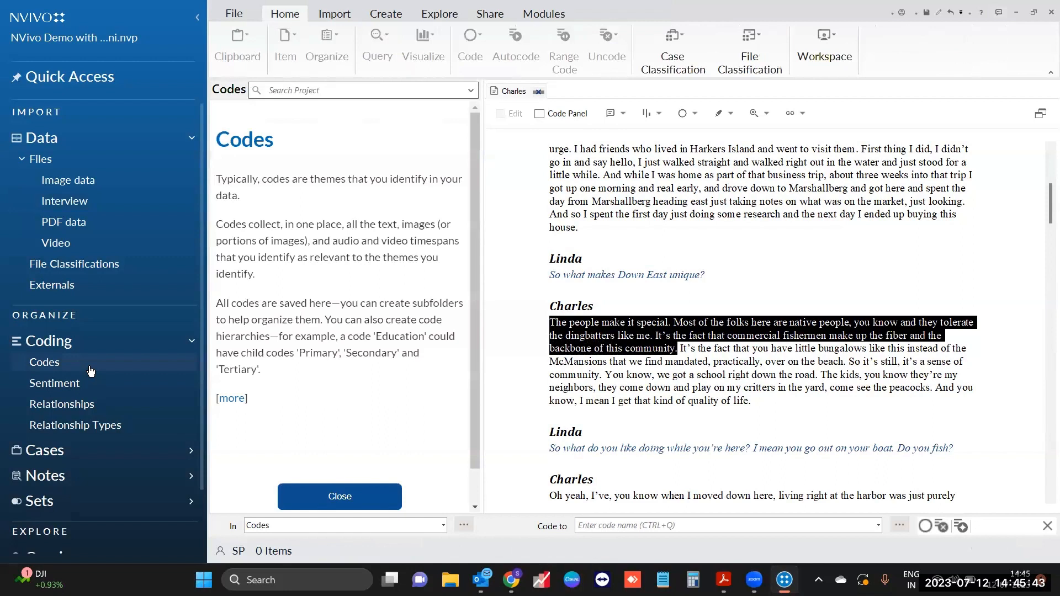
left_click(311, 497)
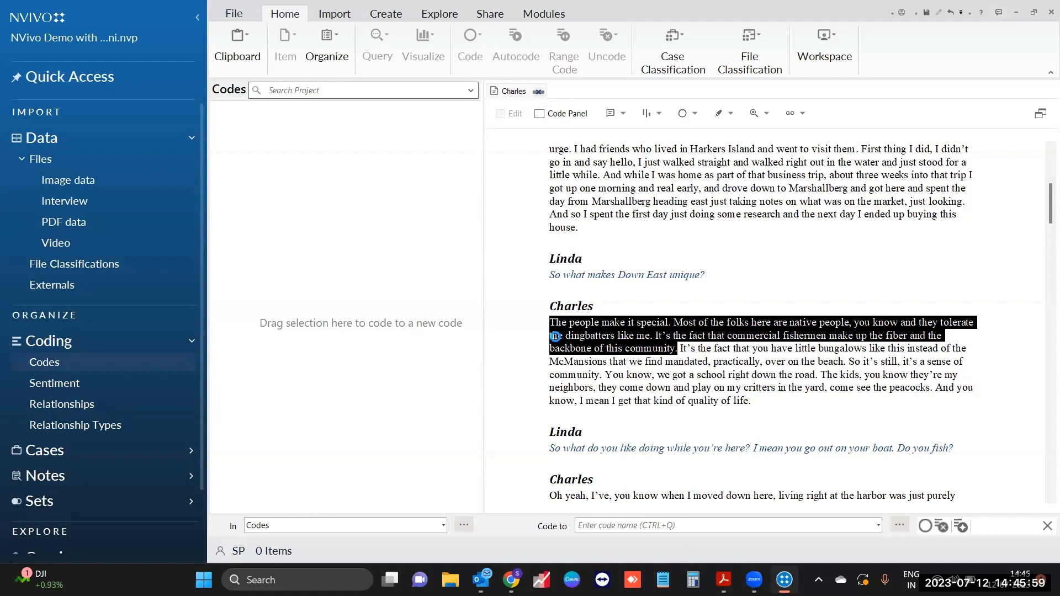
left_click_drag(555, 335, 350, 290)
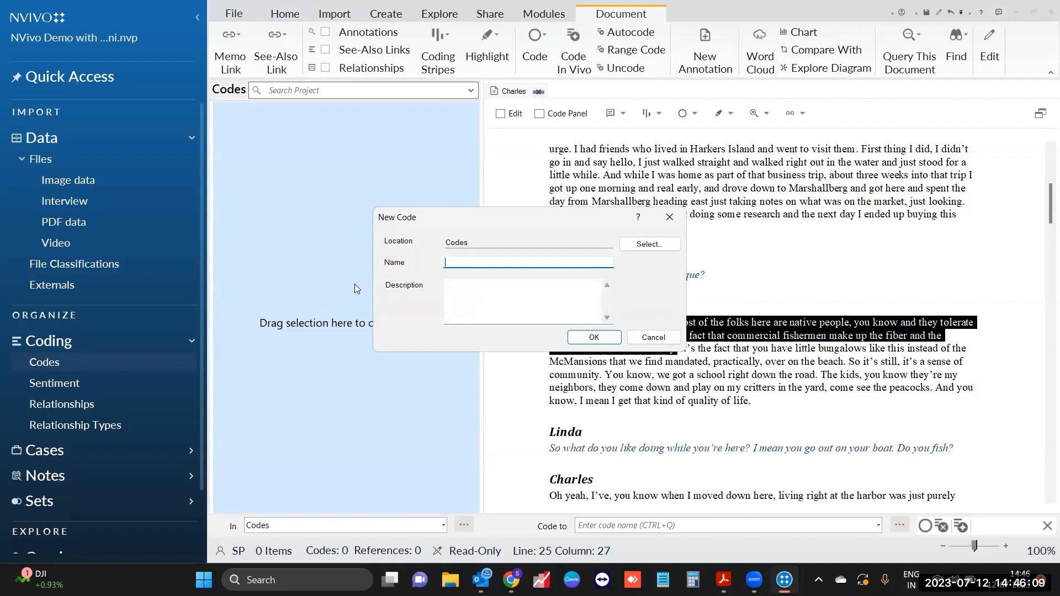
type("Community")
left_click(591, 336)
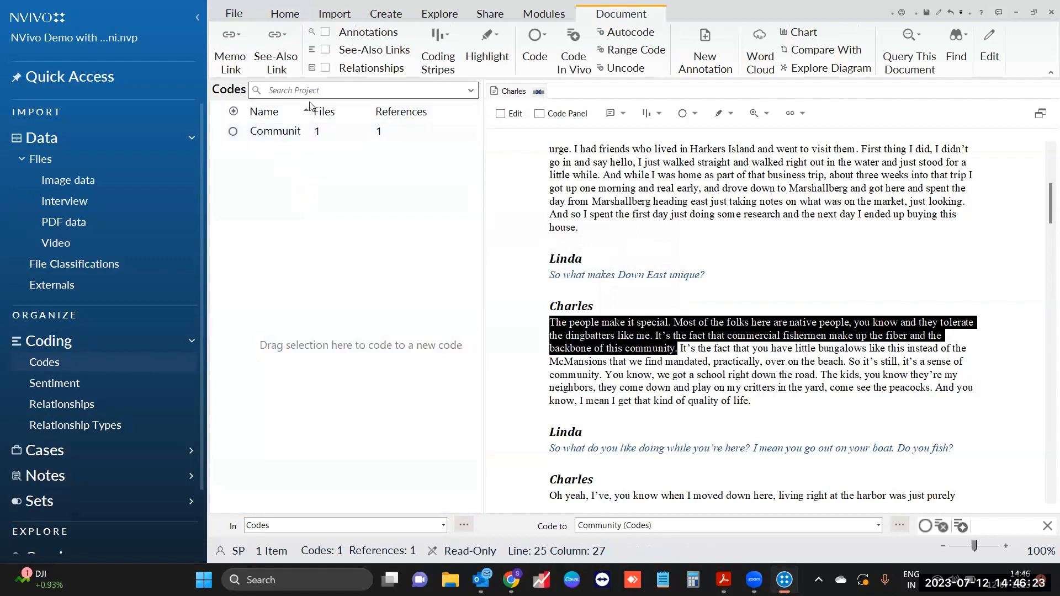
left_click_drag(310, 107, 342, 114)
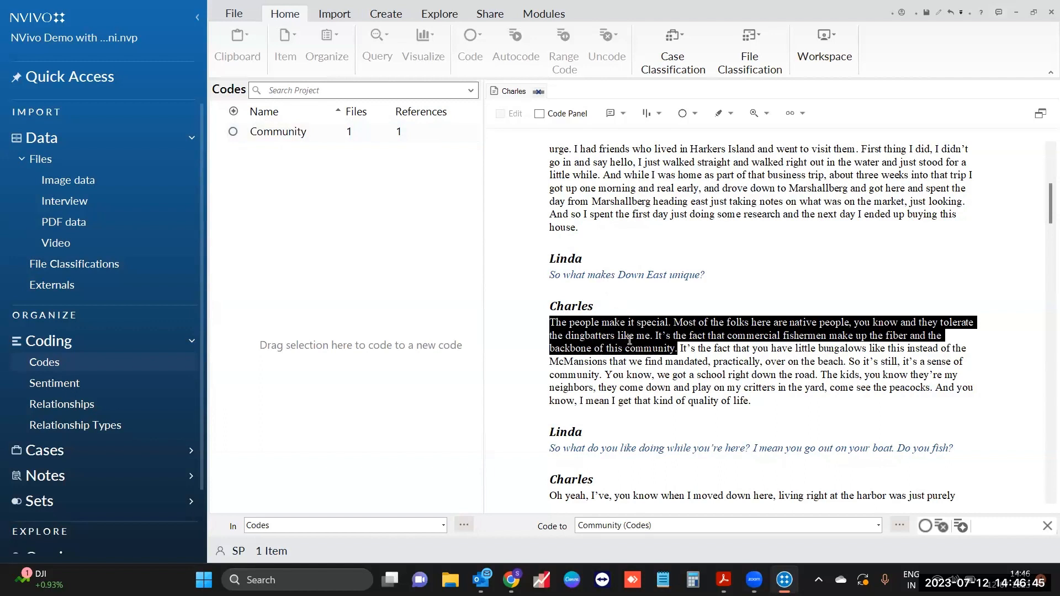
Step: Also code the sentence 'So it's still, it's a sense of community.' to Community
left_click(565, 373)
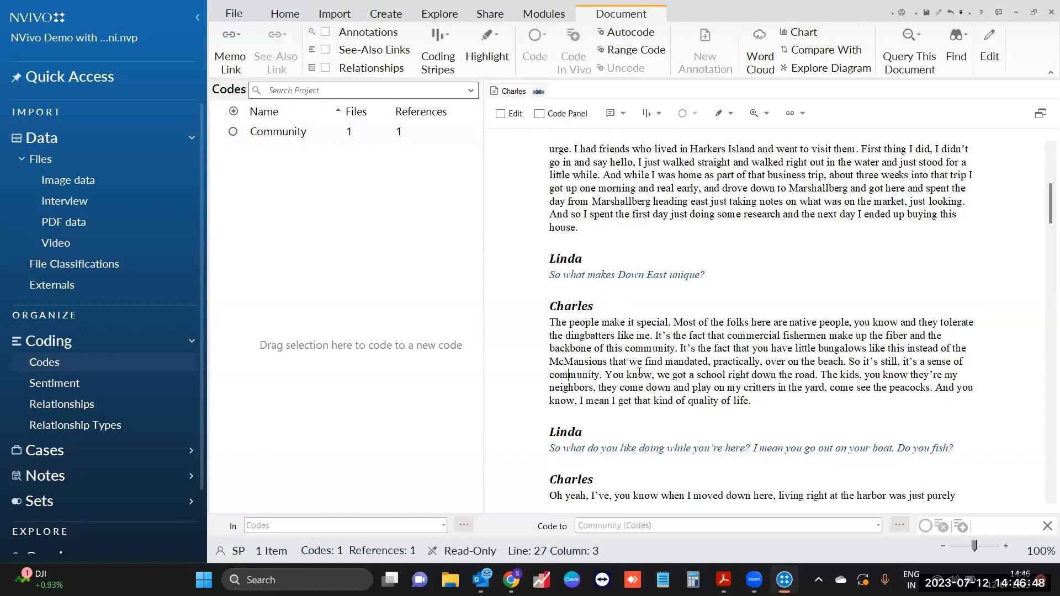
left_click(848, 361)
left_click(607, 374, "shift")
left_click(603, 374, "shift")
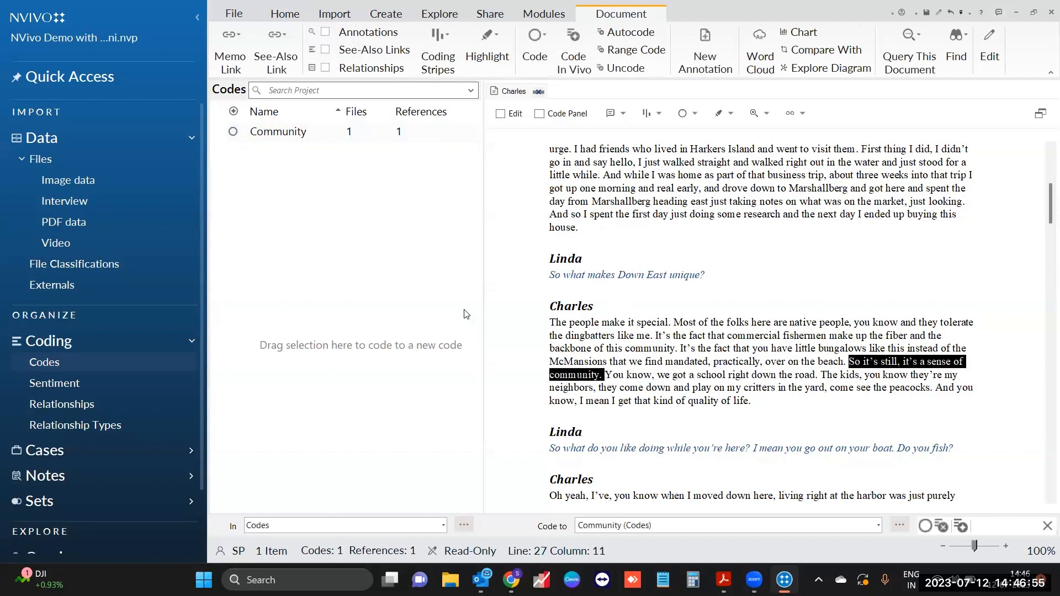
left_click(320, 137)
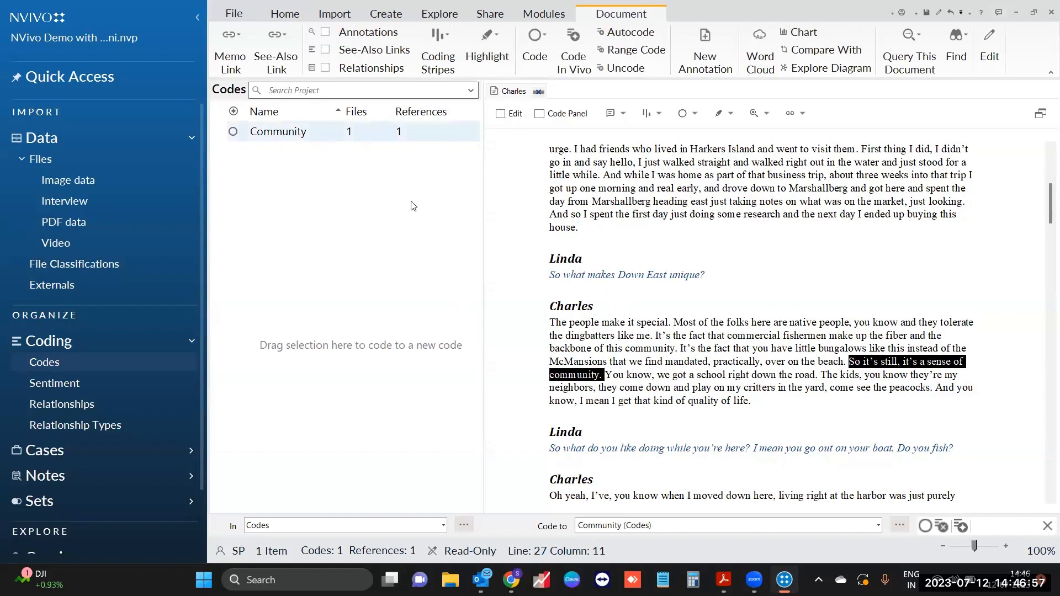
left_click_drag(573, 375, 363, 134)
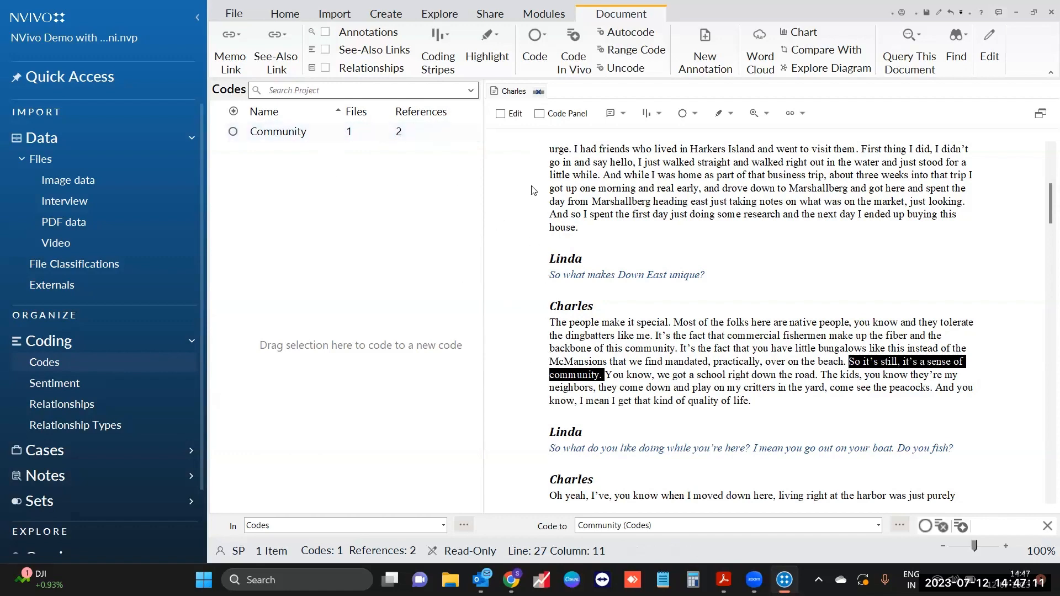
scroll(635, 221, "up", 5)
left_click(739, 255)
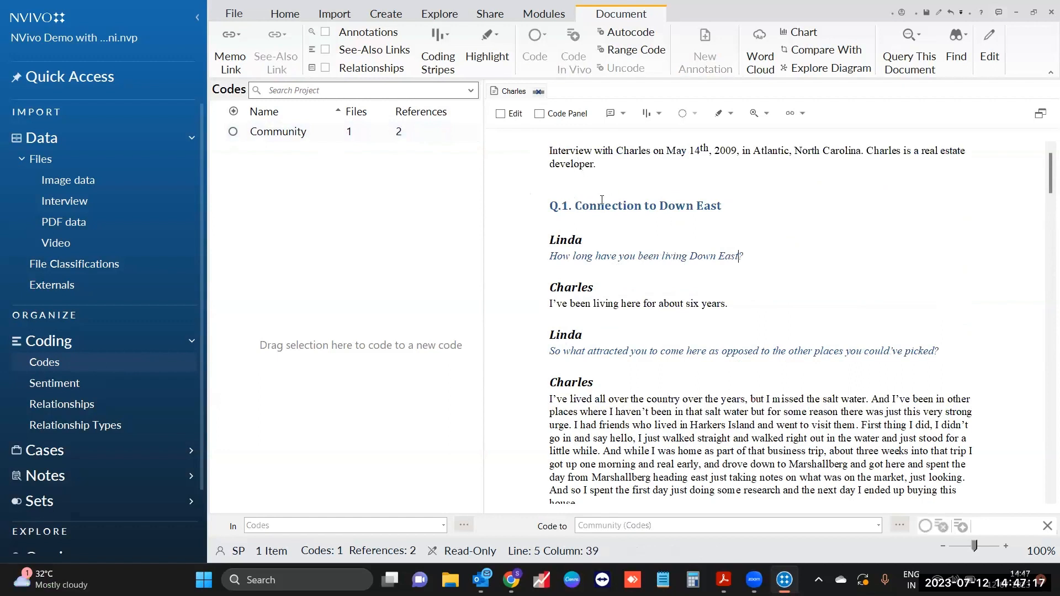
Step: Replace the transcript's introductory paragraph with the line 'This is the edited version.'
left_click(500, 113)
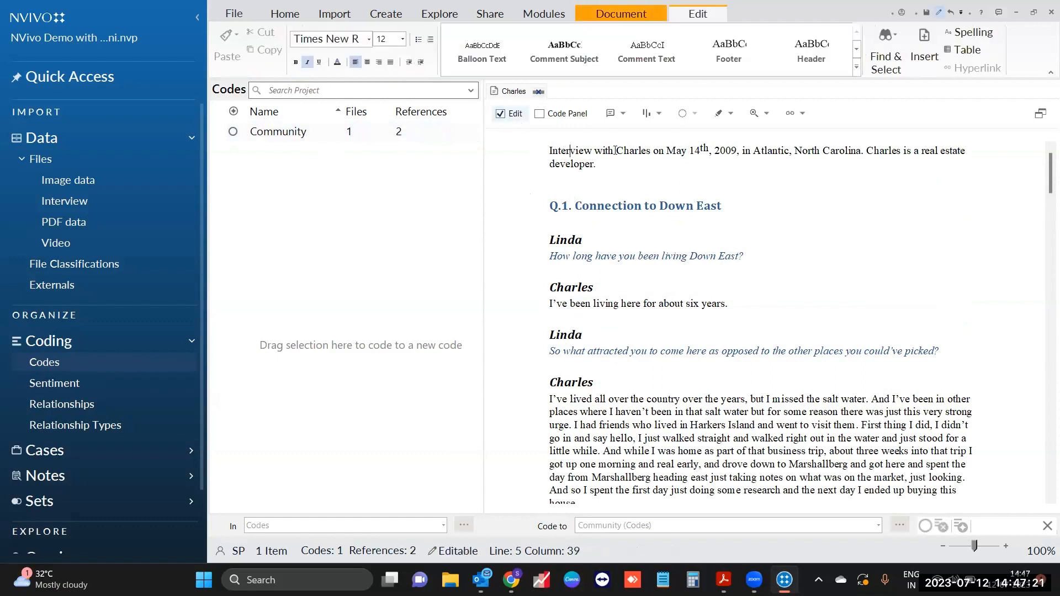
left_click(638, 150, "shift")
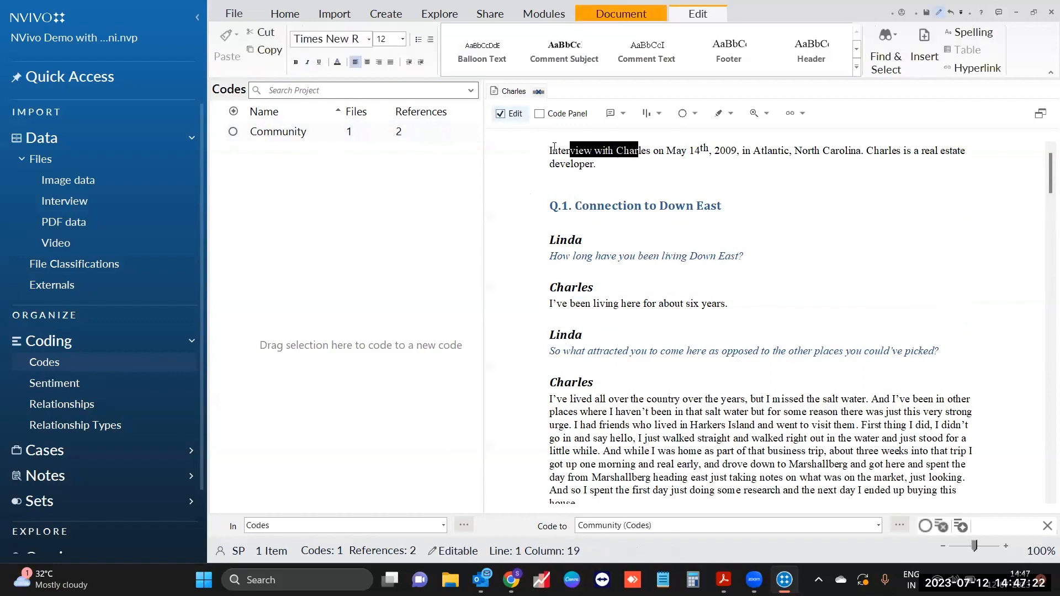
left_click(585, 157)
key("Home")
key("shift+Right")
key("shift+Right")
key("shift+Right")
key("shift+Right")
key("shift+Right")
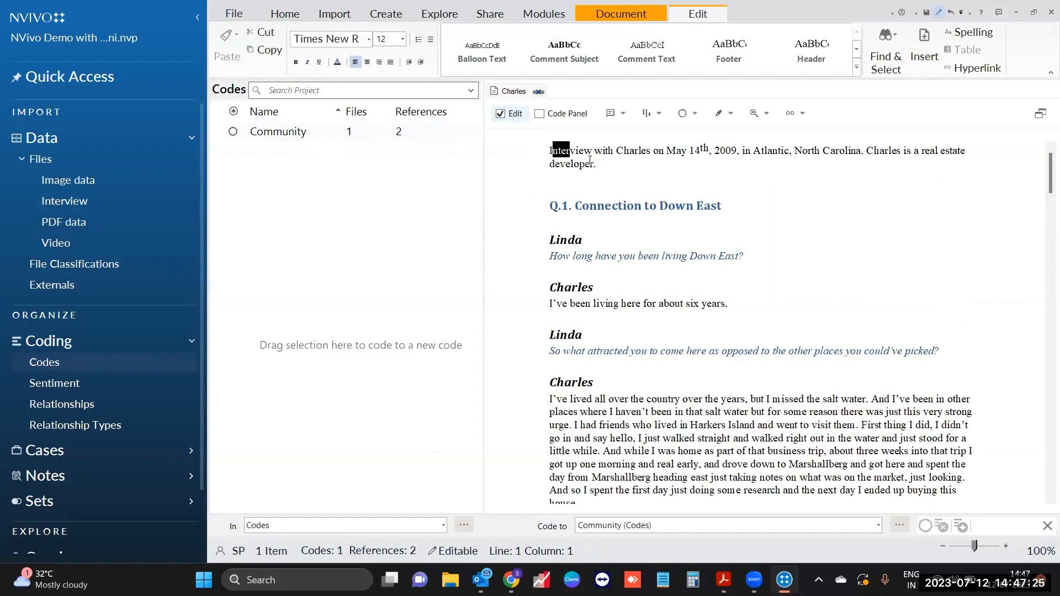
left_click(601, 162, "shift")
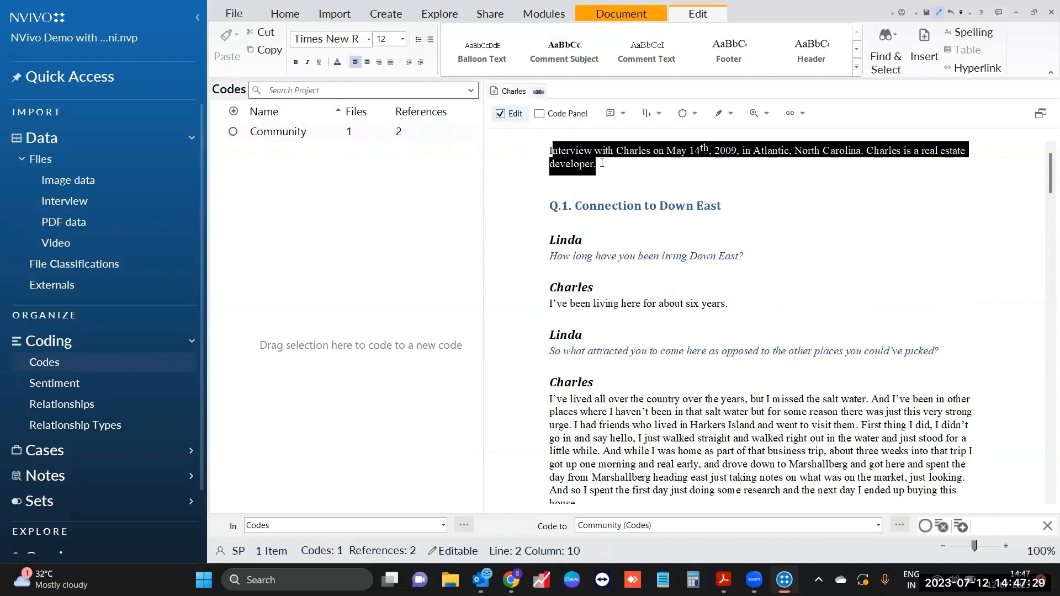
key("Delete")
key("Delete")
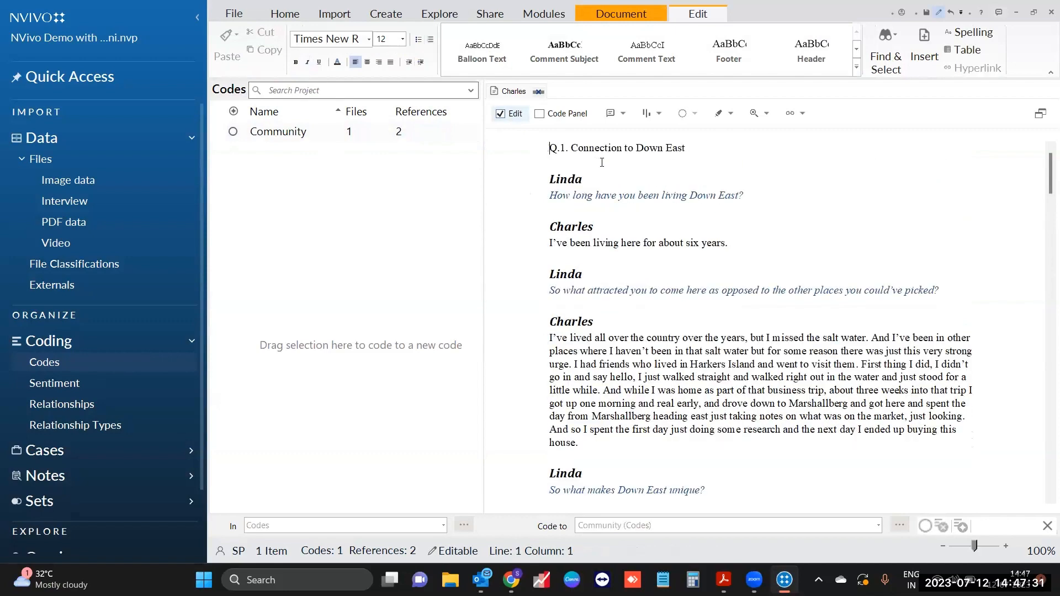
key("Return")
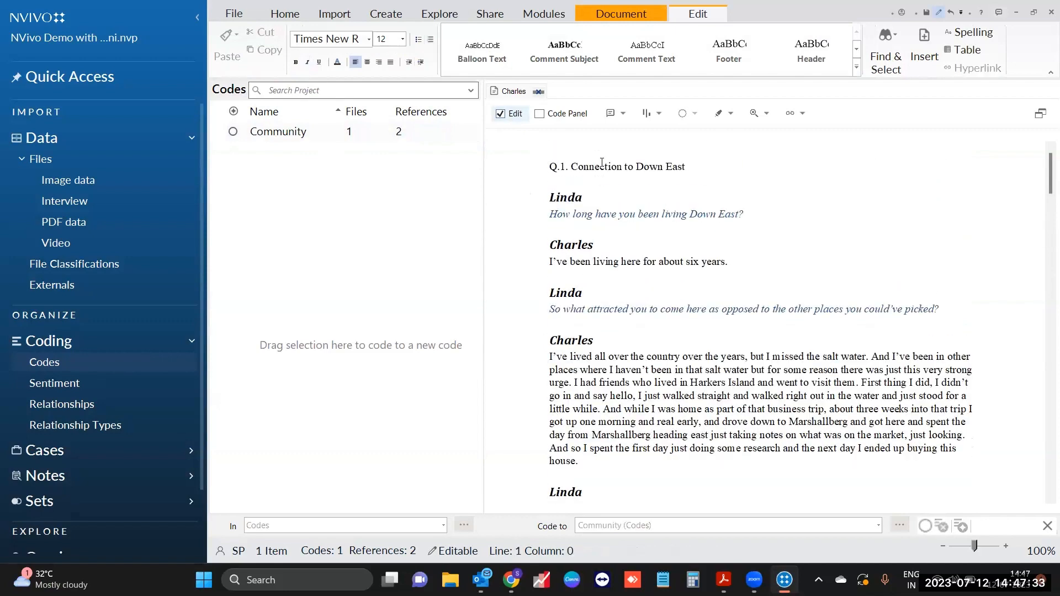
key("Return")
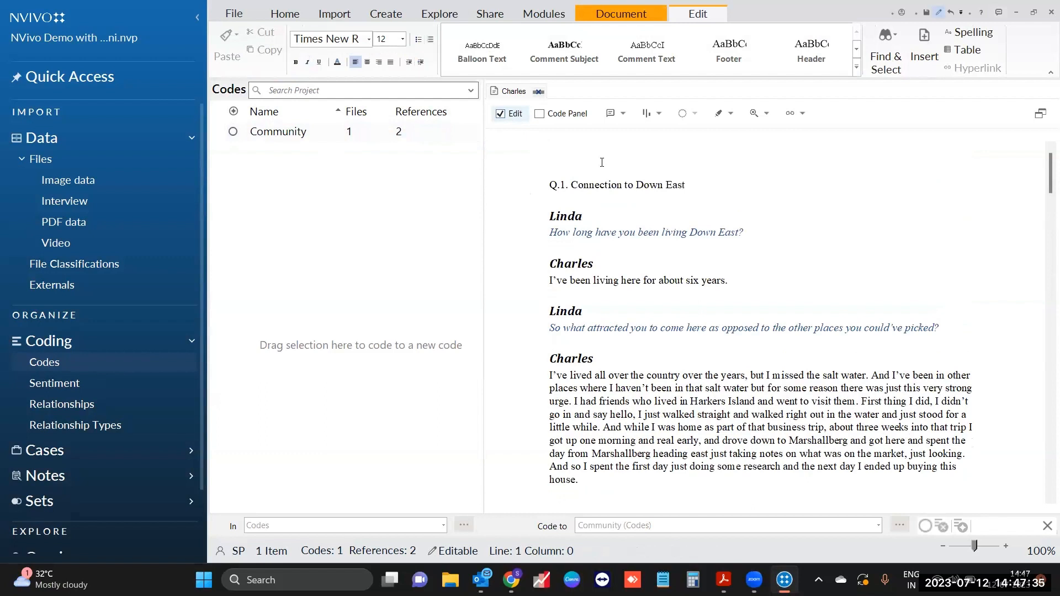
type("This is the edited version")
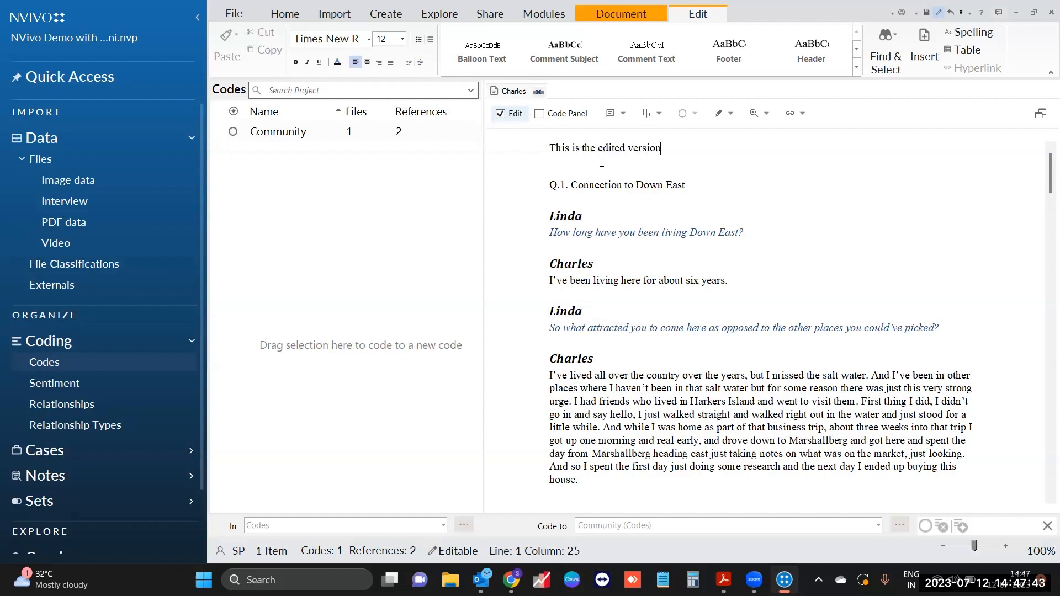
type(".")
Step: Open the estuary economics executive summary PDF and select its sentences about coasts and estuaries
left_click(229, 242)
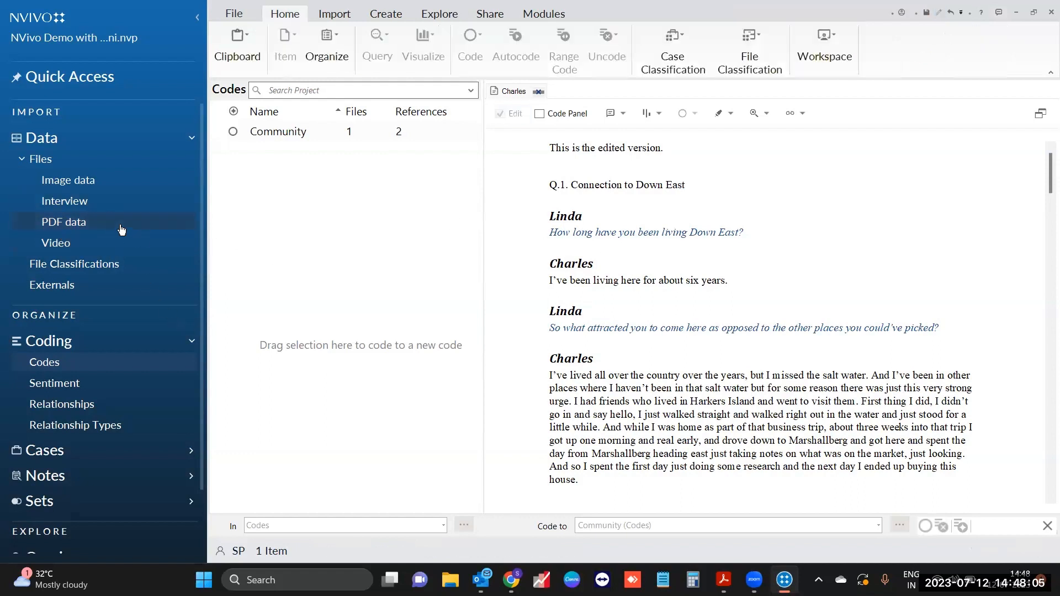
left_click(143, 229)
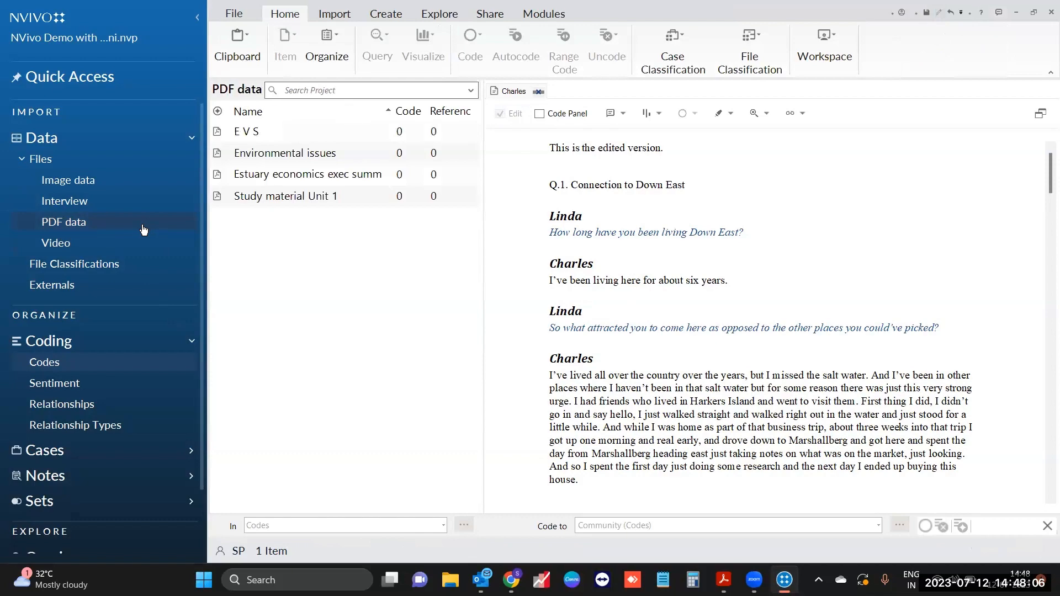
left_click(338, 176)
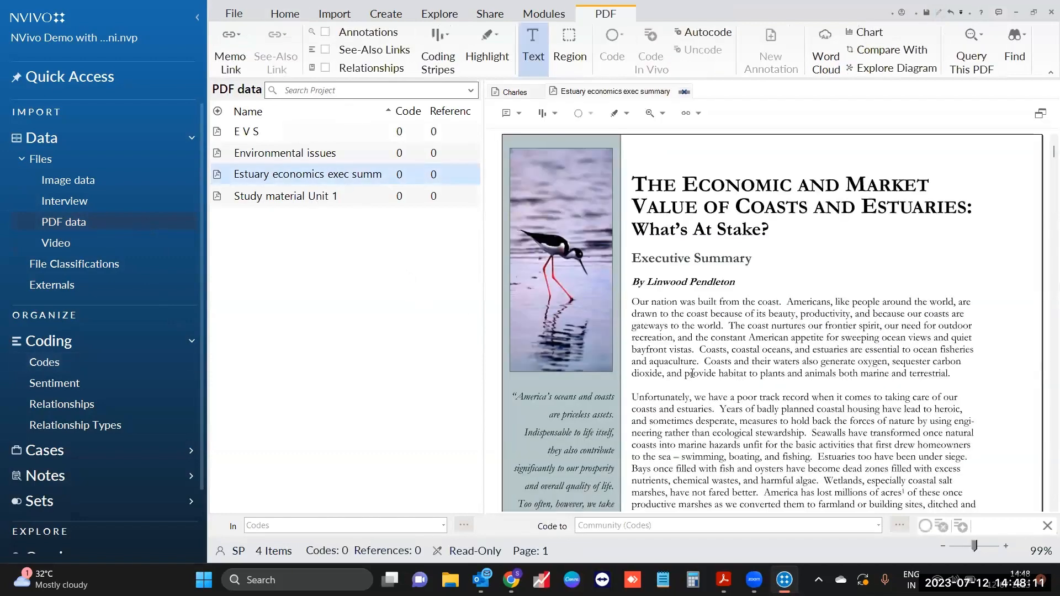
left_click_drag(699, 350, 954, 376)
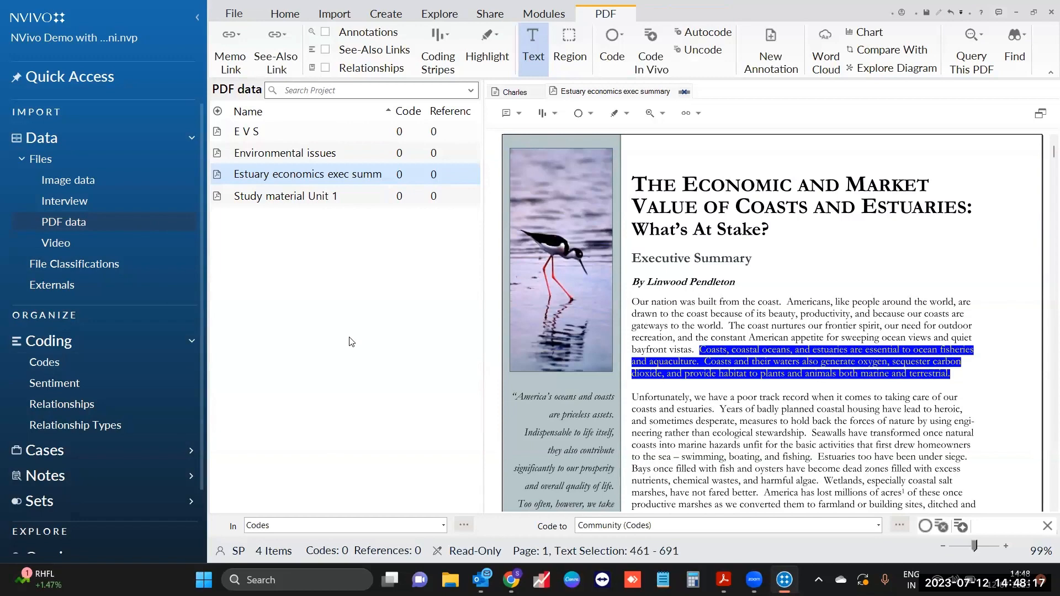
Step: Code the selected text to a new top-level 'Coasts' code
left_click(67, 365)
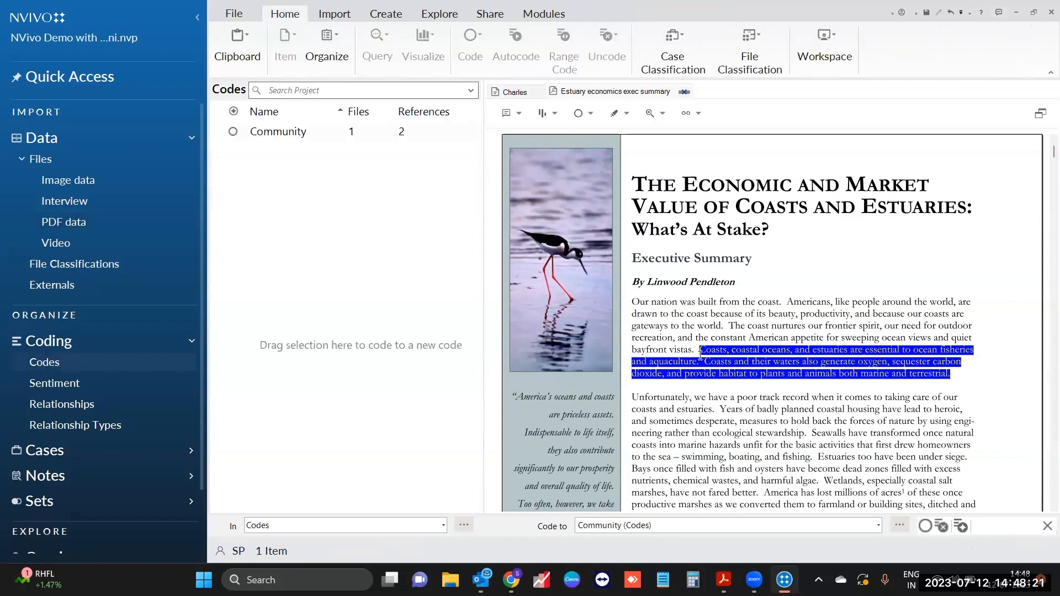
right_click(741, 364)
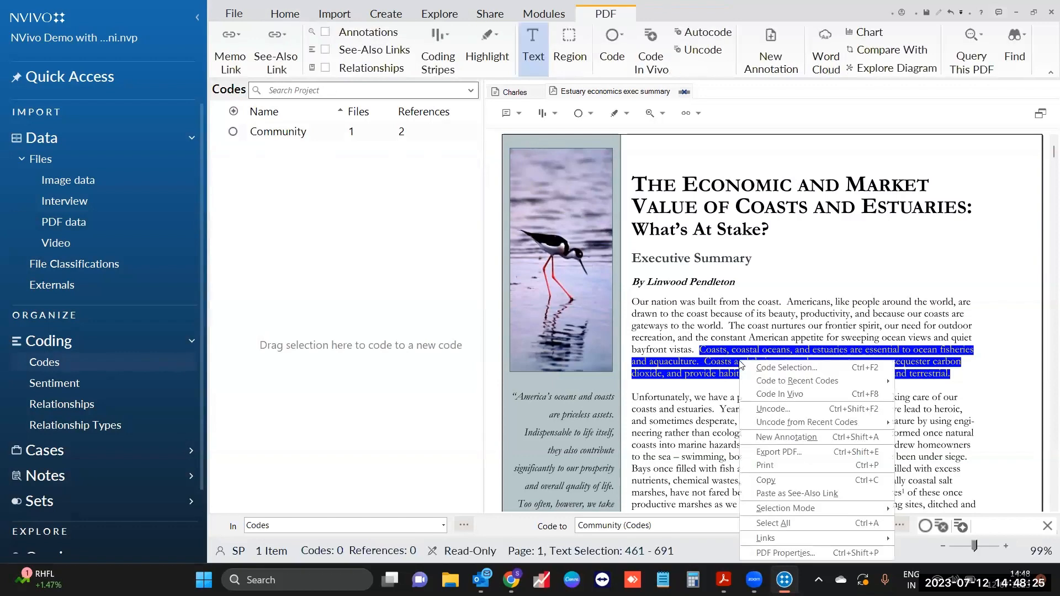
left_click(784, 367)
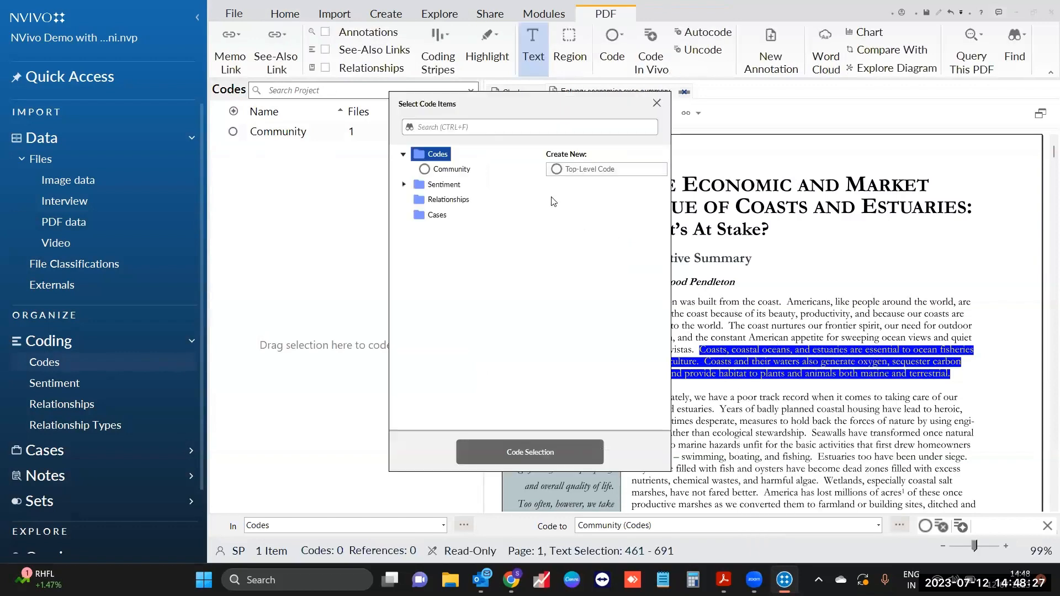
left_click(582, 174)
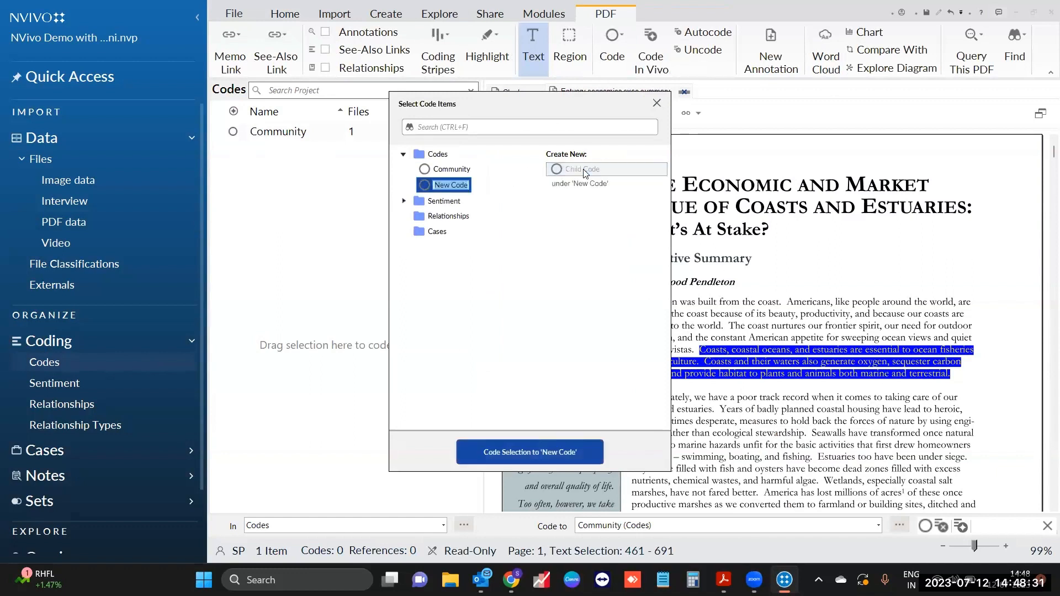
type("Coasts")
left_click(548, 452)
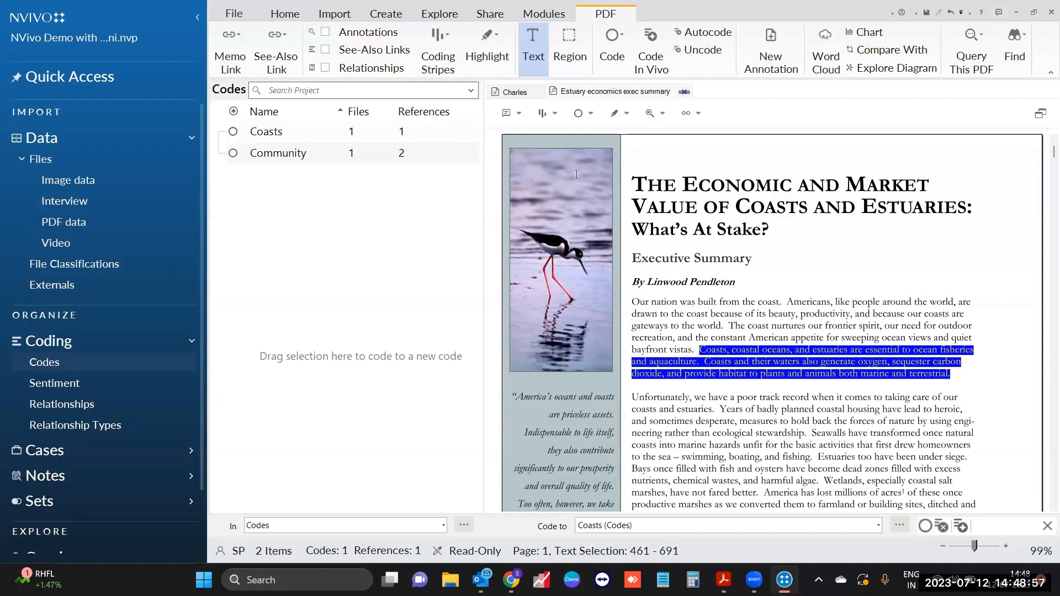
Step: Code a region drawn around the estuary PDF's bird photo to a new code named Wildlife
left_click(570, 61)
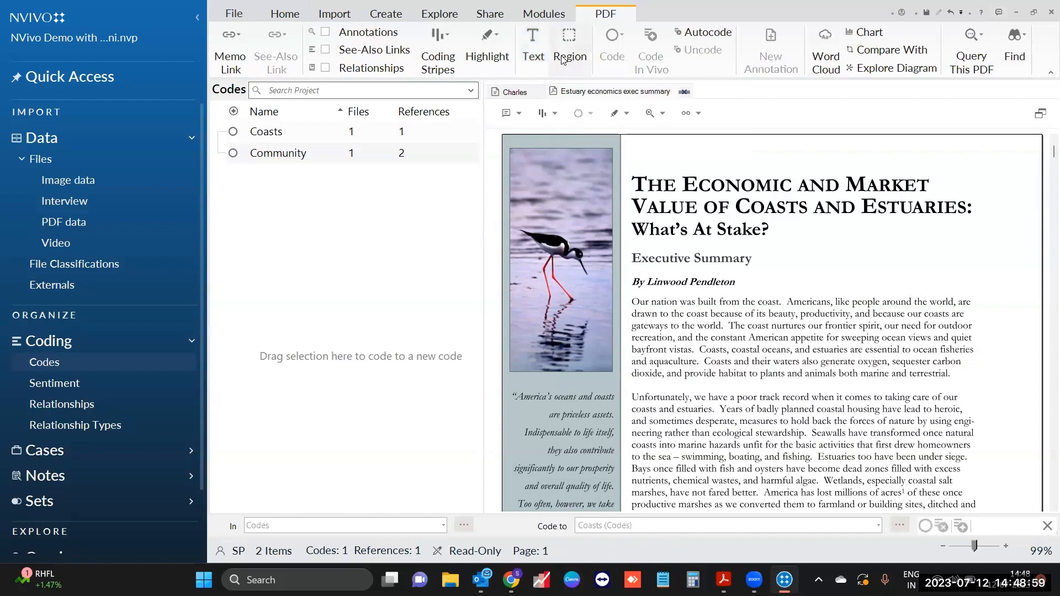
mouse_move(515, 156)
left_mouse_down()
mouse_move(550, 326)
mouse_move(607, 364)
left_mouse_up()
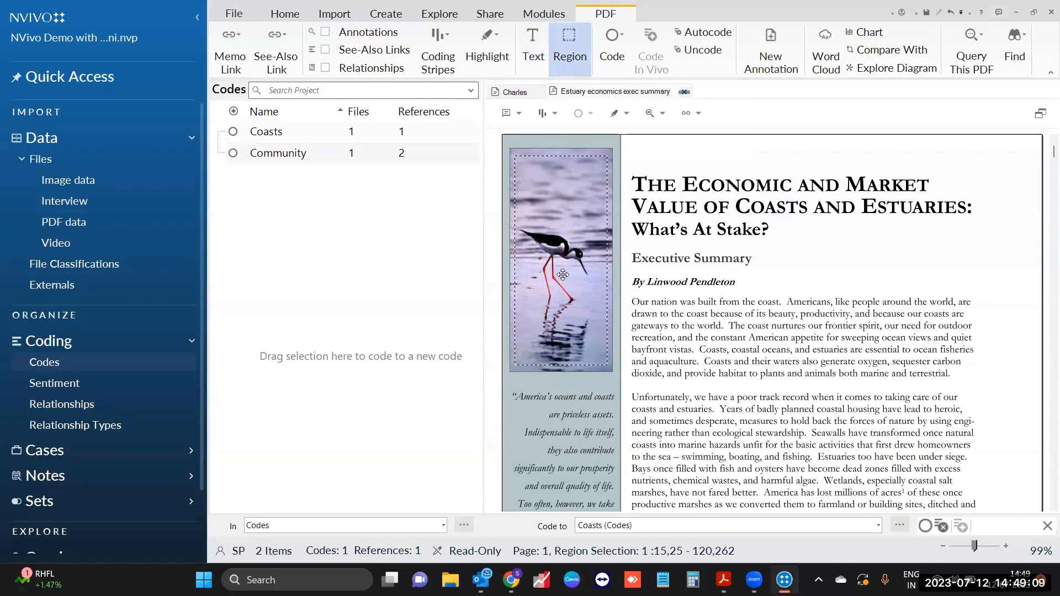
left_click_drag(563, 274, 355, 326)
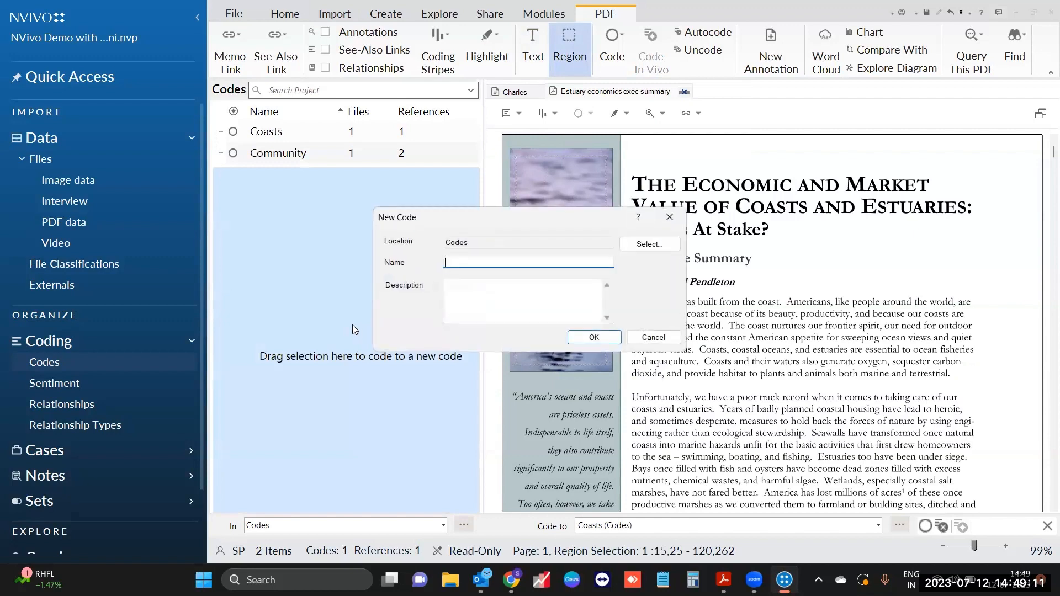
type("Wildl")
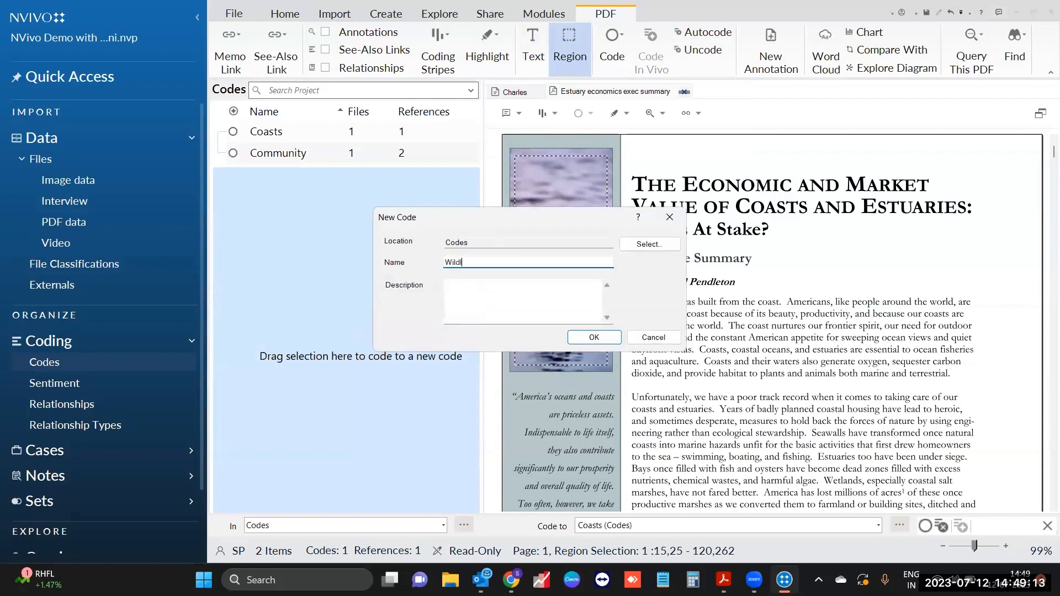
type("ife")
key("Return")
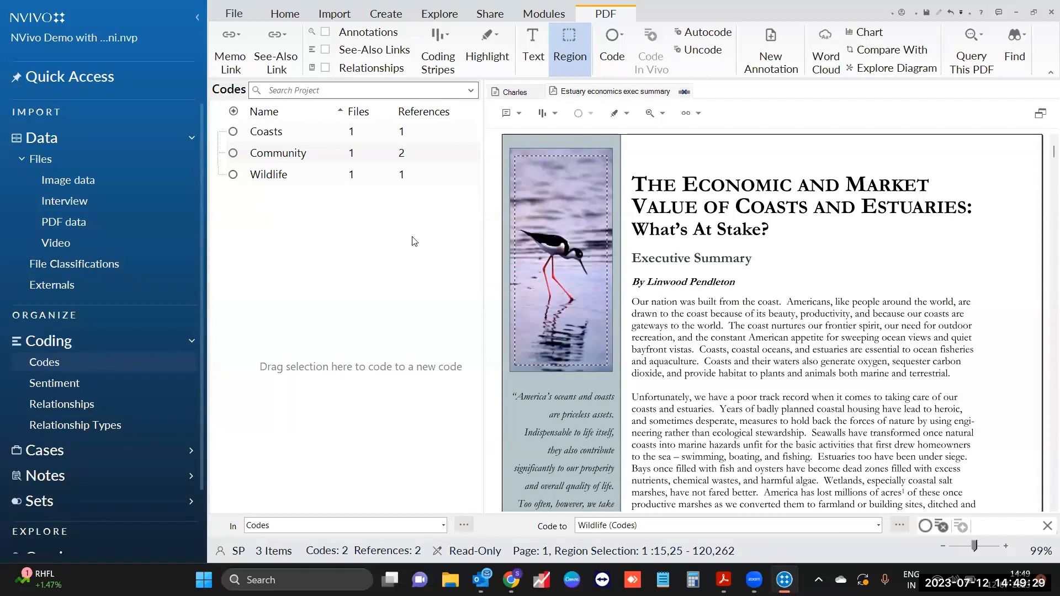
scroll(561, 315, "down", 2)
scroll(561, 314, "down", 4)
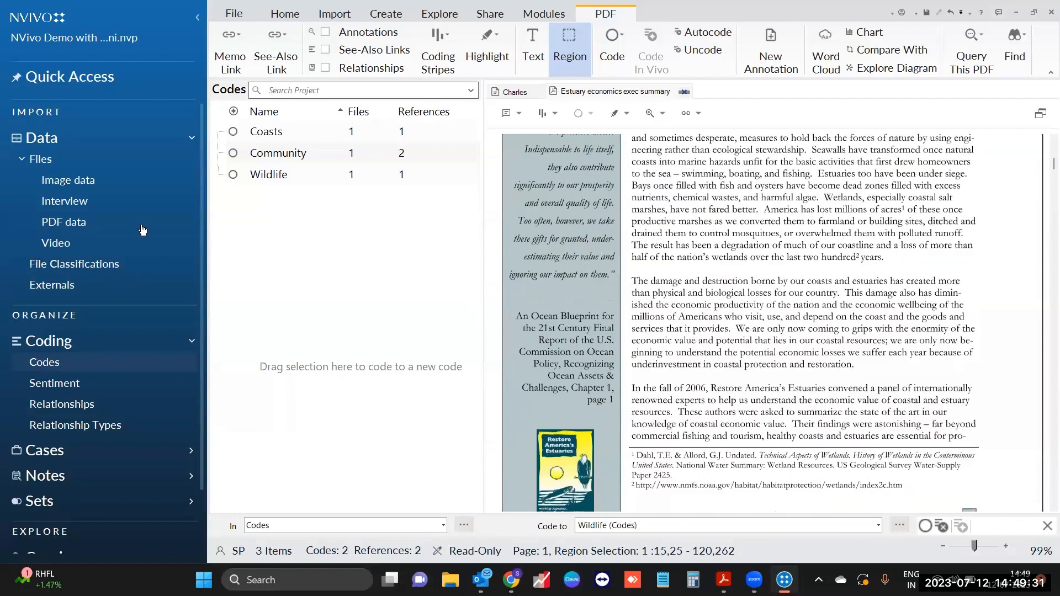
Step: Open the Competing water uses picture from the image files, returning it to 41% zoom
left_click(100, 185)
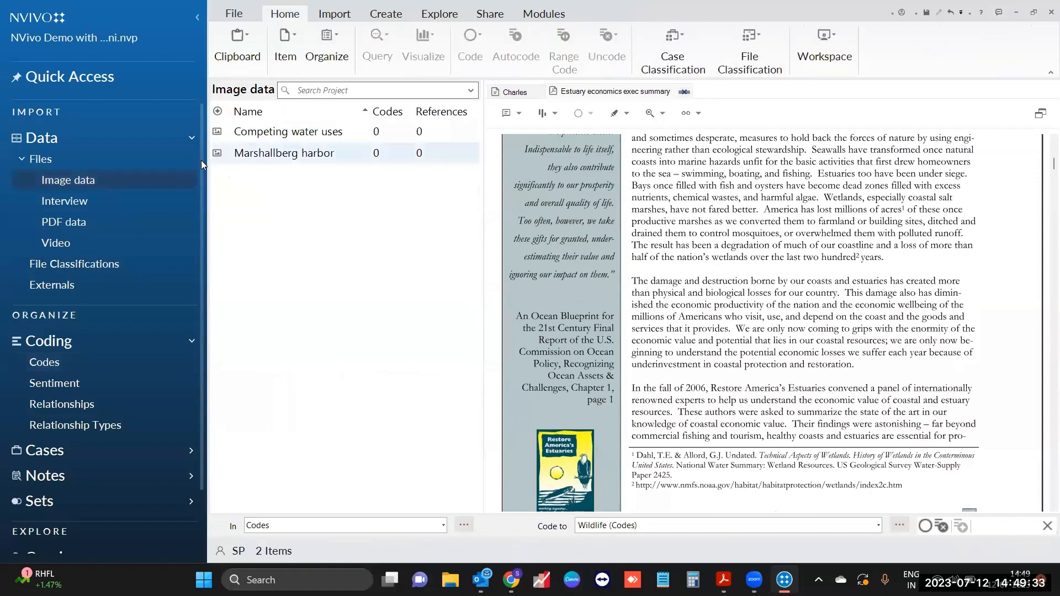
left_click(315, 138)
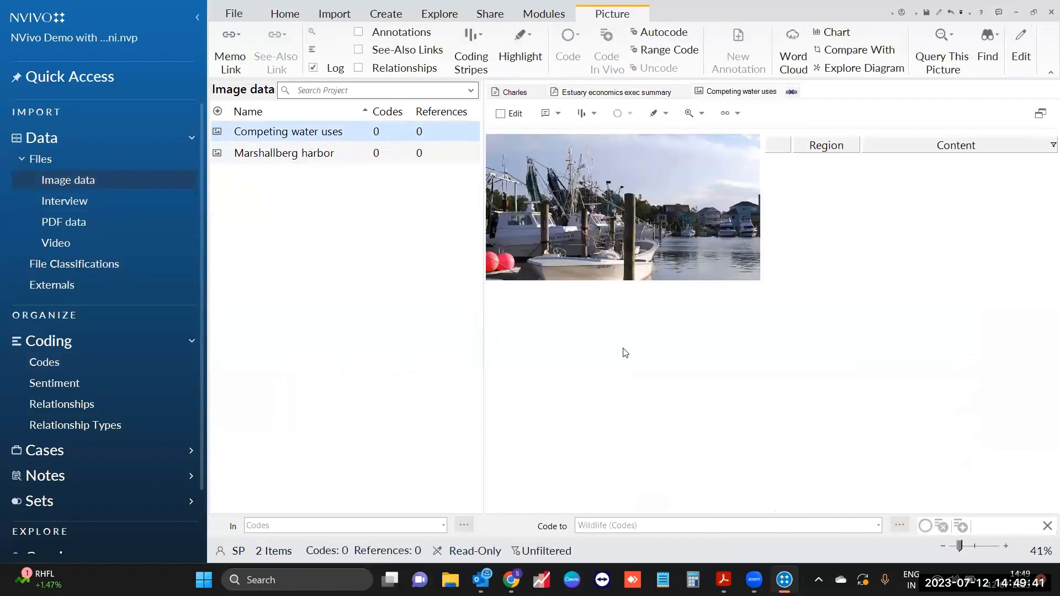
left_click(1007, 546)
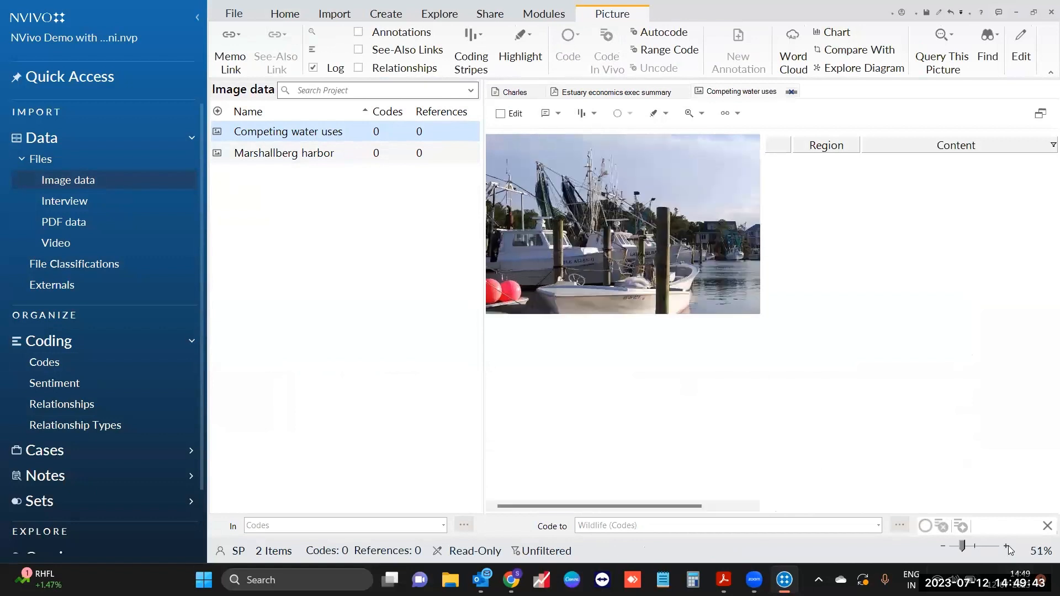
left_click(1008, 546)
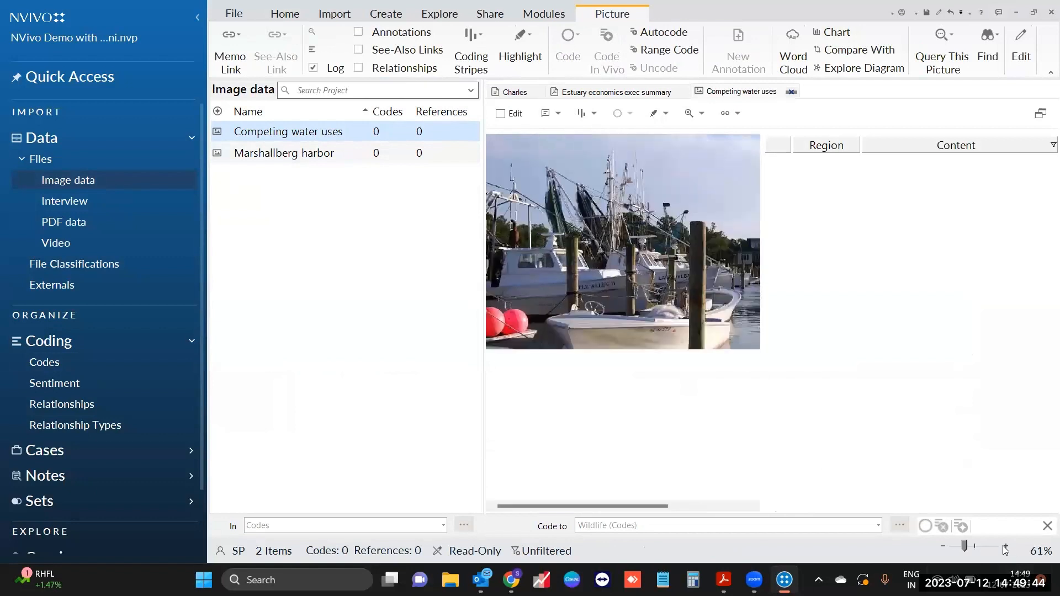
left_click(956, 545)
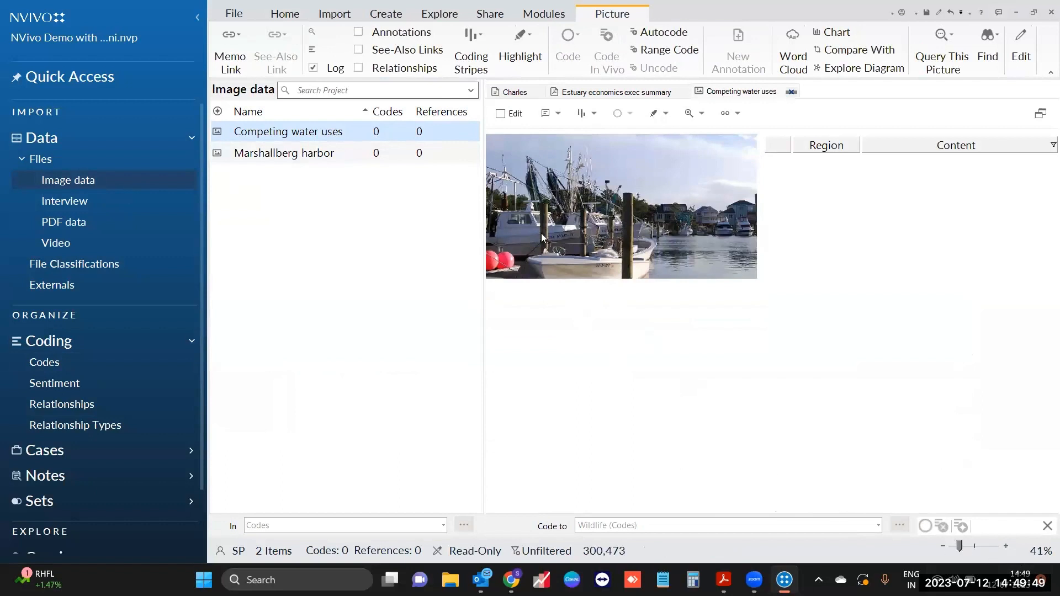
Step: Add picture log row 1 for the boats region reading 'Fishing boats at the river bank'
left_click(510, 117)
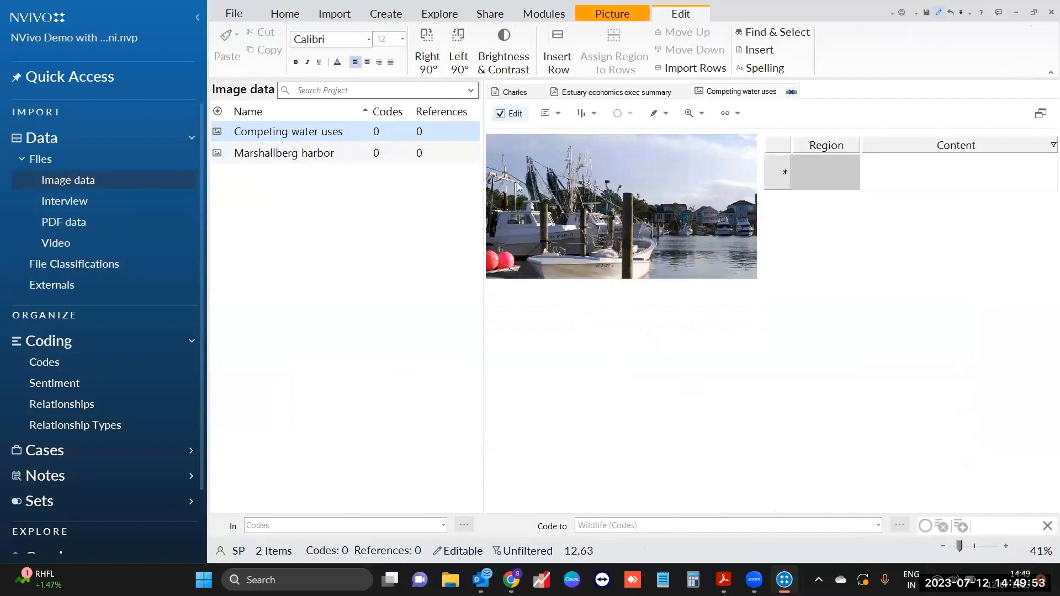
left_click_drag(488, 148, 663, 283)
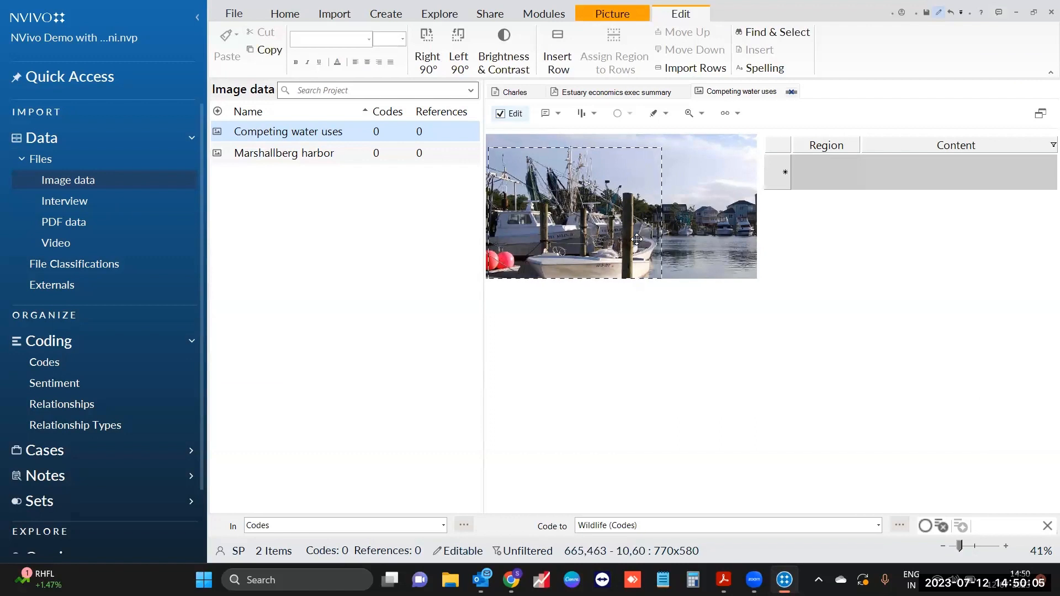
right_click(584, 205)
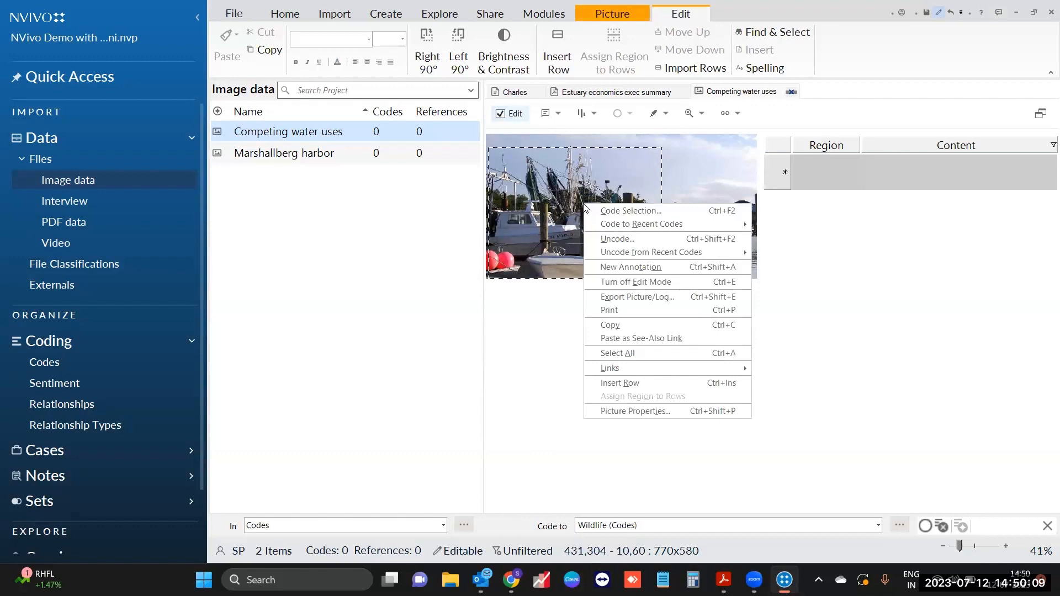
left_click(648, 381)
left_click(822, 191)
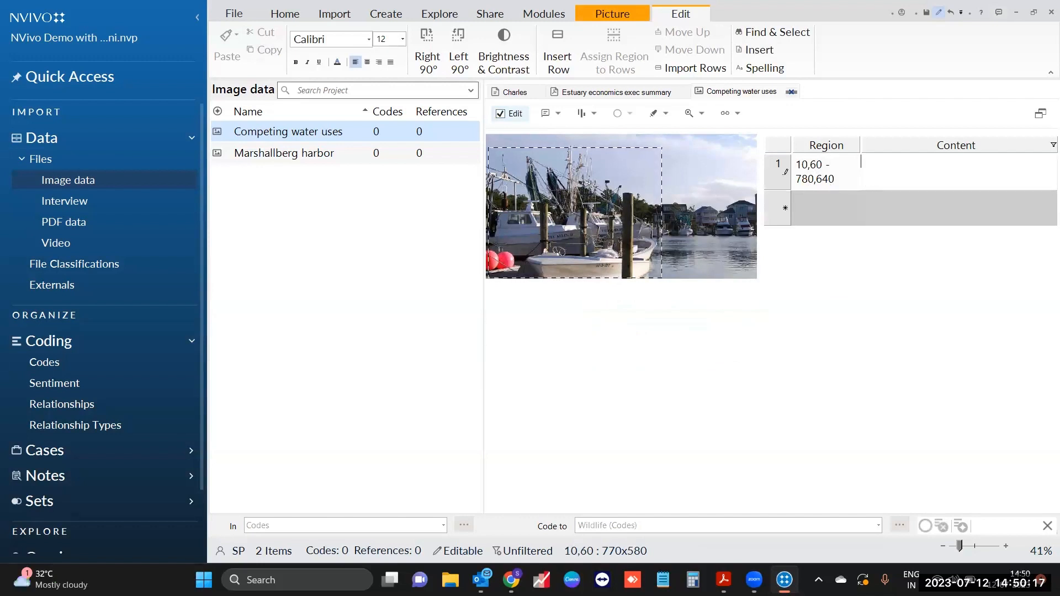
type("Fishing boats at the river bank")
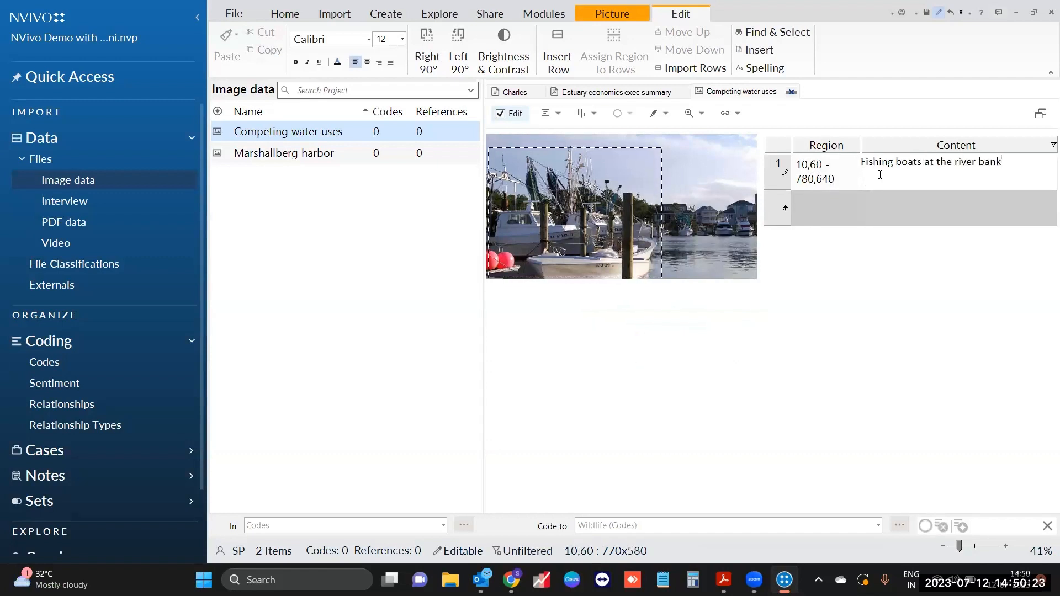
left_click_drag(995, 163, 866, 170)
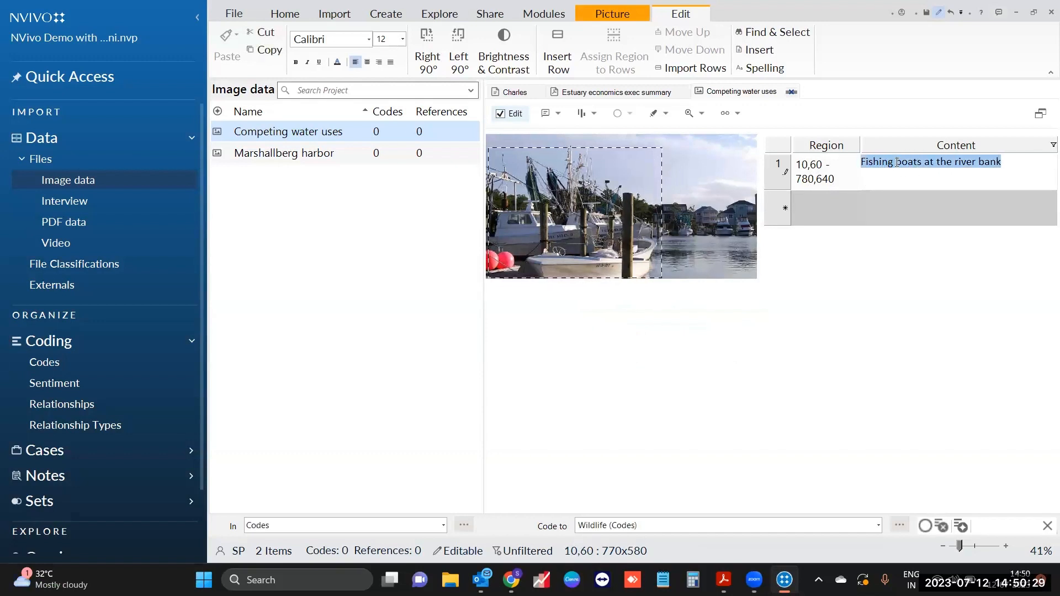
Step: Code the selected boats region to a new code named Boats
left_click(878, 525)
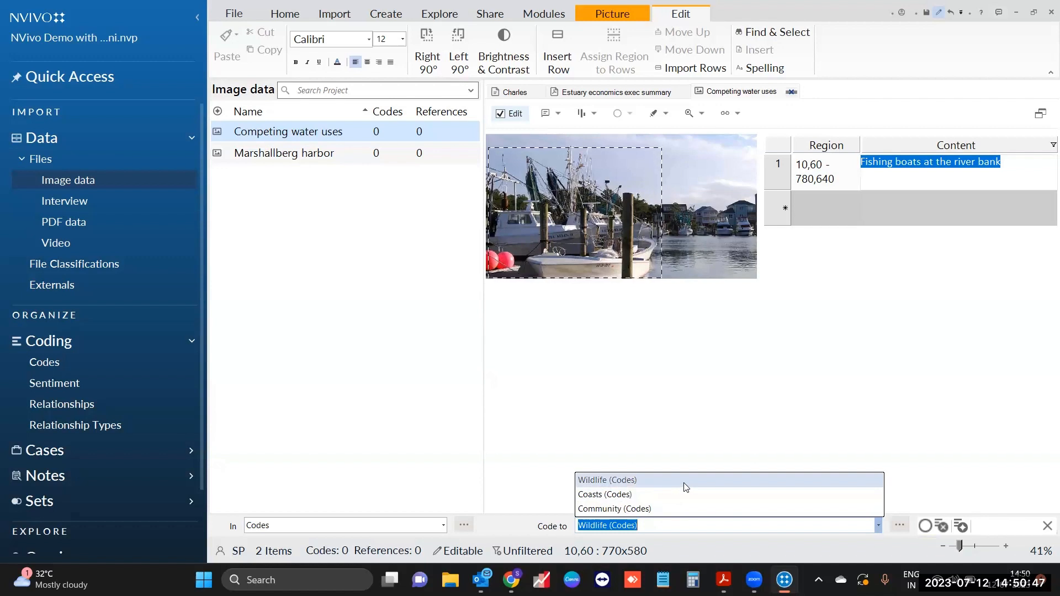
left_click(651, 479)
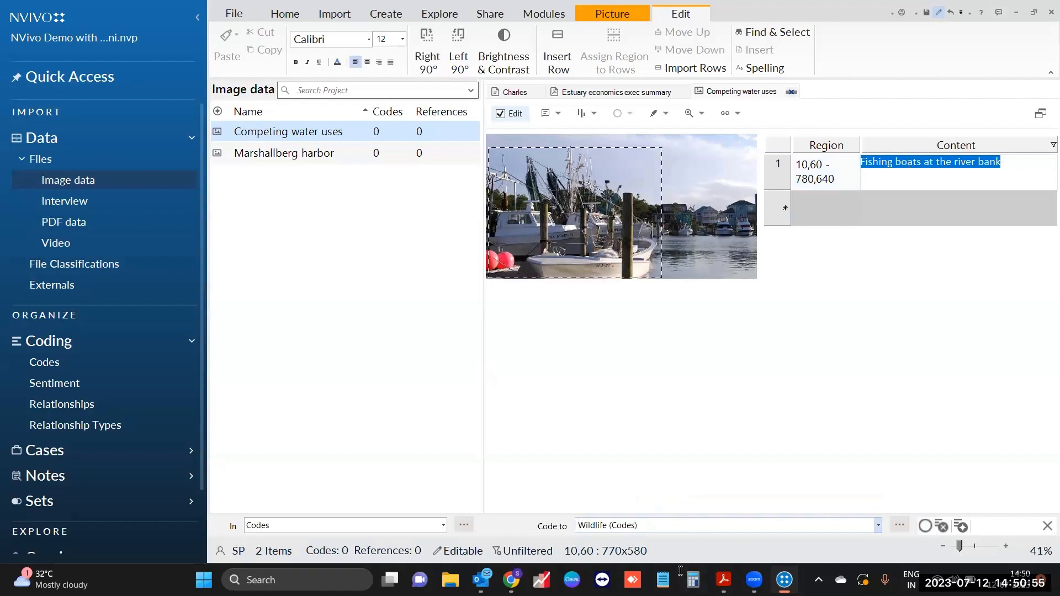
right_click(922, 158)
left_click(932, 167)
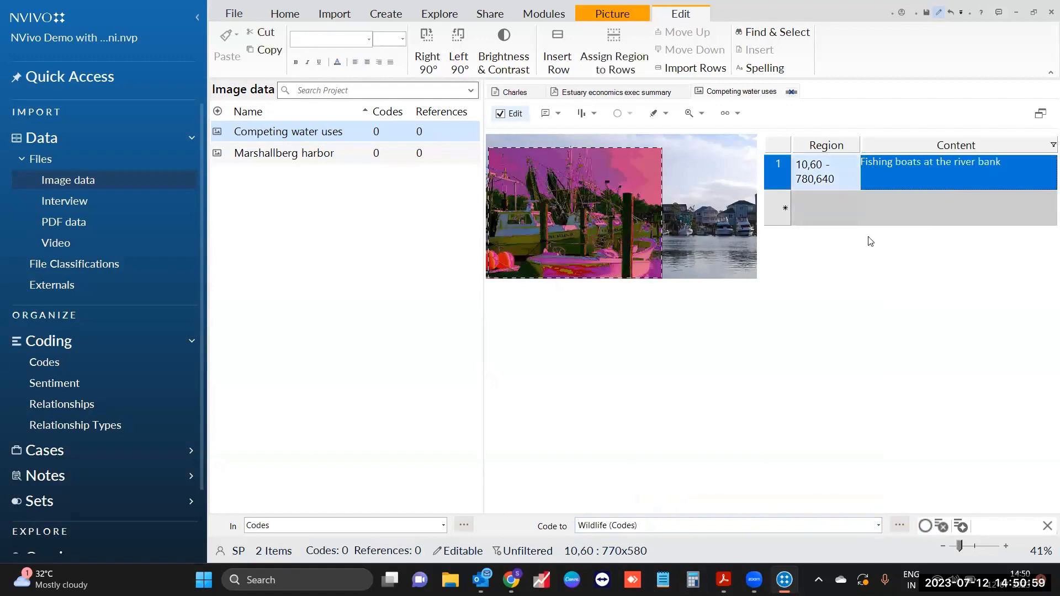
left_click(561, 168)
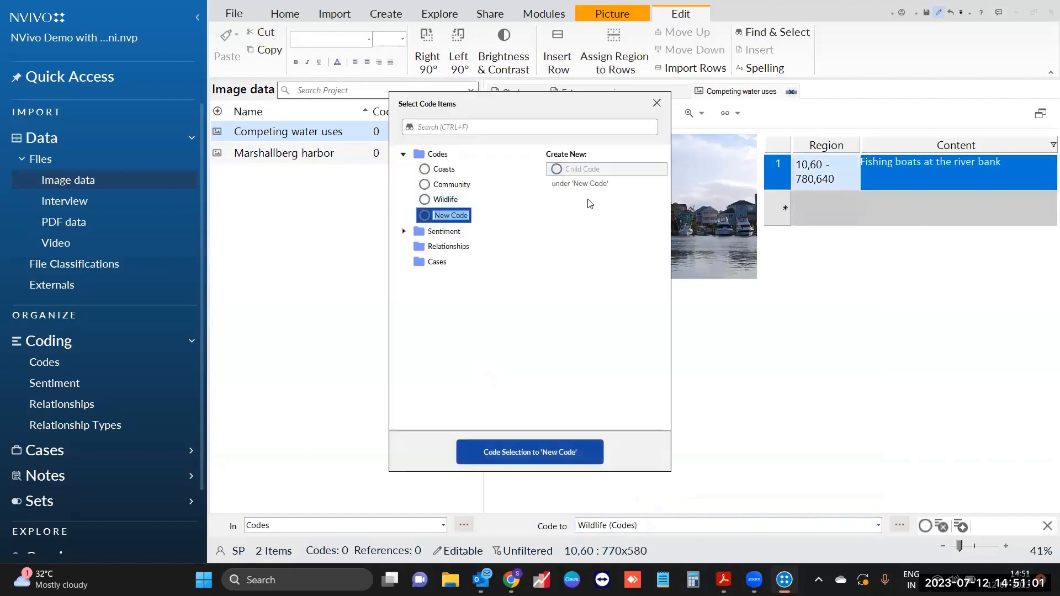
type("Boats")
left_click(530, 452)
Step: Set the picture's code-to selector to Boats and clear the region selection
left_click(877, 525)
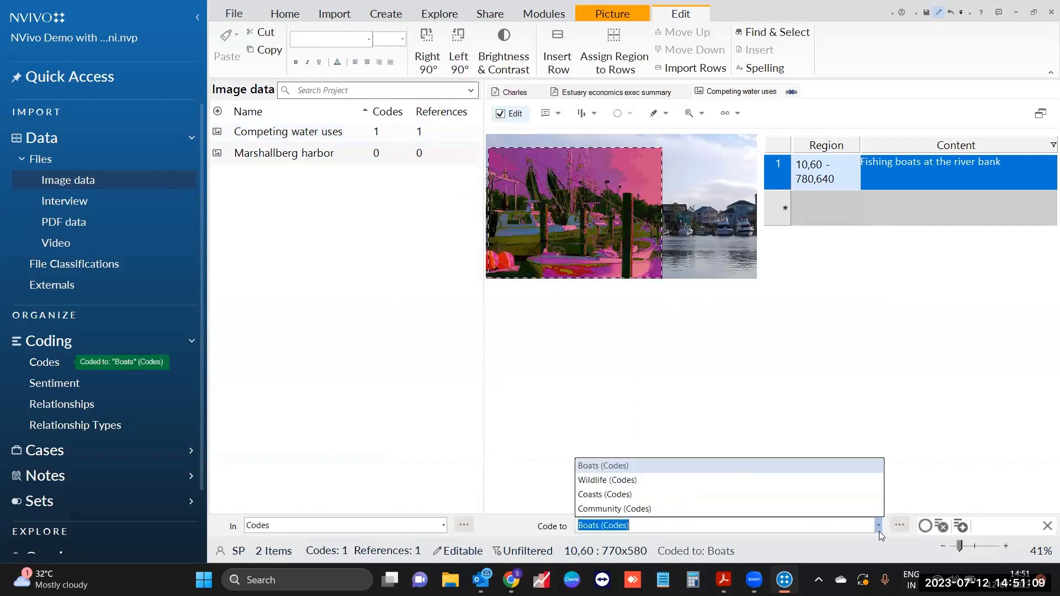
left_click(638, 468)
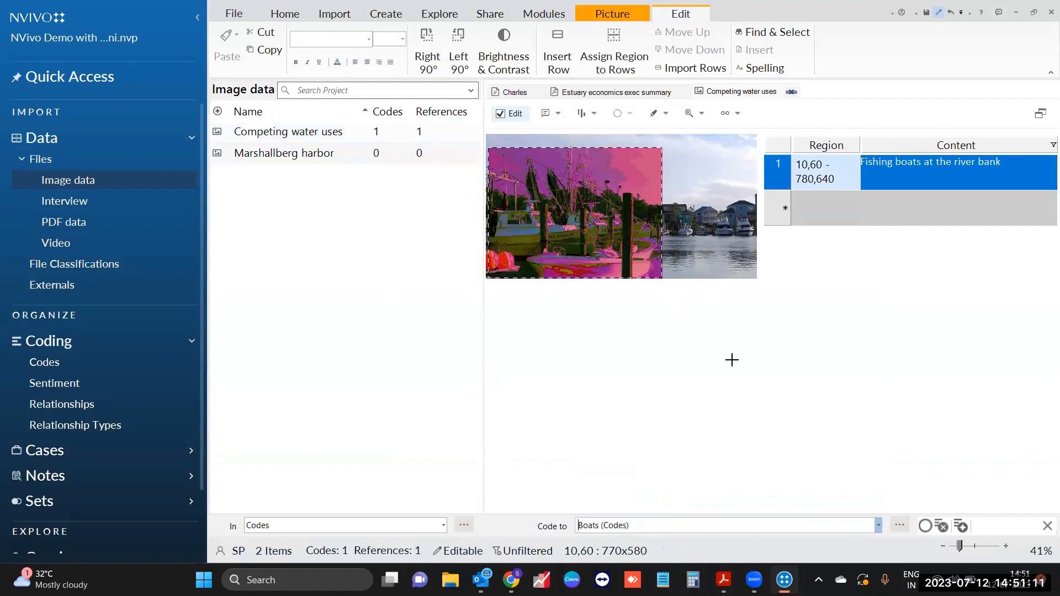
left_click(817, 209)
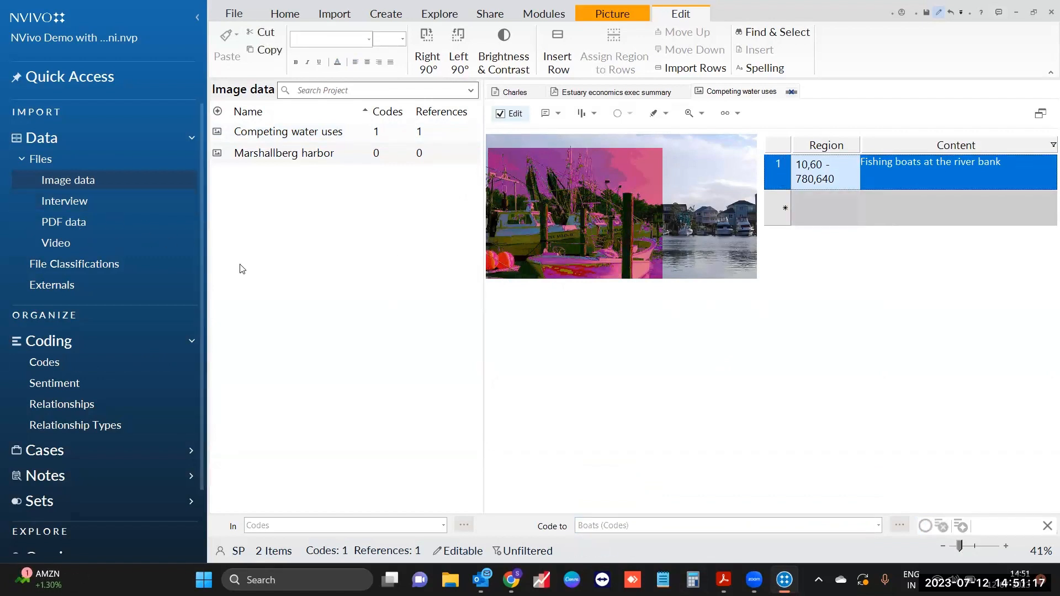
Step: Open the Community code and check its 2 references at 2.34% coverage
left_click(86, 363)
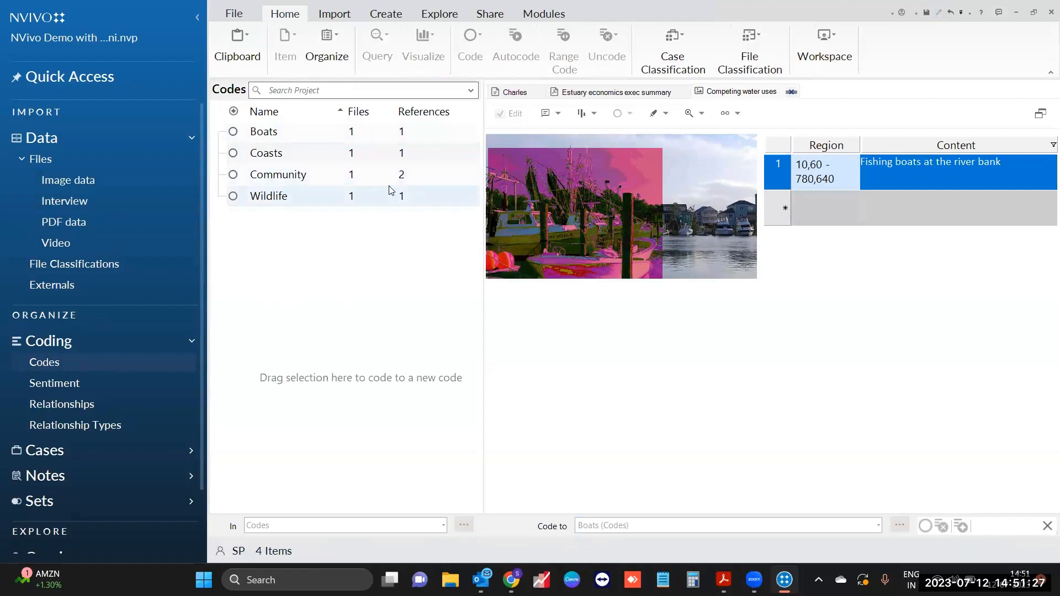
left_click(327, 178)
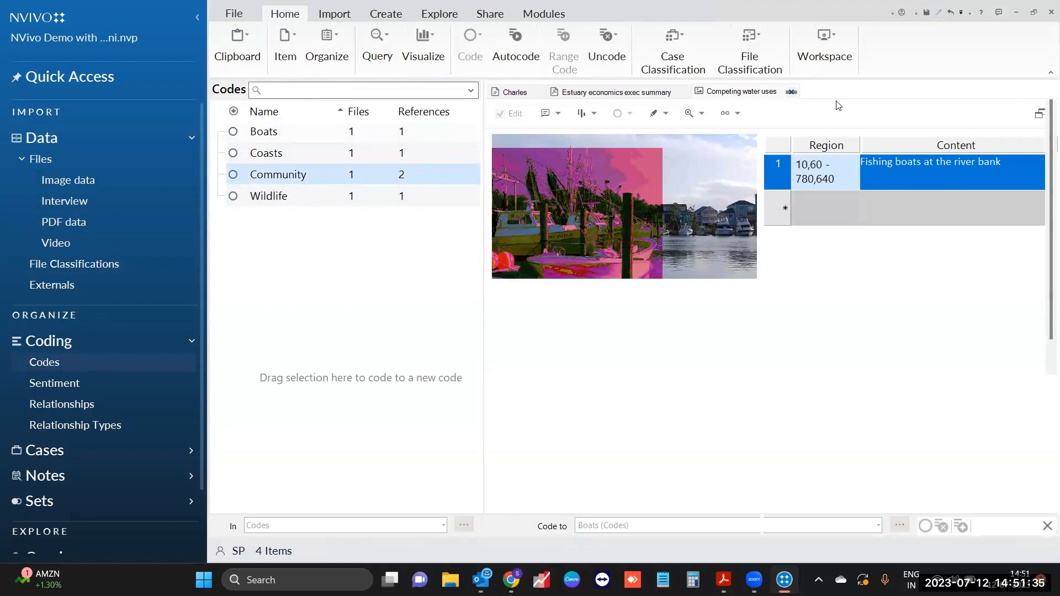
key("ctrl+shift+o")
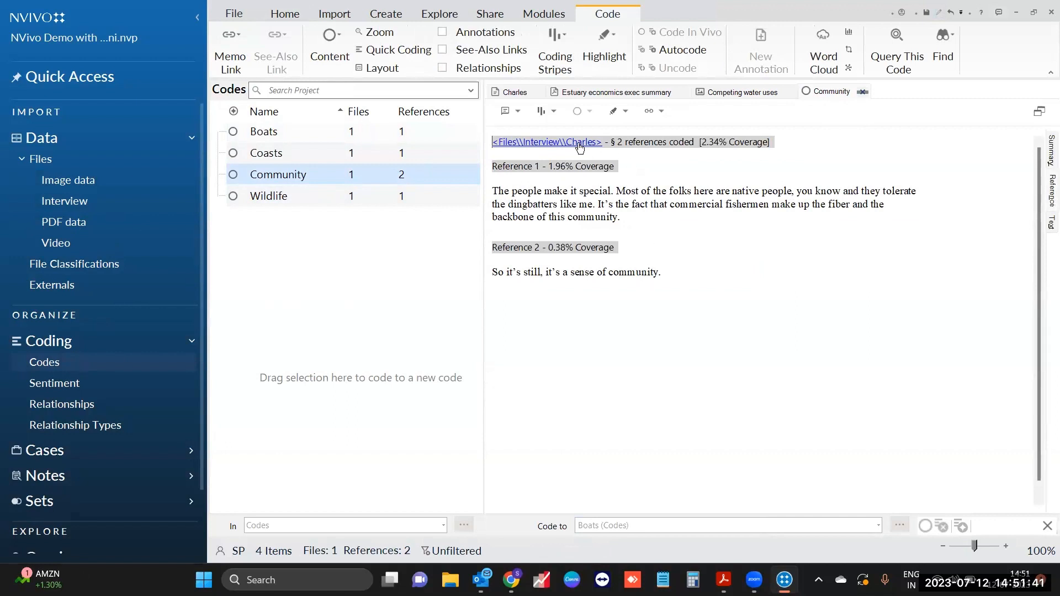
left_click_drag(616, 141, 672, 143)
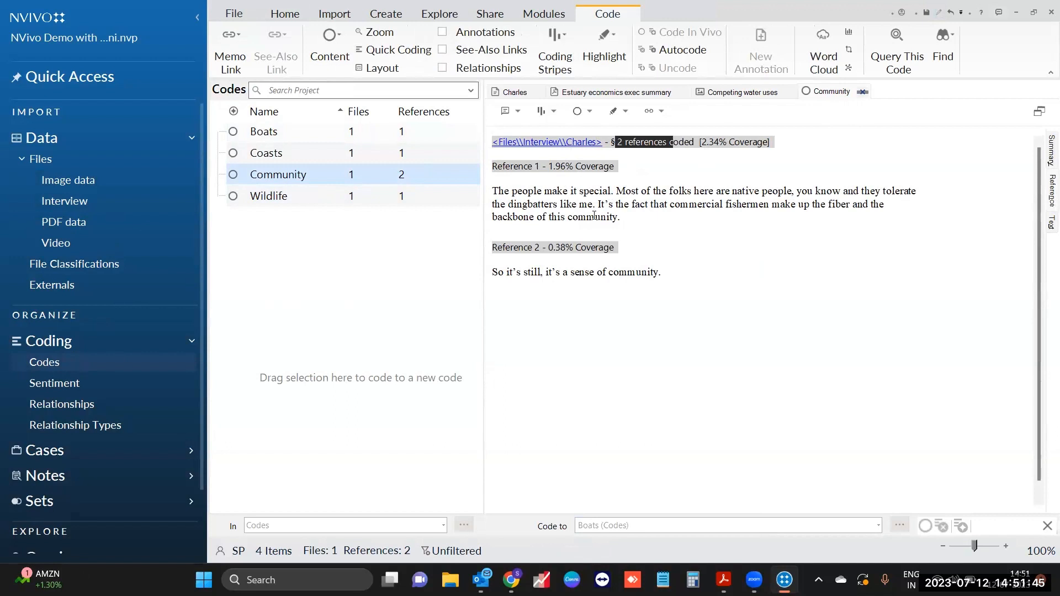
left_click(658, 235)
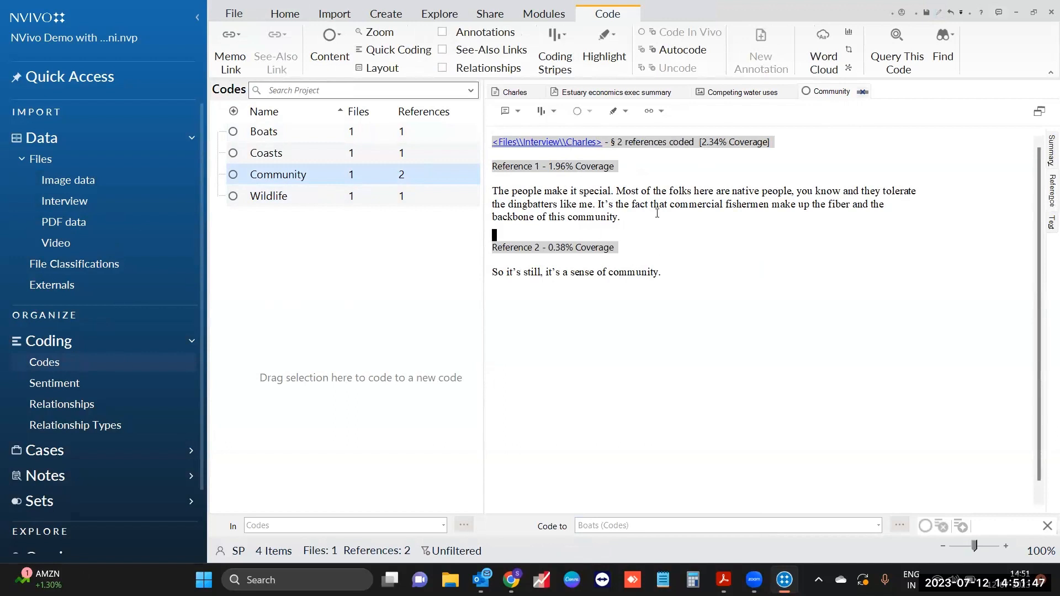
left_click_drag(700, 142, 731, 142)
Step: Open the Charles interview from the Community references and scroll to the coded passages
left_click(654, 182)
left_click(581, 145)
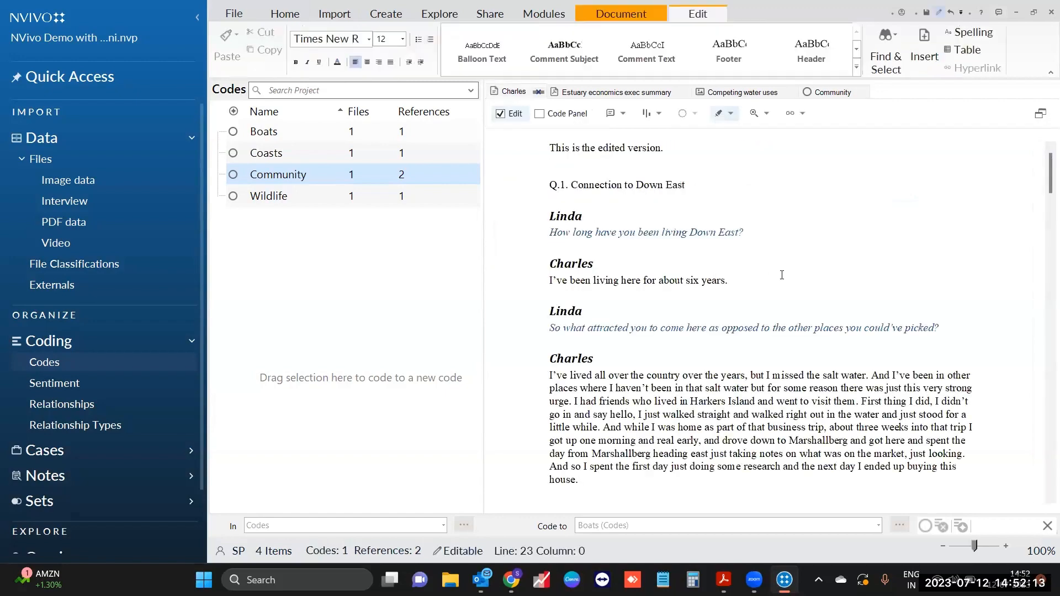
scroll(781, 275, "down", 5)
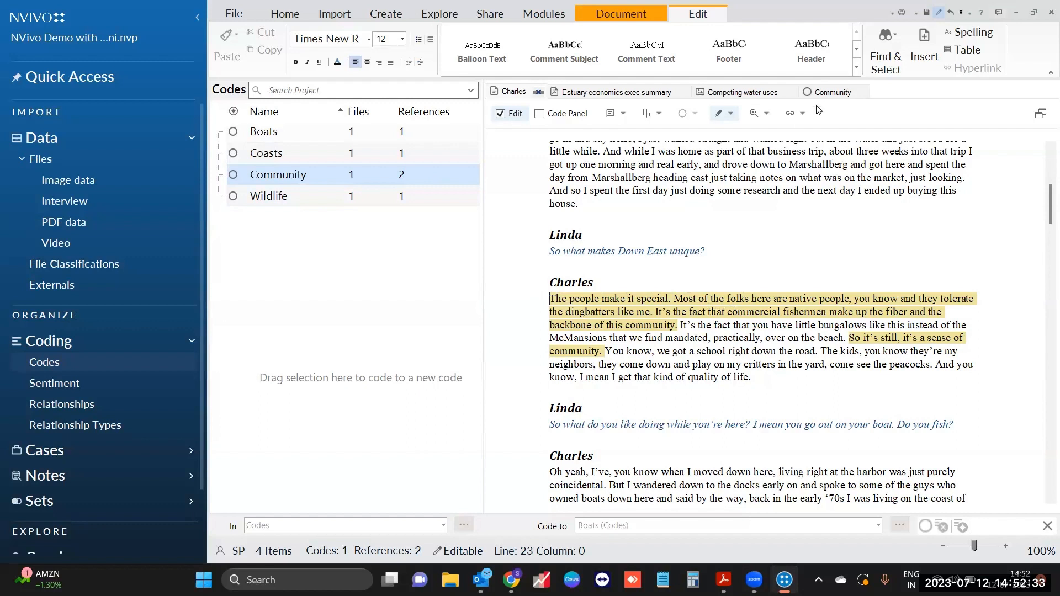
Step: Close the Community code, Competing water uses picture and Estuary economics exec summary
left_click(864, 92)
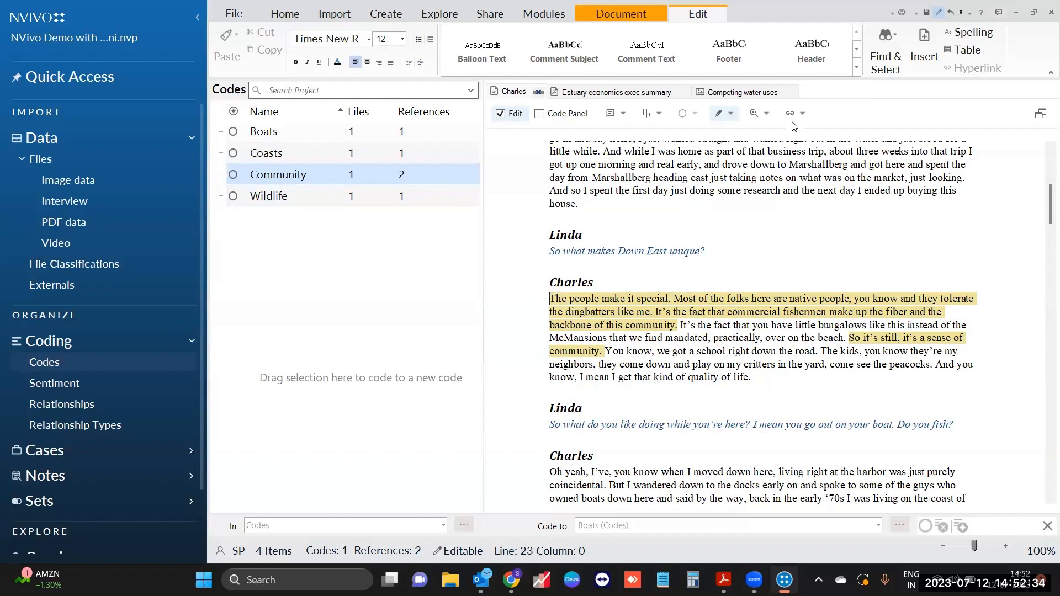
left_click(791, 93)
left_click(686, 93)
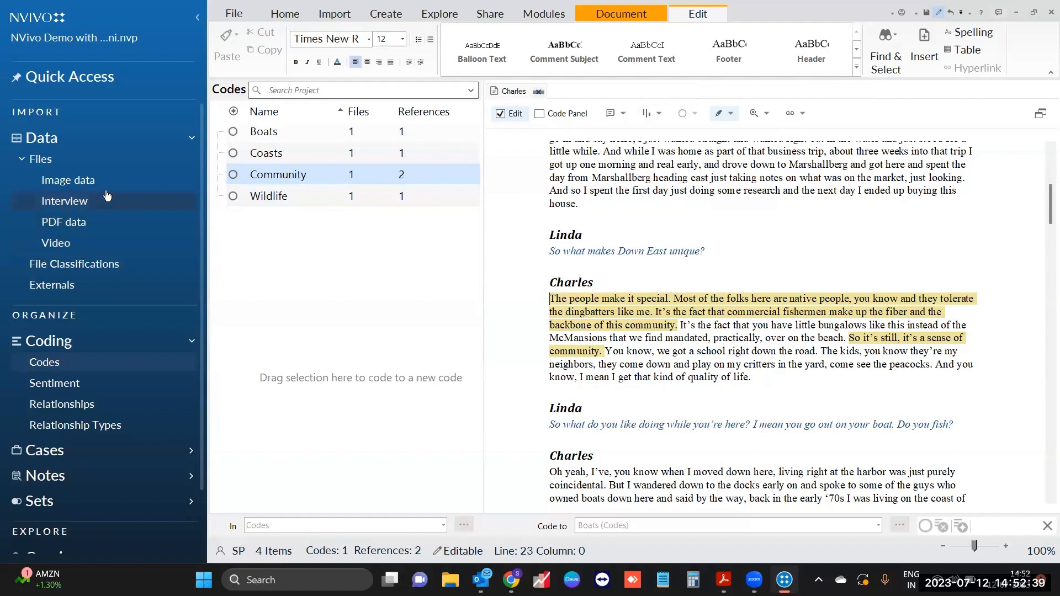
Step: Open the Ken video from the Video files and hide its audio waveform
left_click(121, 246)
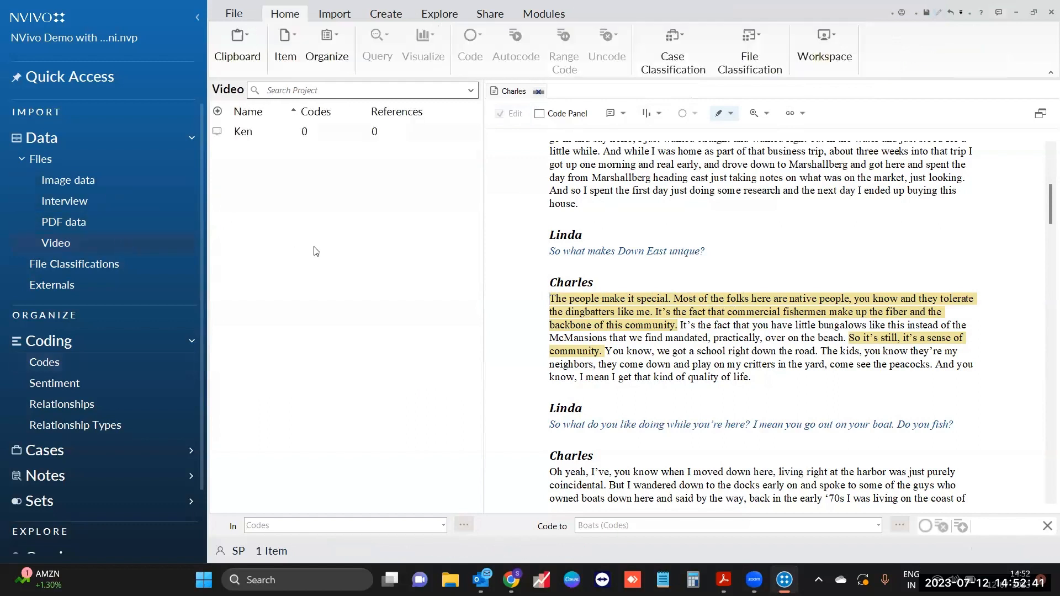
left_click(330, 139)
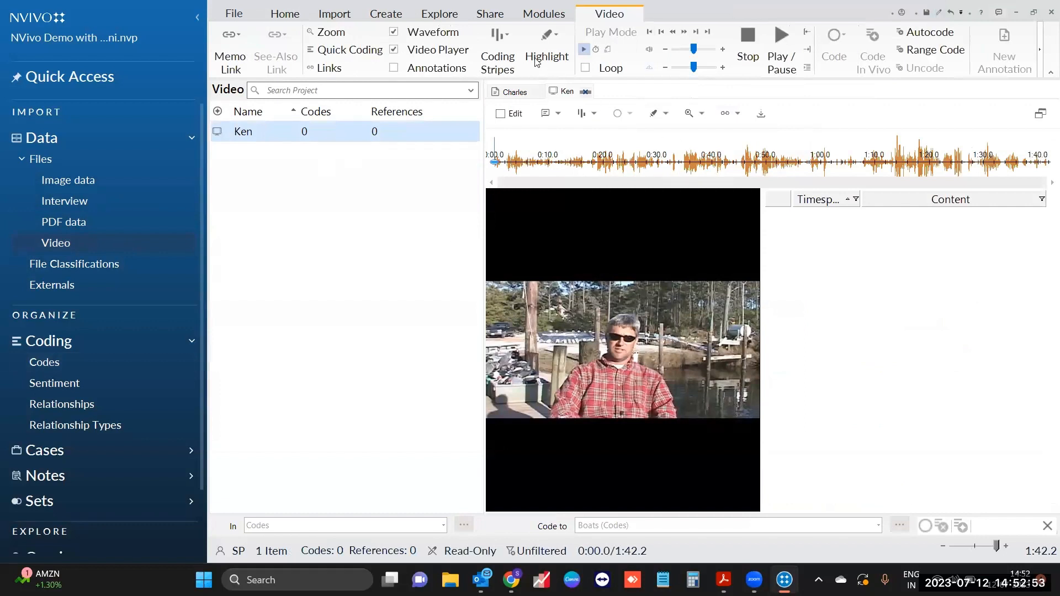
left_click(440, 36)
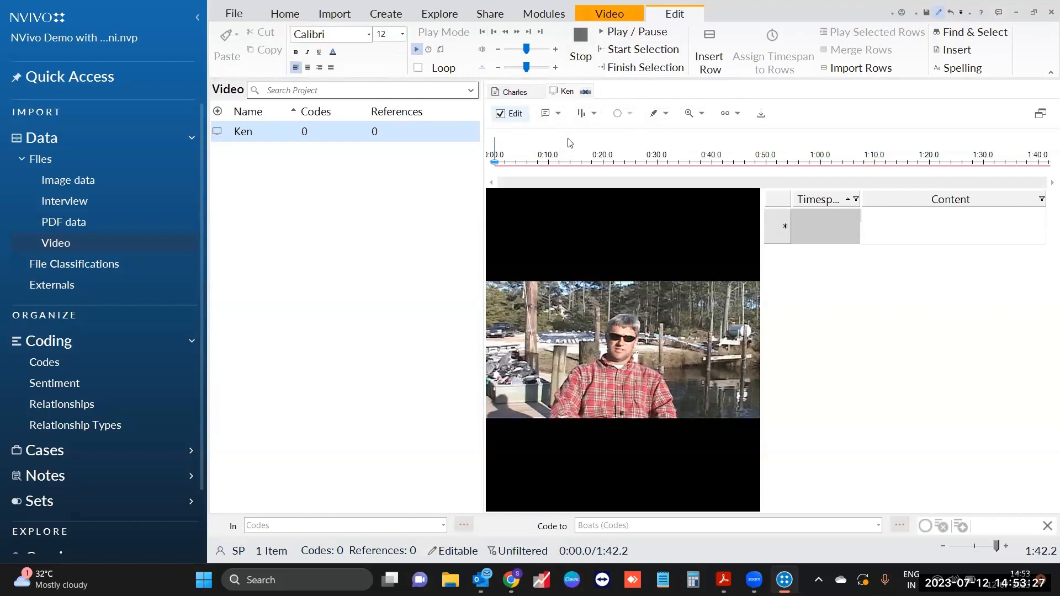
Step: Add transcript row 1 for 0:00.1–0:10.6 reading 'Ken is talking about Down east.'
left_click(625, 37)
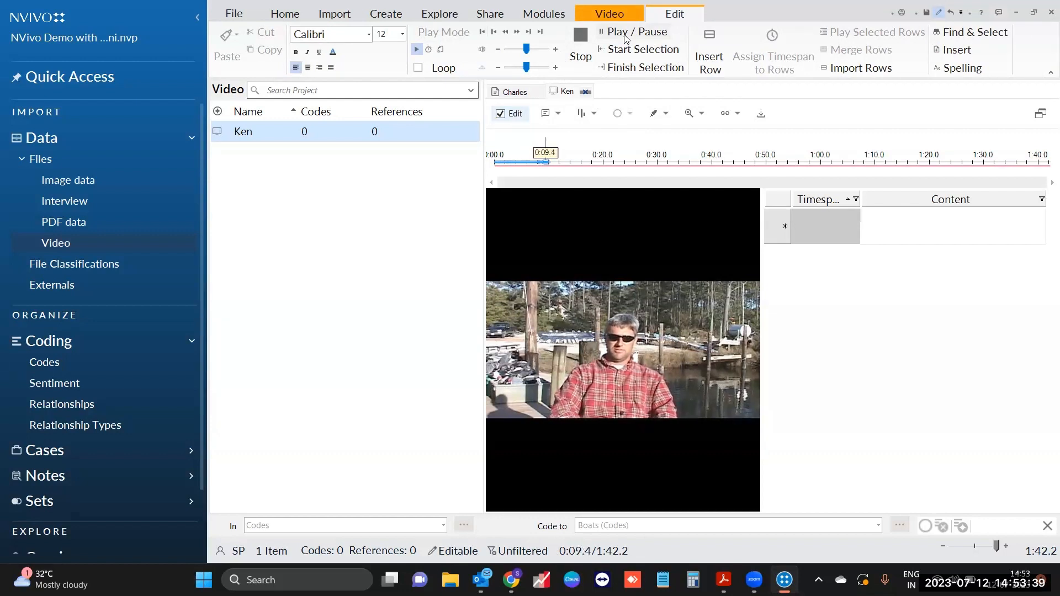
left_click(625, 36)
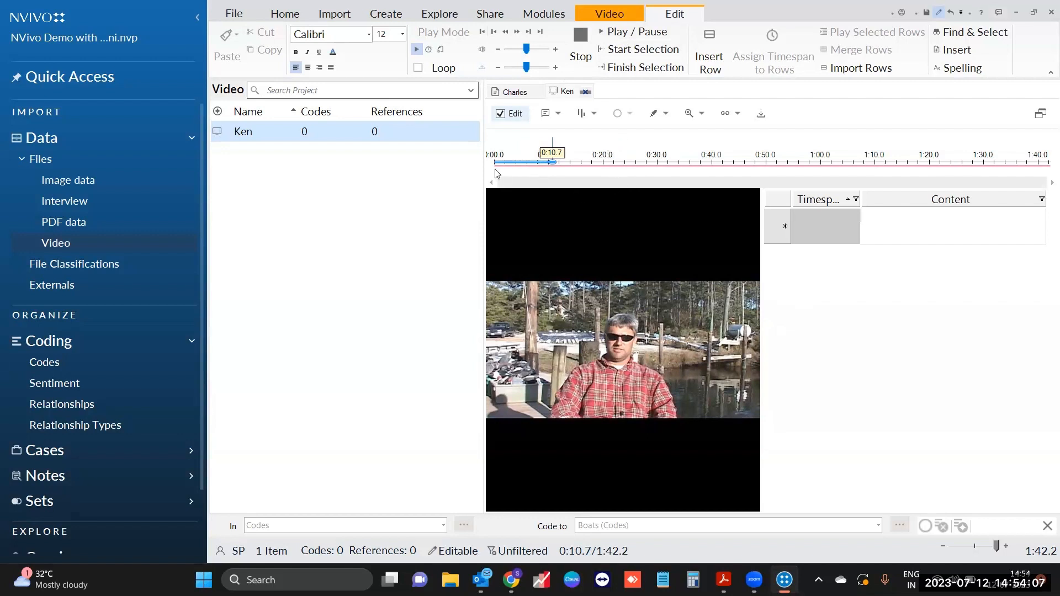
left_click_drag(495, 174, 554, 175)
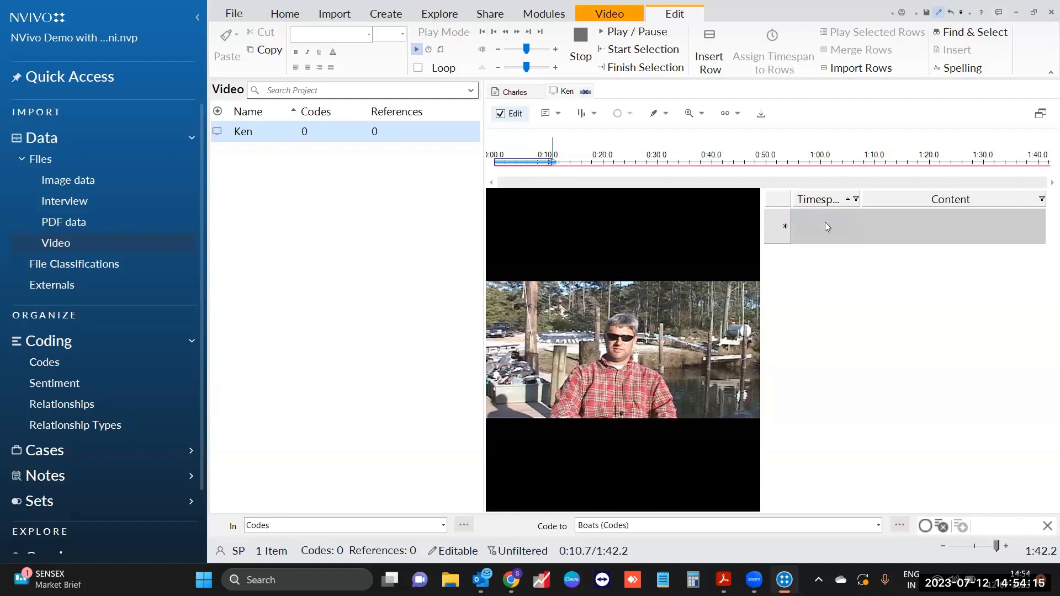
right_click(532, 164)
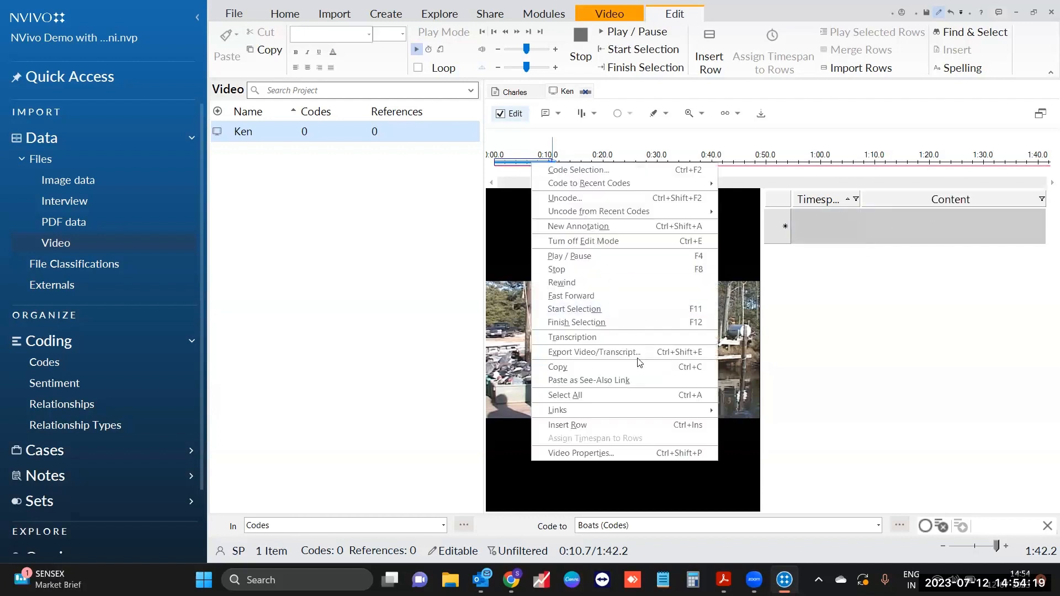
left_click(677, 425)
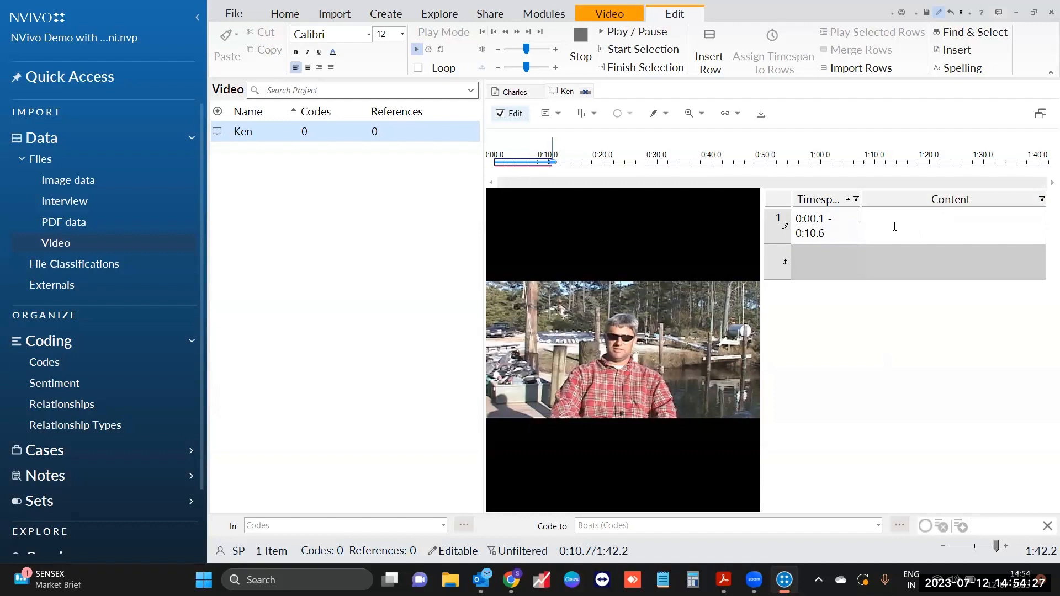
type("Ken is talking about Down east.")
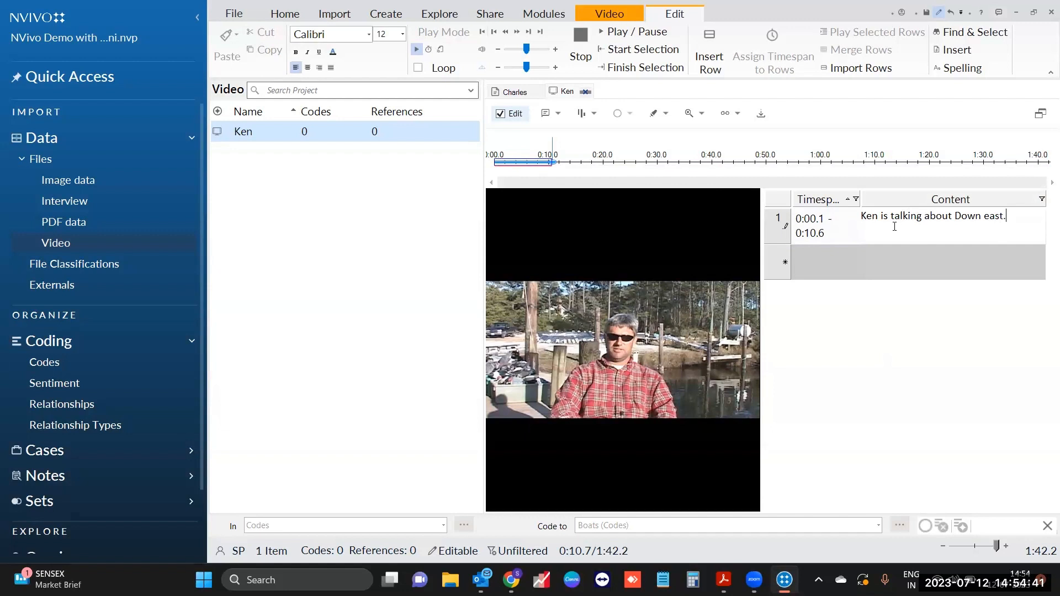
triple_click(1011, 219)
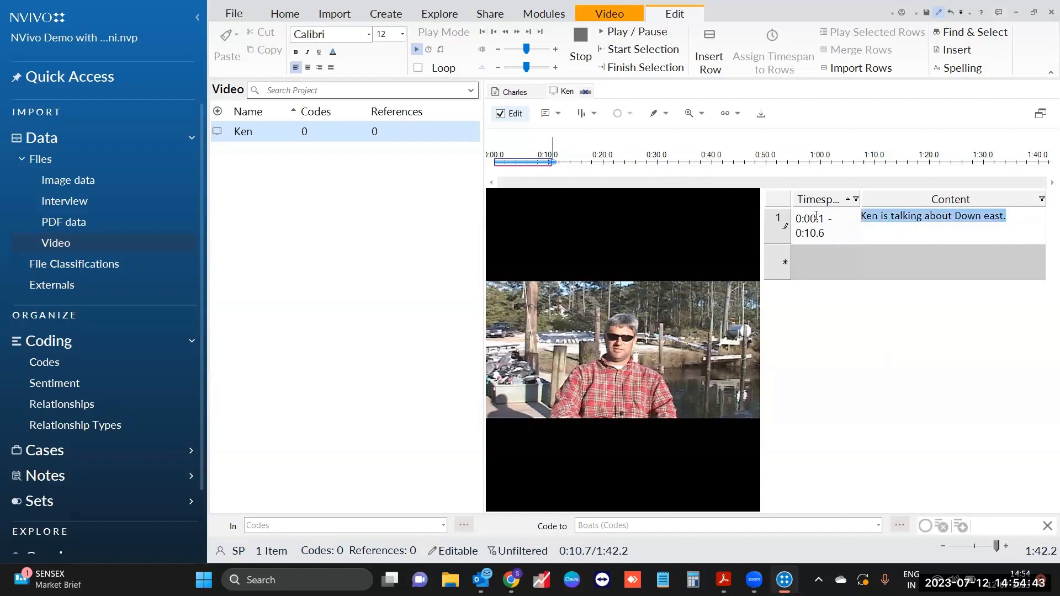
left_click(938, 236)
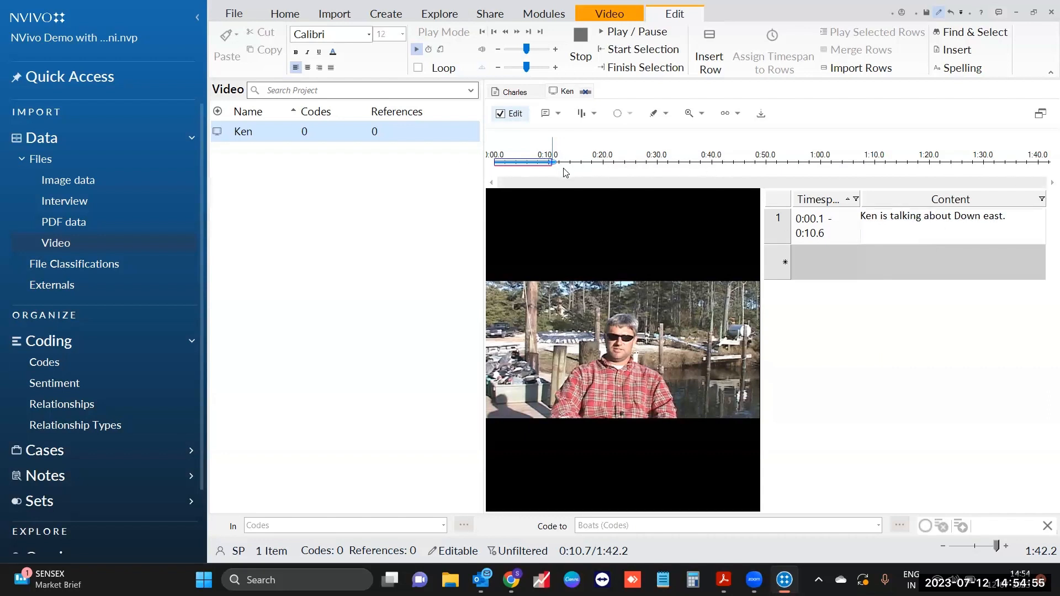
Step: Scrub ahead and briefly play the Ken video, then rewind near the start
left_click_drag(552, 165, 713, 169)
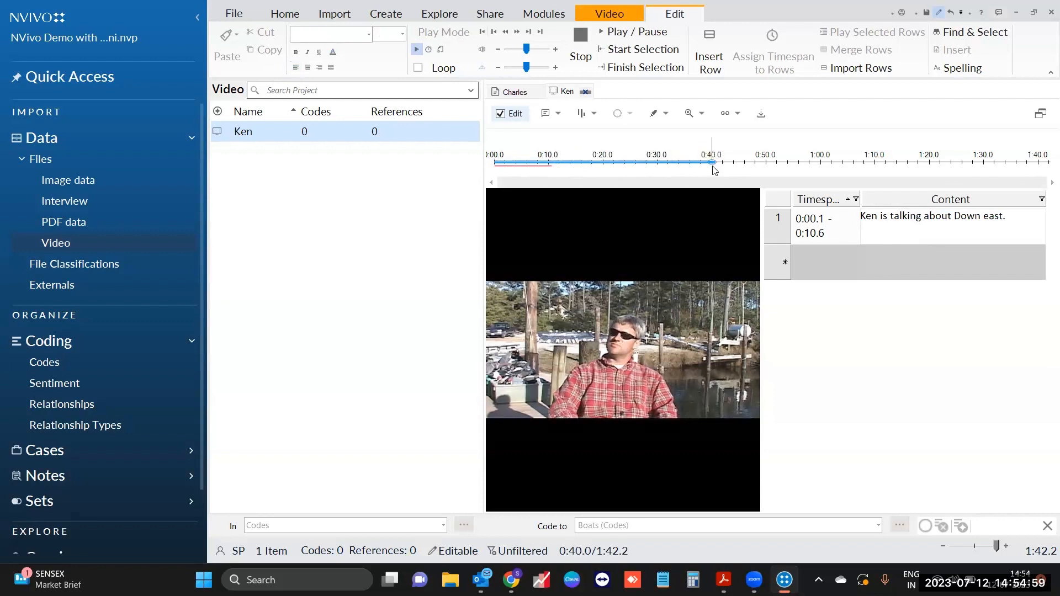
left_click(633, 34)
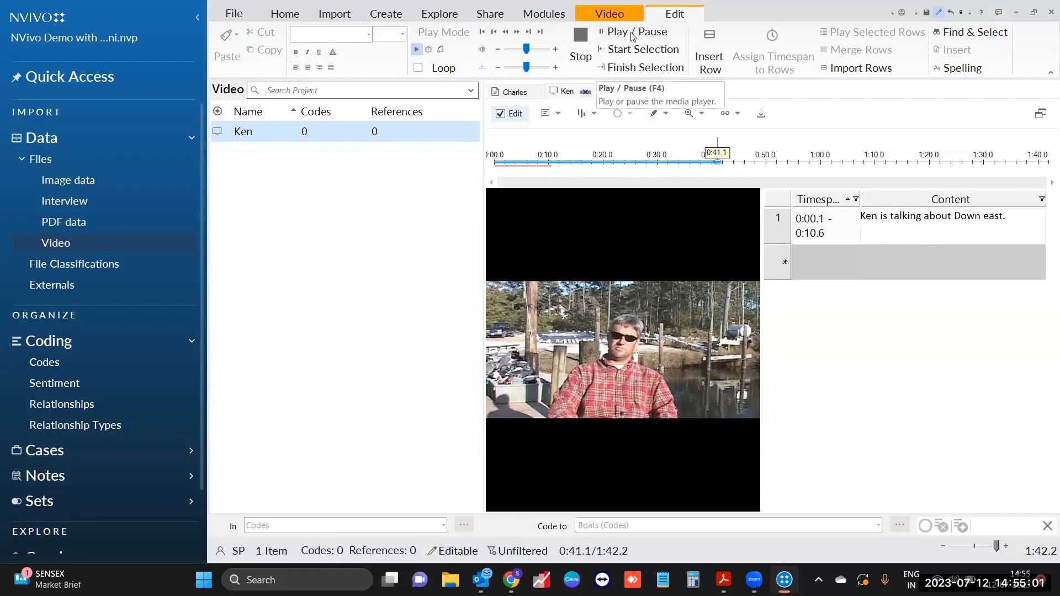
left_click(633, 35)
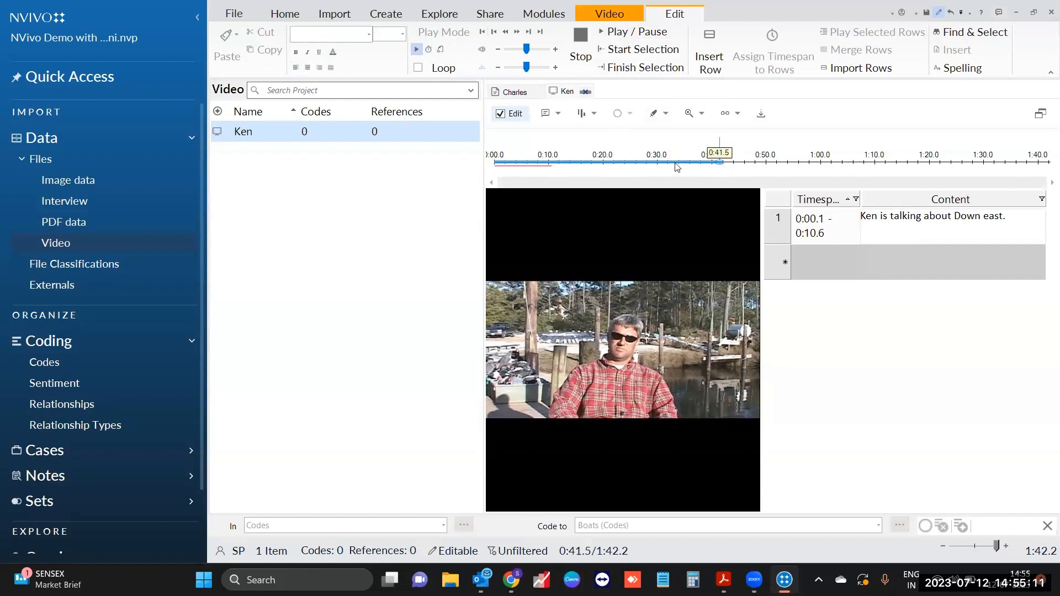
left_click_drag(678, 168, 488, 166)
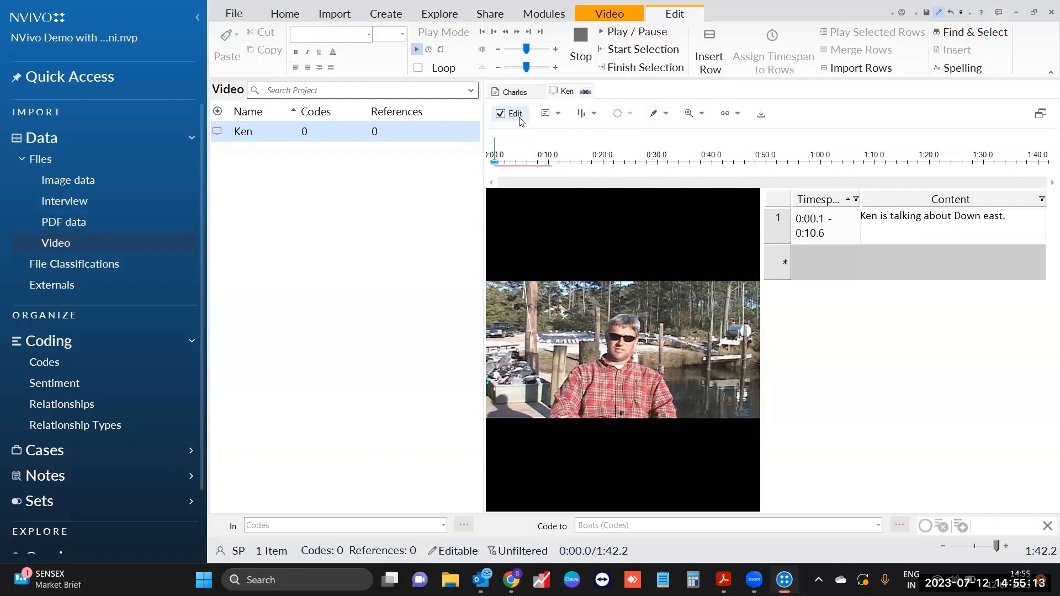
Step: In Transcribe mode, create an empty 0:00.0–0:18.8 entry and start another at 0:18.8
left_click(440, 50)
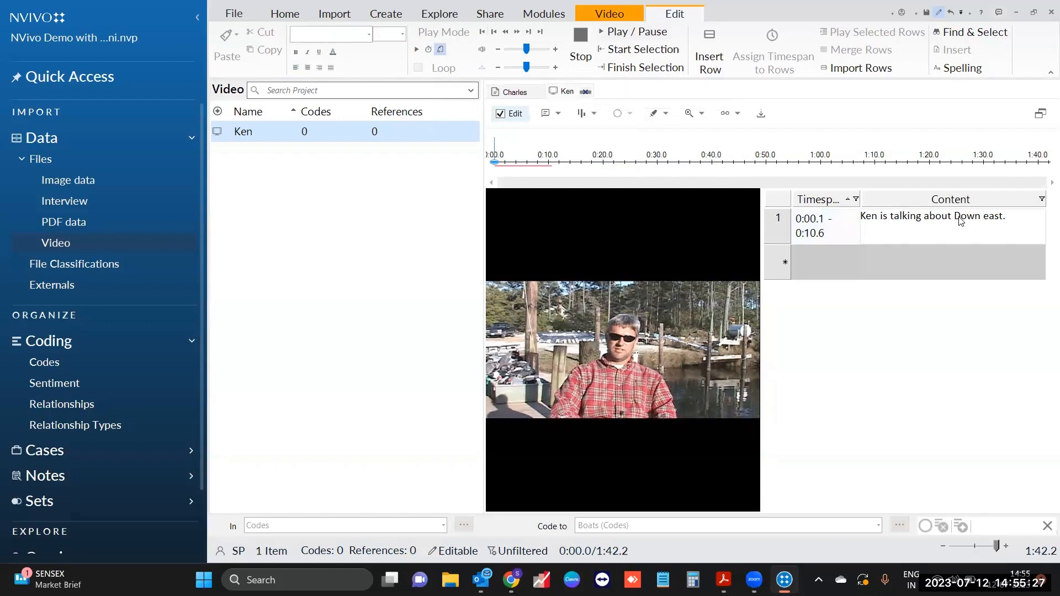
key("F9")
left_click(638, 37)
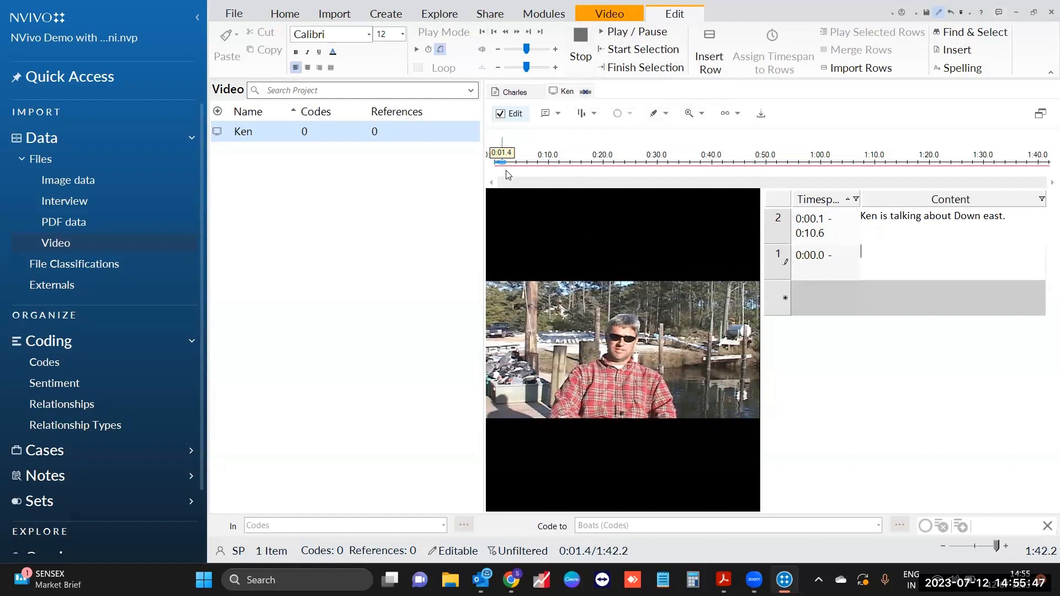
left_click_drag(501, 162, 598, 165)
left_click(600, 67)
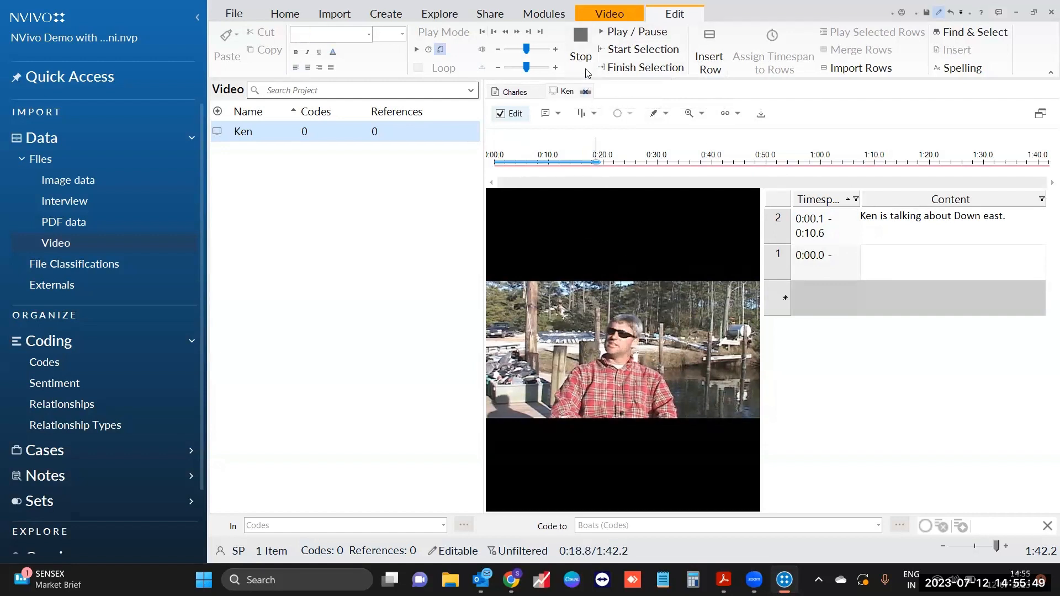
left_click(618, 47)
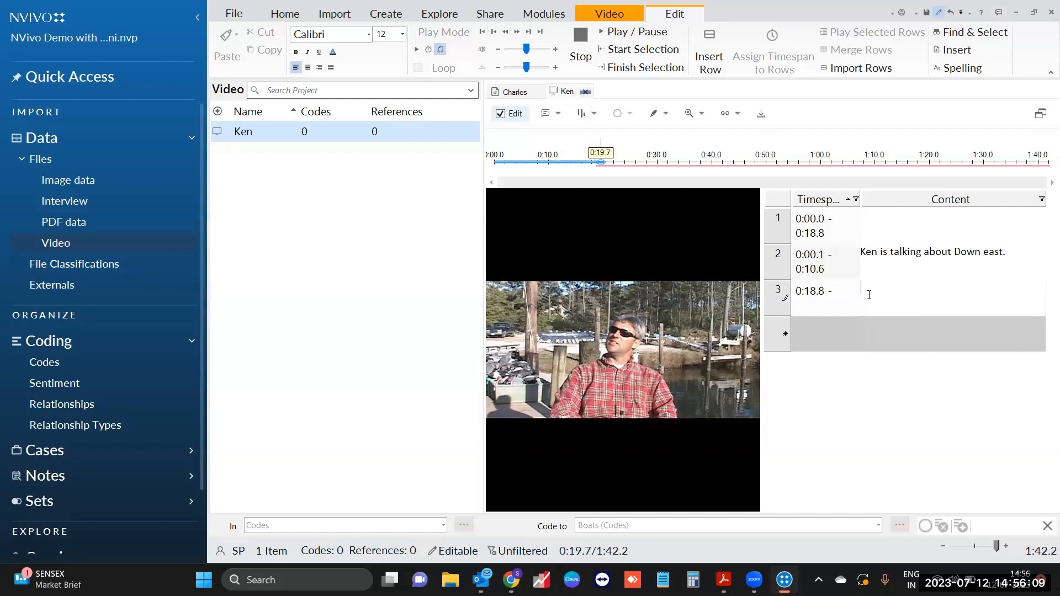
left_click(544, 16)
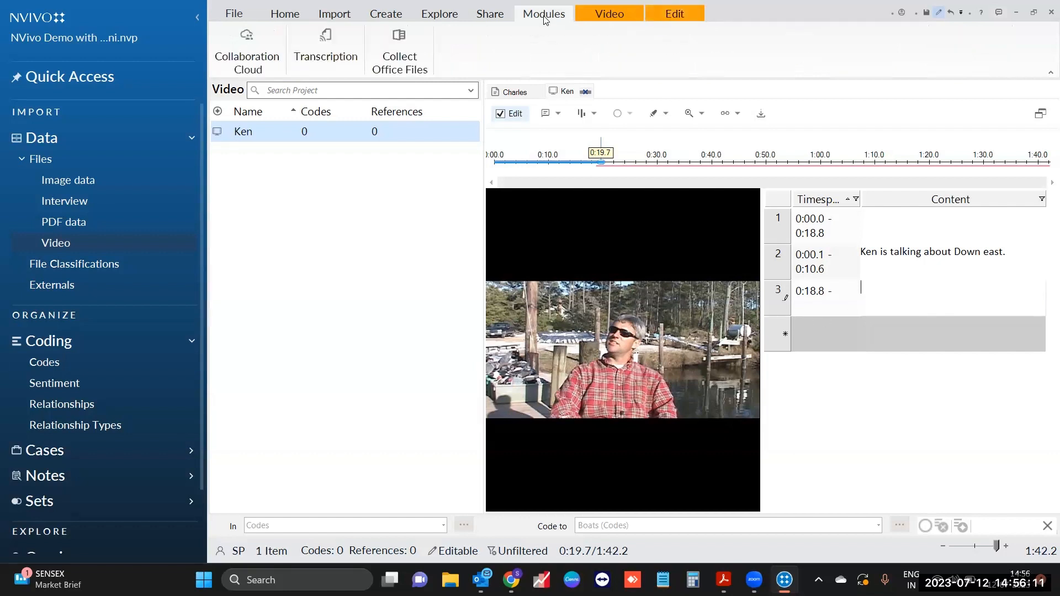
left_click(329, 58)
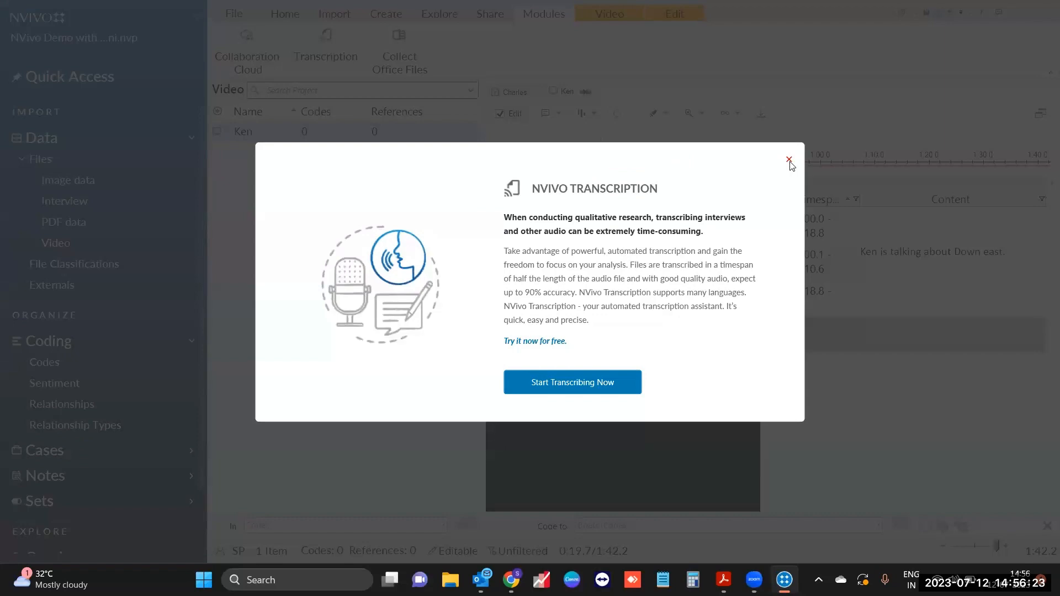
left_click(789, 159)
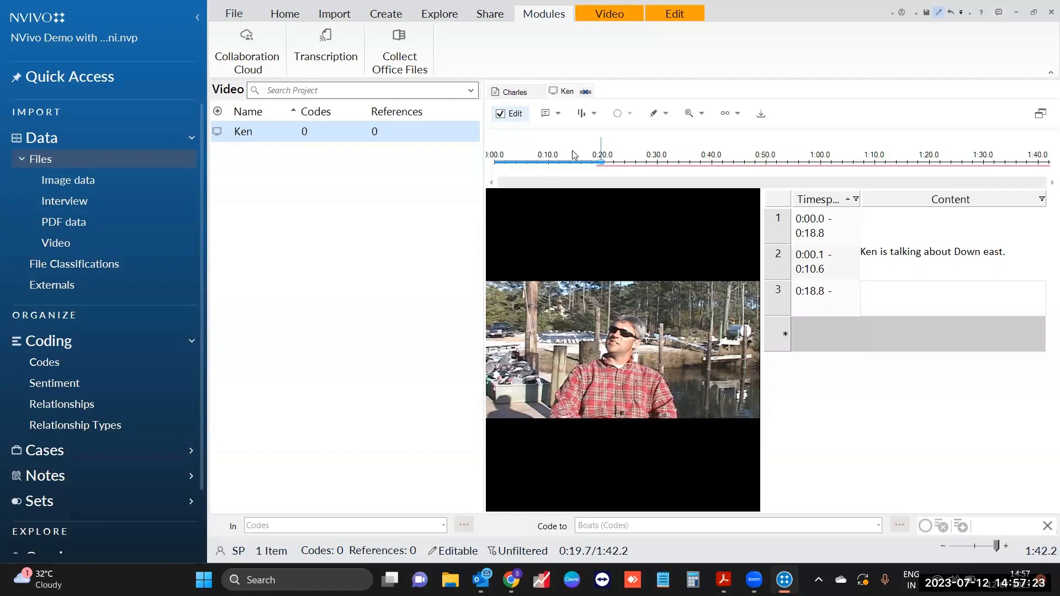
Step: Close the Ken video and Charles interview, then start a new Word Frequency Query
left_click(586, 92)
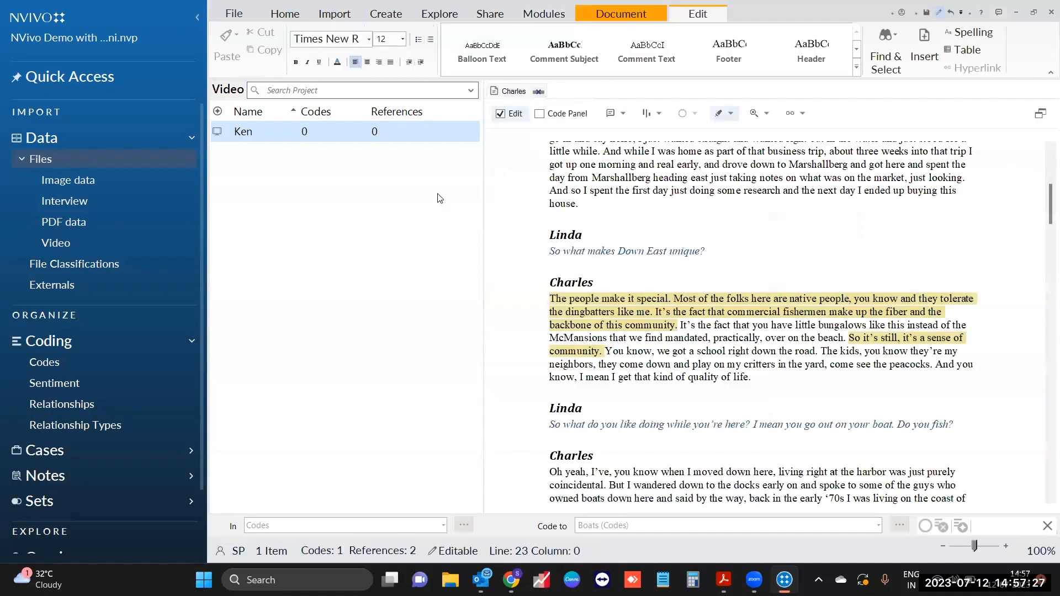
left_click(435, 16)
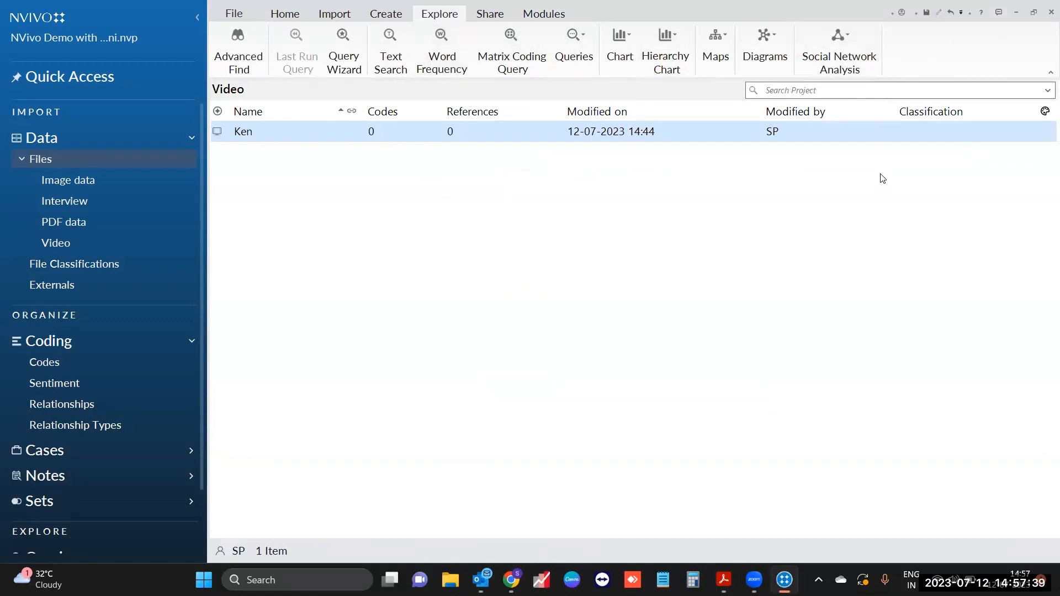
left_click(435, 76)
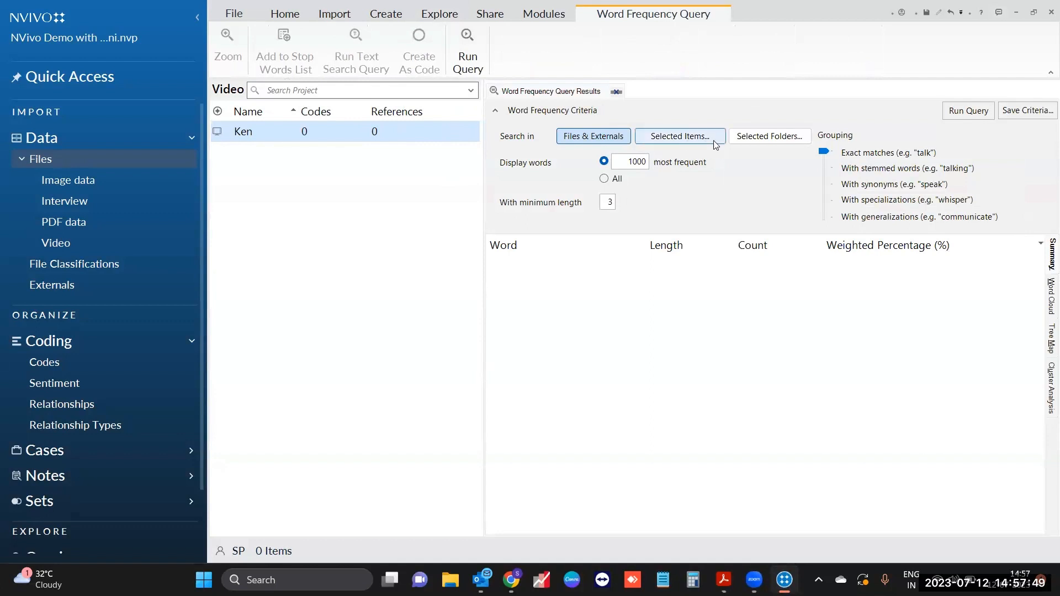
Step: Restrict the word frequency query to the Interview and PDF data folders under Files
left_click(757, 141)
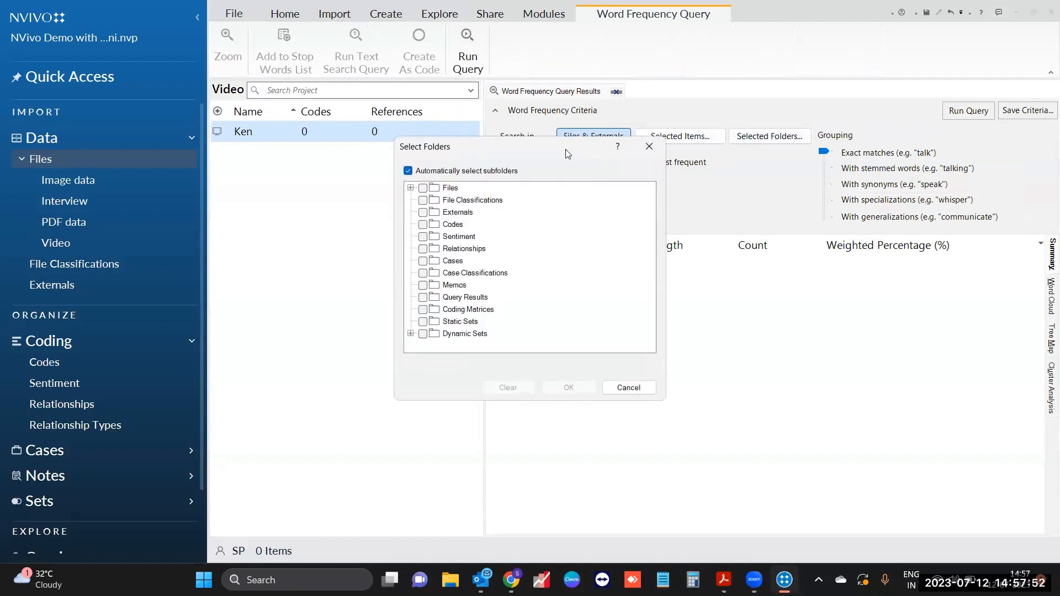
left_click(440, 190)
double_click(436, 190)
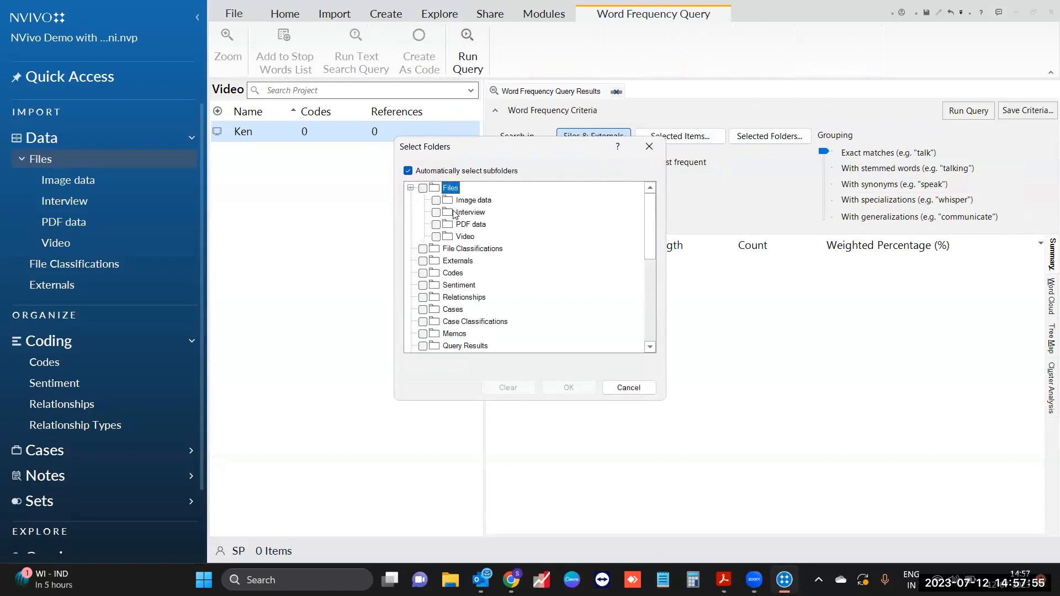
left_click(436, 213)
left_click(436, 225)
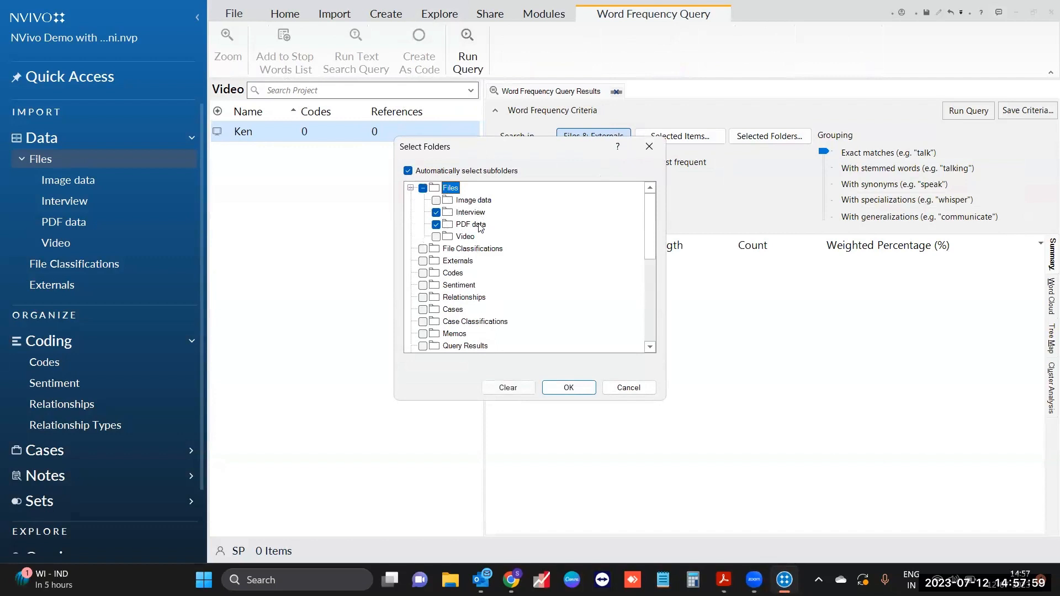
left_click_drag(535, 152, 410, 124)
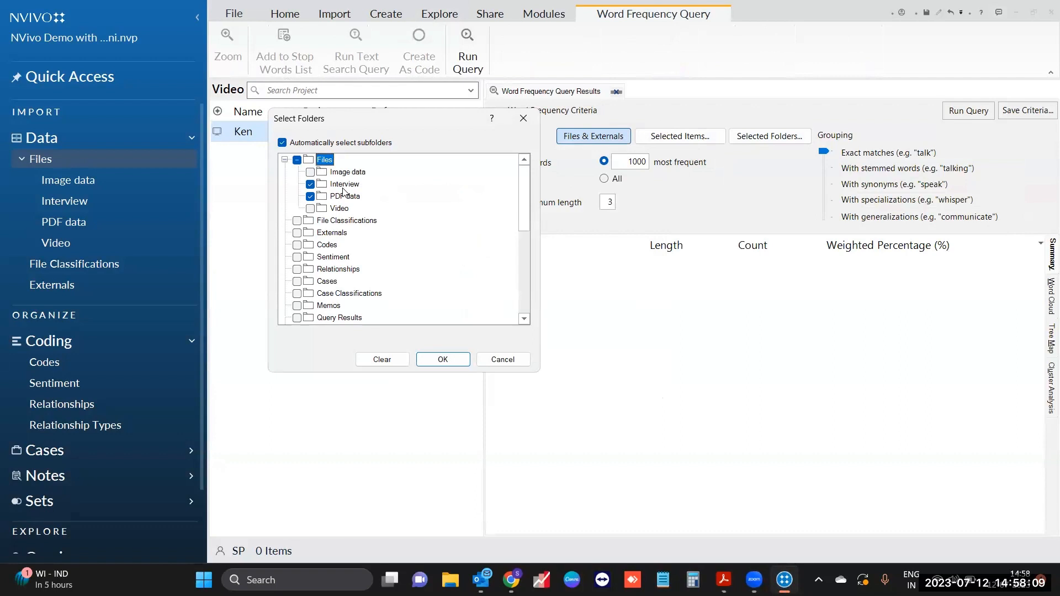
left_click(429, 360)
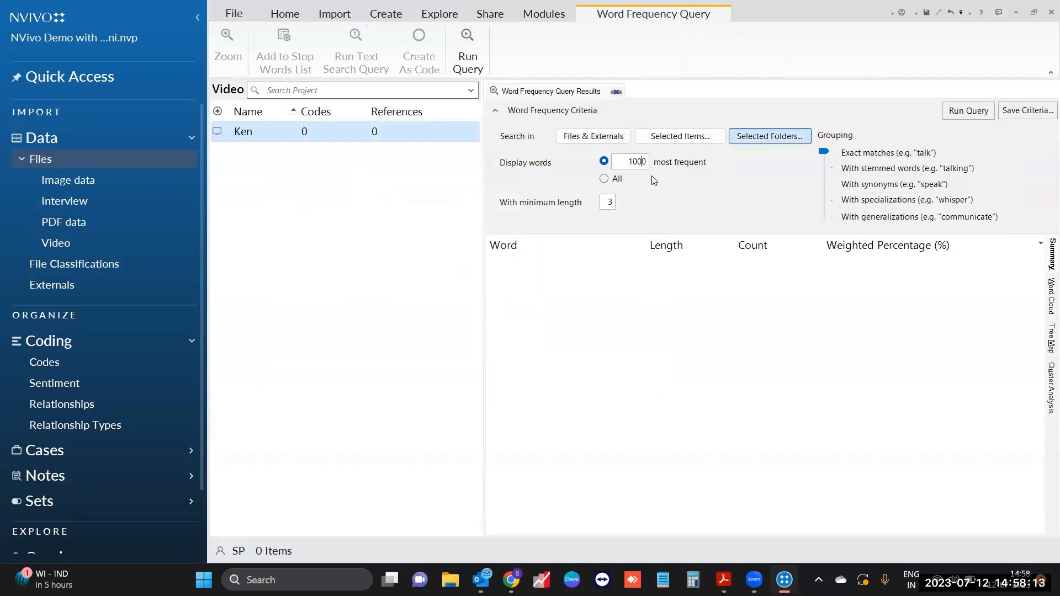
Step: Rerun the word frequency query to list the top 100 words of at least 5 letters
key("BackSpace")
left_click(969, 111)
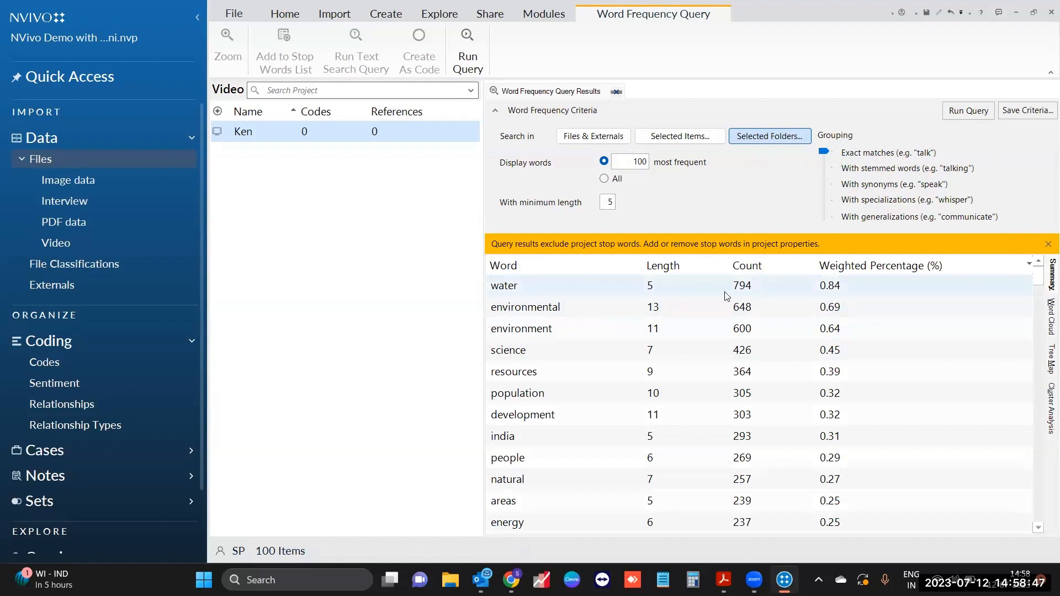
Step: Find 'total' in the frequency results and add it to the stop words list
left_click(610, 295)
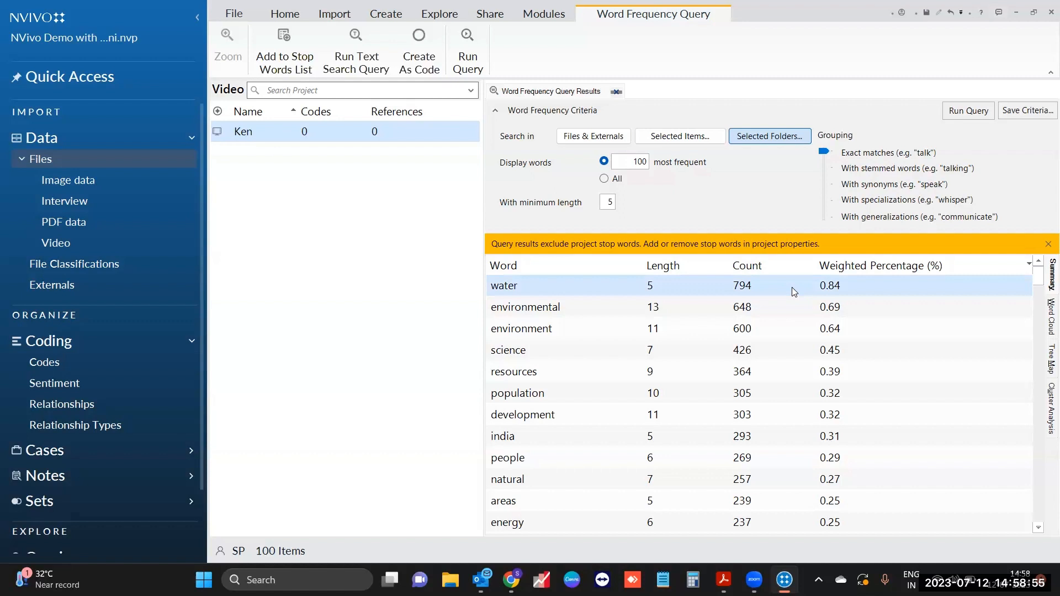
left_click(611, 305)
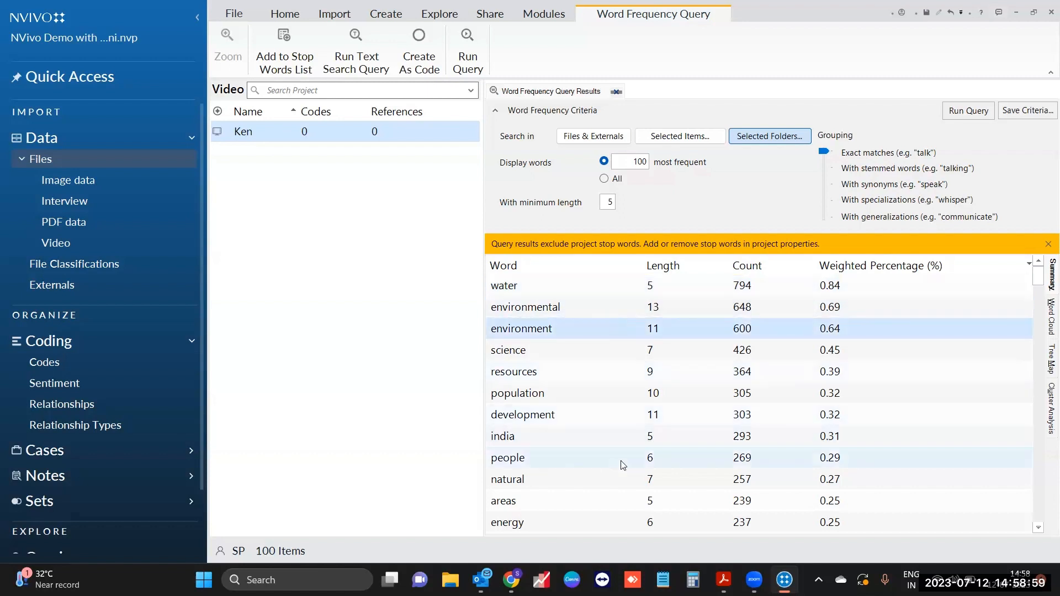
scroll(622, 464, "down", 5)
scroll(789, 428, "down", 3)
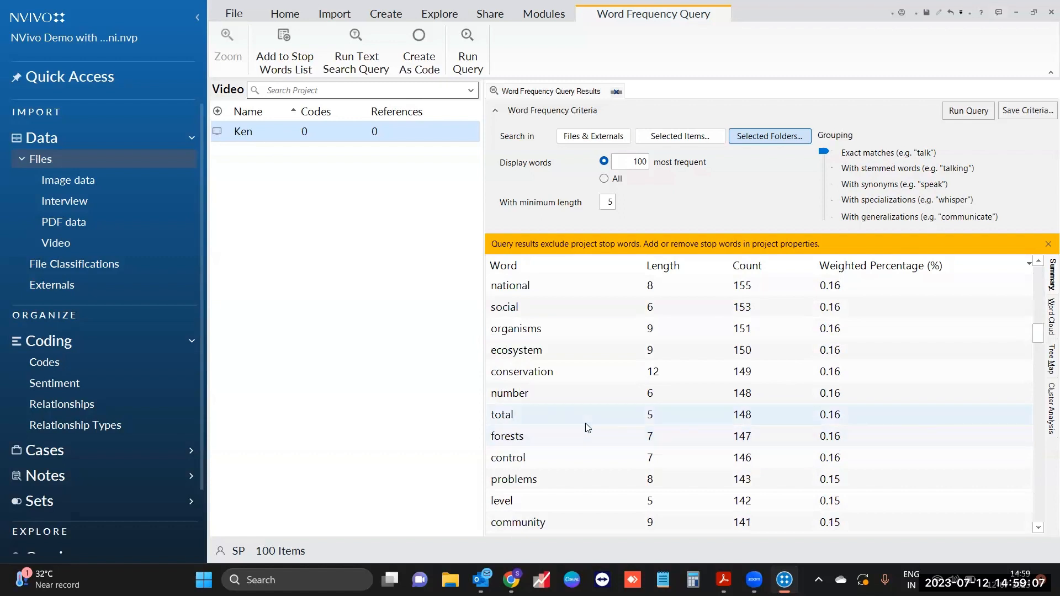
left_click(523, 416)
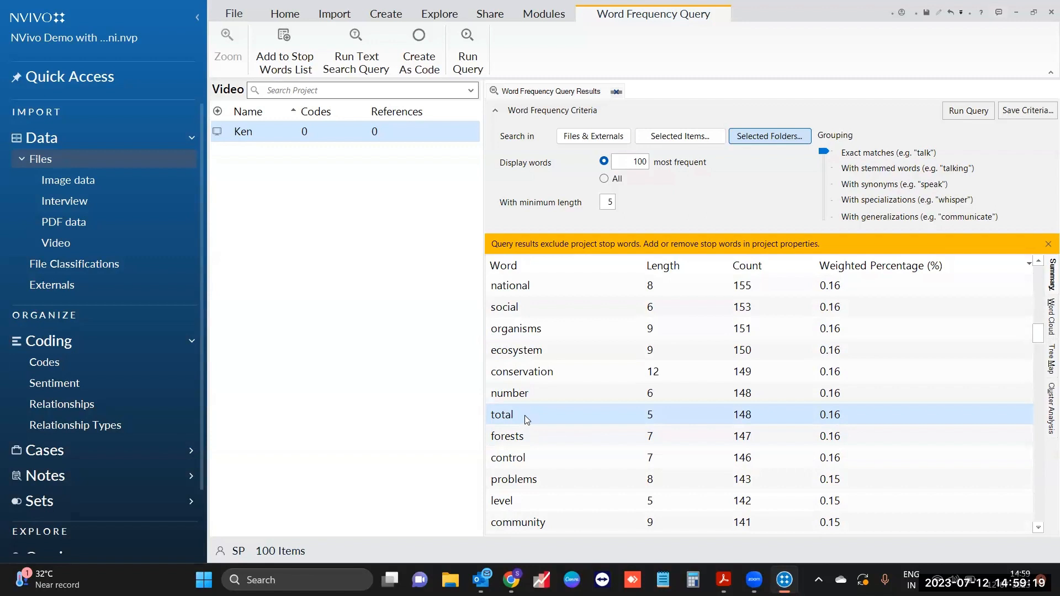
left_click(298, 63)
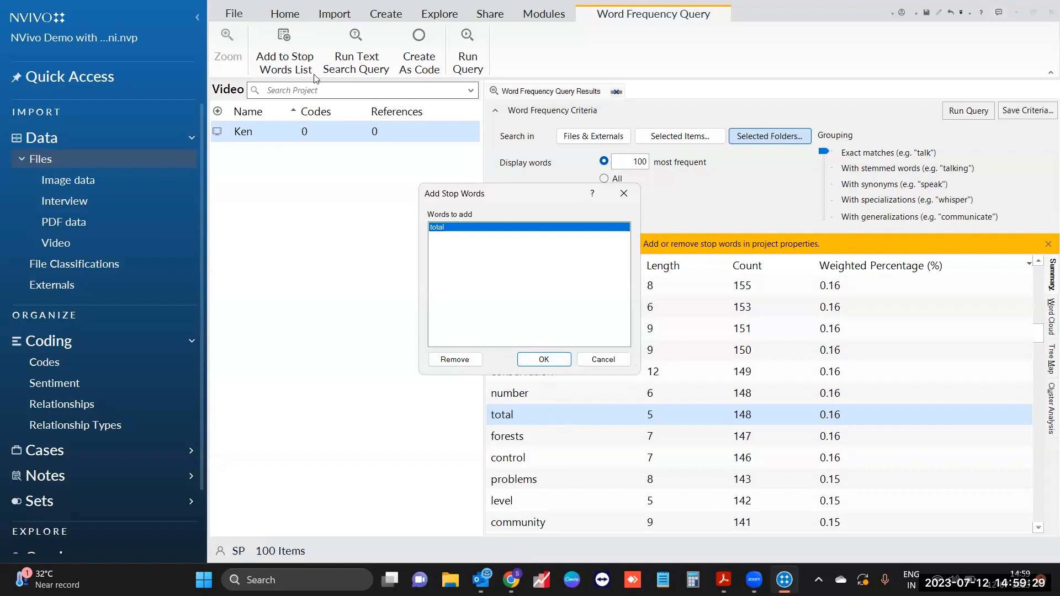
left_click(543, 359)
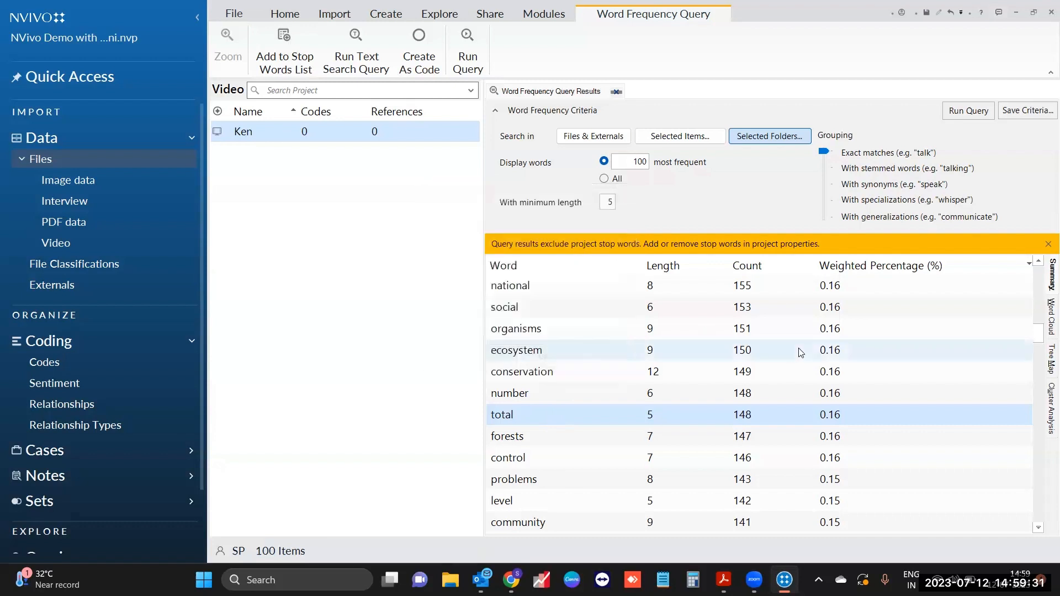
Step: Rerun the query without 'total' and export the results list as a PDF
left_click(968, 110)
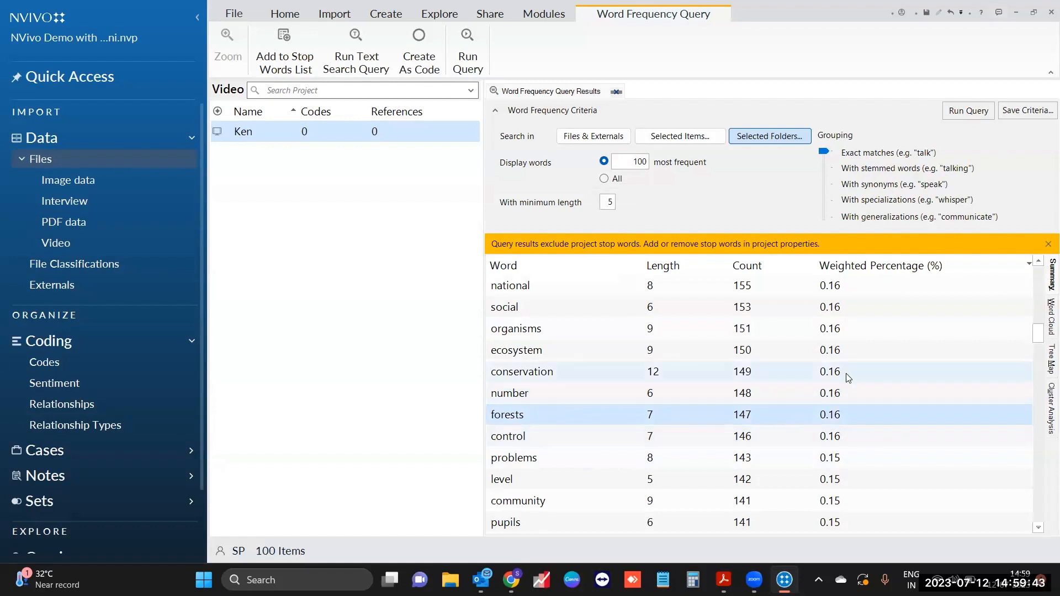
right_click(866, 338)
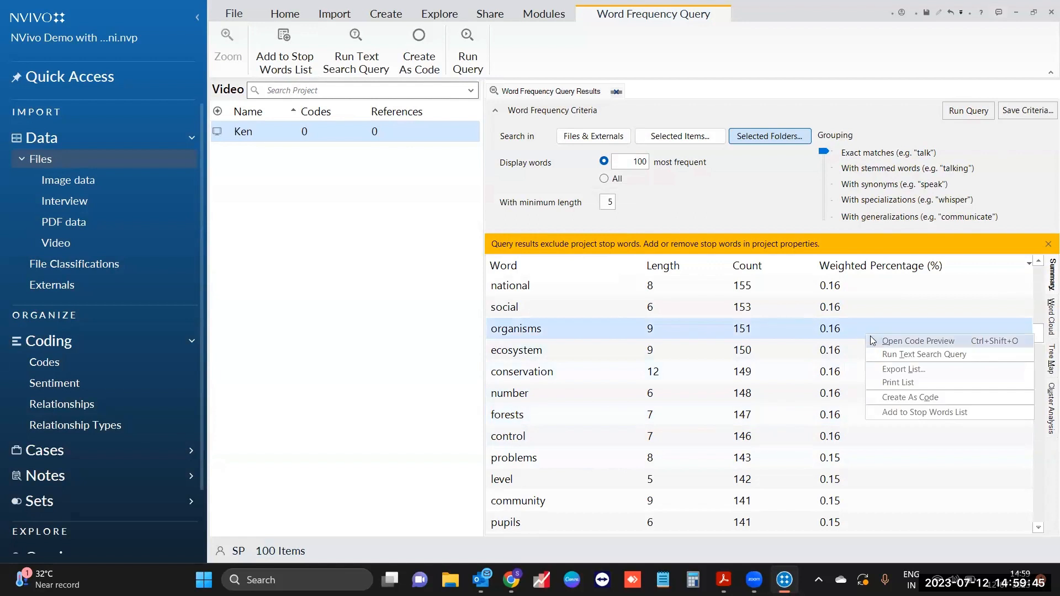
left_click(922, 370)
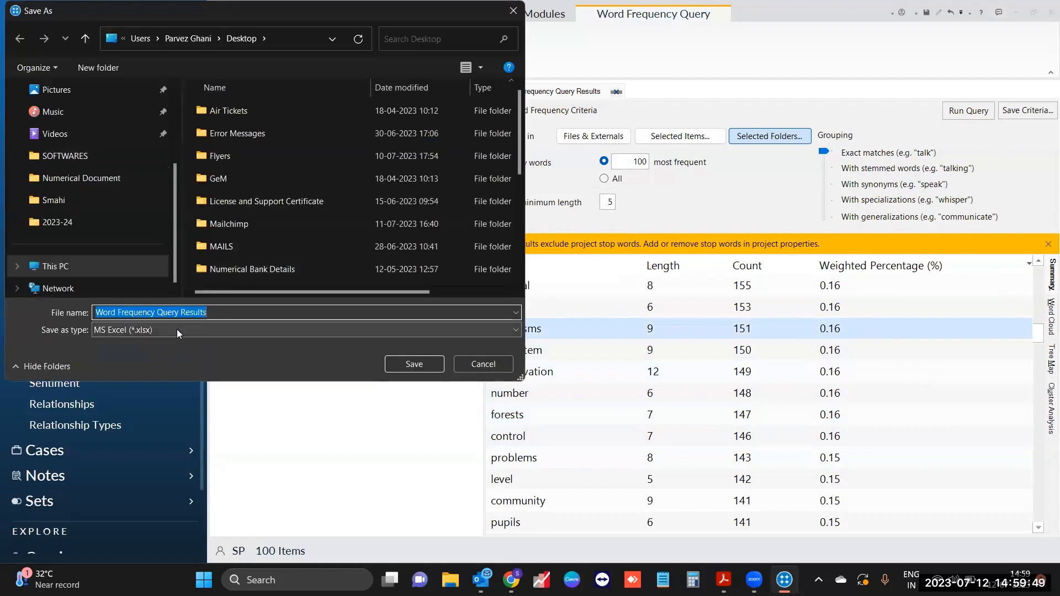
left_click(176, 329)
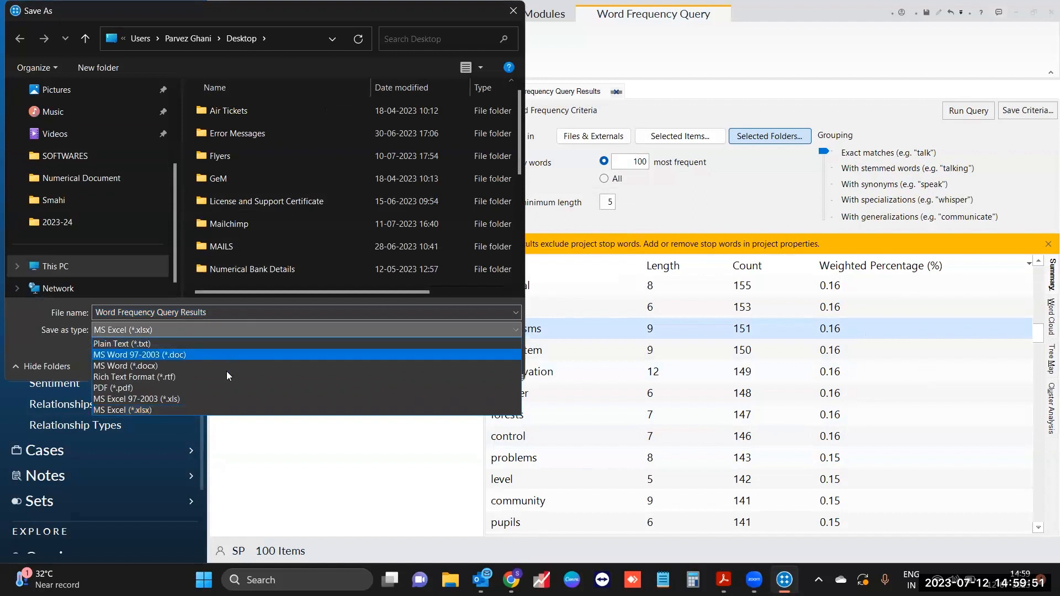
left_click(230, 387)
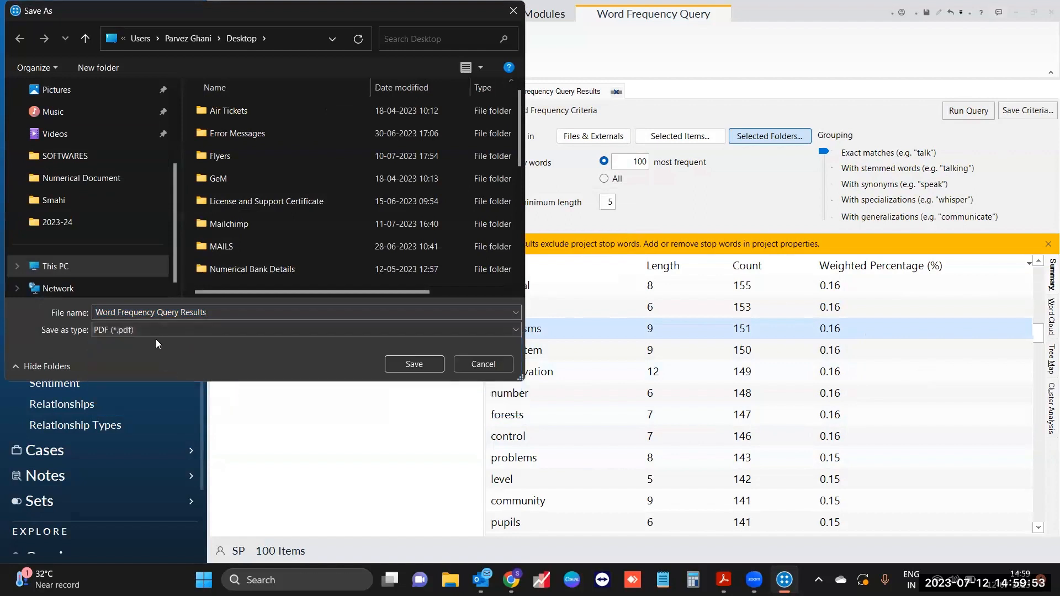
Step: Save the PDF 'Word Frequency Query Results' to the Desktop and show the desktop
scroll(91, 177, "up", 2)
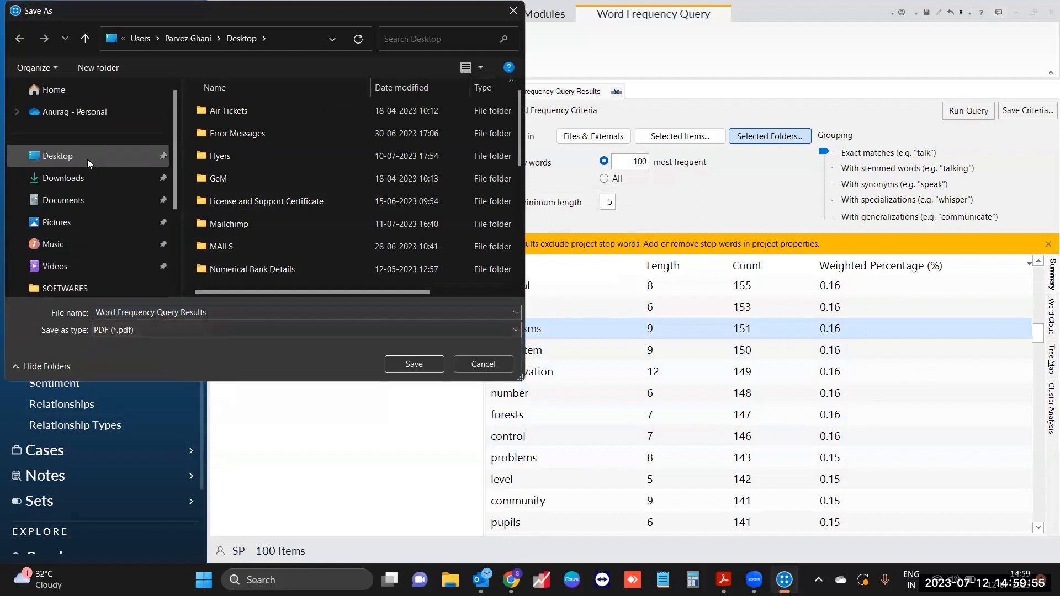
left_click(87, 159)
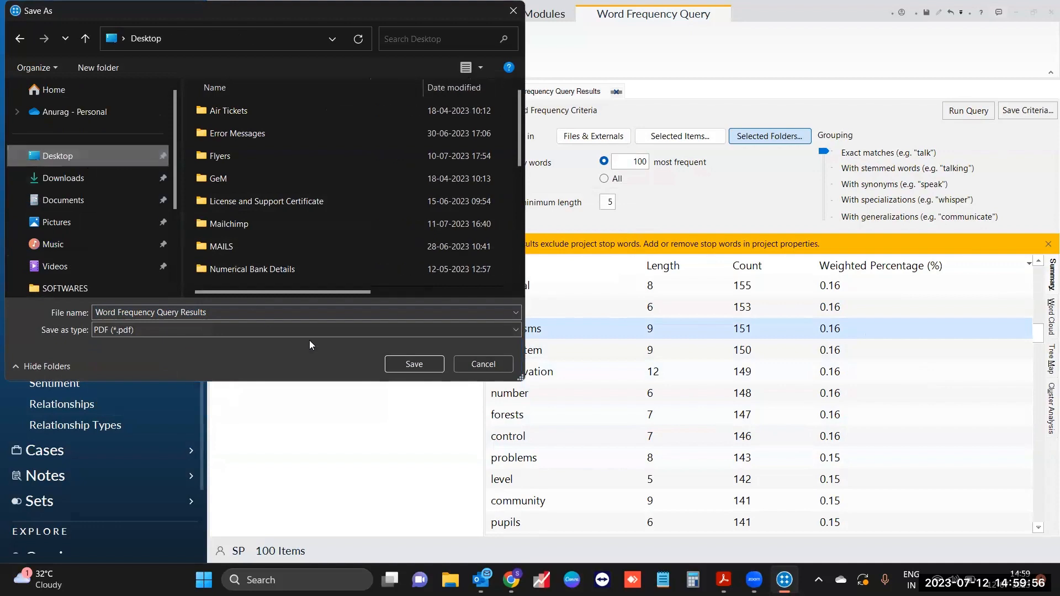
left_click(406, 365)
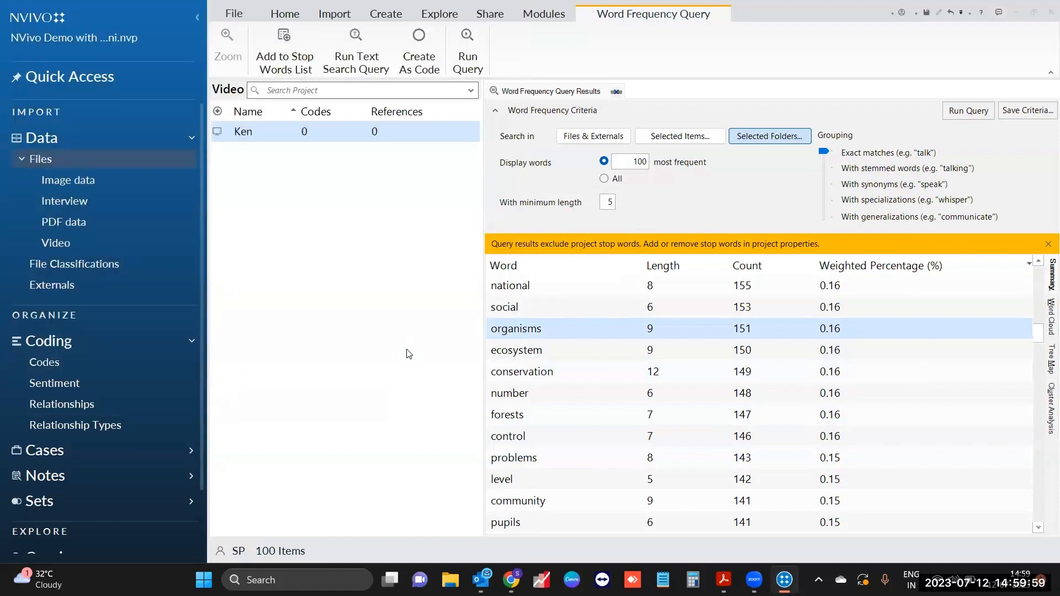
key("super+d")
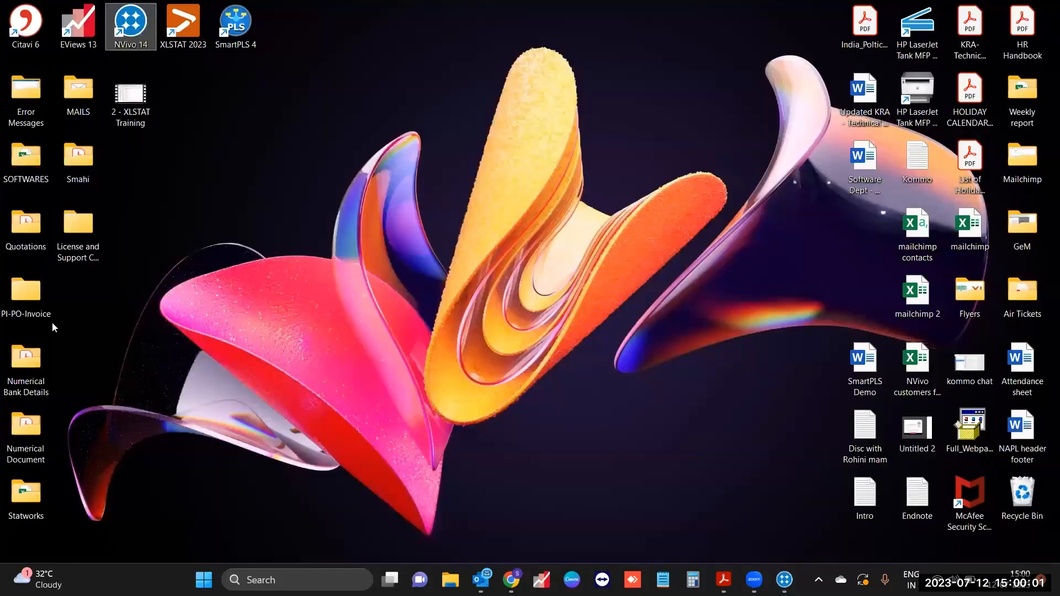
Step: Review the Word Frequency Query Results PDF in Acrobat, then return to NVivo
double_click(78, 306)
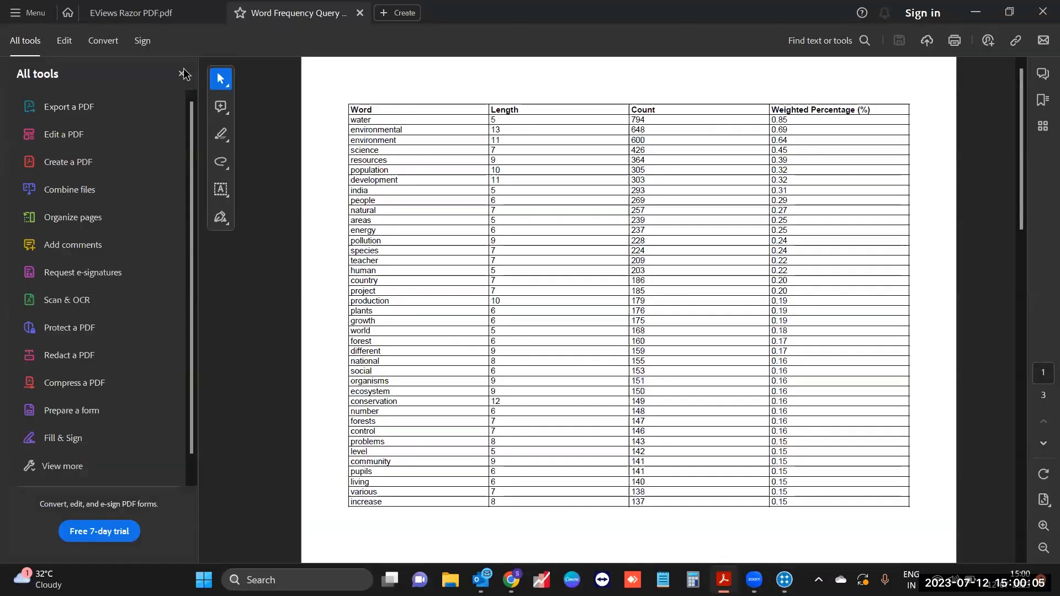
left_click(181, 73)
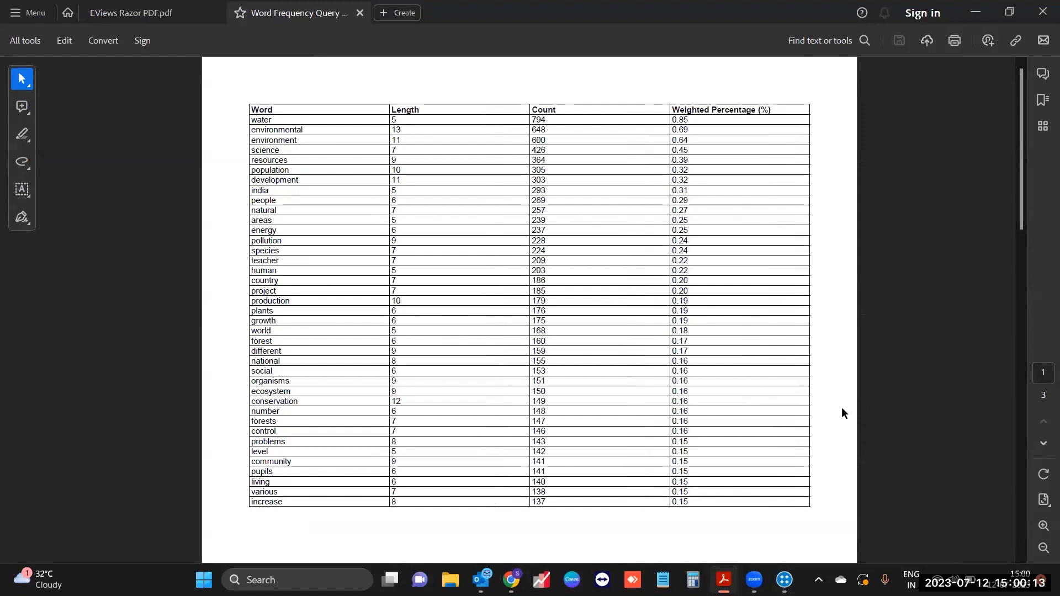
left_click(784, 580)
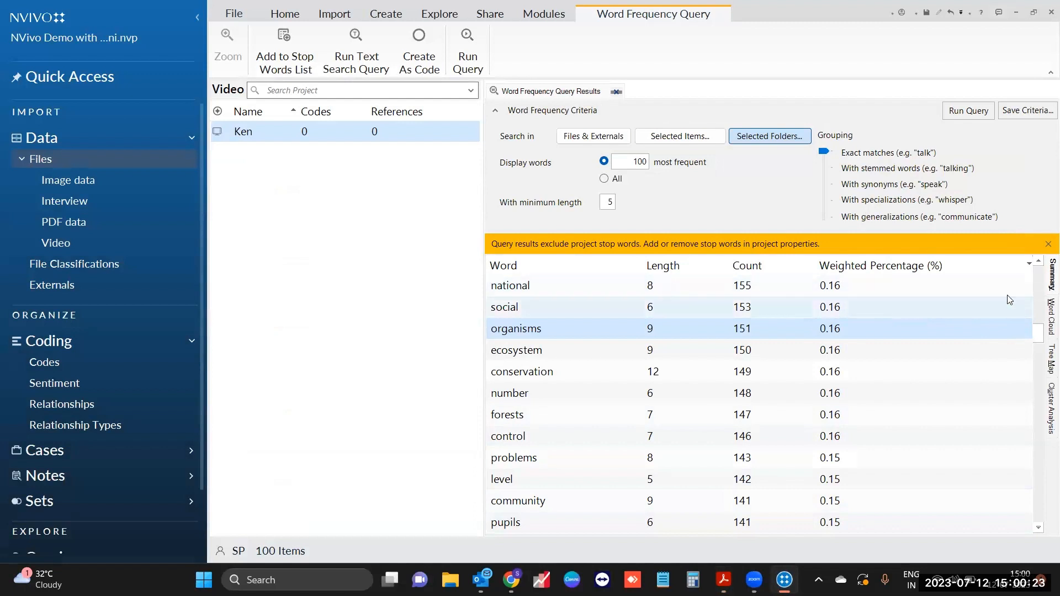
Step: Switch the word frequency results to the Word Cloud view
left_click(1044, 319)
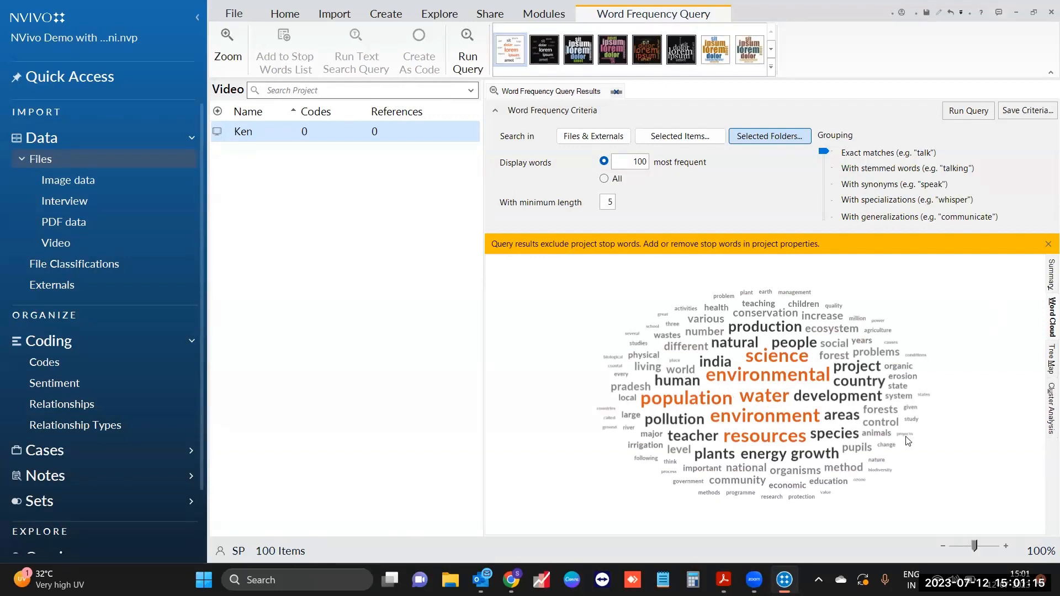
Step: Turn the word cloud's 'resources' term into a code named 'resources' under Codes
right_click(762, 443)
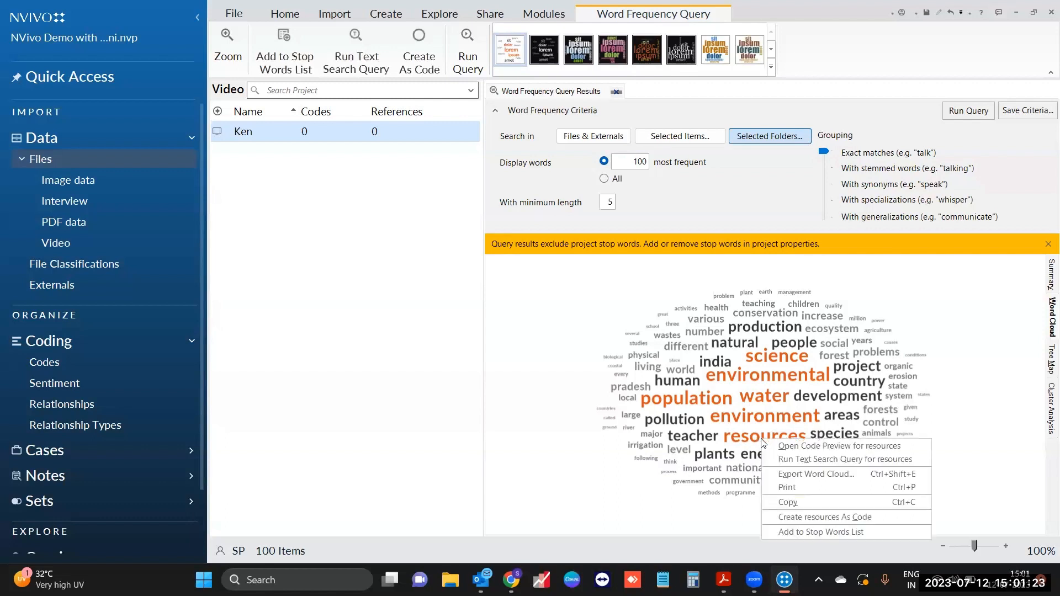
left_click(859, 521)
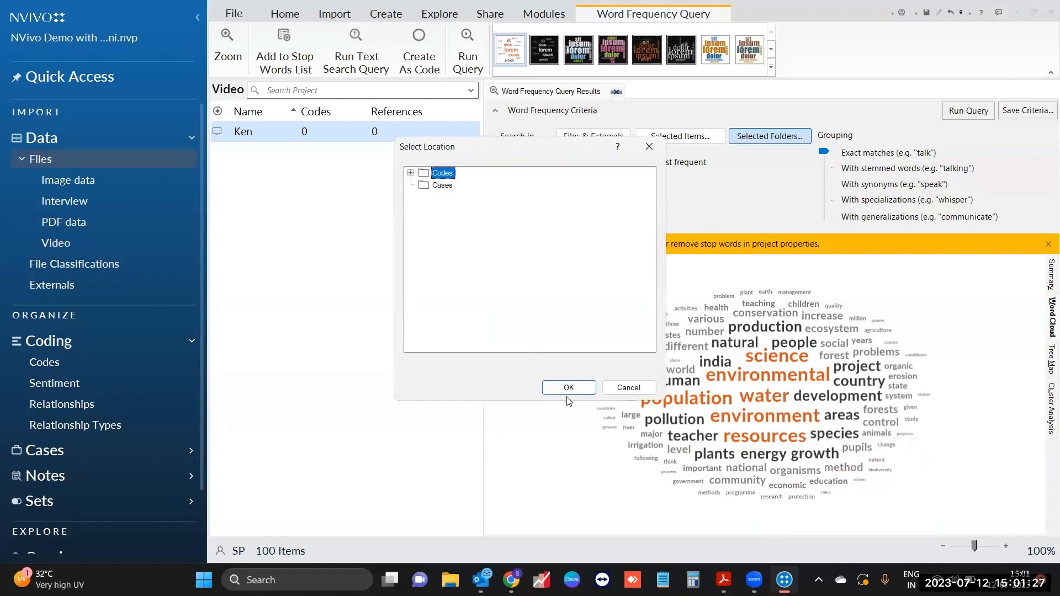
left_click(569, 387)
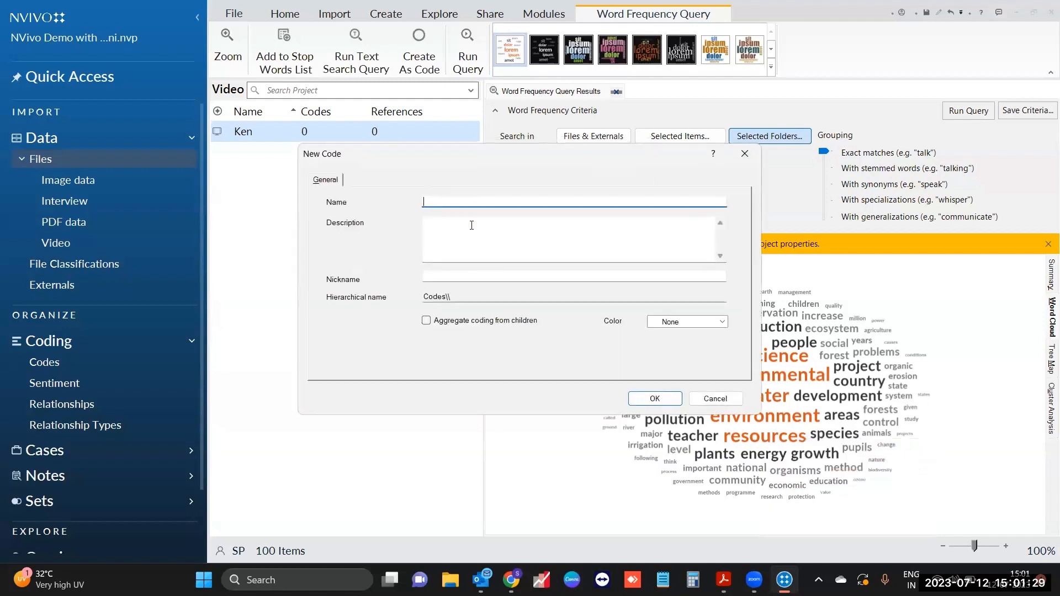
type("resources")
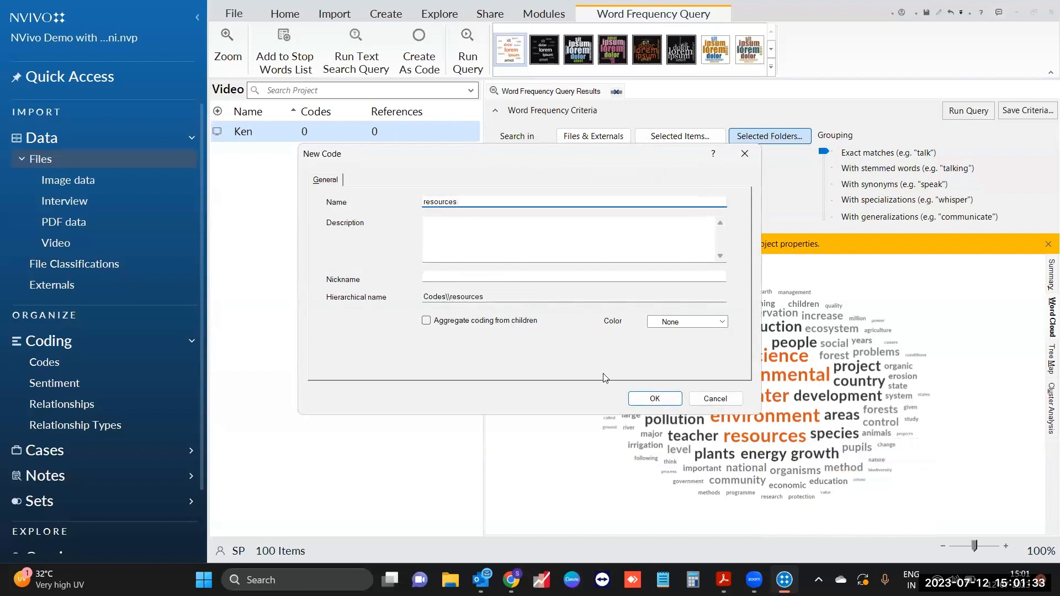
left_click(654, 399)
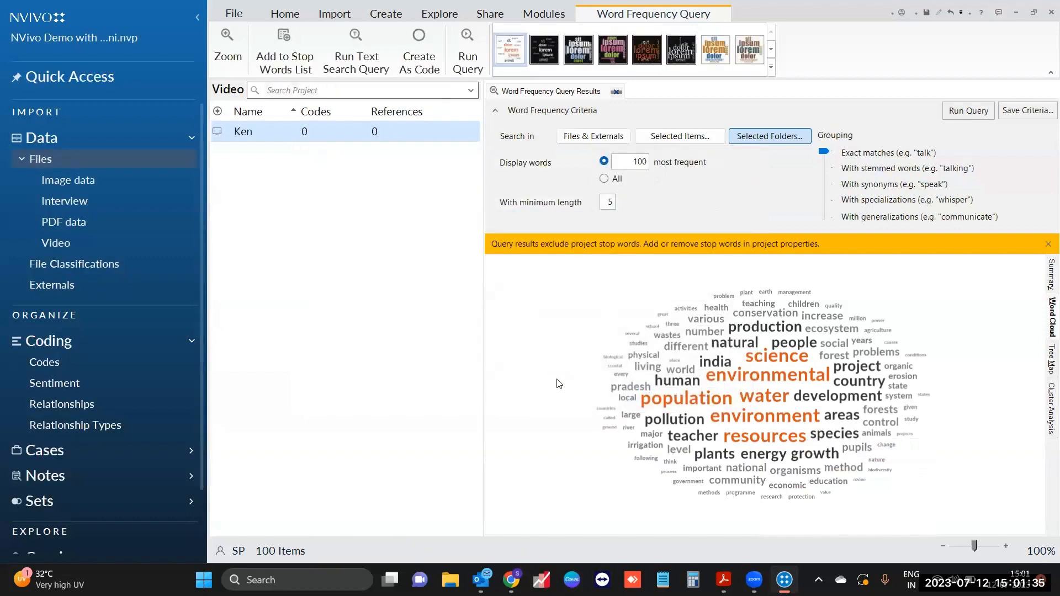
Step: Inspect the resources code's references and per-file summary, then return to the word cloud
left_click(118, 370)
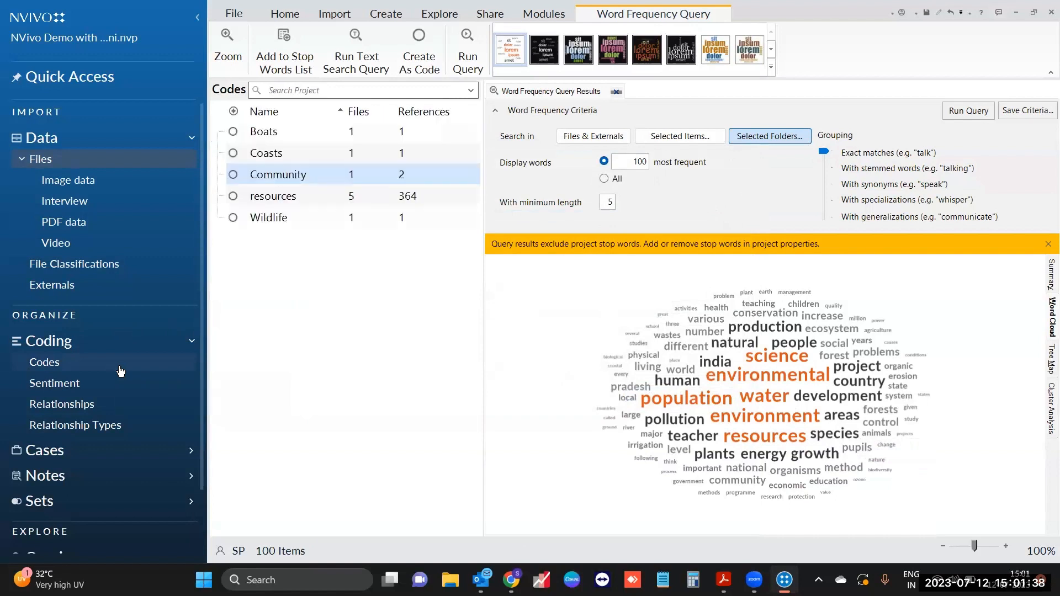
left_click(328, 204)
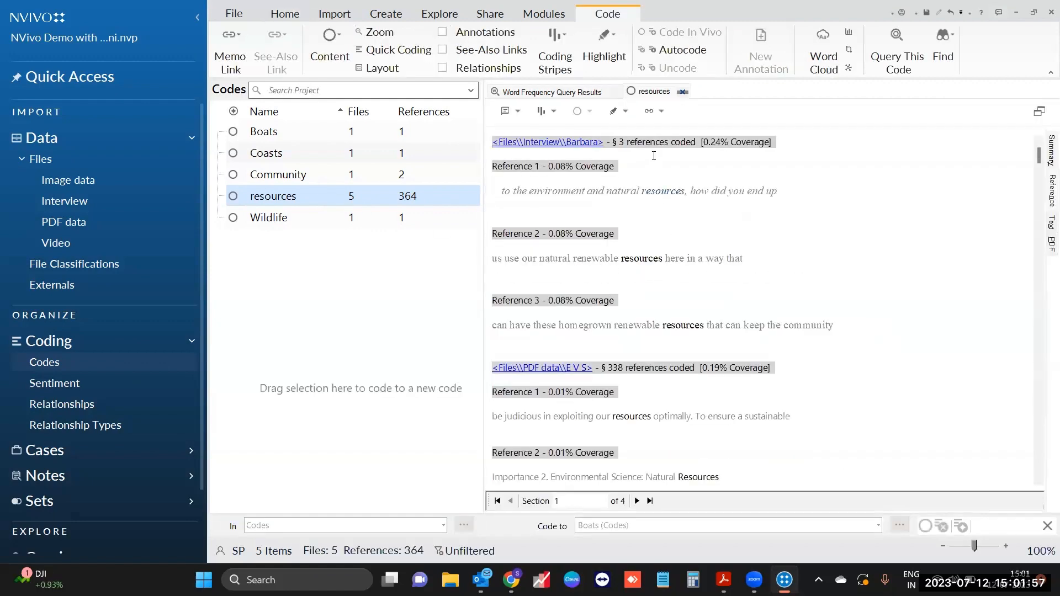
left_click_drag(618, 141, 668, 142)
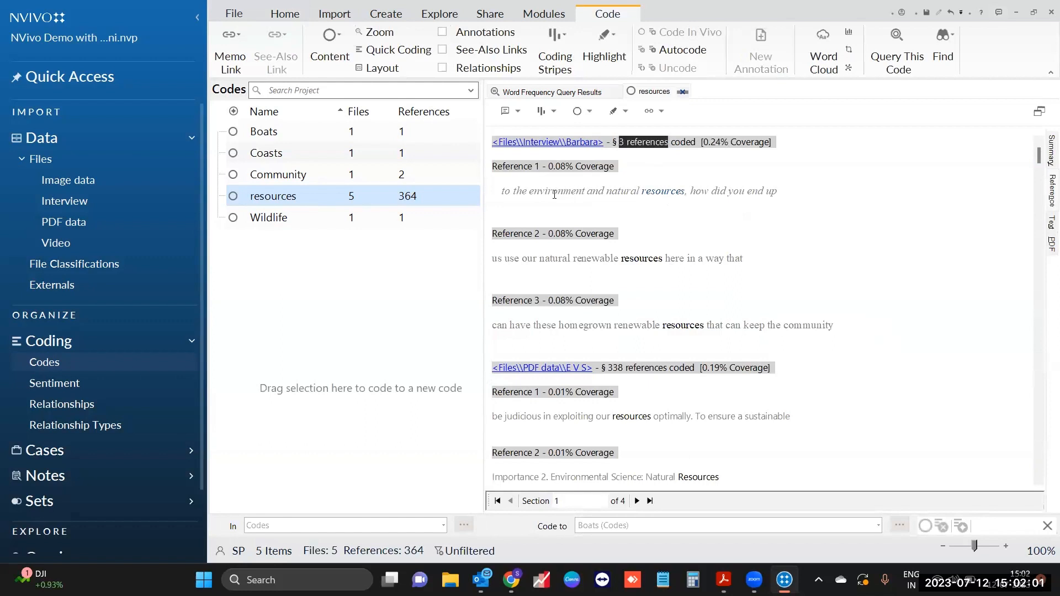
left_click(636, 191)
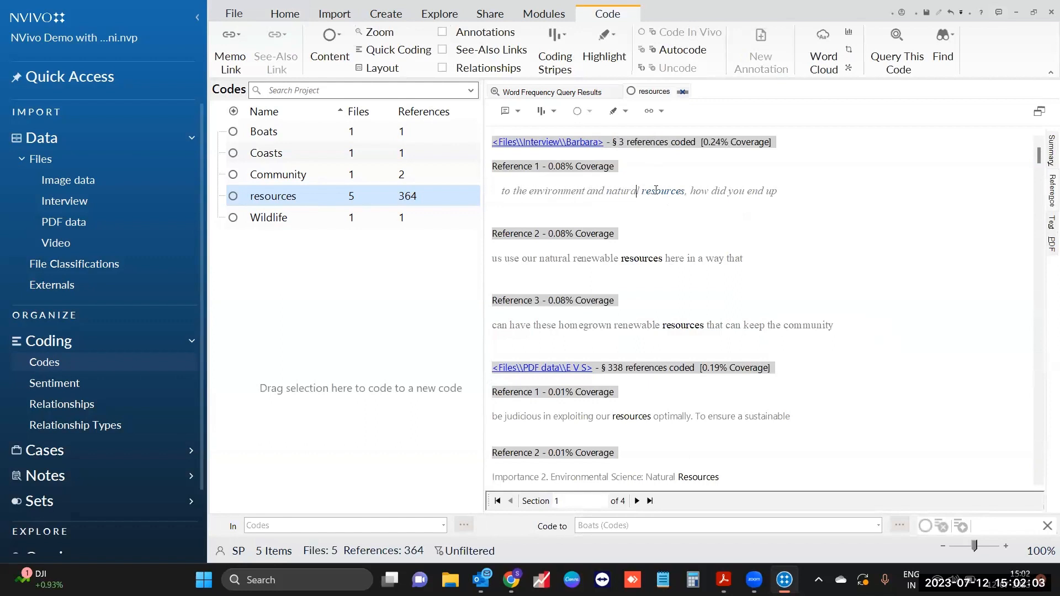
left_click_drag(656, 191, 693, 190)
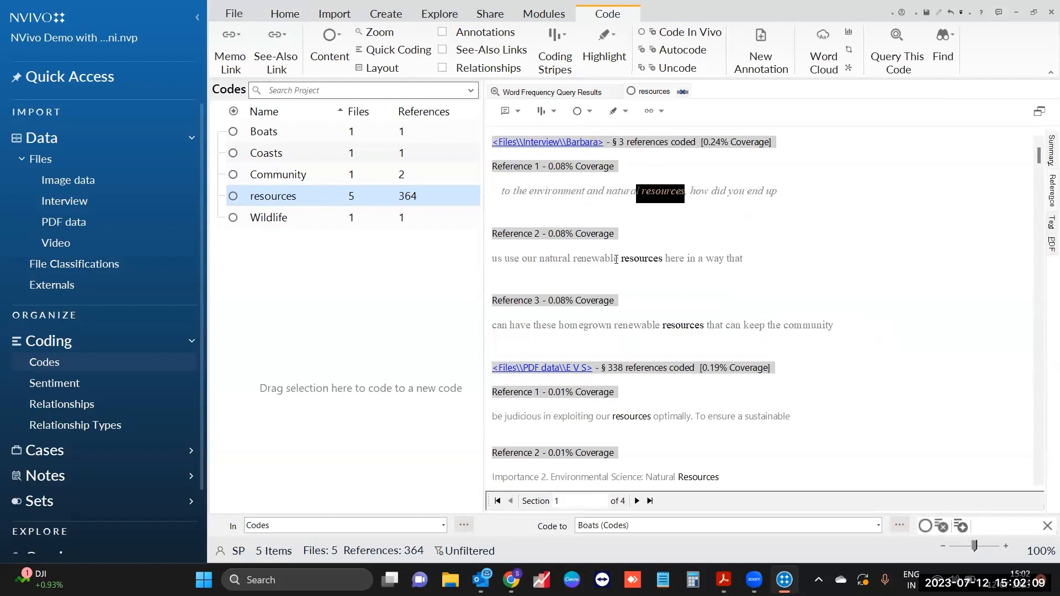
left_click_drag(616, 260, 665, 260)
left_click(745, 269)
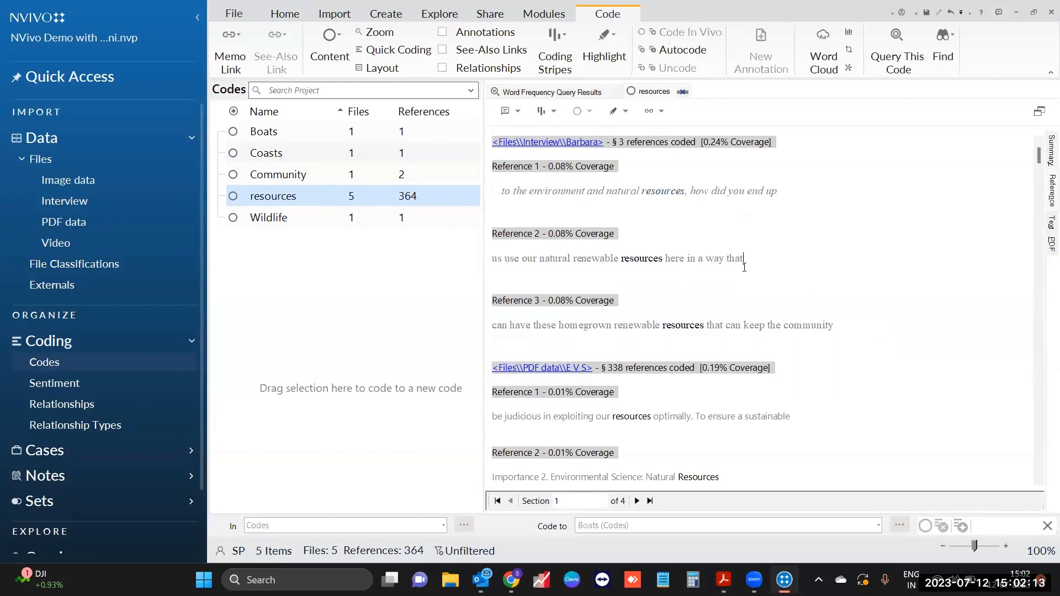
left_click(1046, 157)
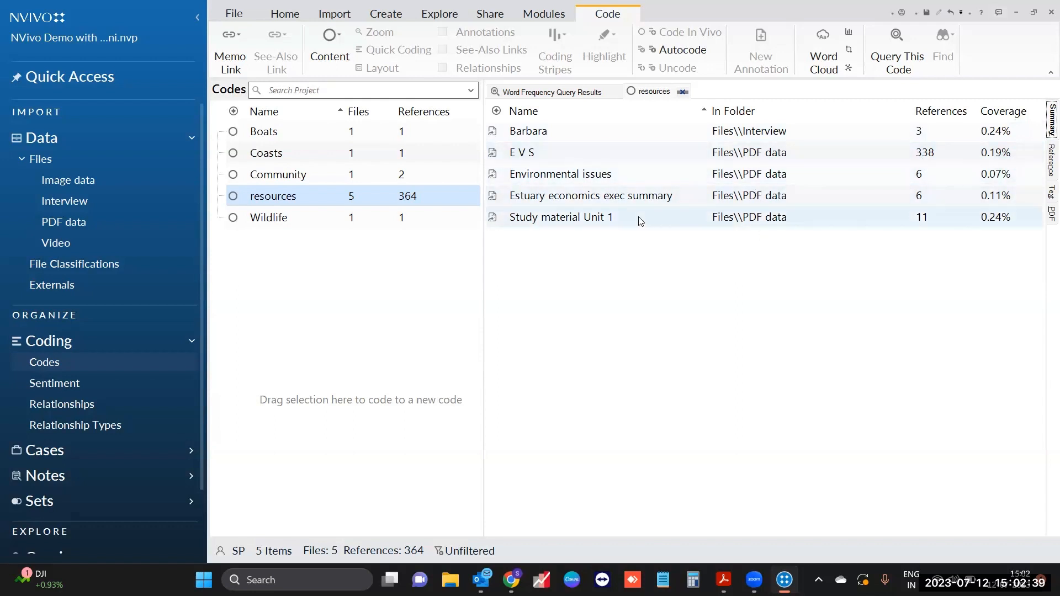
left_click(558, 95)
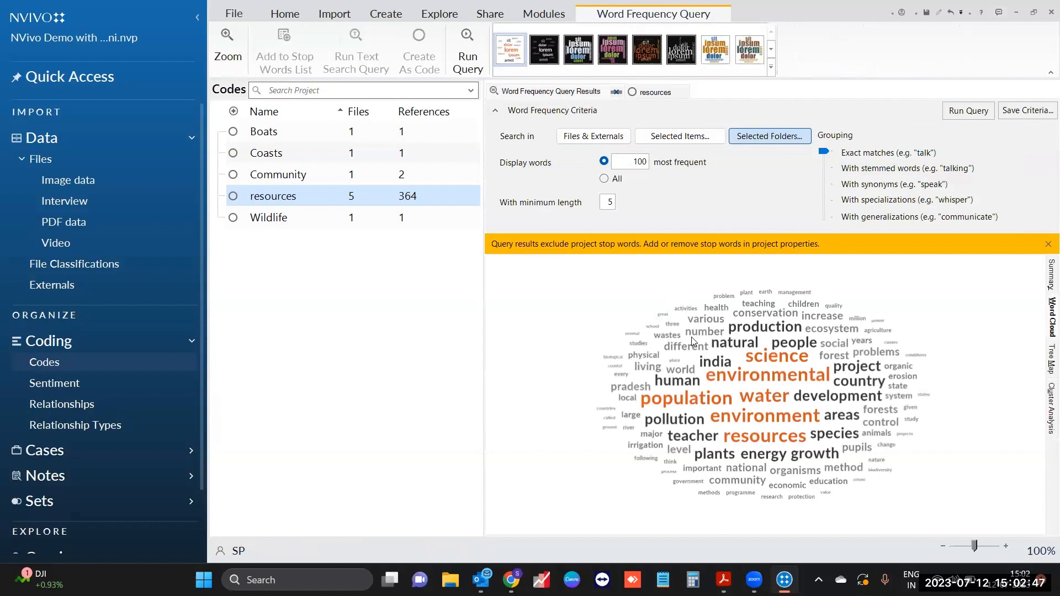
Step: Apply the dark green-and-pink cloud style and export it to the Desktop as 'word cloud.png'
left_click(614, 60)
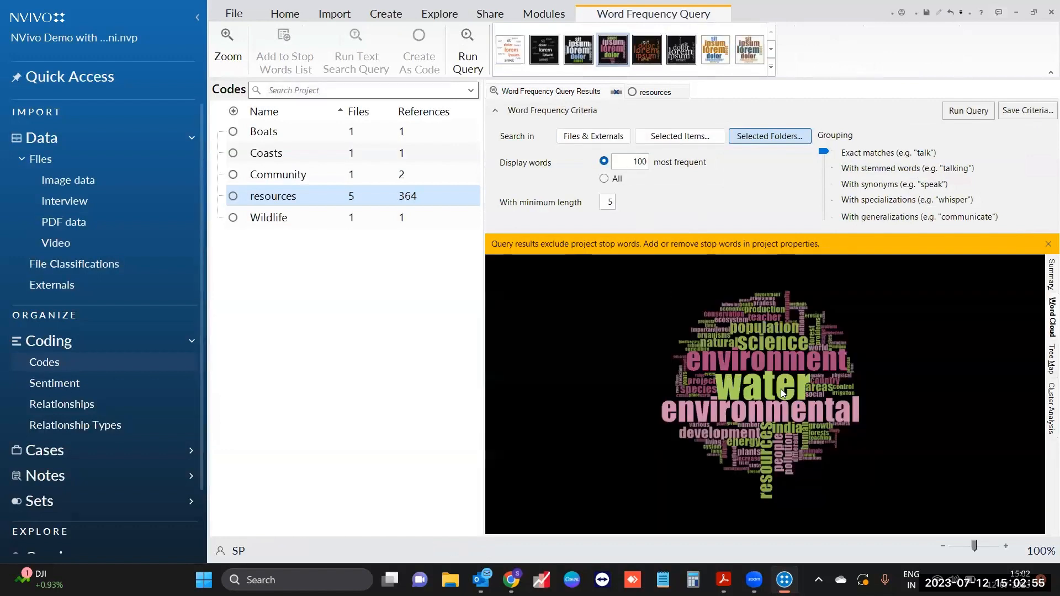
right_click(867, 322)
left_click(896, 357)
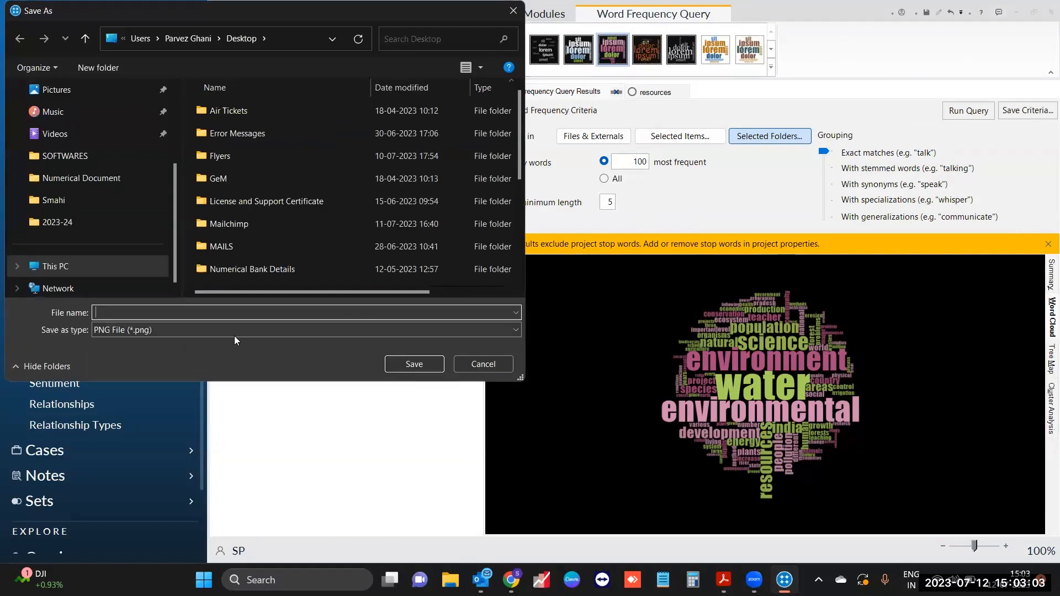
type("ord cloud")
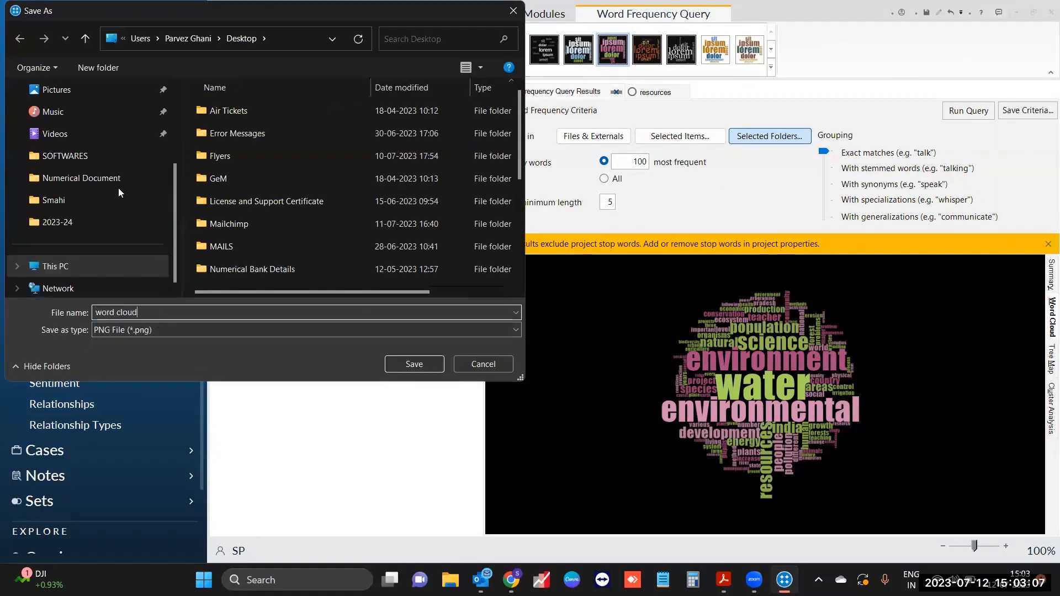
scroll(115, 186, "up", 5)
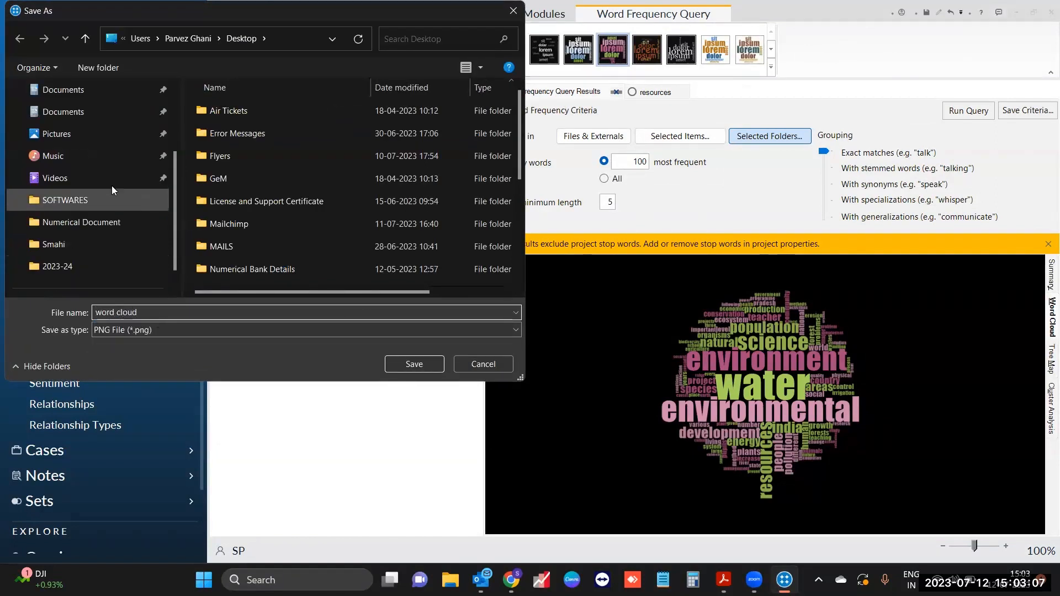
left_click(95, 136)
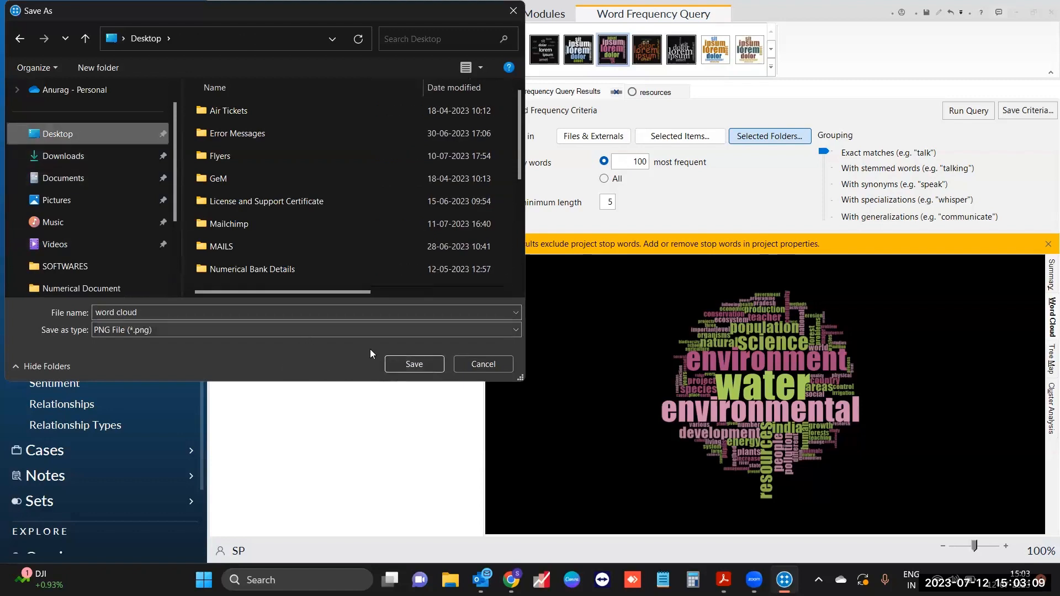
left_click(398, 363)
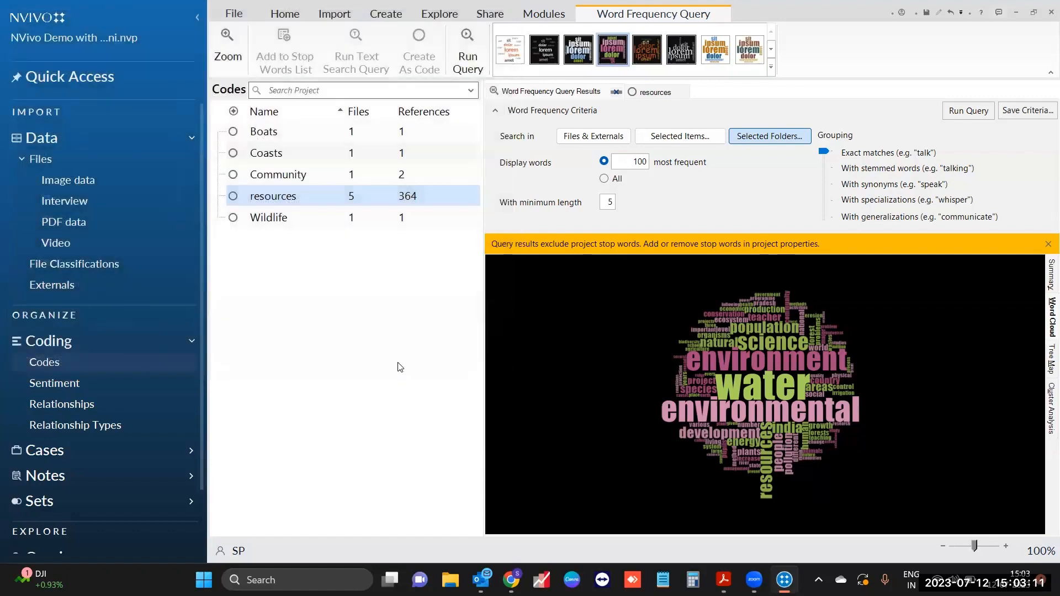
key("super+d")
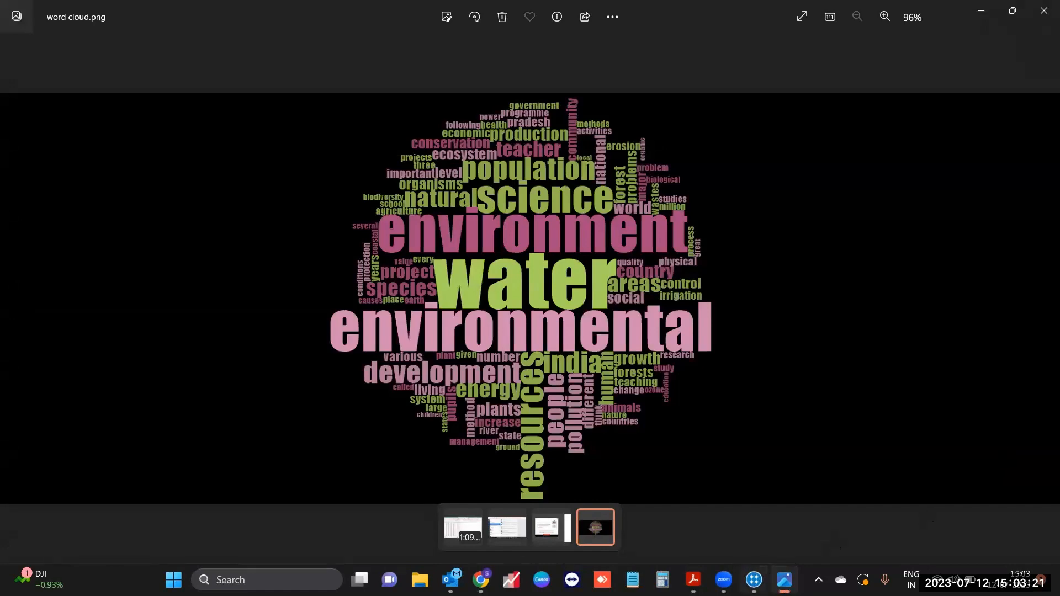
Step: Return to NVivo's word cloud after viewing the exported image in Photos
left_click(754, 578)
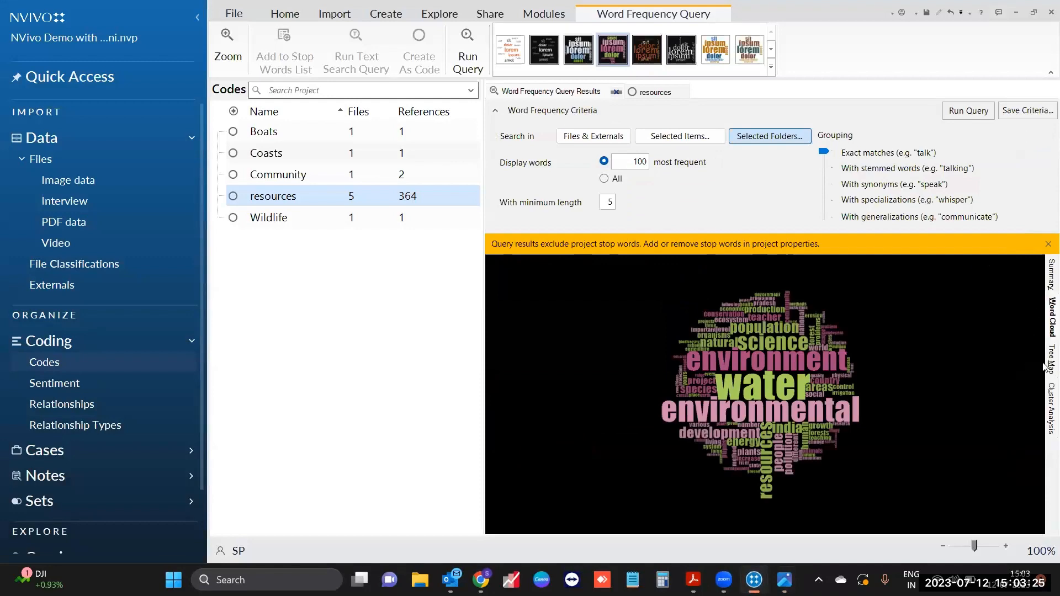
Step: Show the results as a cluster analysis dendrogram, zoom in five steps, and dismiss the stop-words notice
left_click(1045, 367)
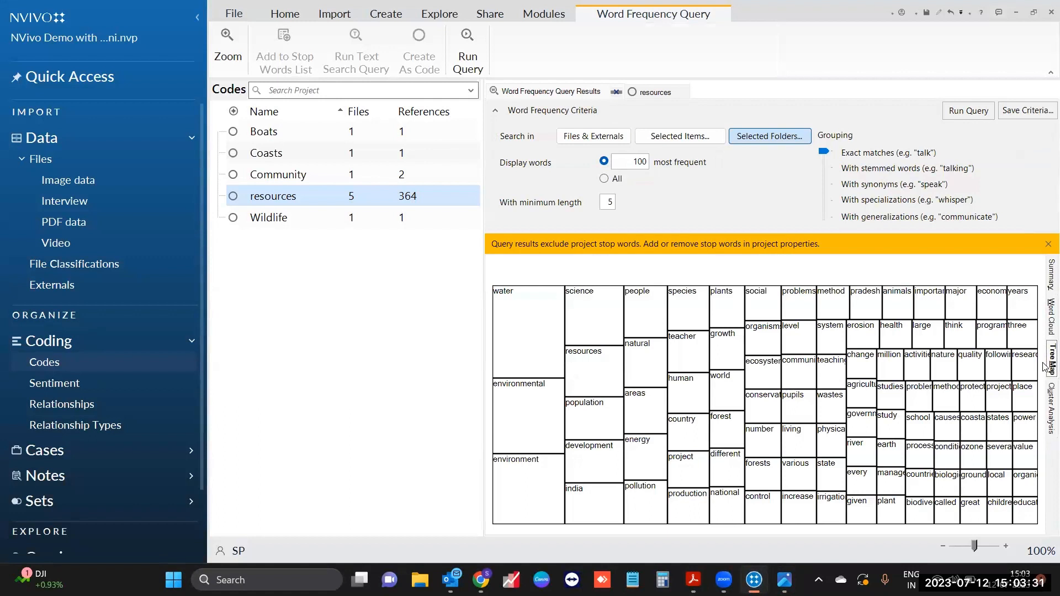
left_click(1051, 405)
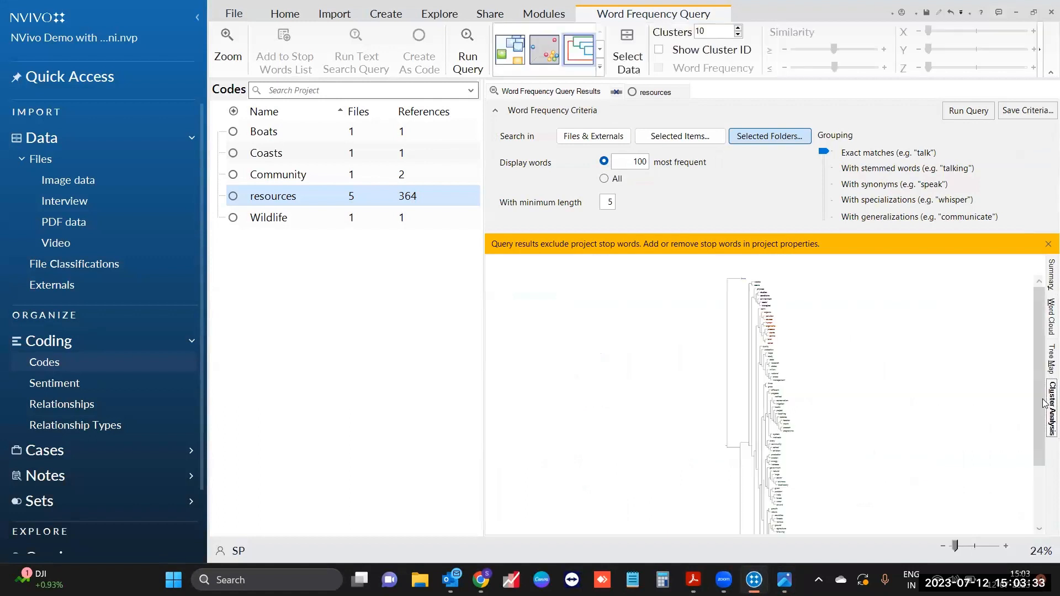
left_click(1009, 547)
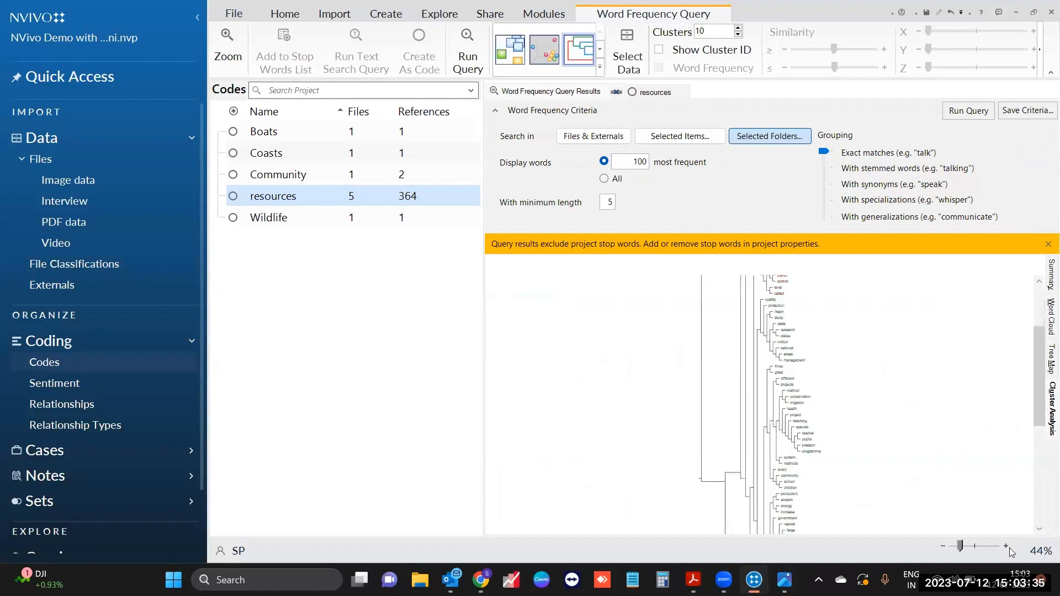
left_click(1009, 547)
left_click(1009, 547)
left_click(1009, 548)
left_click(1009, 548)
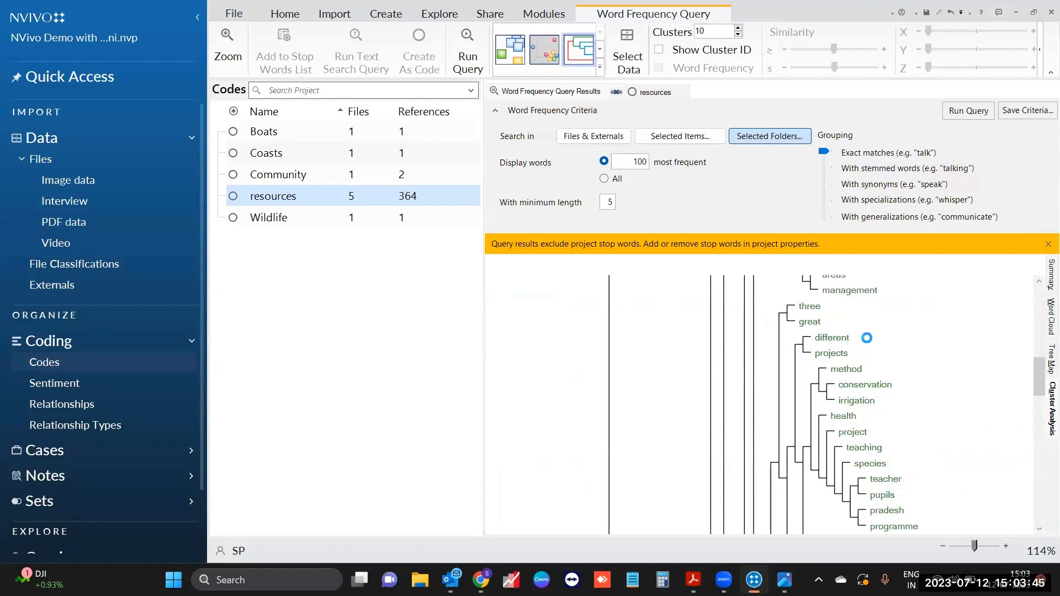
scroll(928, 448, "down", 4)
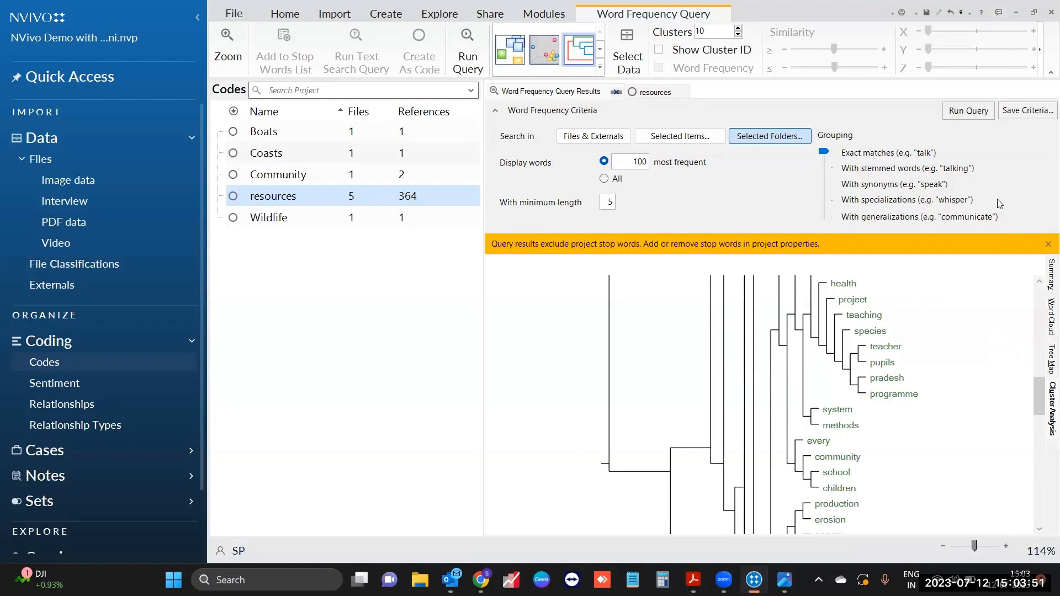
left_click(1047, 244)
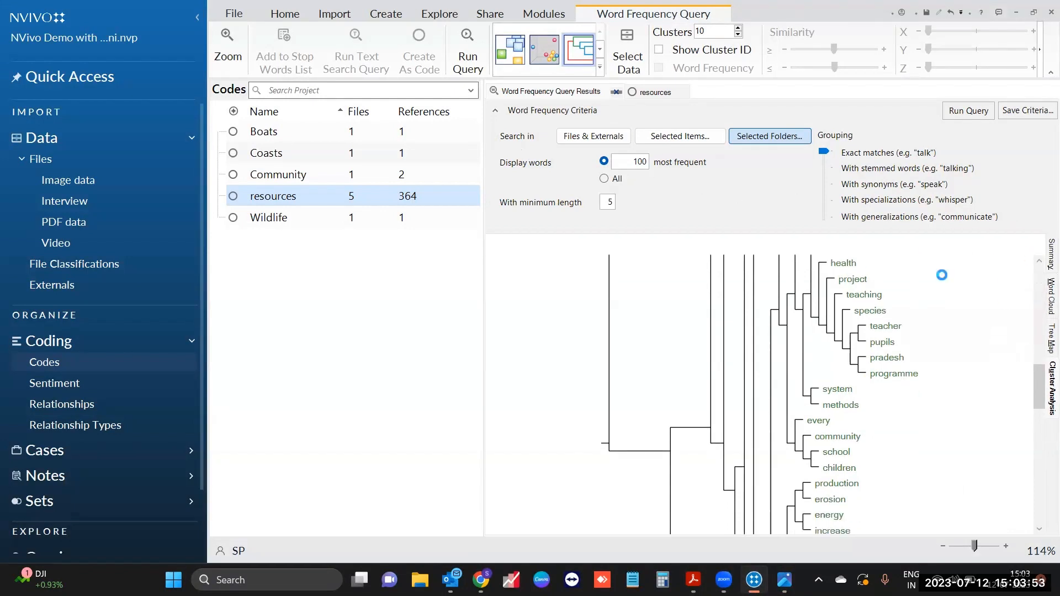
left_click(441, 27)
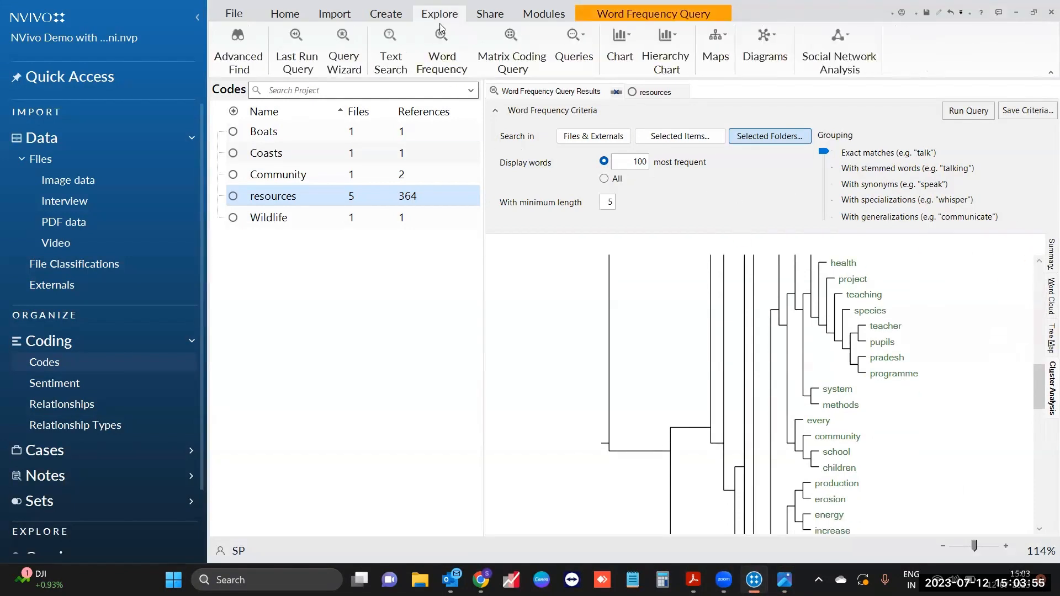
Step: Run a text search for 'climate' limited to the Interview and PDF data folders
left_click(391, 68)
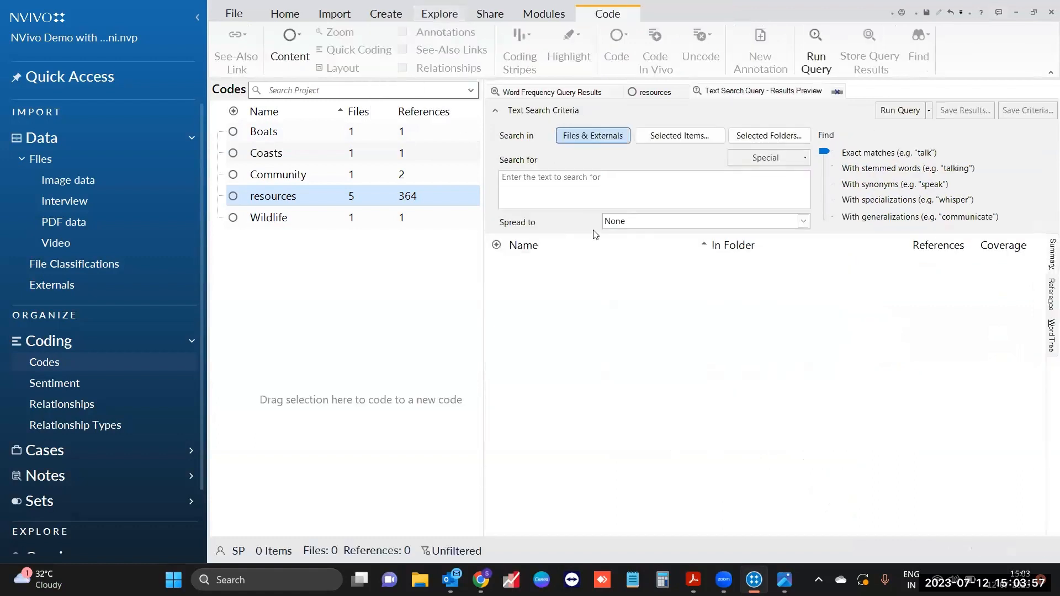
left_click(589, 185)
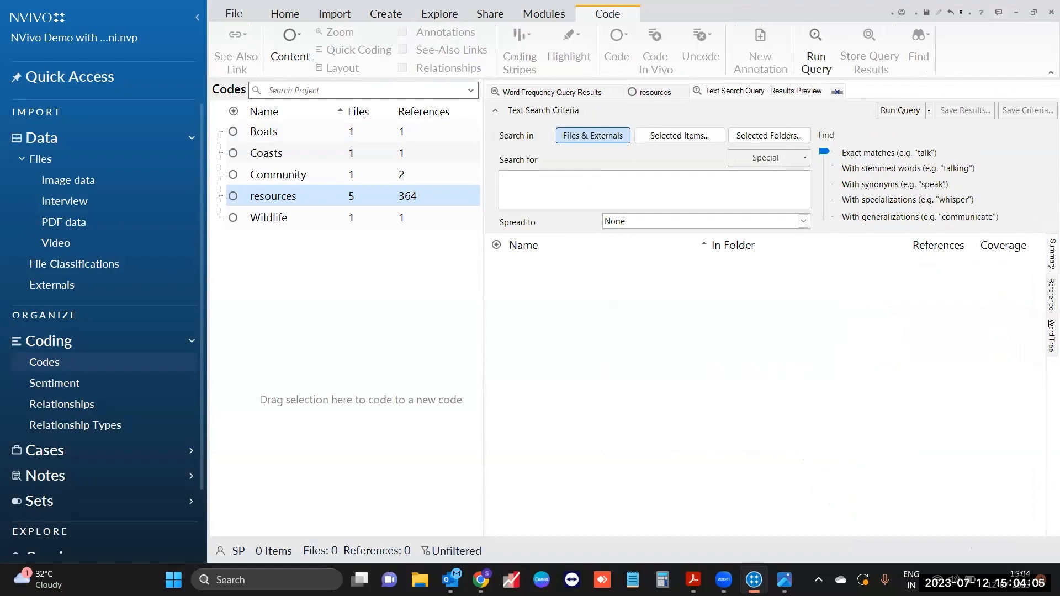
type("climate")
left_click(757, 137)
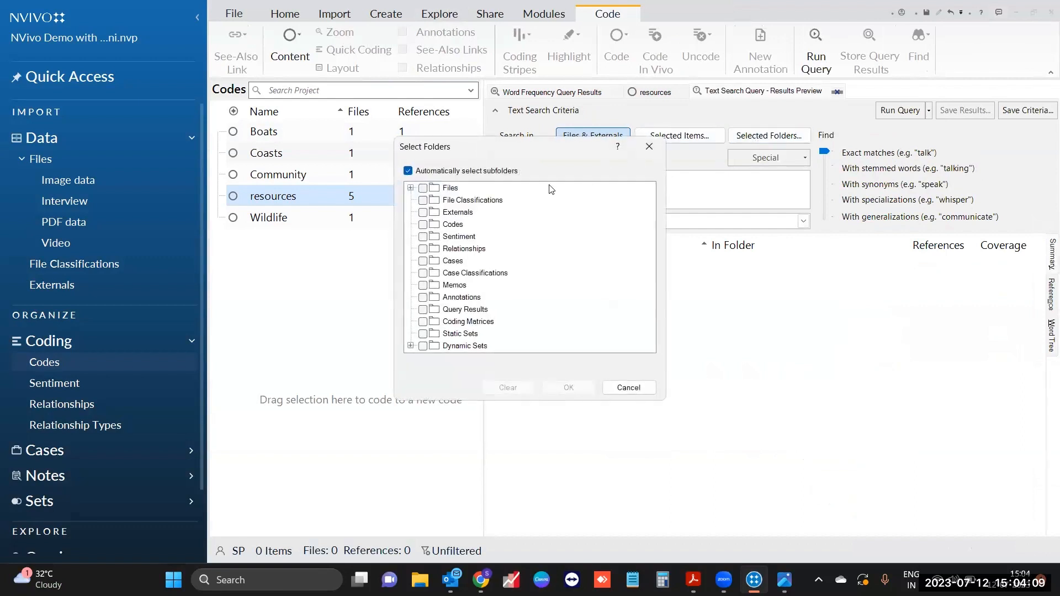
double_click(451, 188)
left_click(436, 212)
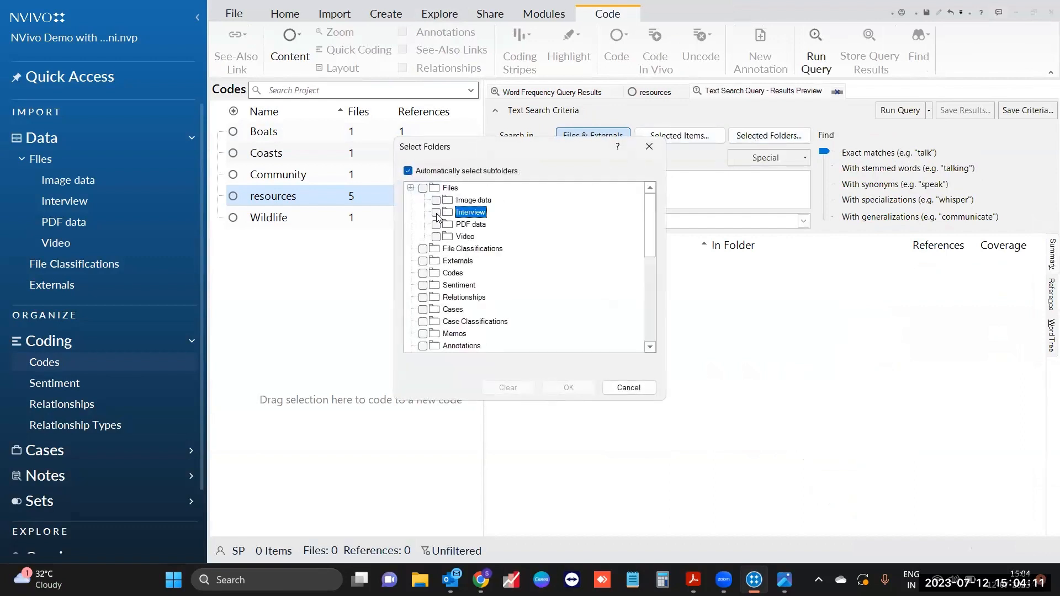
left_click(436, 224)
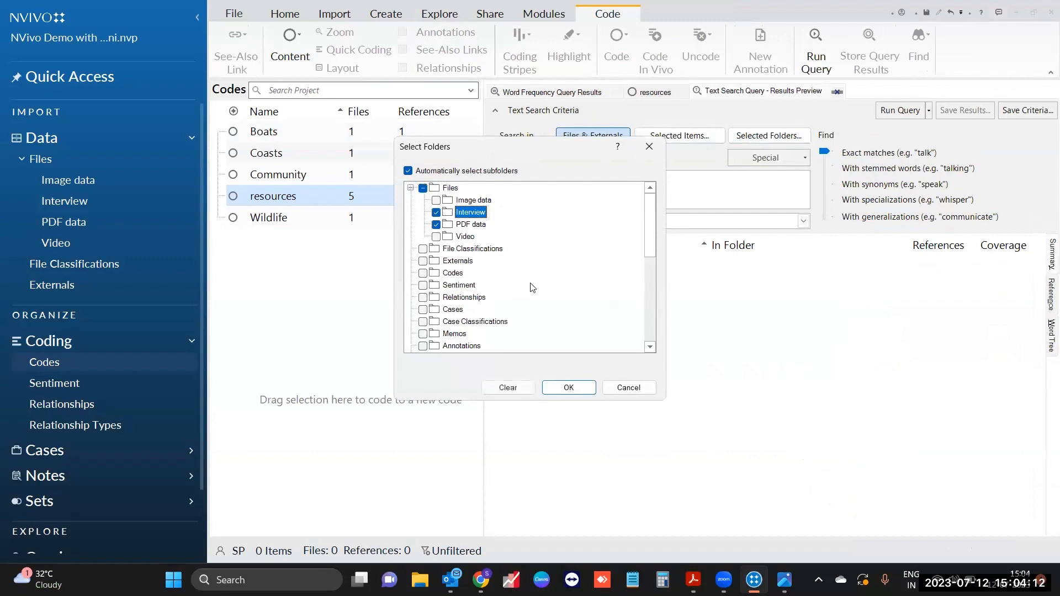
left_click(569, 388)
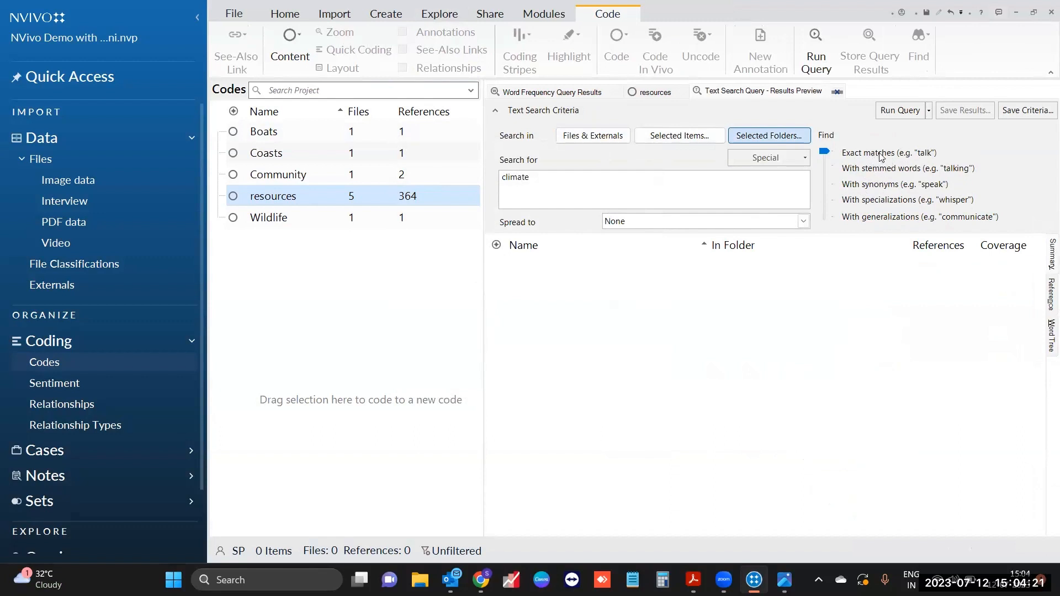
left_click(900, 110)
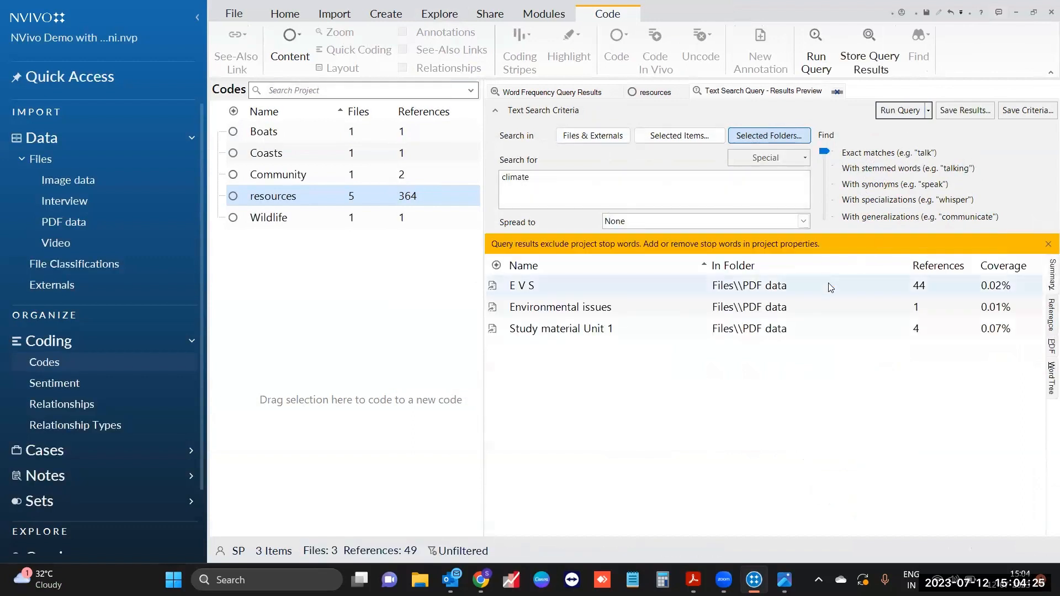
Step: Select the E V S result and switch the preview to Reference, then PDF view
left_click_drag(828, 286, 831, 329)
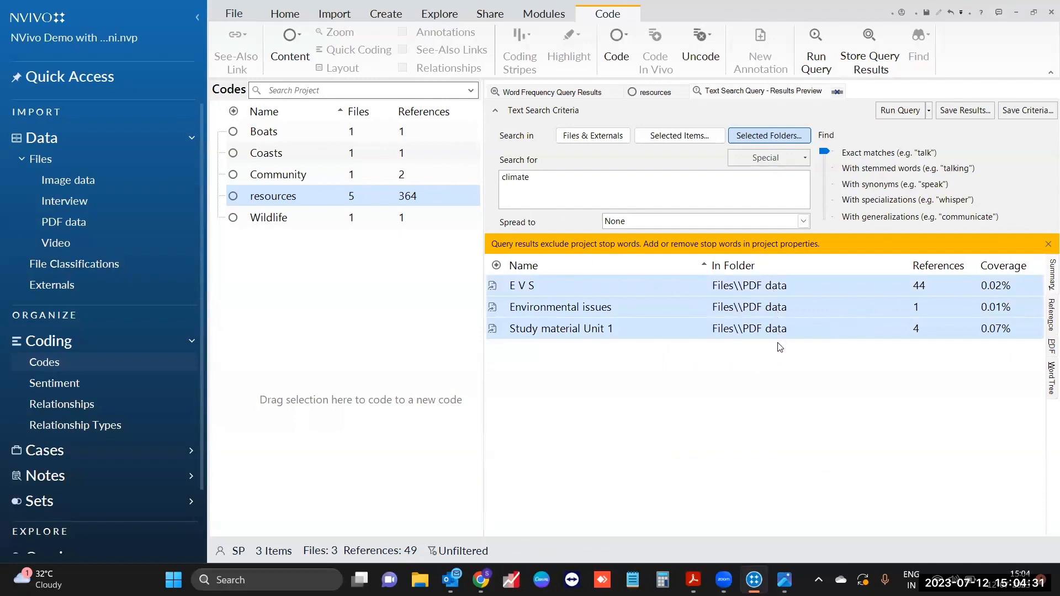
left_click(731, 363)
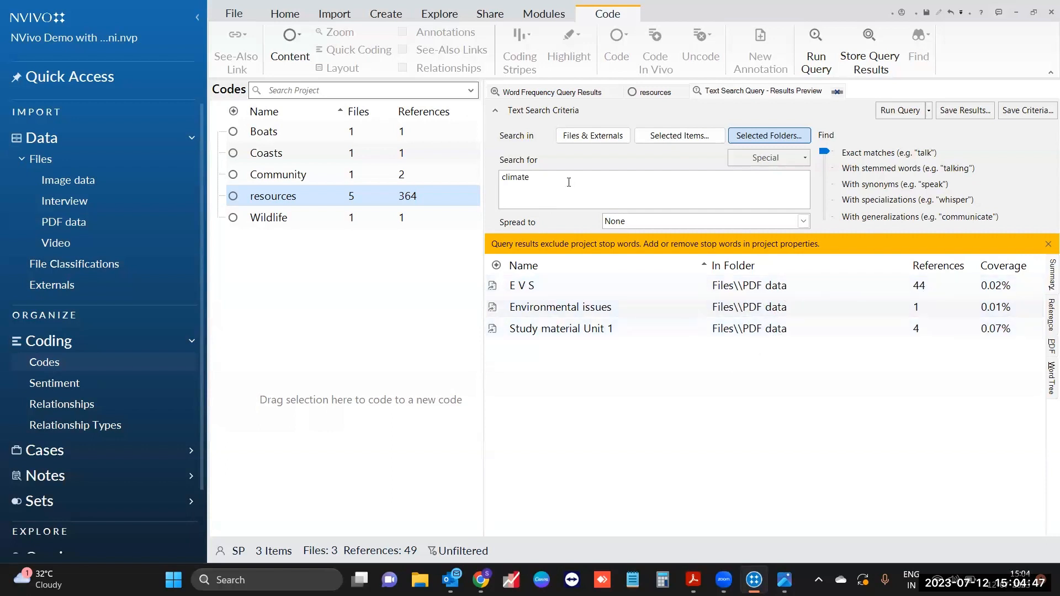
left_click(595, 286)
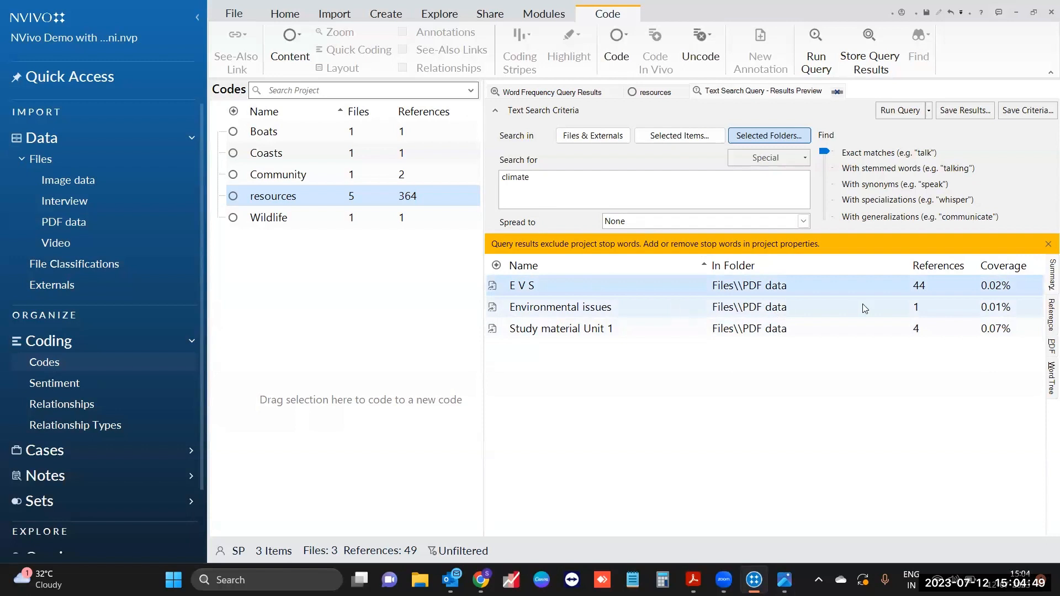
left_click(1048, 323)
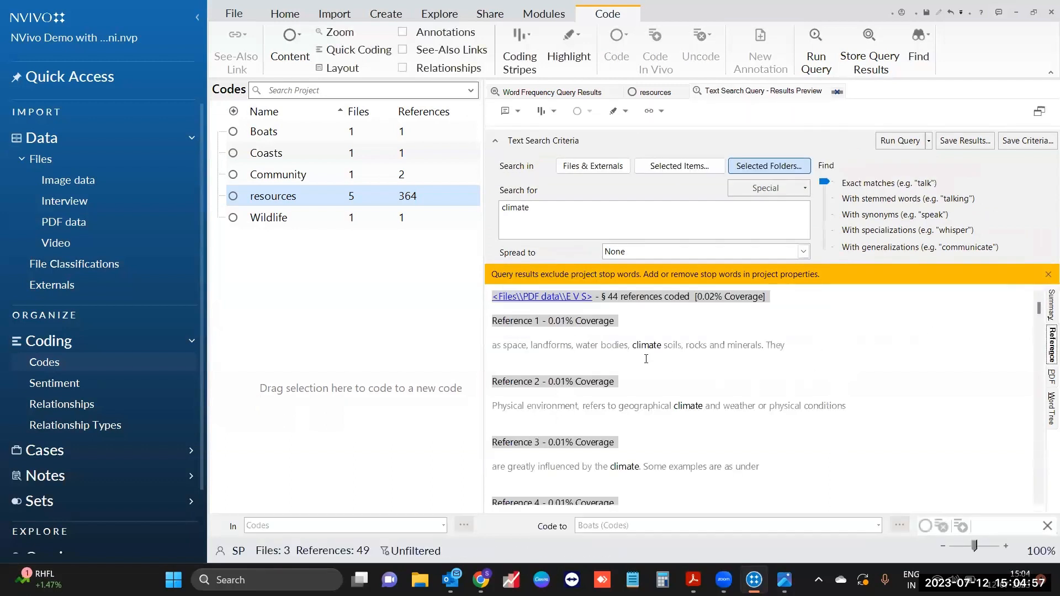
left_click(1047, 380)
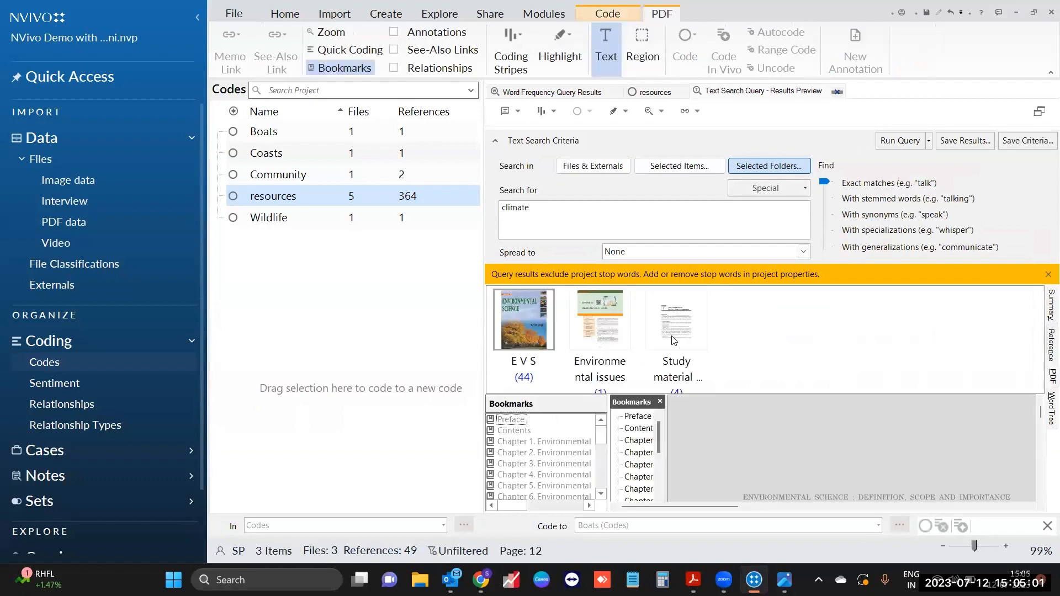
Step: Preview Study material Unit 1 and select its page 7 Physical Environment sentence about climate
left_click(677, 334)
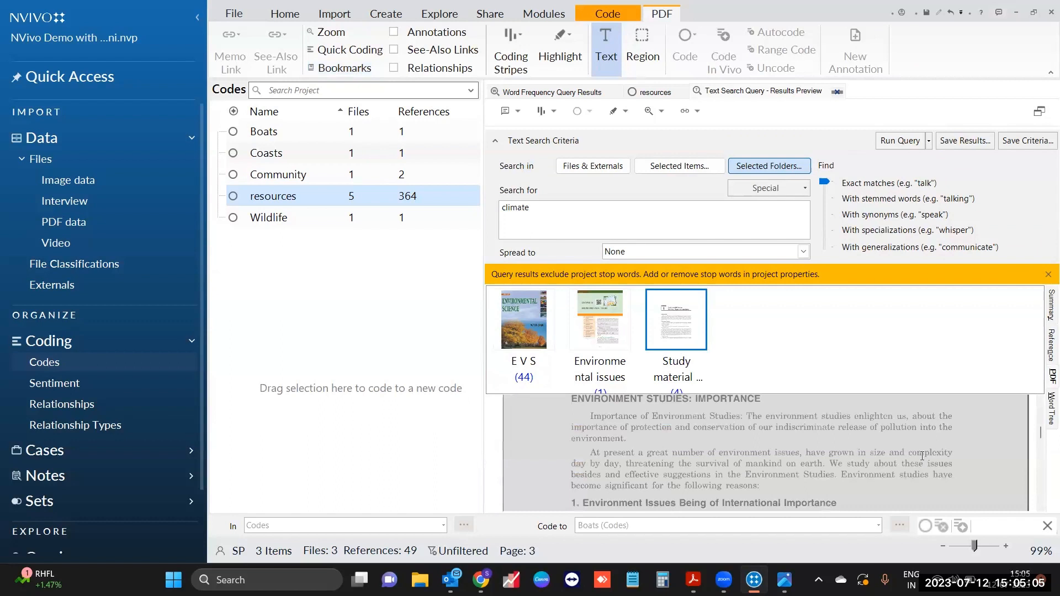
scroll(921, 456, "down", 6)
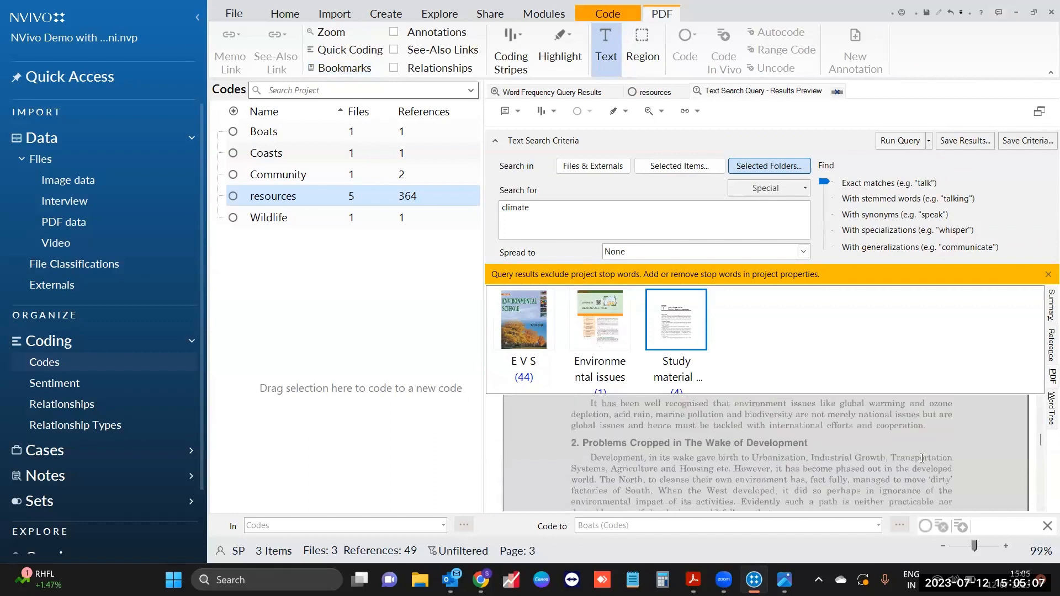
scroll(923, 460, "down", 8)
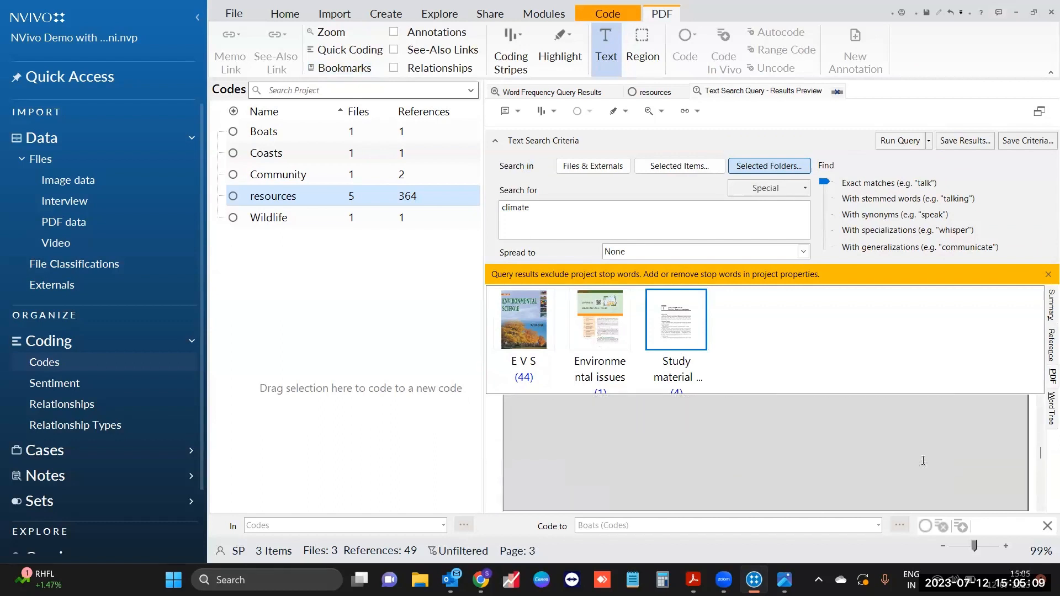
scroll(922, 461, "down", 4)
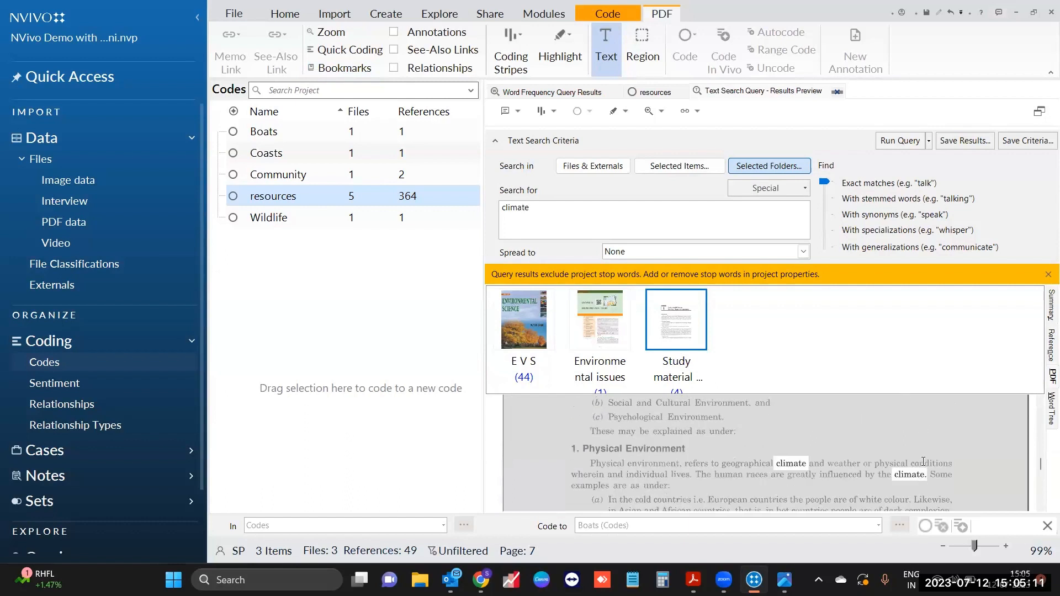
double_click(785, 463)
left_click(792, 483)
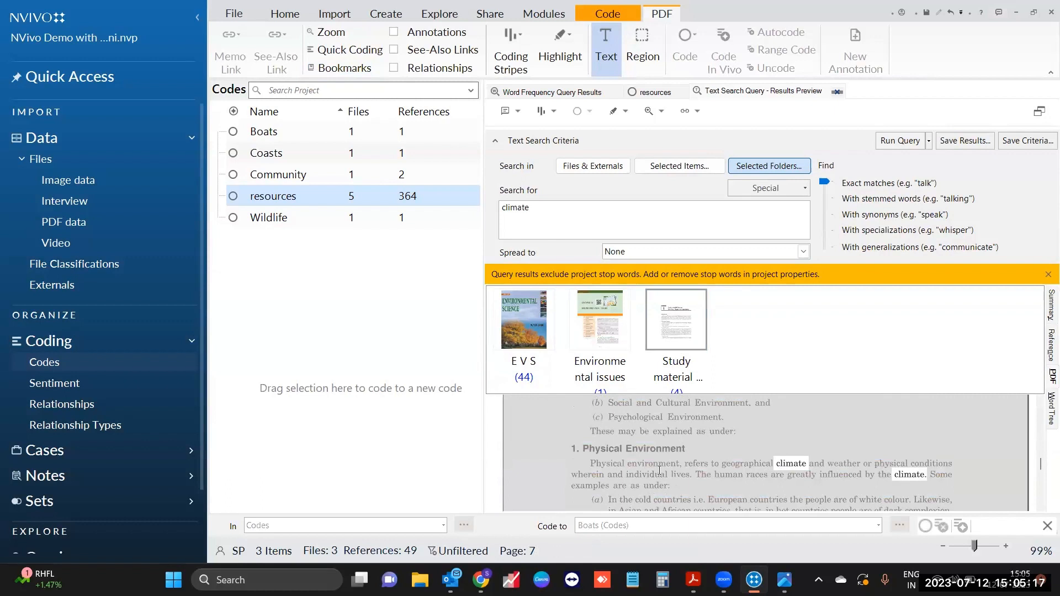
left_click_drag(592, 465, 702, 478)
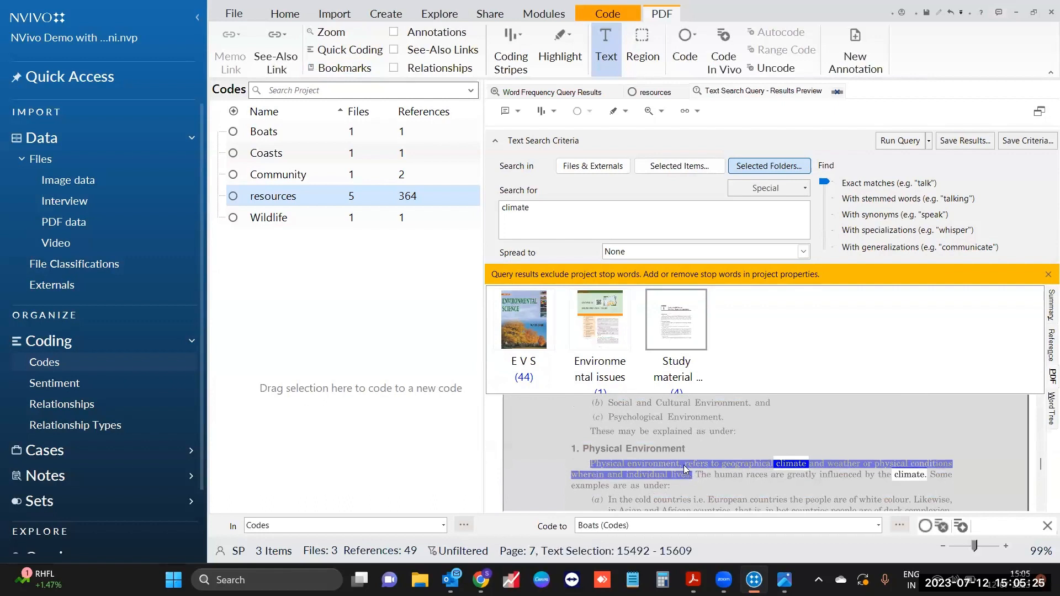
Step: Start coding the selected passage, cancel it, and show the climate results as a word tree
right_click(686, 466)
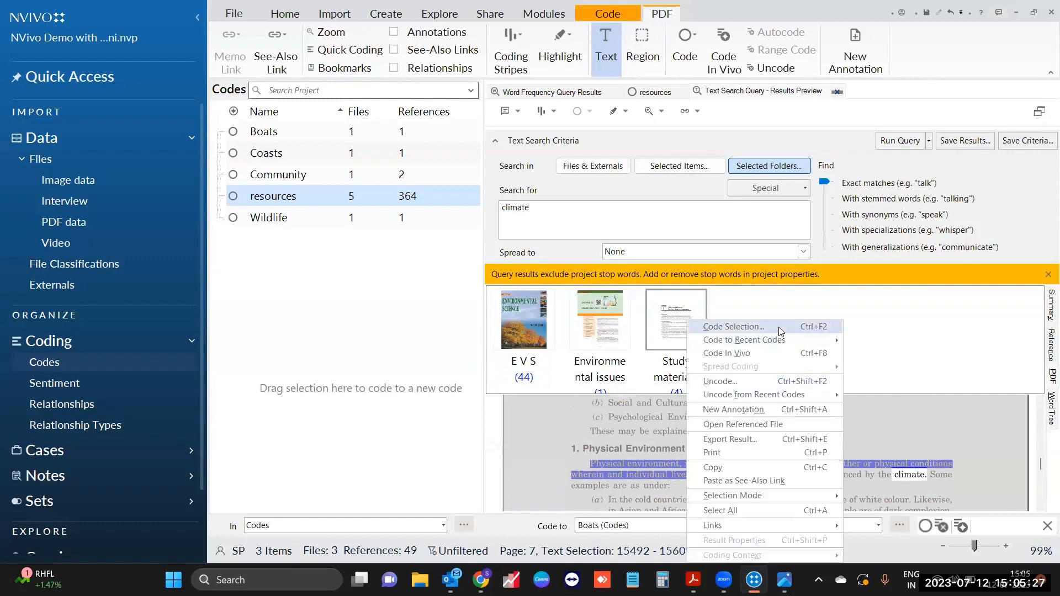
left_click(778, 326)
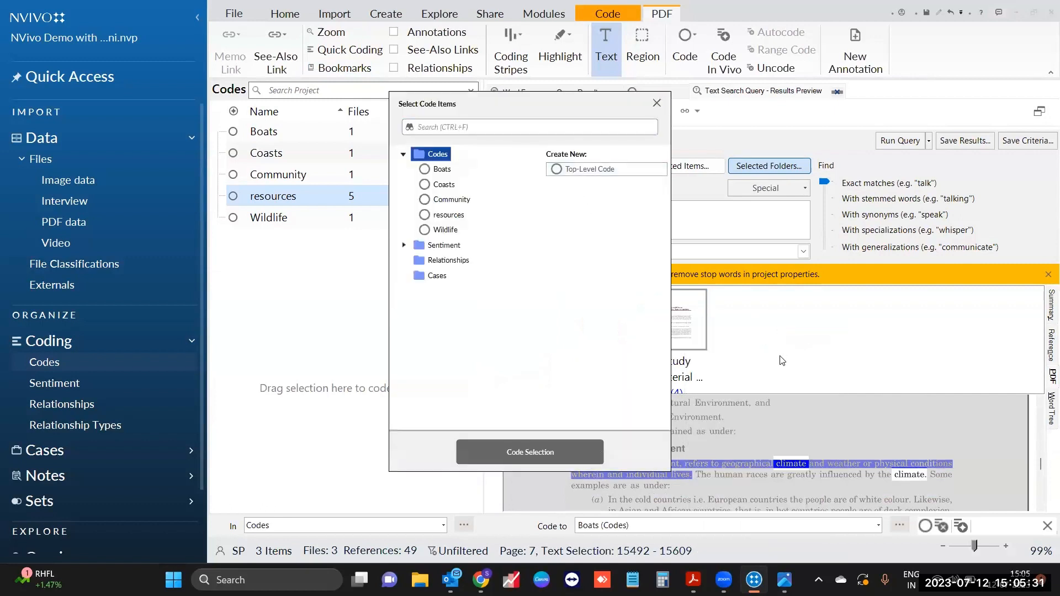
key("Escape")
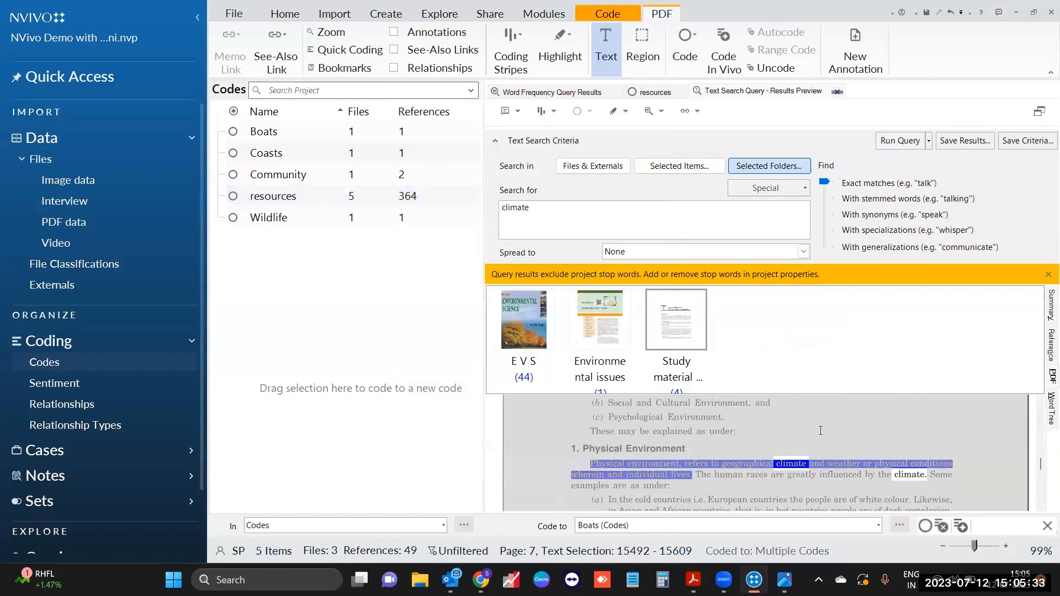
left_click(1048, 410)
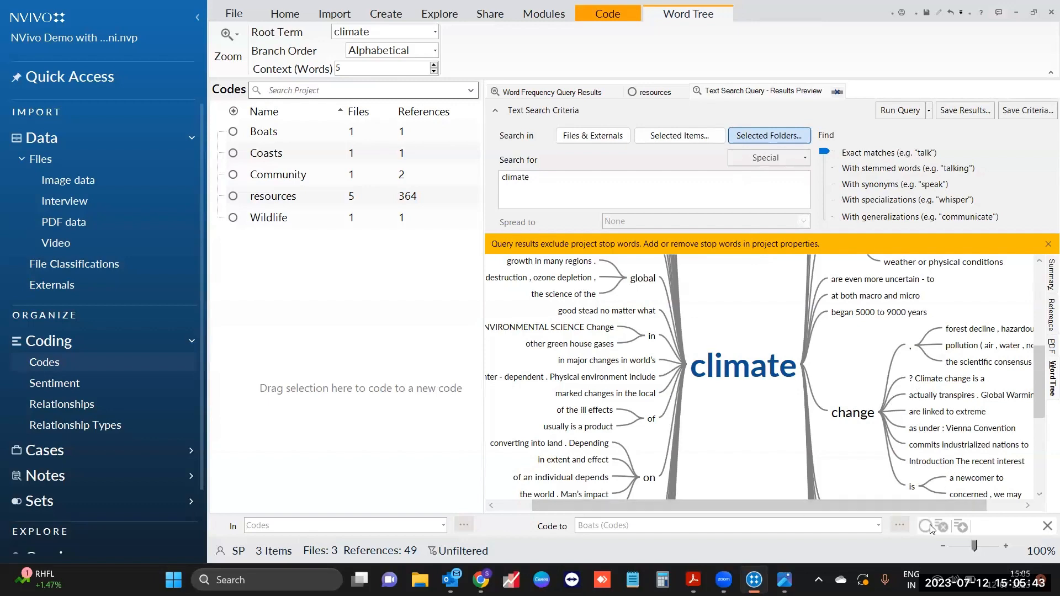
Step: Zoom out the word tree and highlight the inter-dependent branch with climate
left_click(960, 549)
left_click(960, 548)
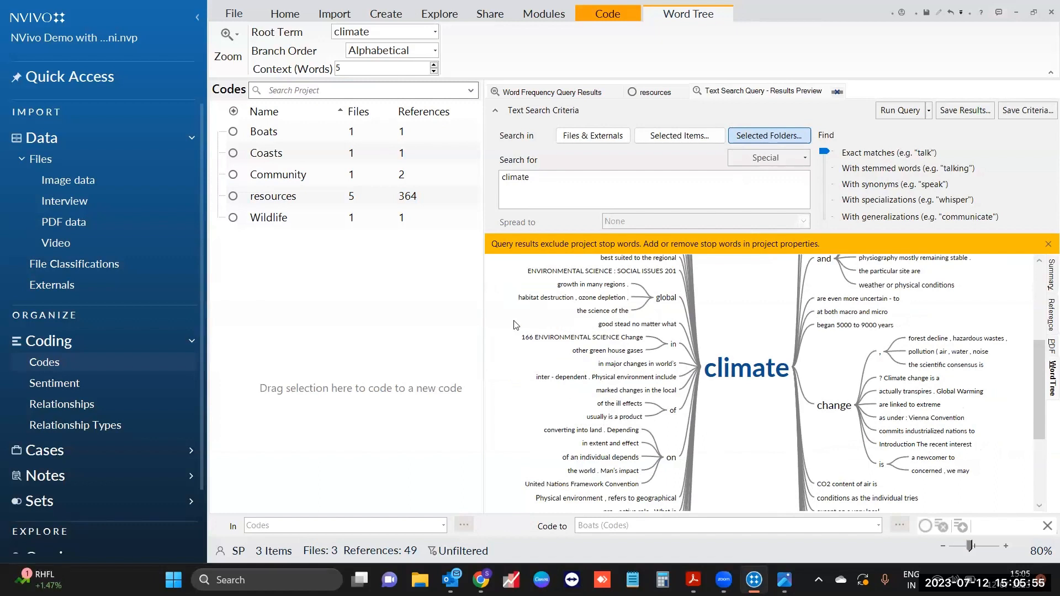
mouse_move(561, 381)
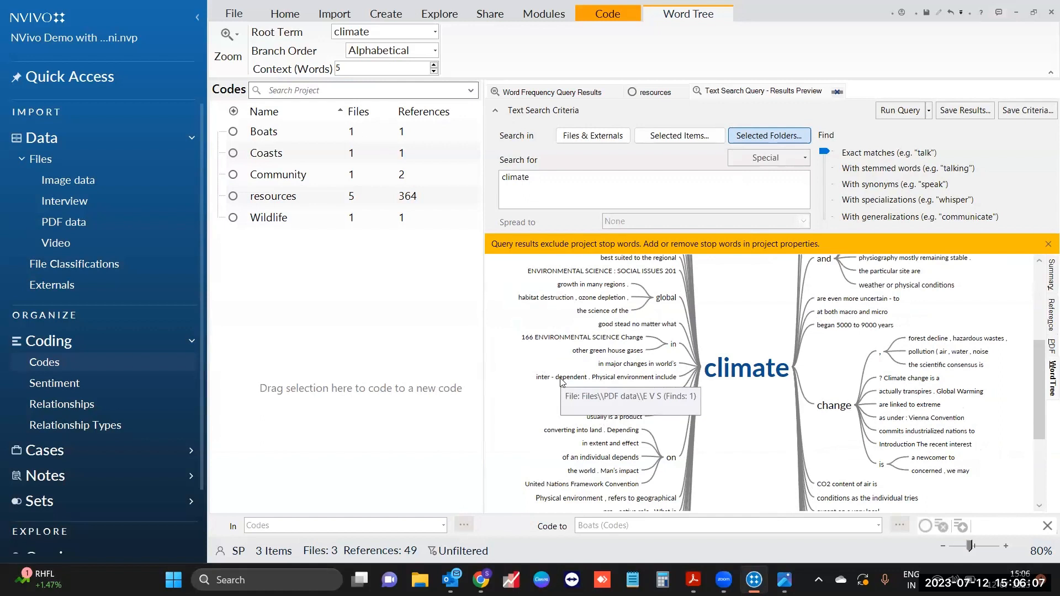
left_click(561, 380)
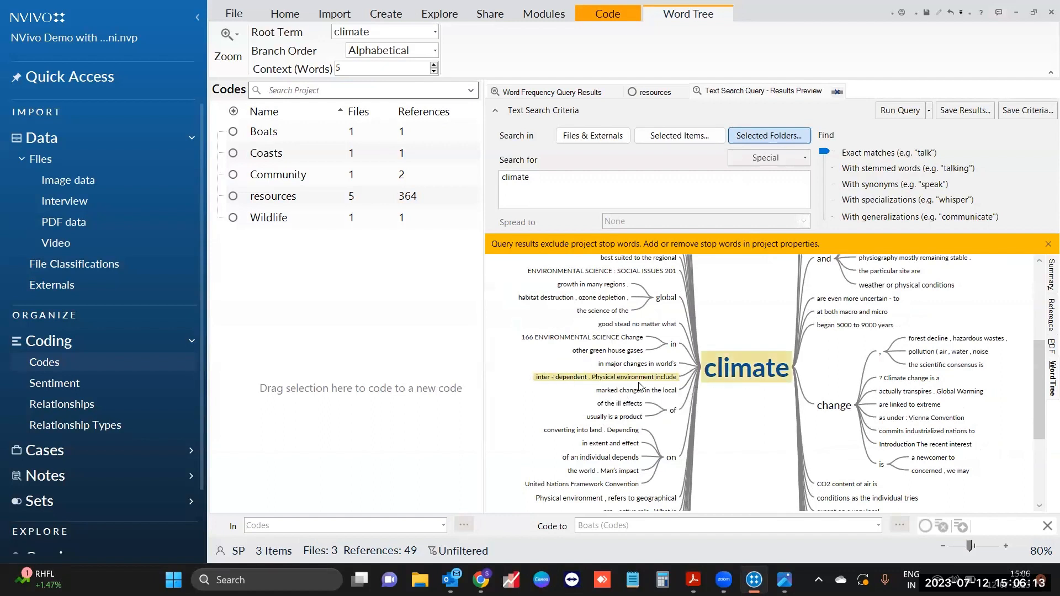
scroll(870, 386, "up", 1)
scroll(870, 386, "up", 4)
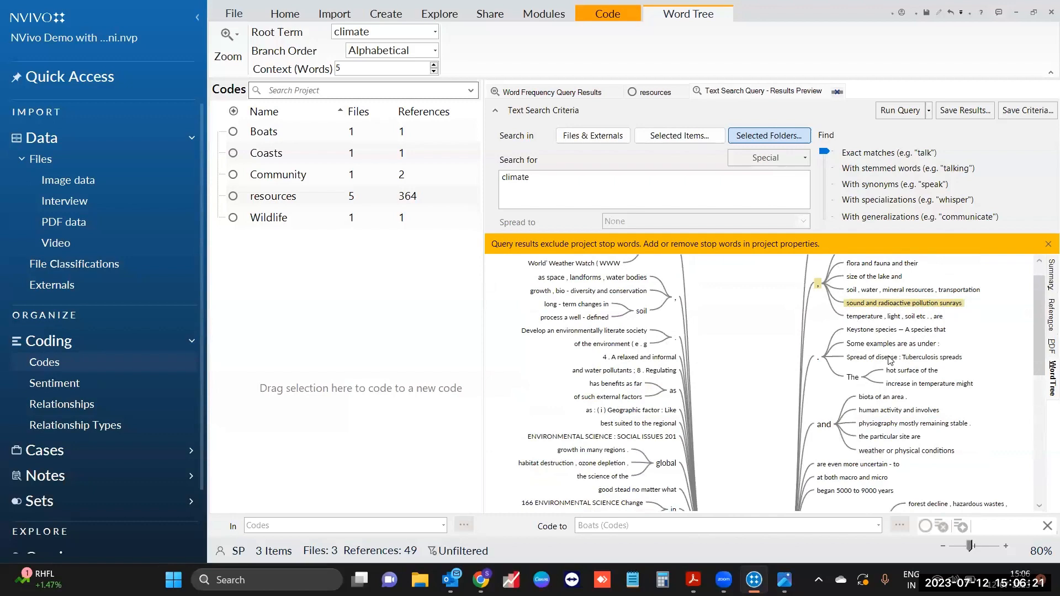
scroll(890, 359, "down", 2)
Step: Raise the word tree's Context (Words) from 5 to 10
mouse_move(755, 396)
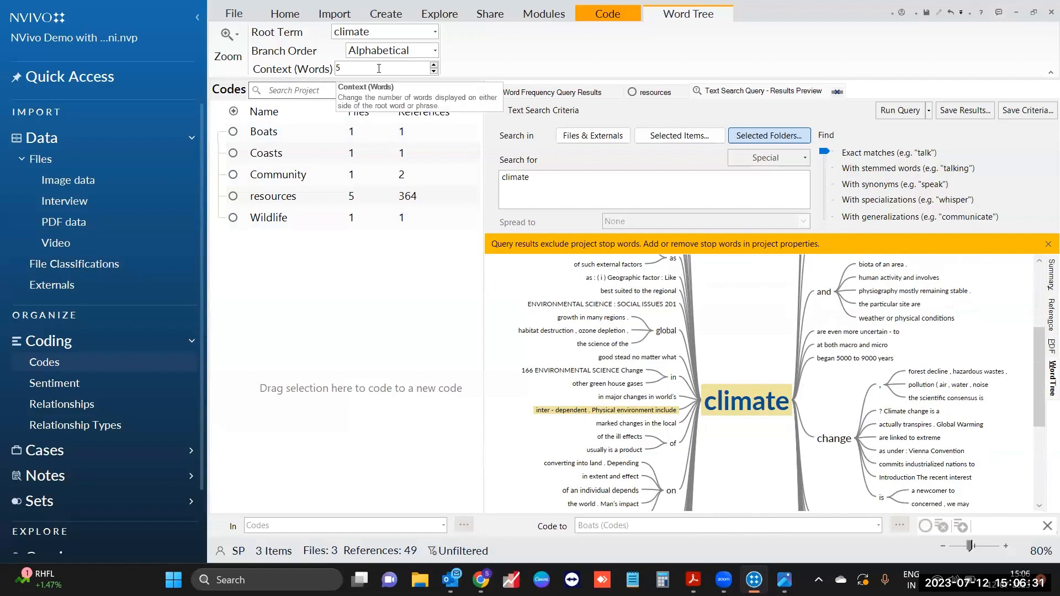
left_click(434, 65)
left_click(434, 65)
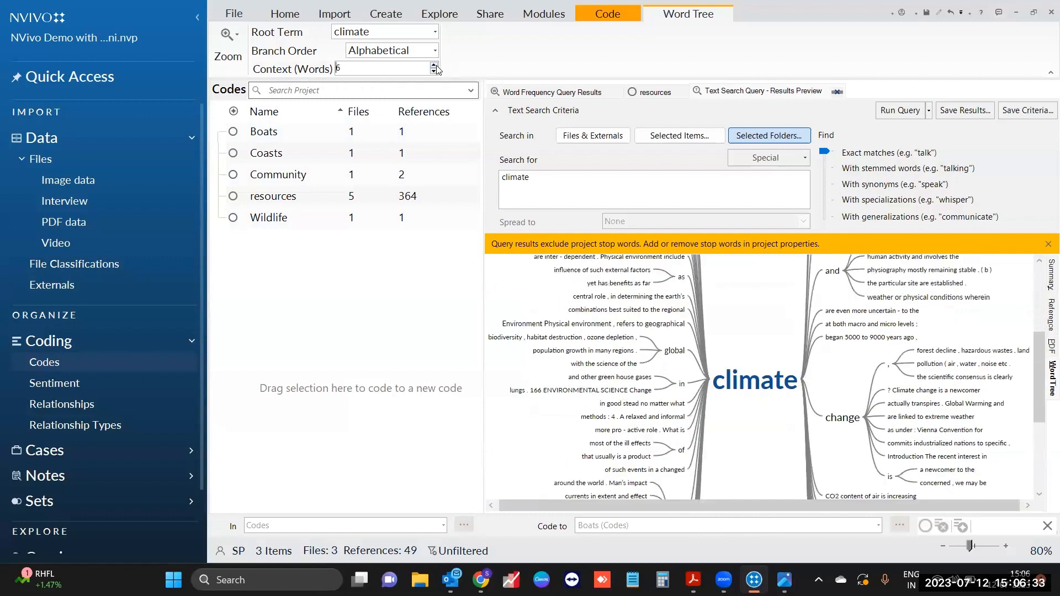
left_click(434, 64)
left_click(434, 65)
left_click(433, 64)
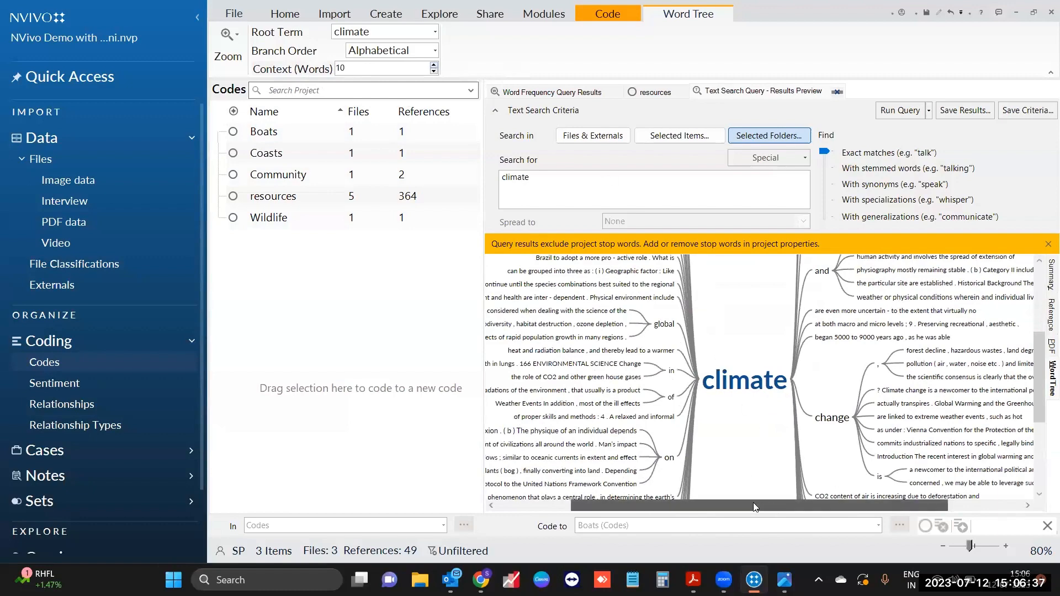
left_click_drag(754, 504, 724, 506)
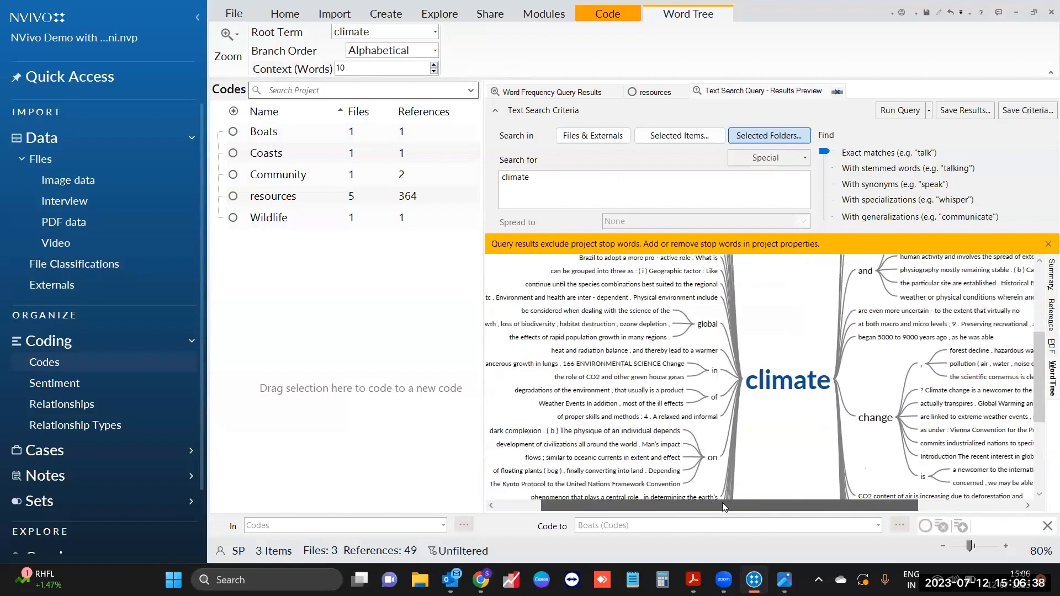
Step: Export the word tree as a JPEG named 'Text Search Query - Results Preview' to the Desktop
right_click(812, 330)
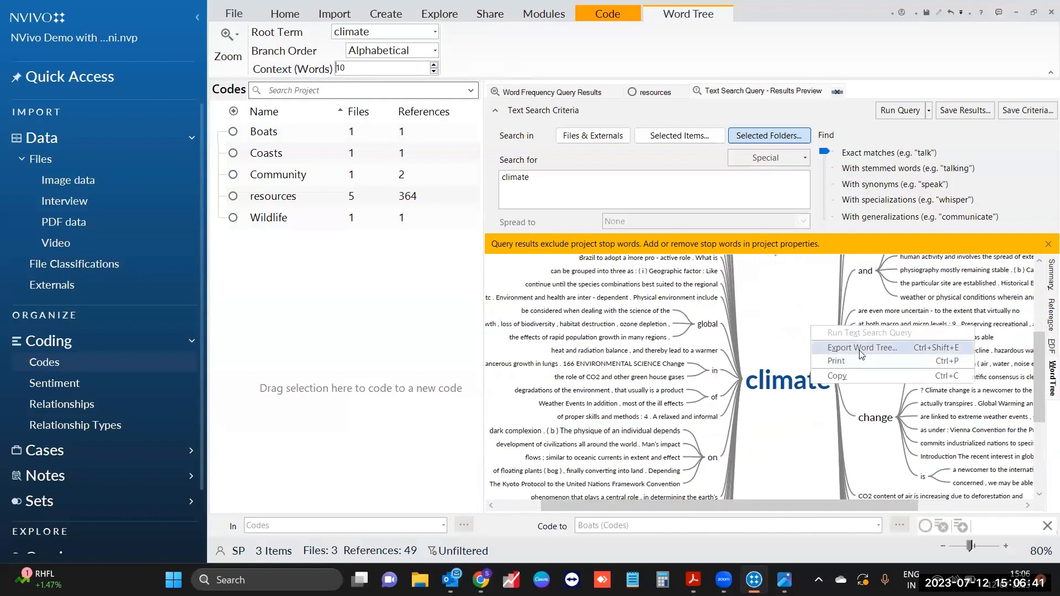
left_click(861, 349)
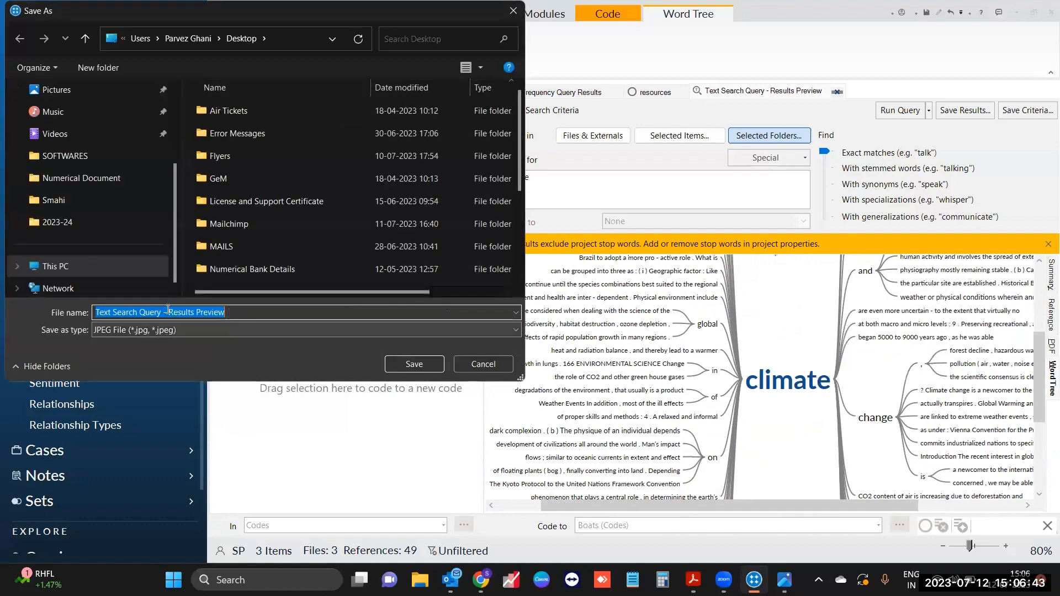
scroll(90, 199, "up", 1)
scroll(91, 207, "up", 2)
left_click(57, 156)
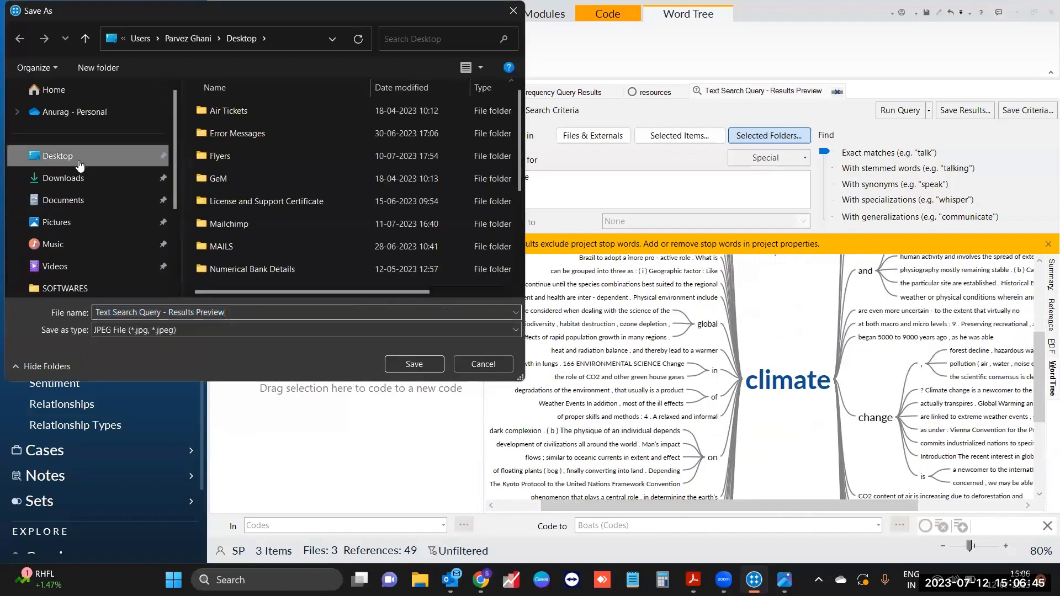
left_click(415, 364)
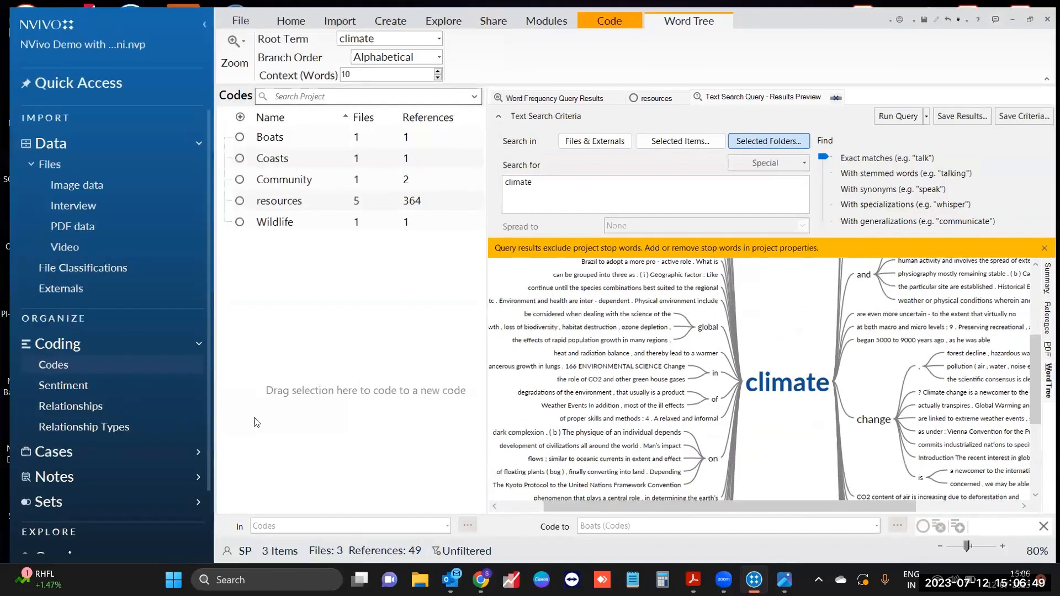
key("super+d")
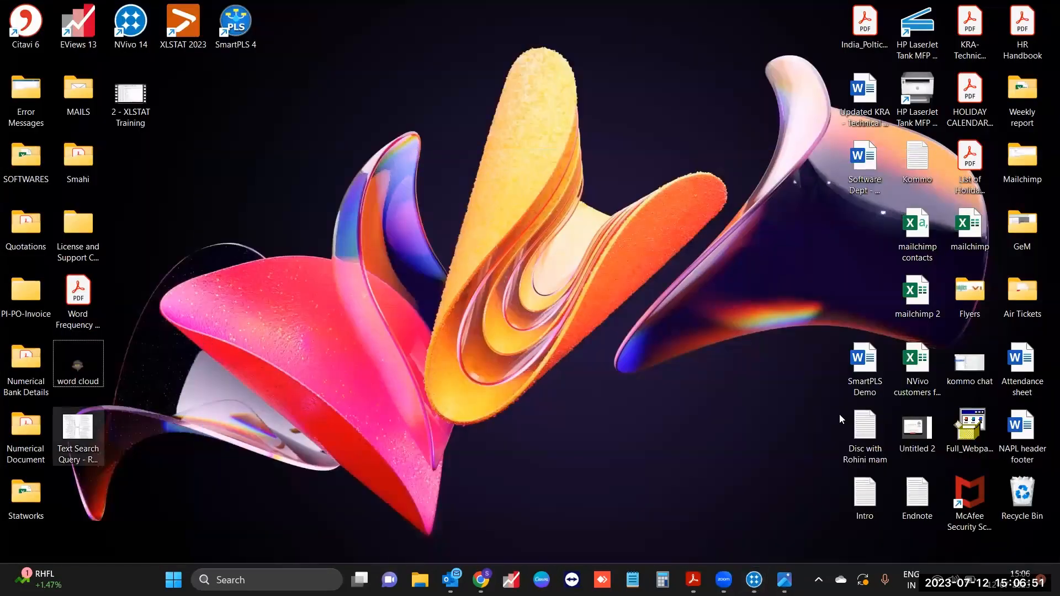
Step: Open the exported climate word tree JPEG in Photos, look it over, then close Photos
key("Return")
double_click(854, 6)
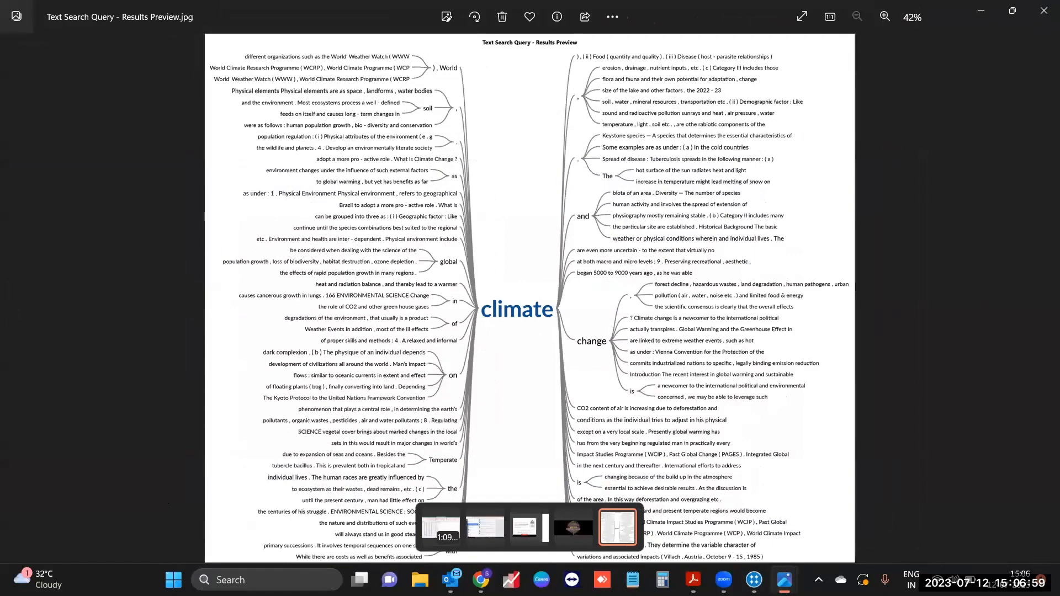
key("alt+F4")
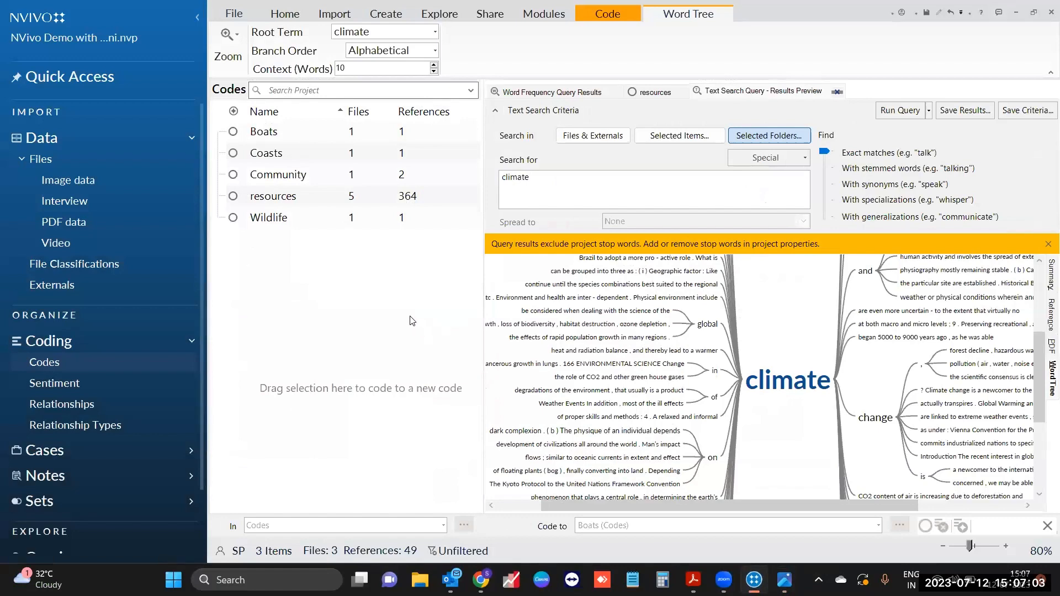
Step: Close the two query result tabs, select all eight Interview files, and launch Autocode
left_click(837, 93)
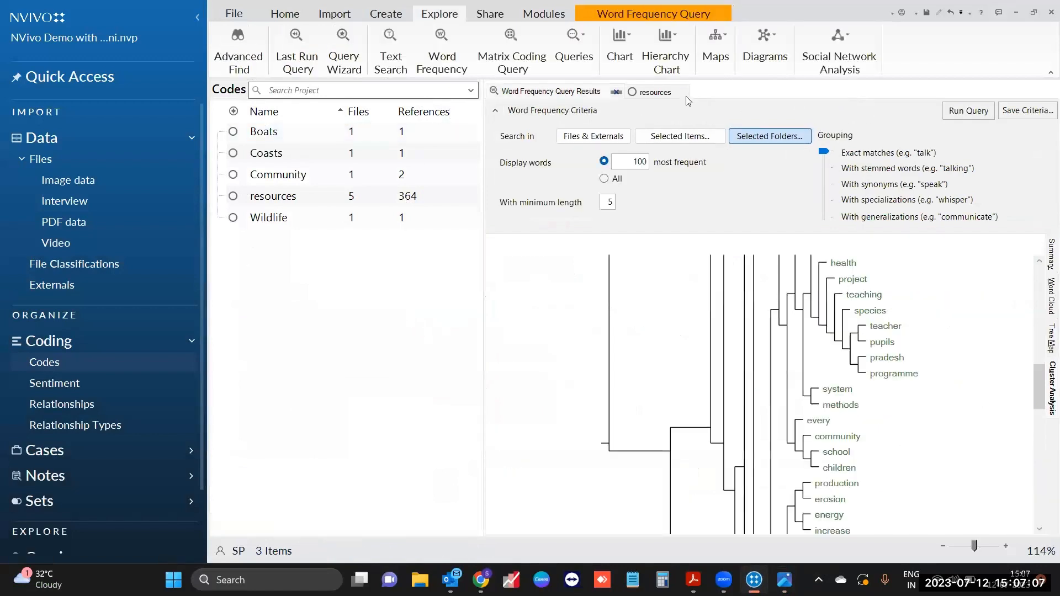
left_click(616, 92)
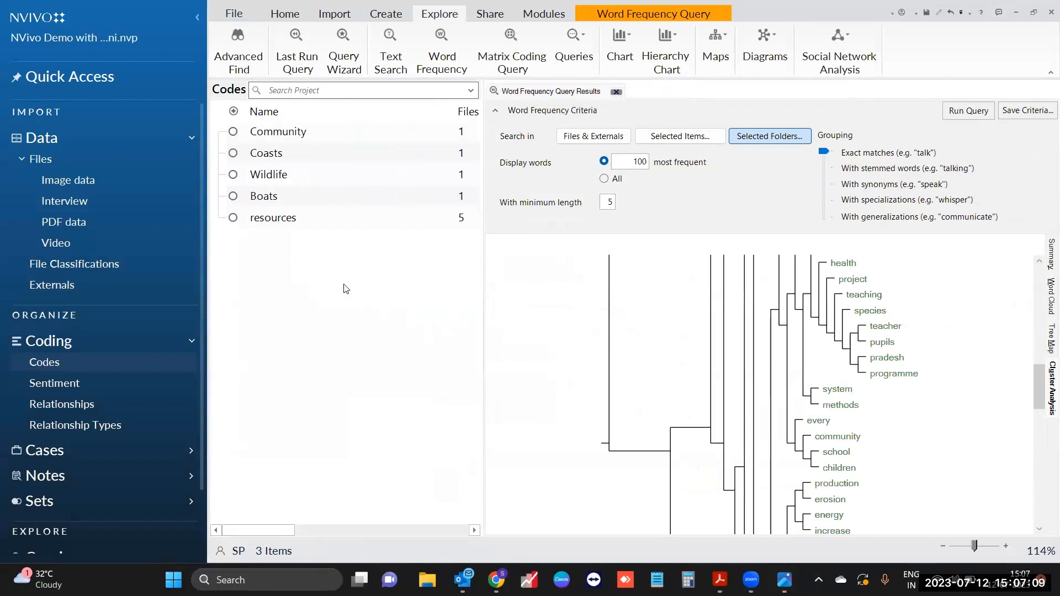
left_click(114, 200)
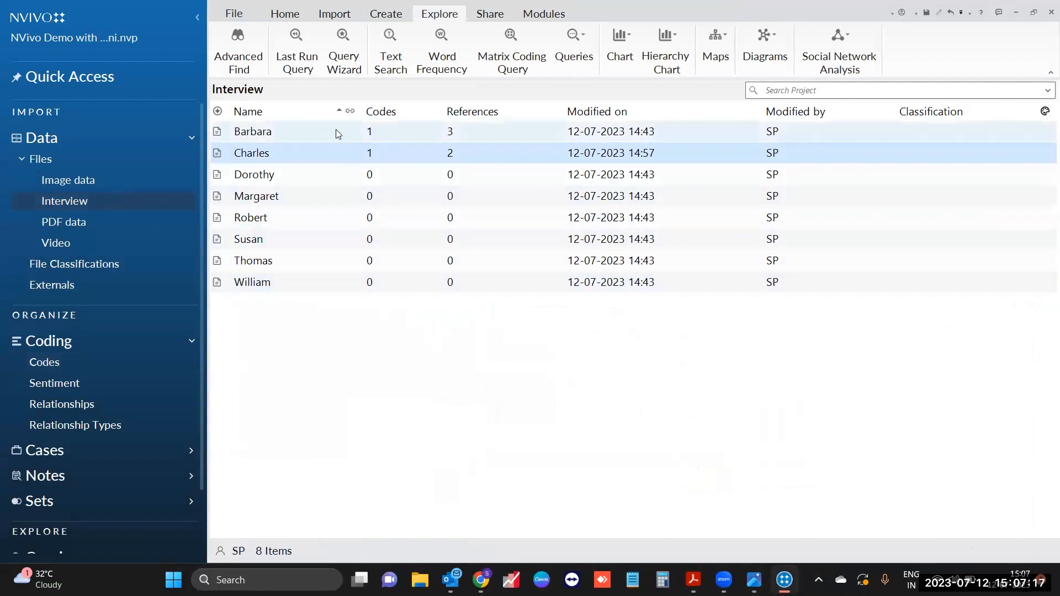
left_click_drag(336, 129, 353, 282)
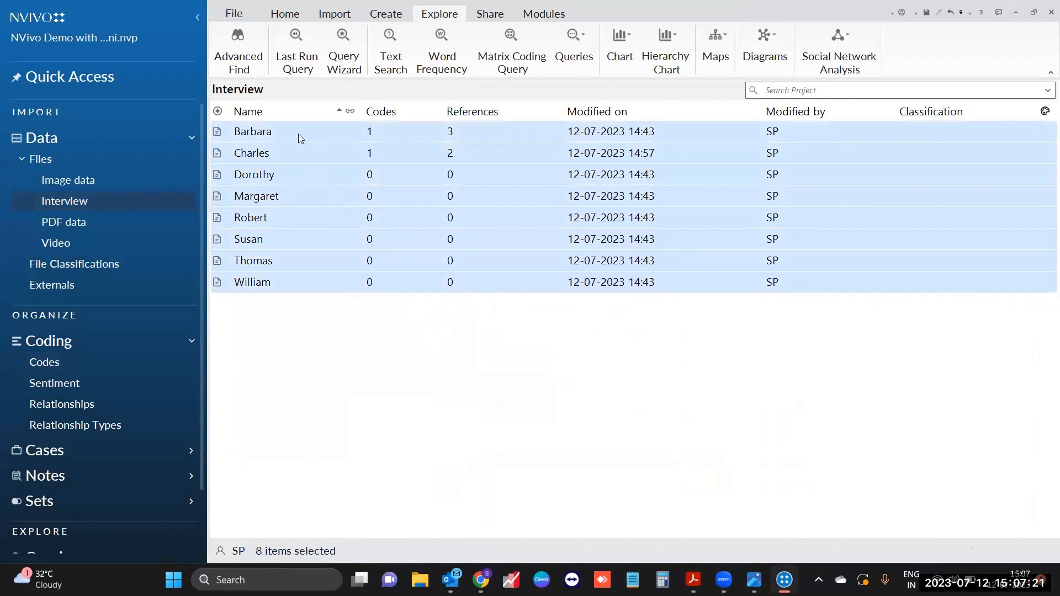
right_click(325, 177)
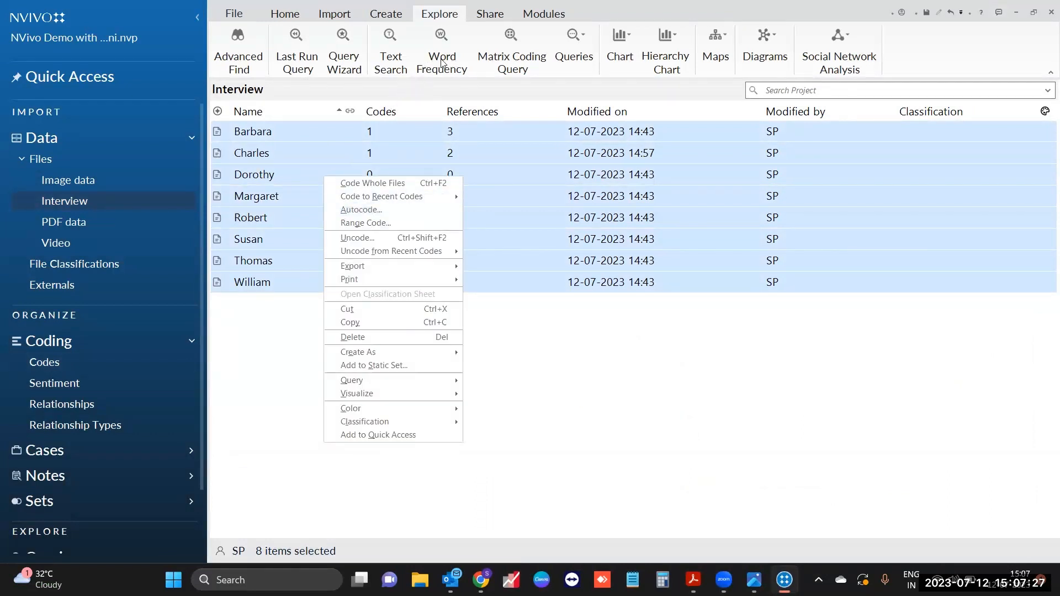
left_click(296, 18)
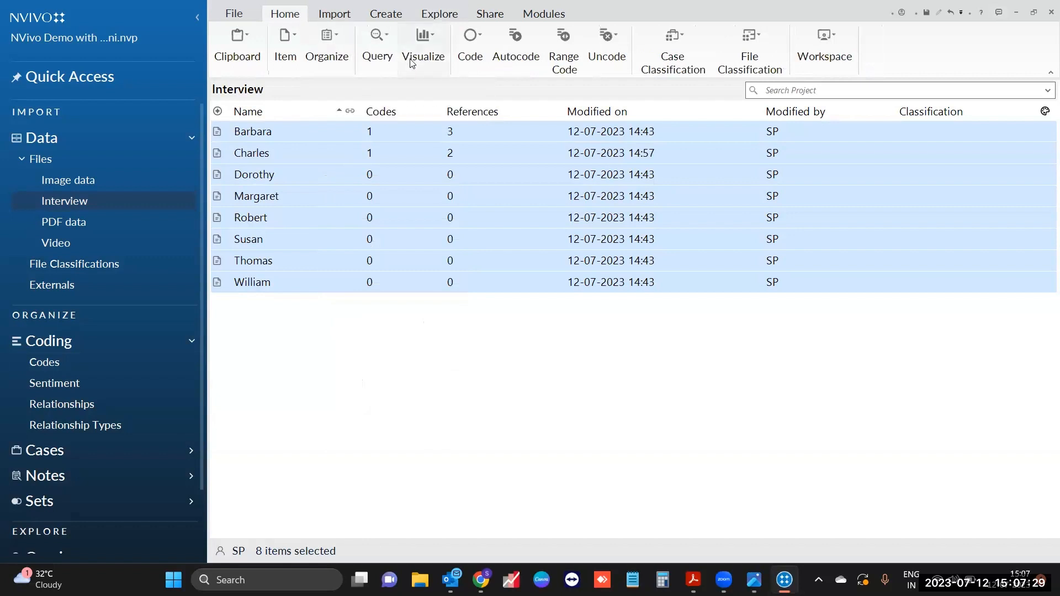
left_click(520, 64)
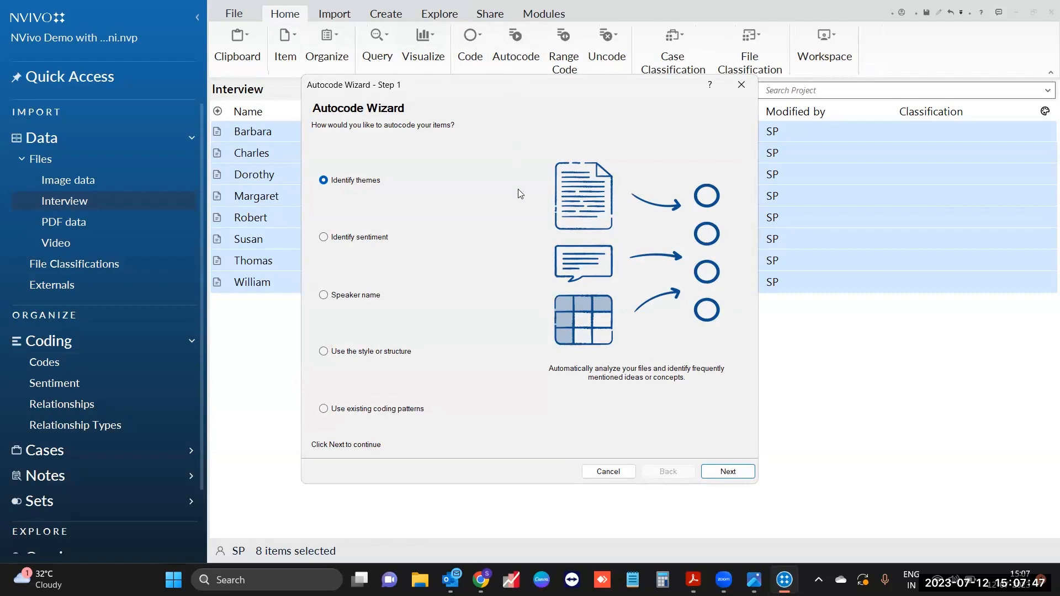
Step: Preview the sentiment, speaker, style and existing-coding options, then proceed with Identify themes
left_click(365, 243)
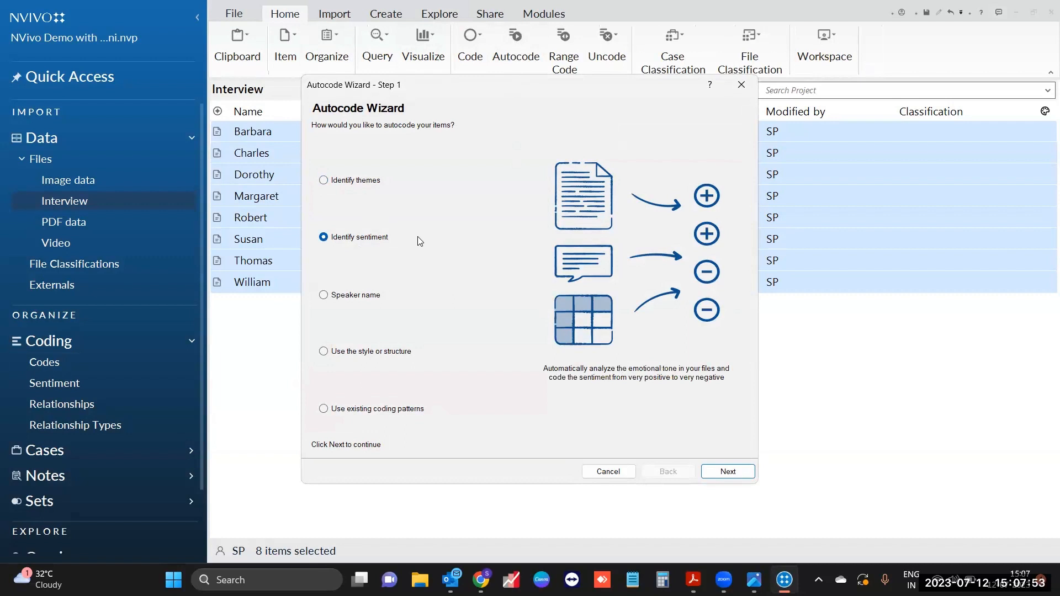
left_click(381, 296)
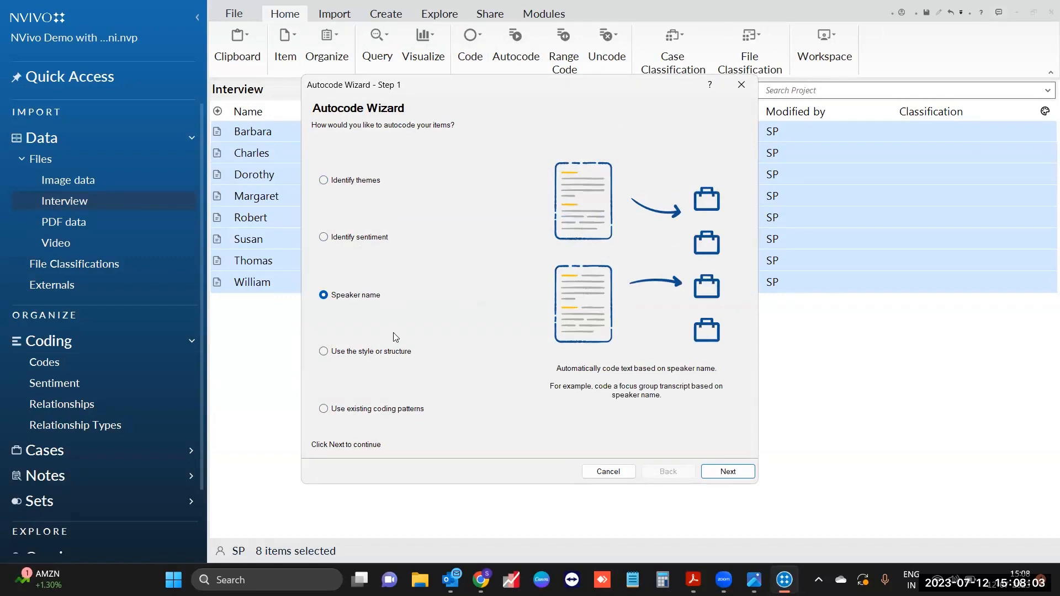
left_click(386, 356)
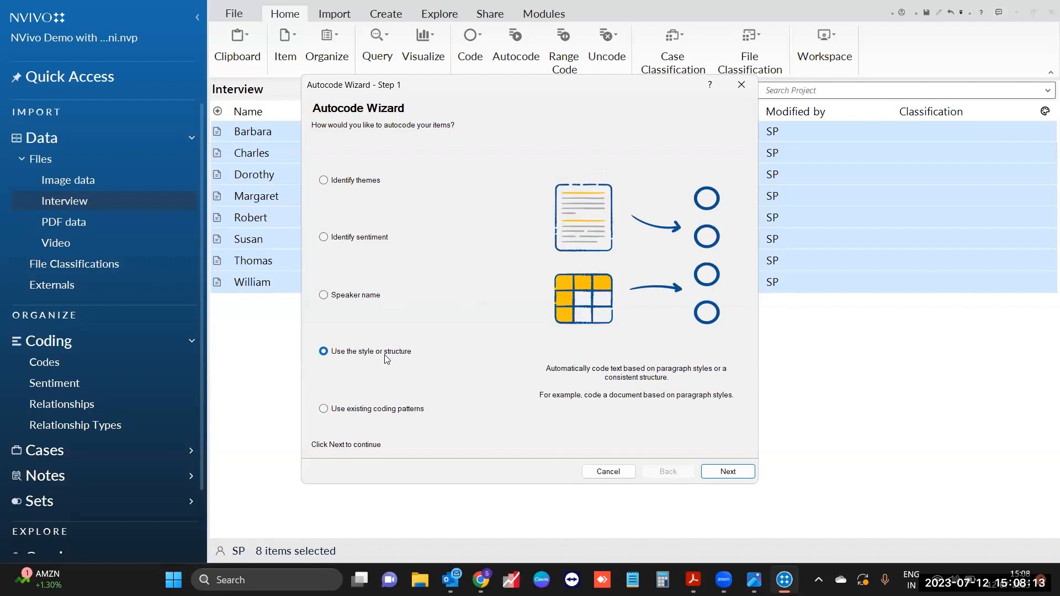
left_click(401, 411)
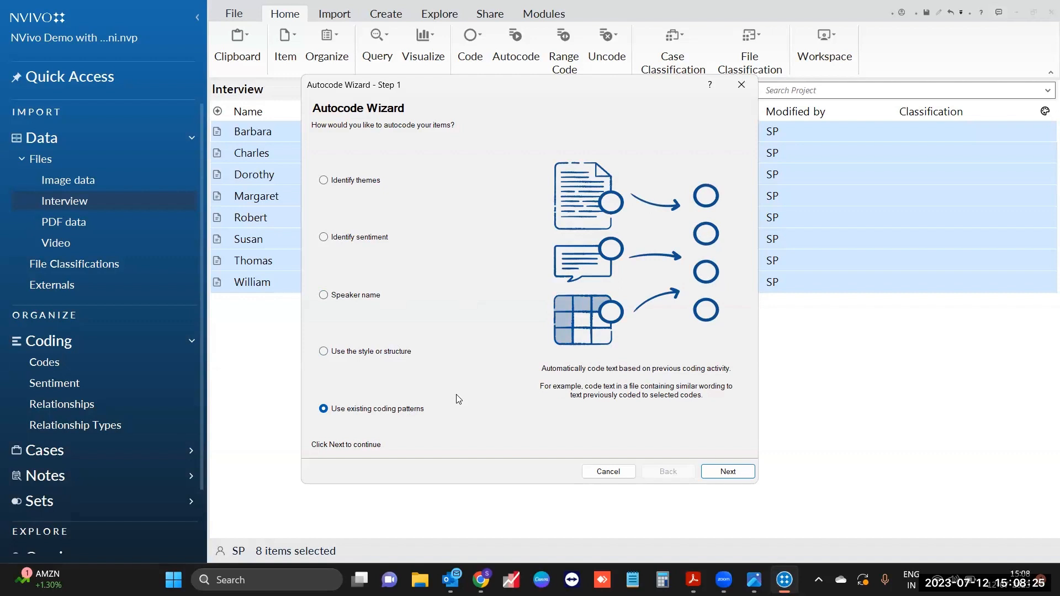
left_click(372, 183)
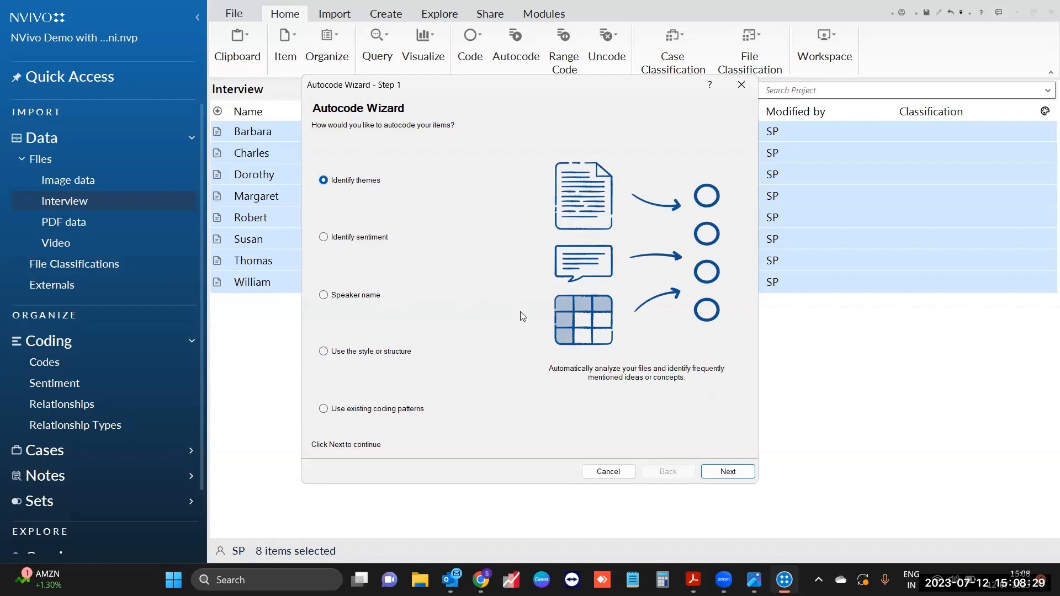
left_click(742, 477)
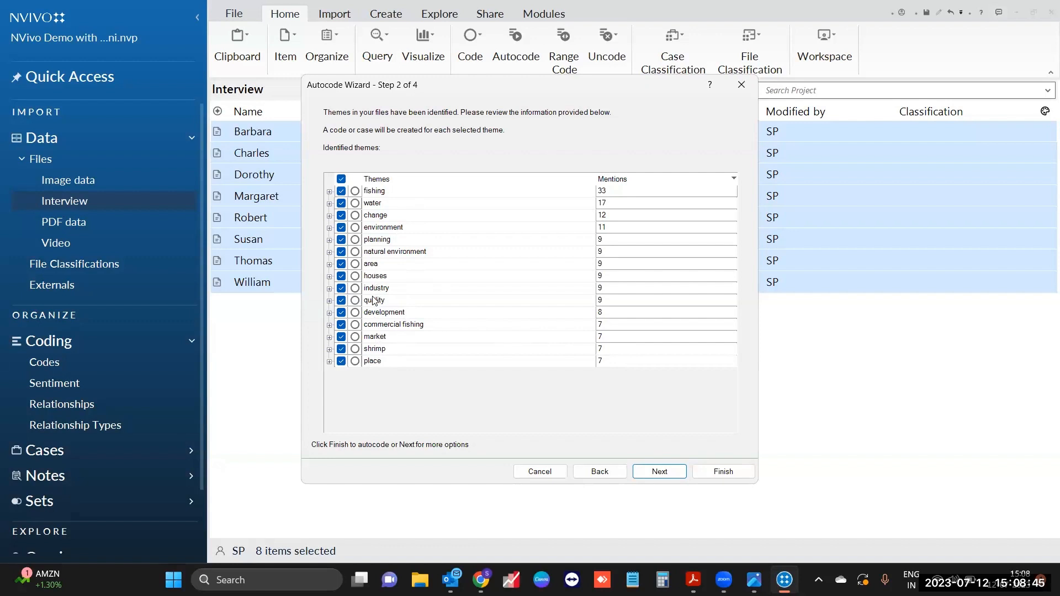
Step: Uncheck place, shrimp, market, quality, industry, houses and area, keeping eight themes
left_click(341, 360)
left_click(341, 349)
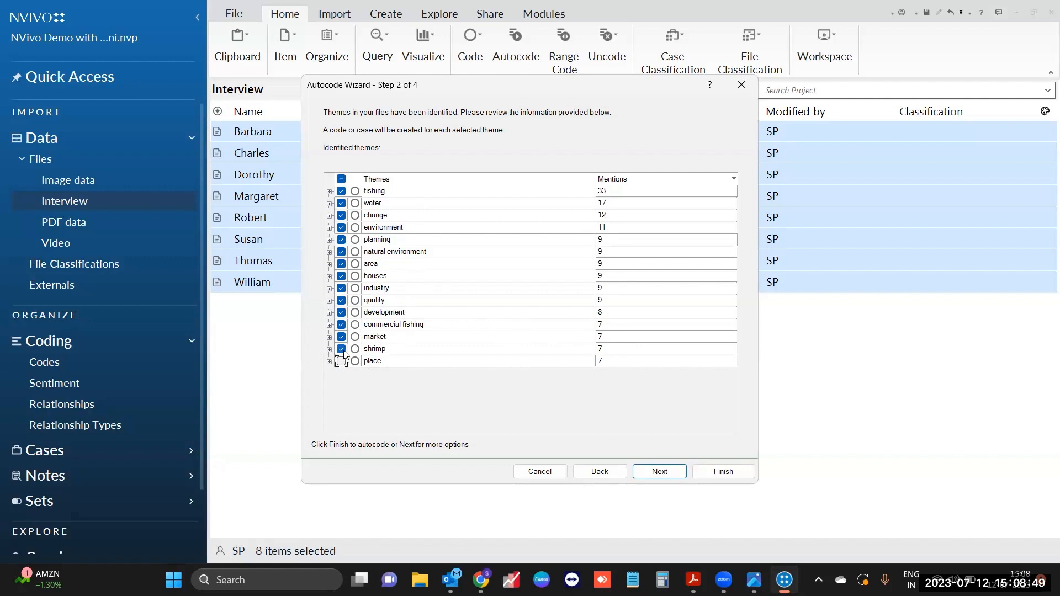
left_click(341, 336)
left_click(341, 300)
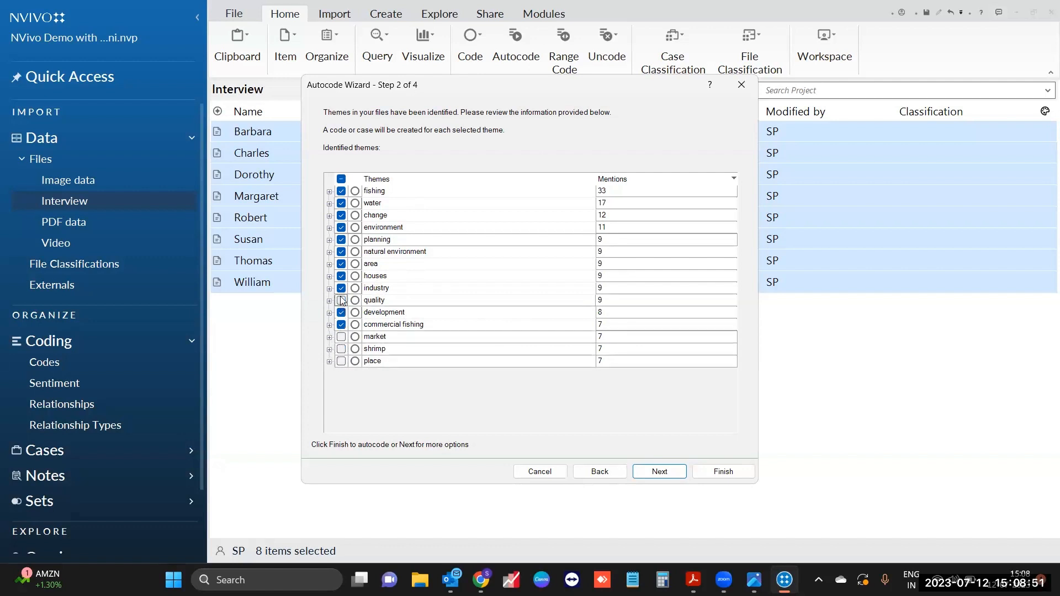
left_click(341, 288)
left_click(341, 276)
left_click(341, 264)
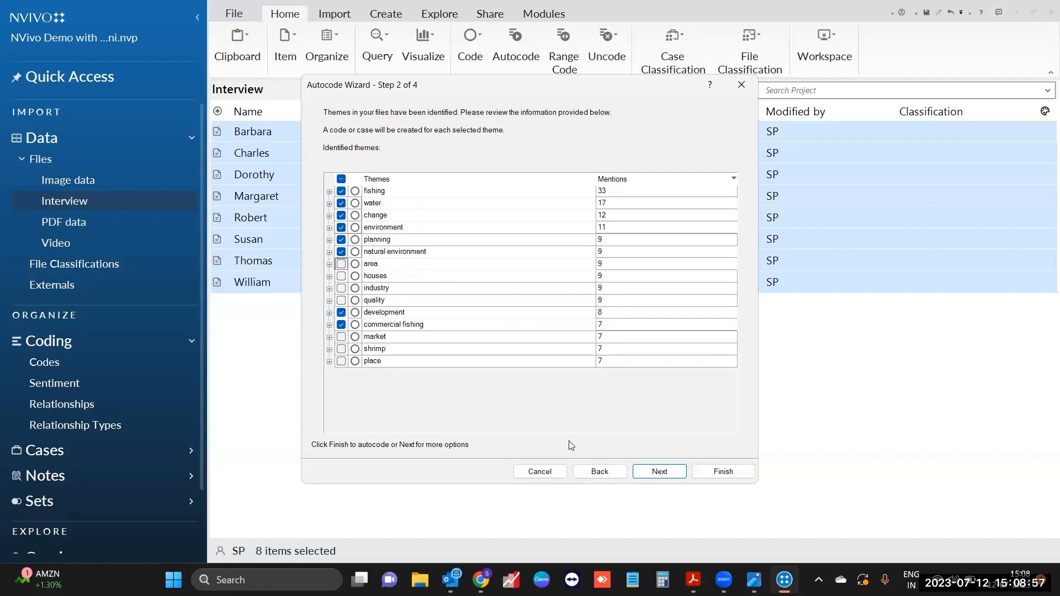
left_click(642, 474)
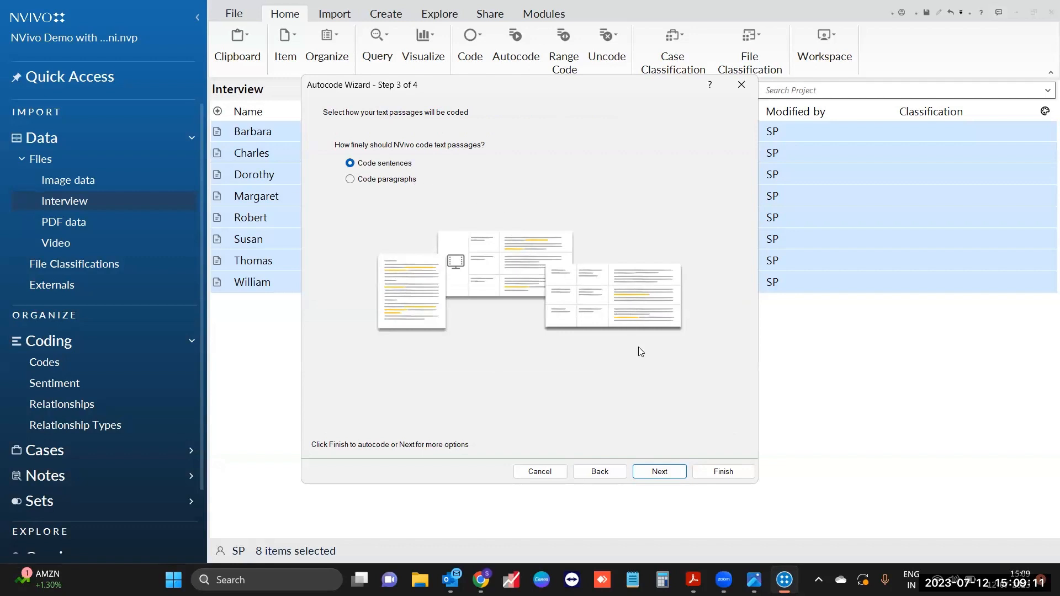
Step: Code by sentences into an Autocoded Themes folder under Codes and finish the wizard
left_click(659, 471)
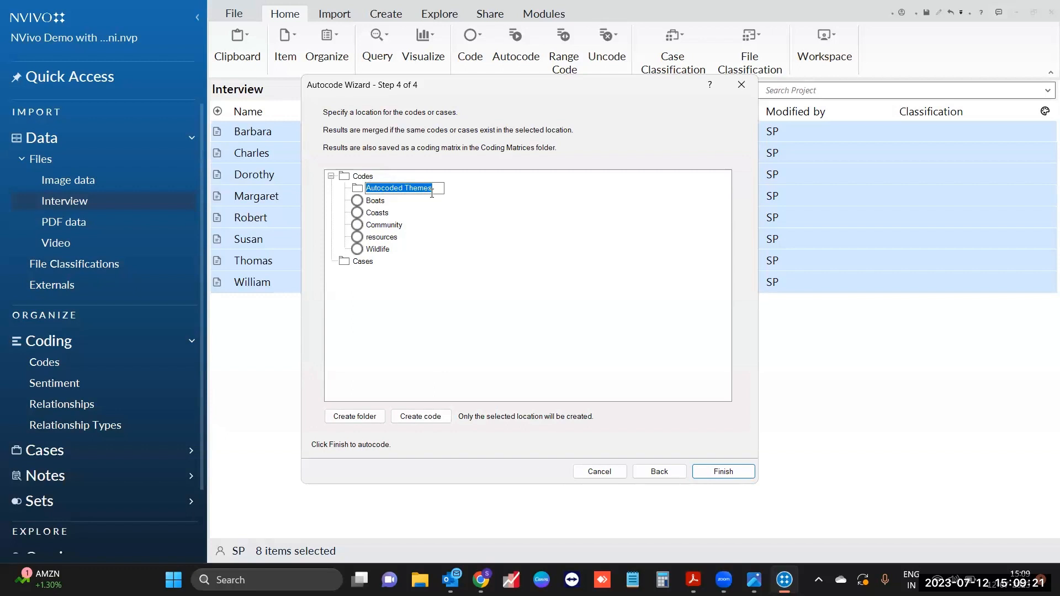
left_click(729, 476)
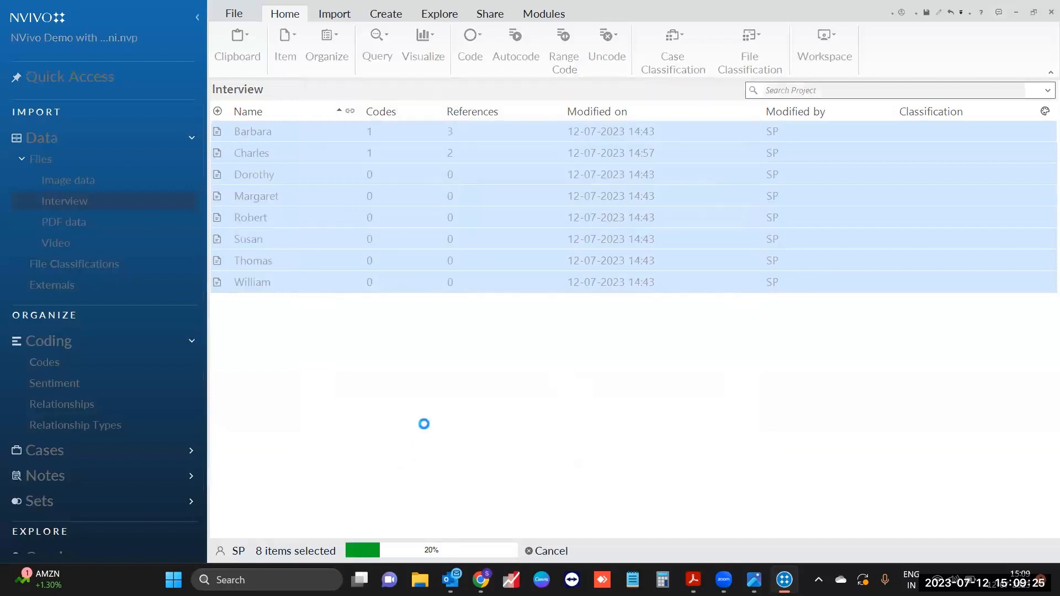
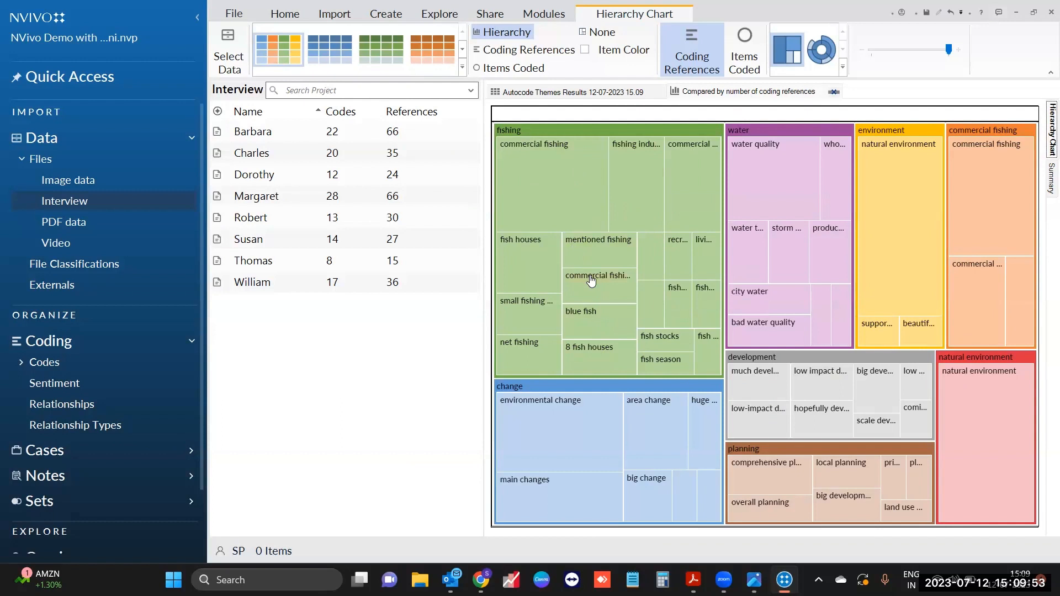
Step: Show the Autocode Themes Results as a matrix and narrow its file-name column to reveal more codes
left_click(601, 95)
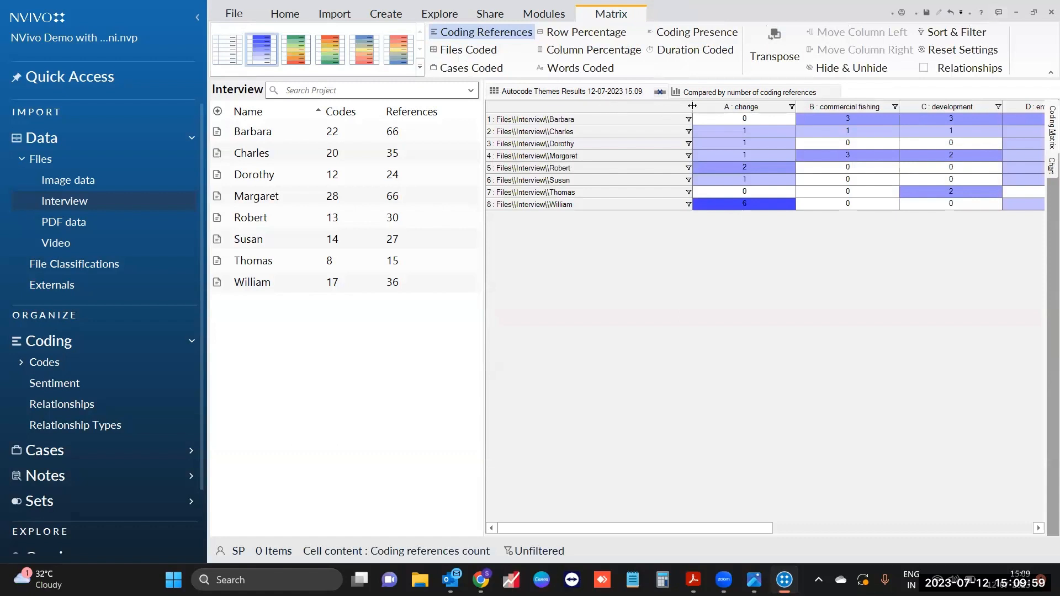
left_click_drag(693, 107, 617, 107)
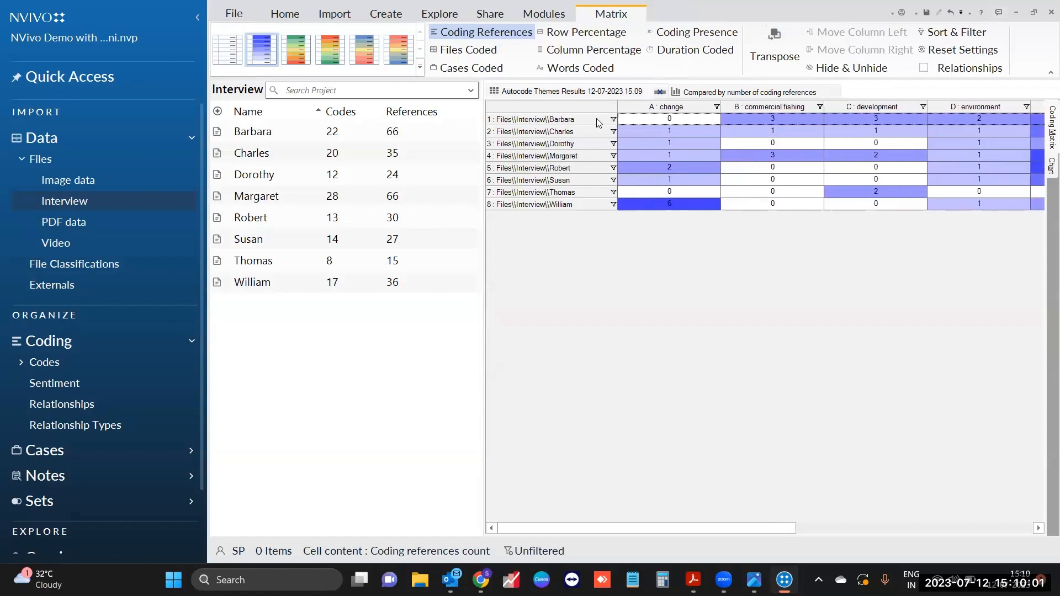
left_click(601, 122)
left_click(568, 193)
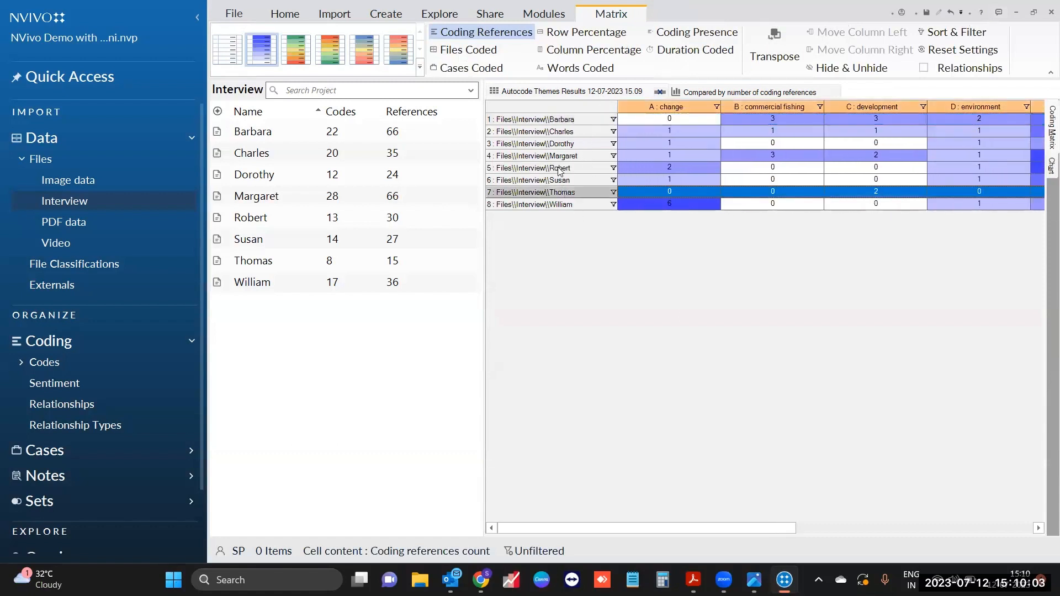
left_click(558, 170)
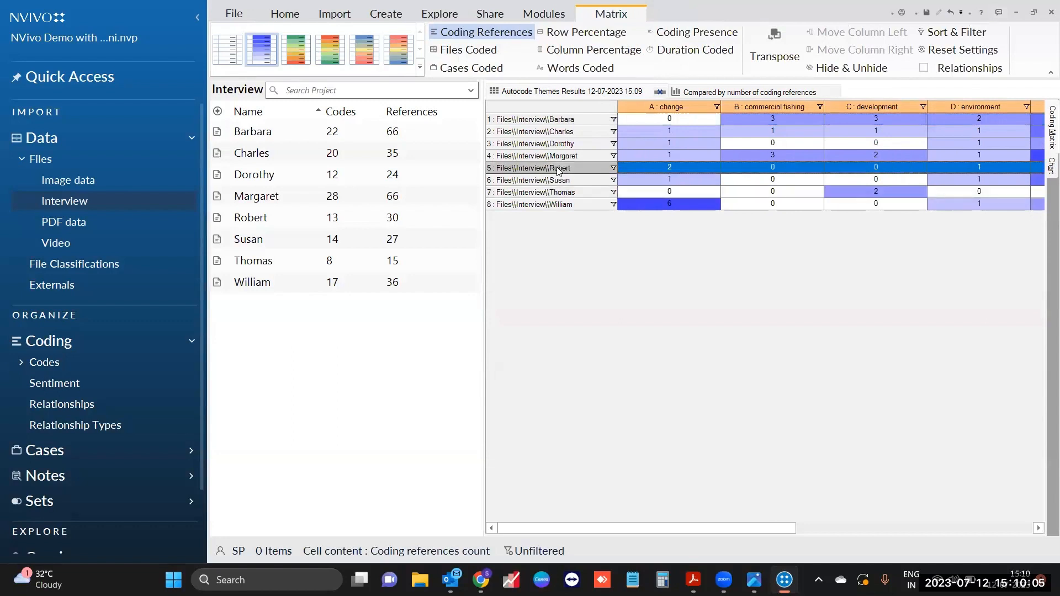
left_click(747, 107)
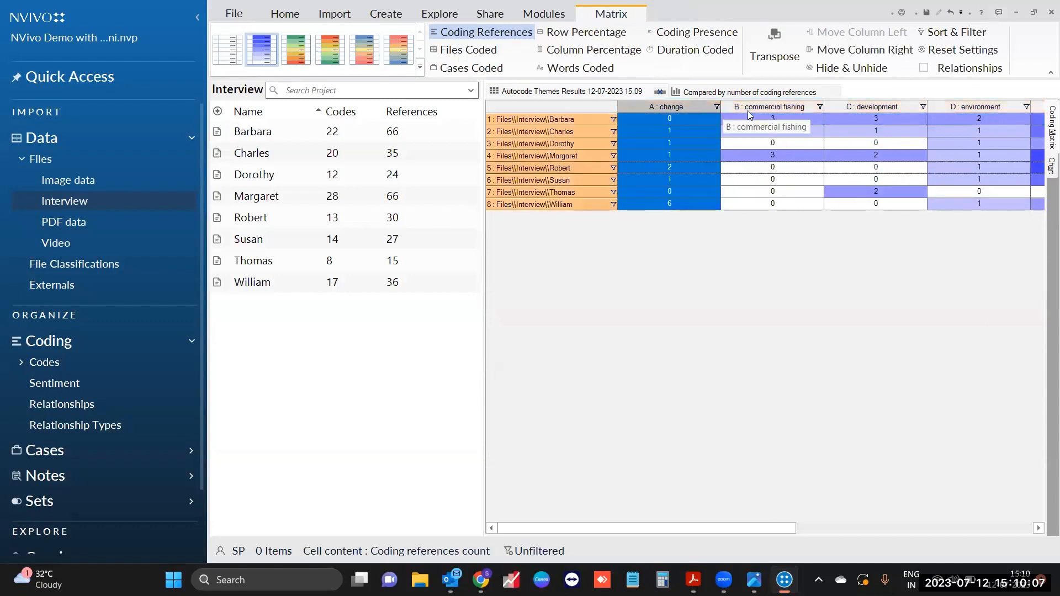
left_click(864, 107)
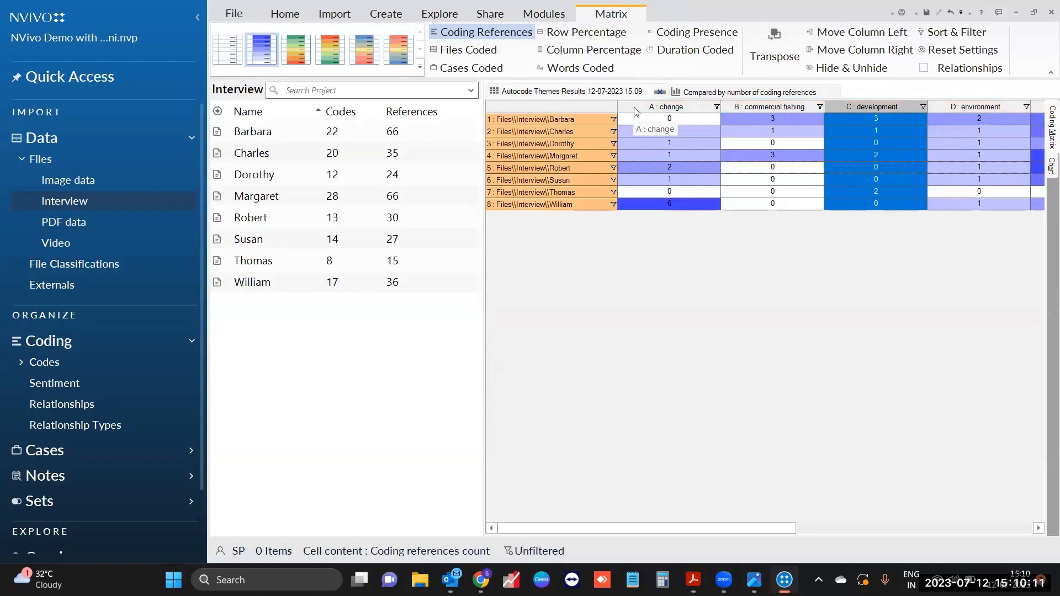
Step: Transpose the themes matrix so codes become rows, and shade its cells green-yellow-red
left_click(775, 52)
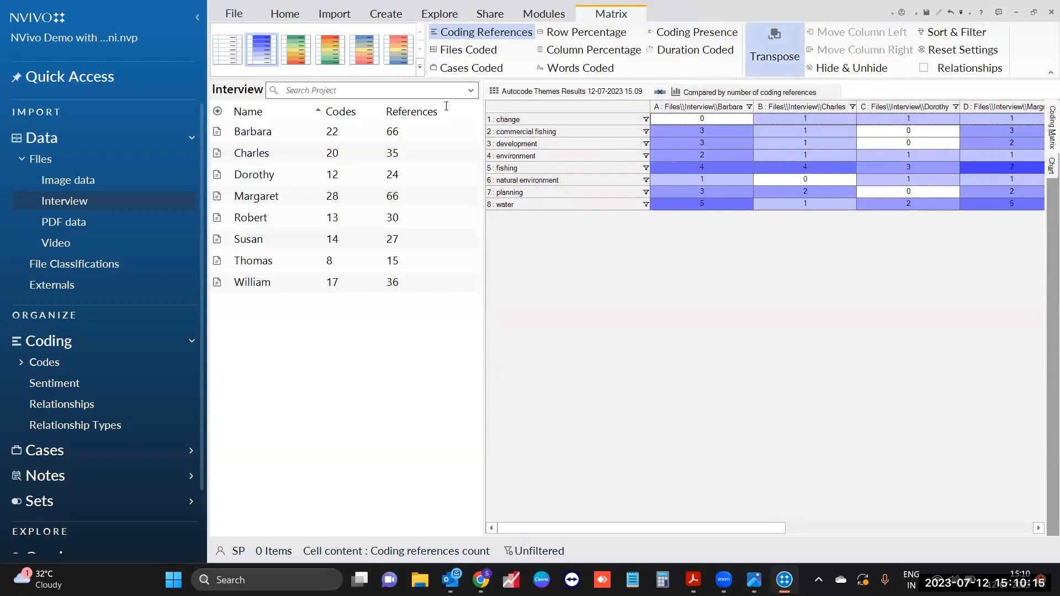
left_click(331, 54)
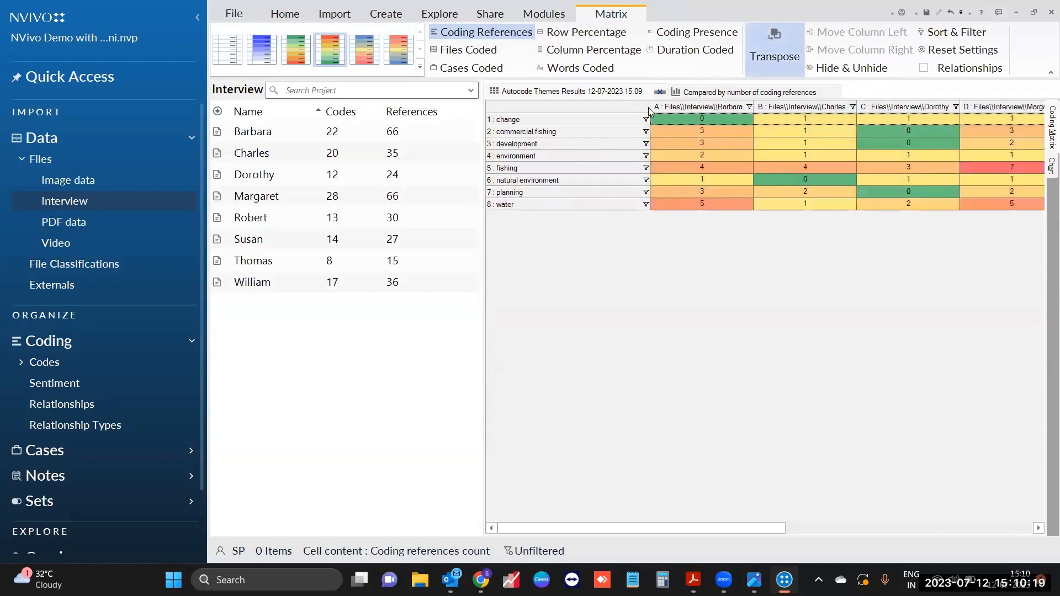
left_click_drag(650, 106, 582, 108)
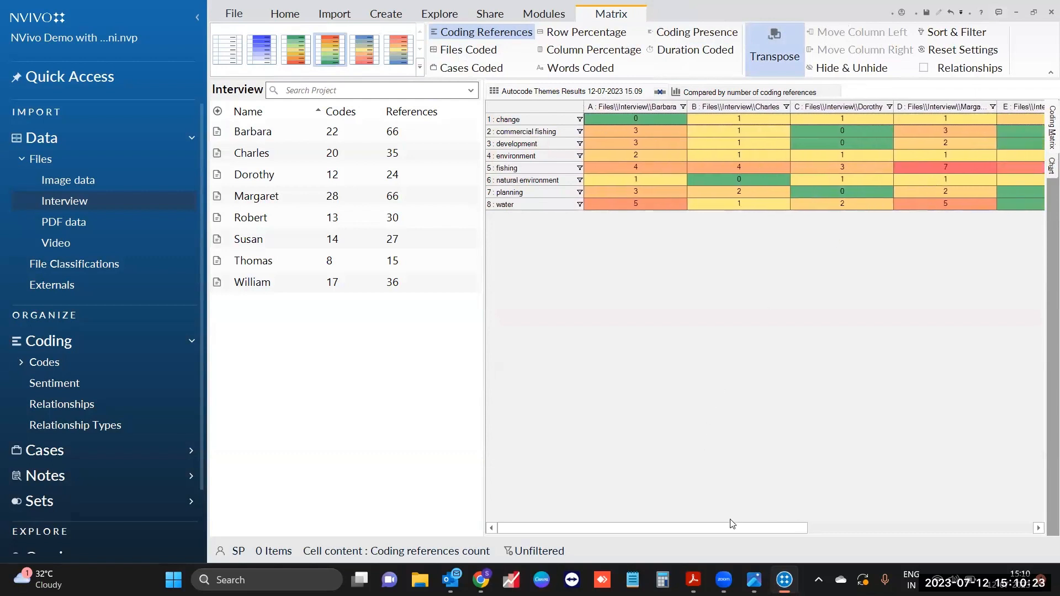
Step: Open Margaret's 7 references coded to fishing from the matrix cell
left_click_drag(739, 527, 794, 528)
left_click(883, 168)
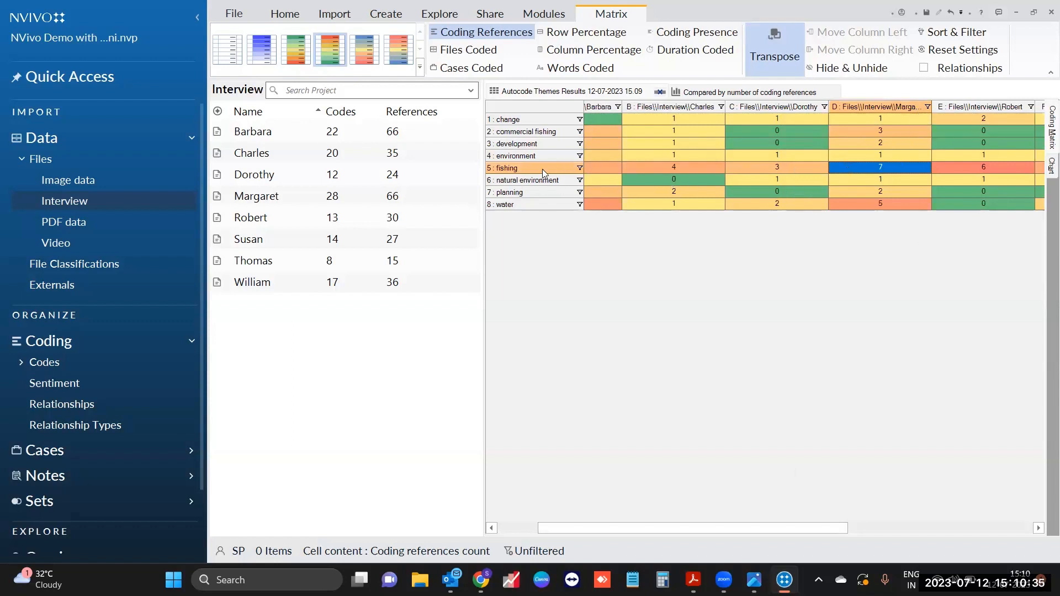
double_click(889, 168)
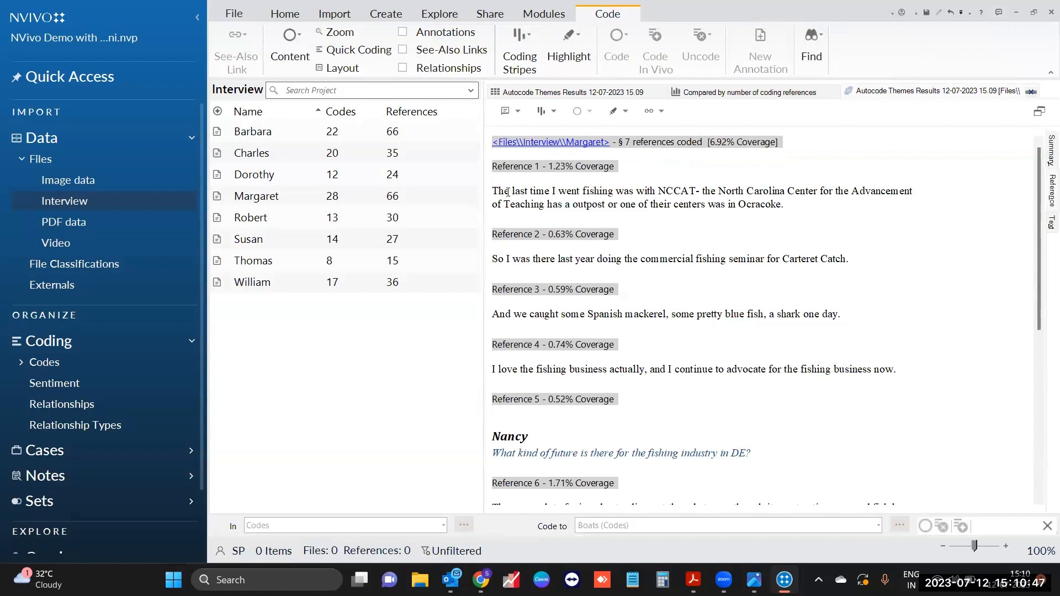
Step: Highlight 'fishing' and 'fish' in Margaret's references, then return to the themes matrix
left_click_drag(583, 190, 612, 191)
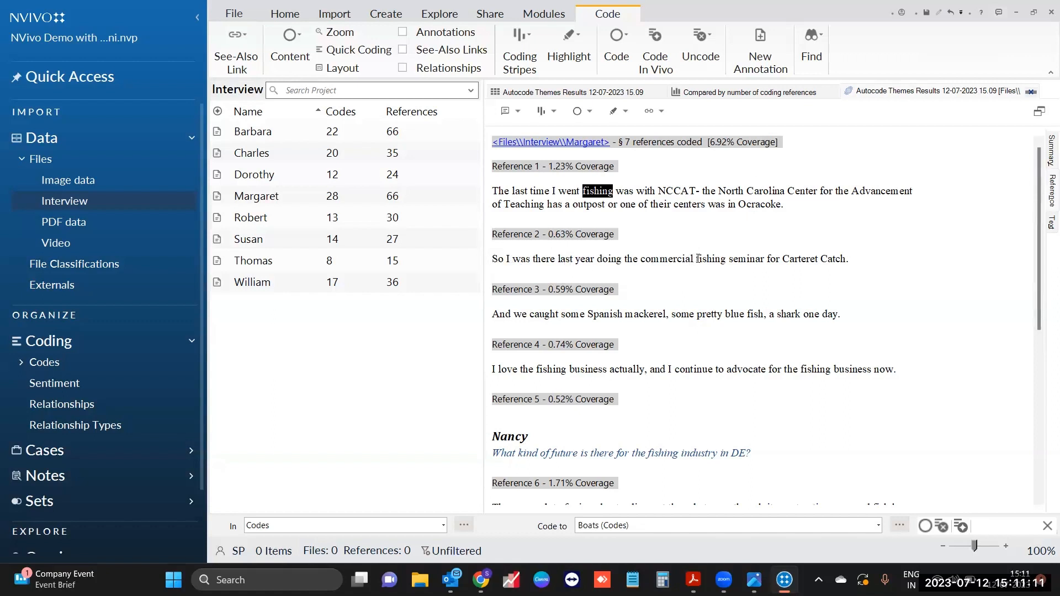
left_click_drag(697, 259, 726, 259)
left_click(622, 315)
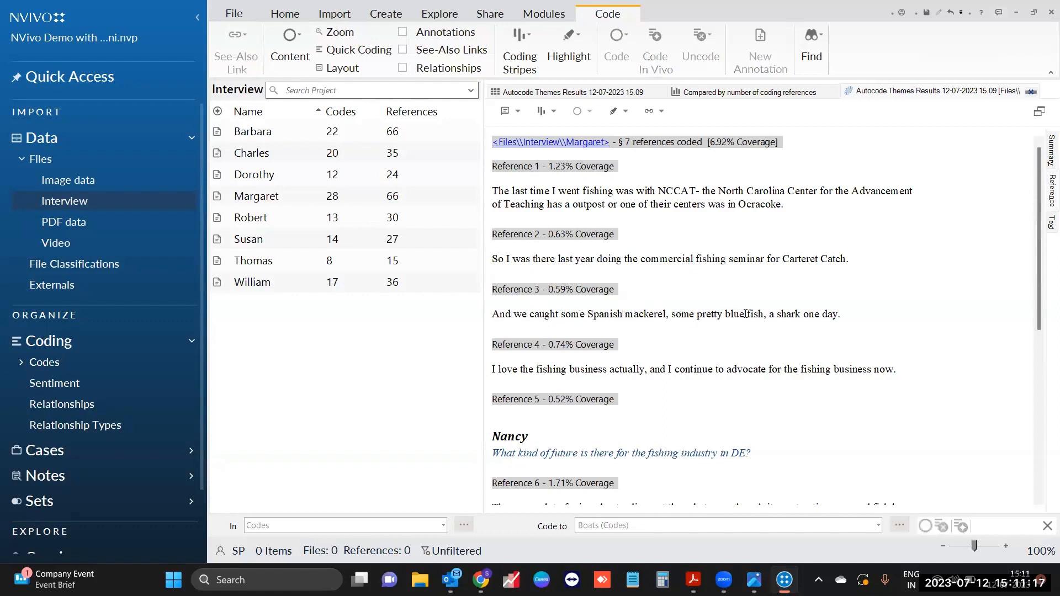
left_click_drag(746, 313, 762, 313)
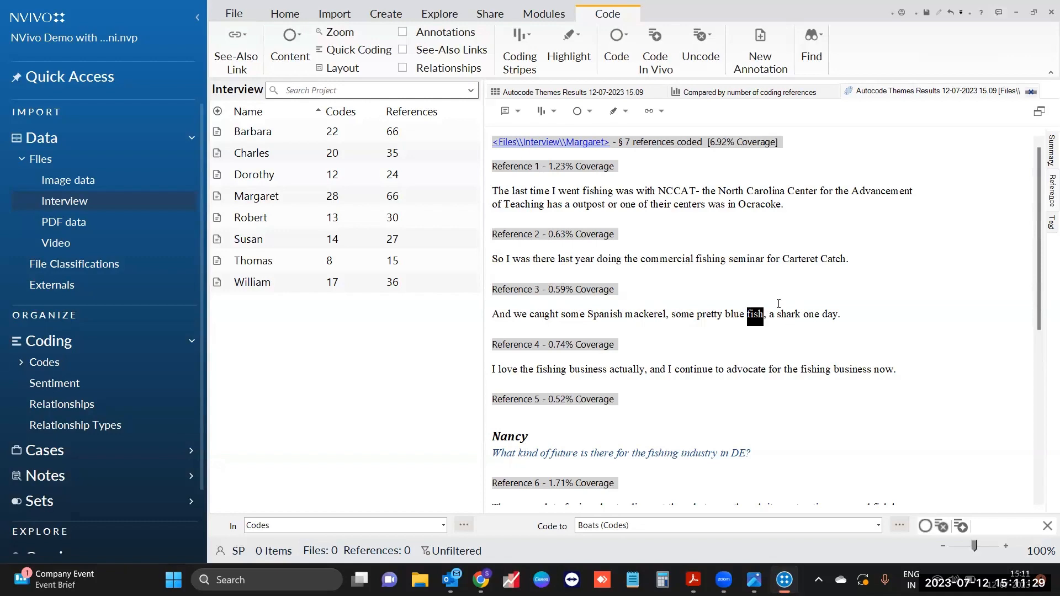
scroll(923, 280, "down", 5)
scroll(924, 221, "up", 5)
left_click(588, 97)
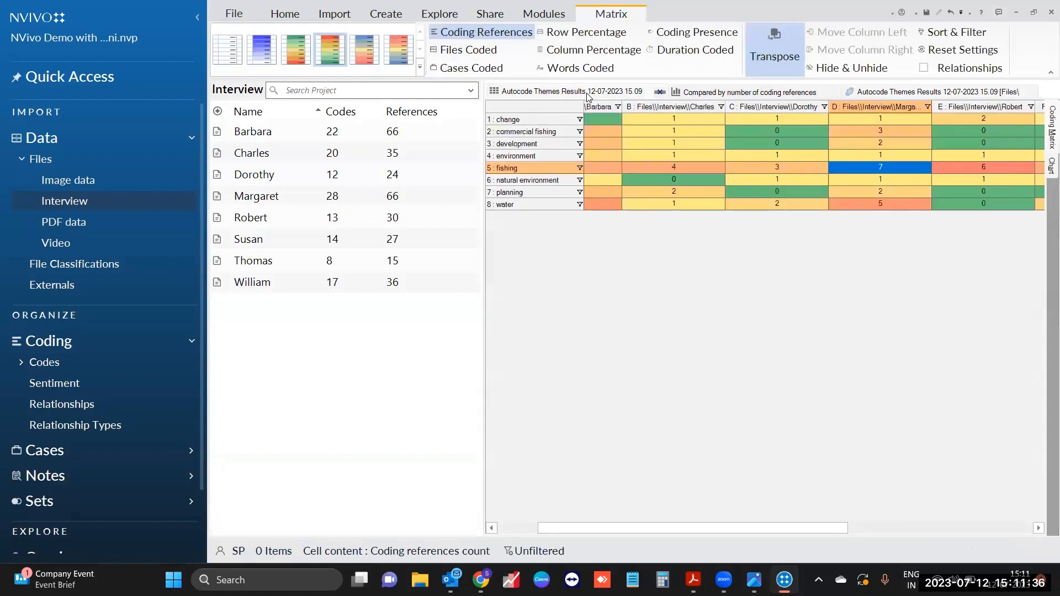
right_click(675, 236)
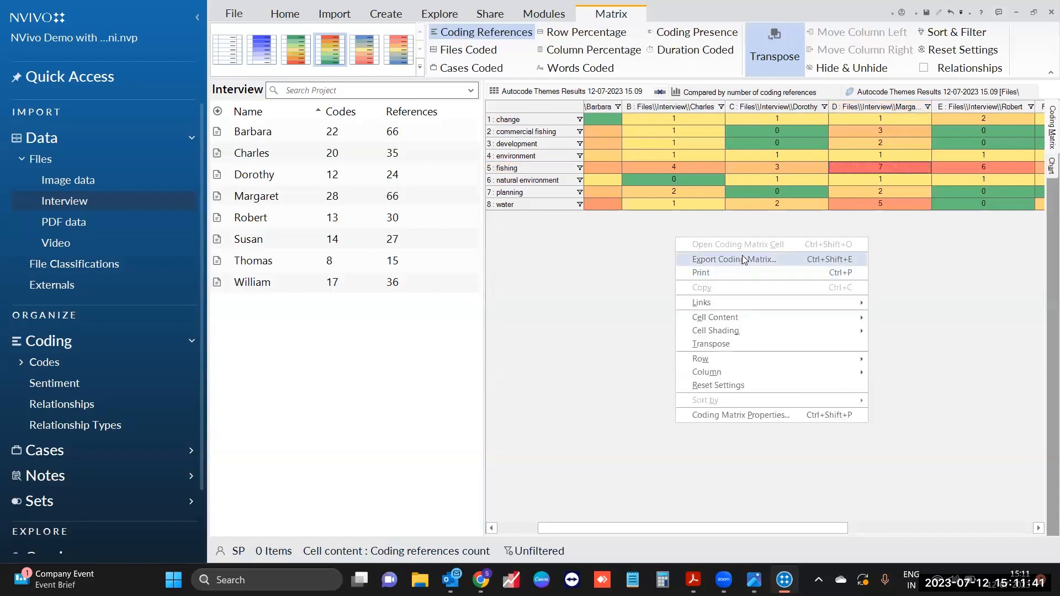
left_click(744, 259)
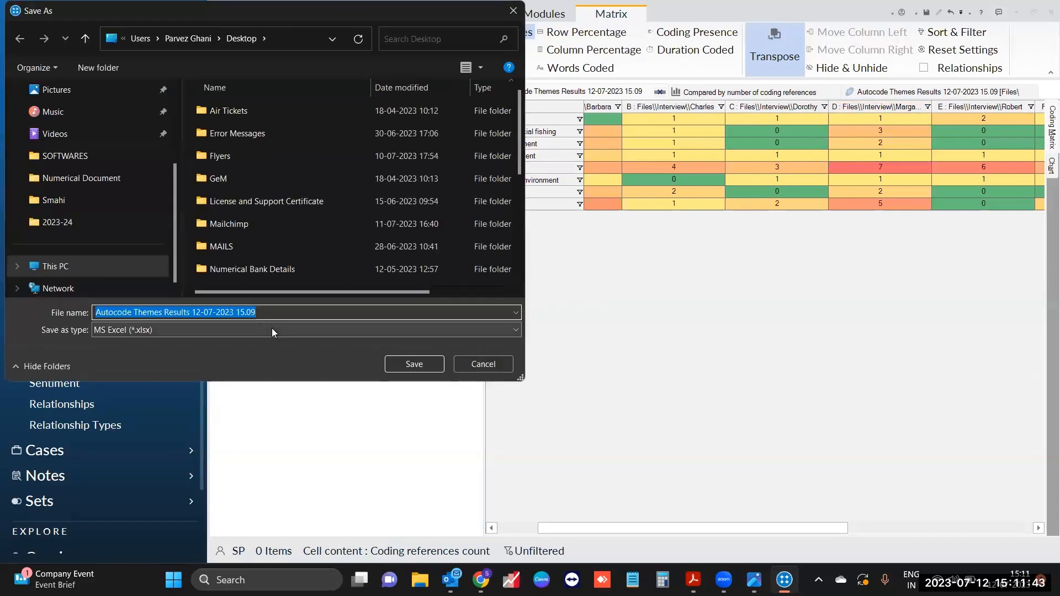
left_click(271, 329)
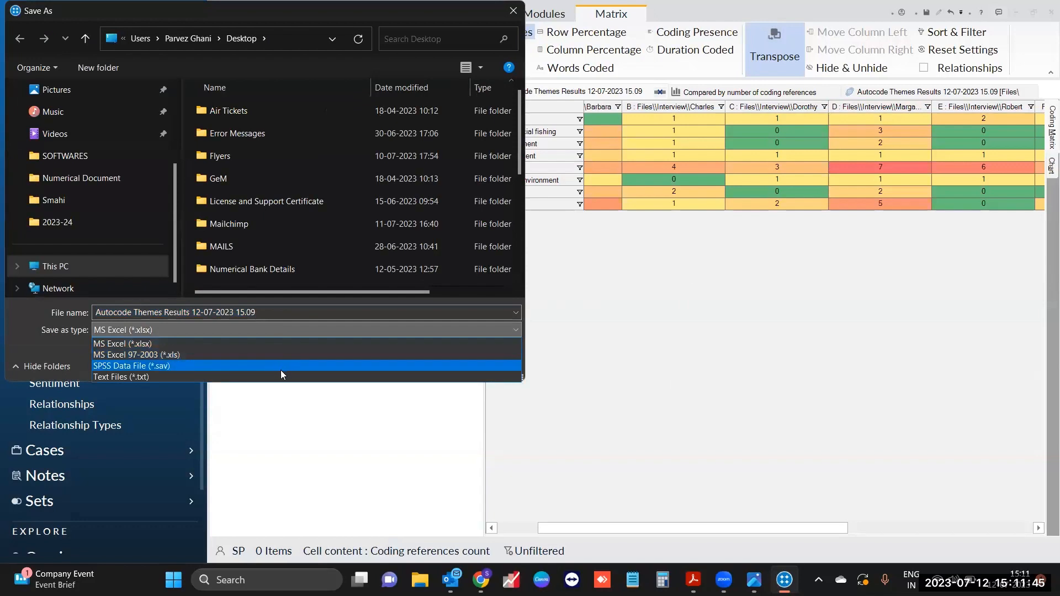
left_click(699, 366)
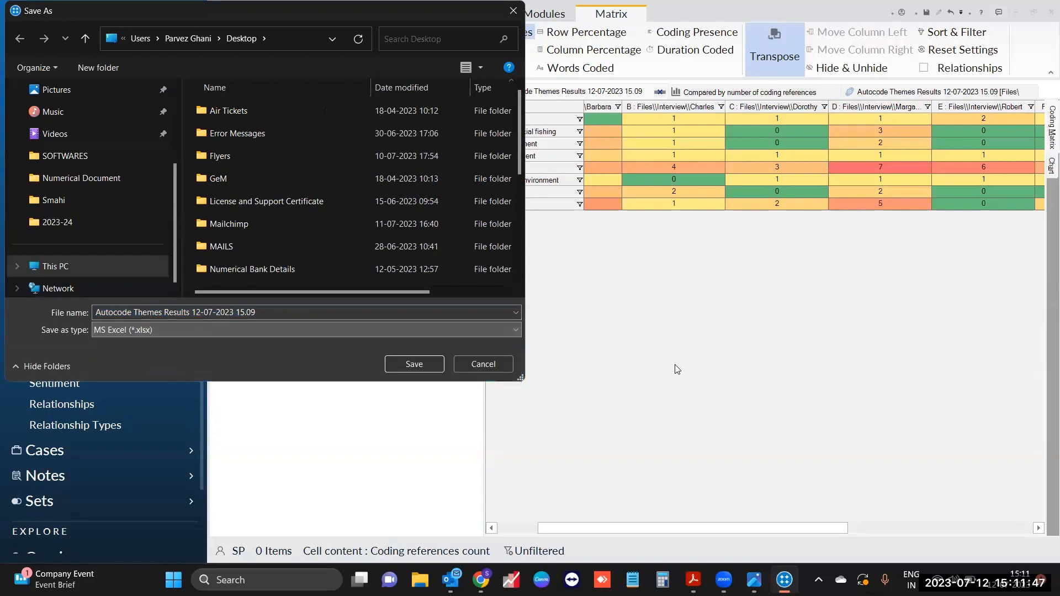
left_click(482, 364)
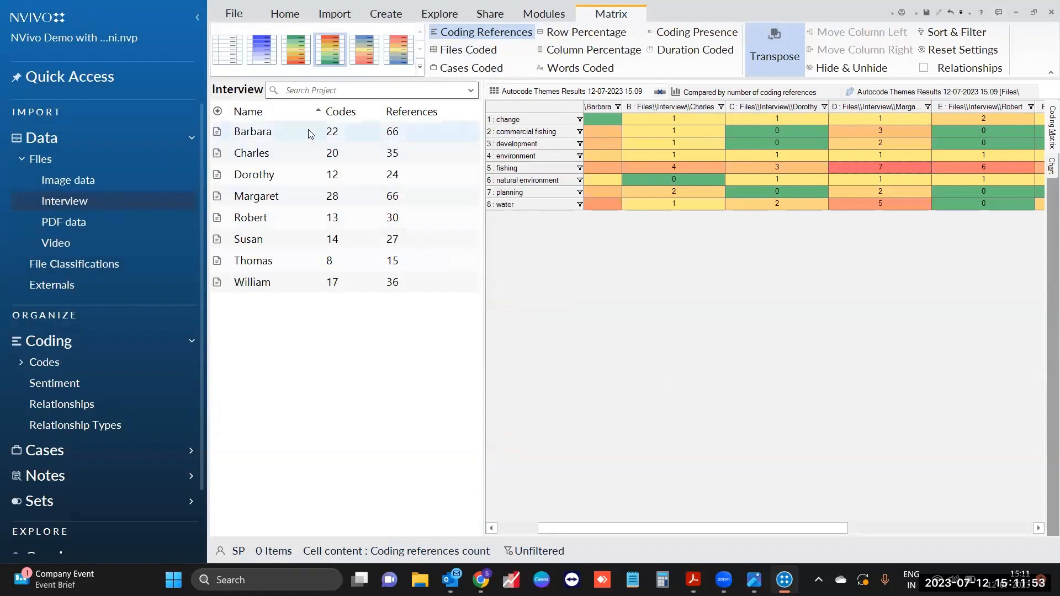
Step: Autocode all eight interviews for sentiment, coding sentence by sentence
left_click_drag(312, 133, 305, 275)
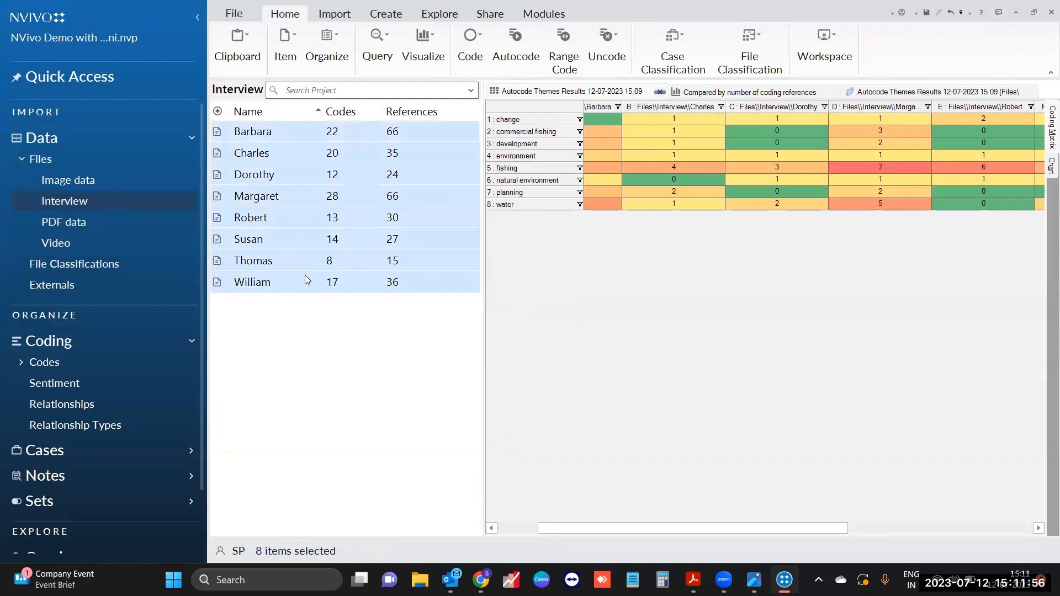
left_click(527, 54)
left_click(377, 237)
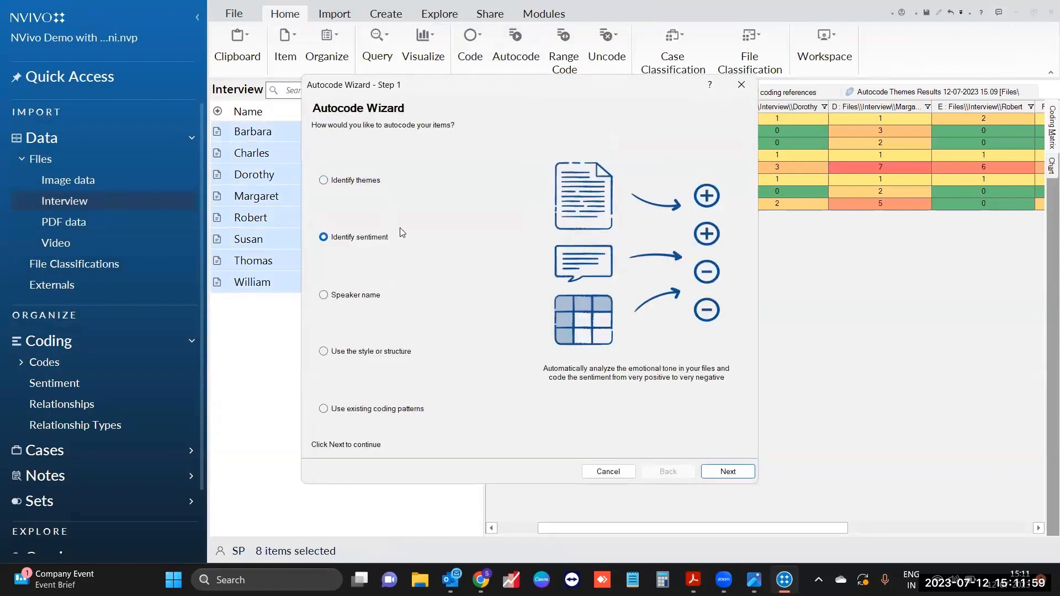
left_click(715, 473)
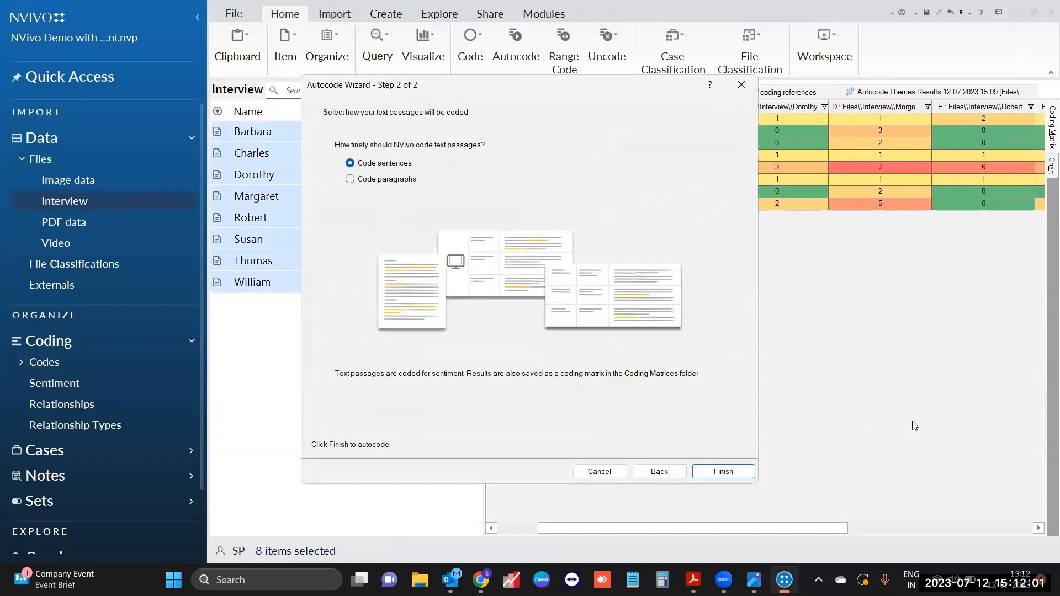
left_click(748, 475)
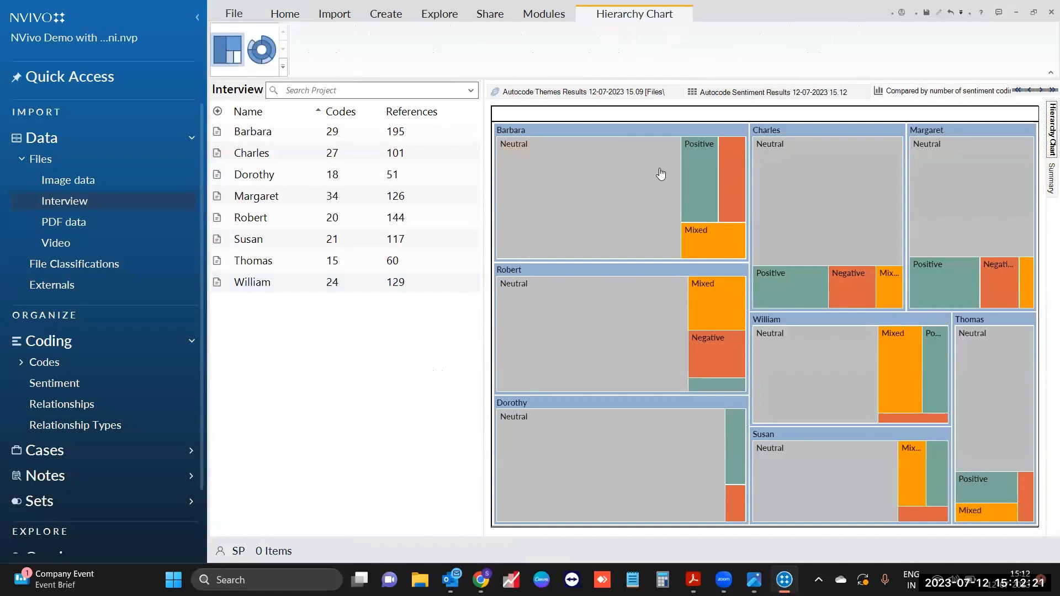
Step: Show sentiment results as a green-yellow-red matrix and select Robert's moderately negative count of 14
mouse_move(730, 188)
mouse_move(608, 438)
left_click(783, 93)
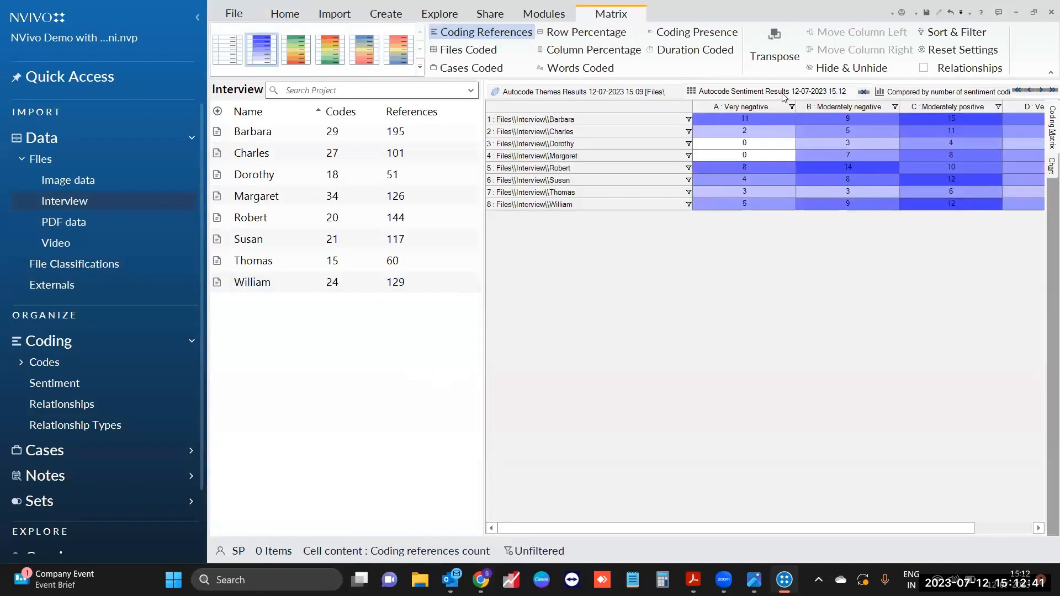
left_click_drag(690, 108, 620, 112)
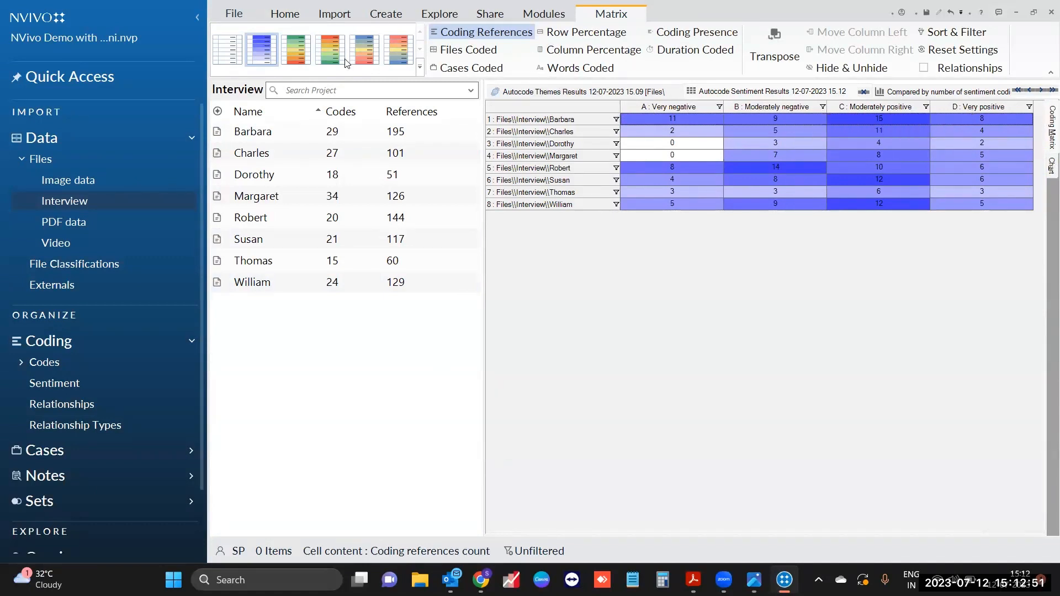
left_click(307, 64)
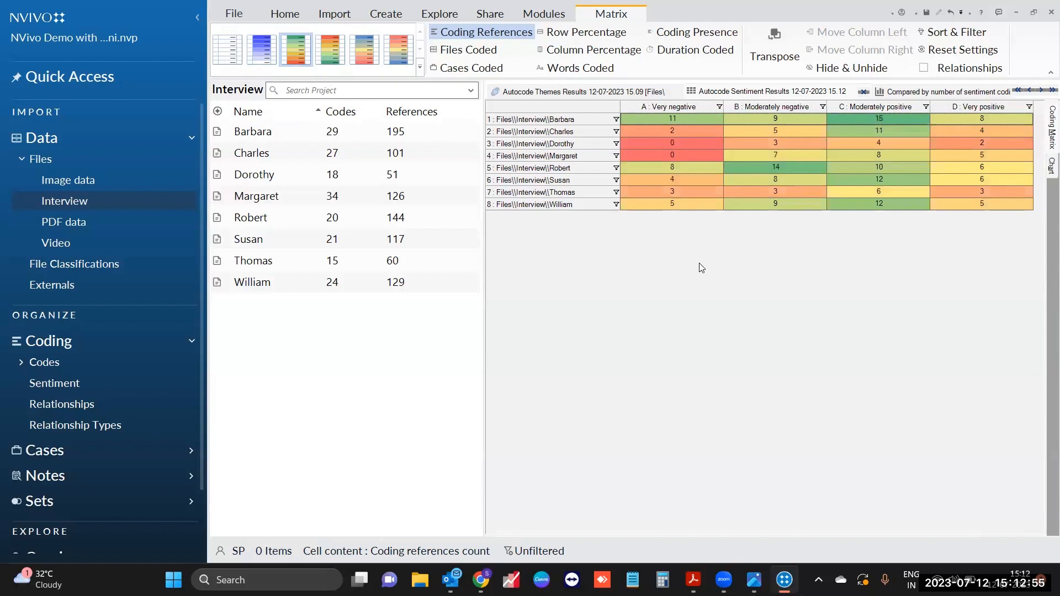
left_click(759, 169)
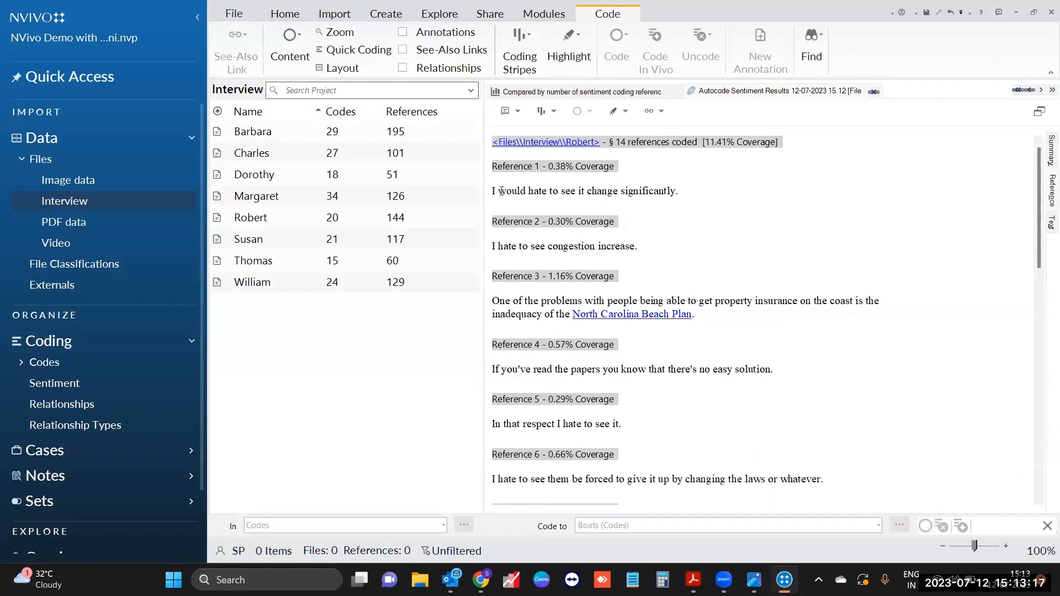
left_click_drag(501, 191, 658, 190)
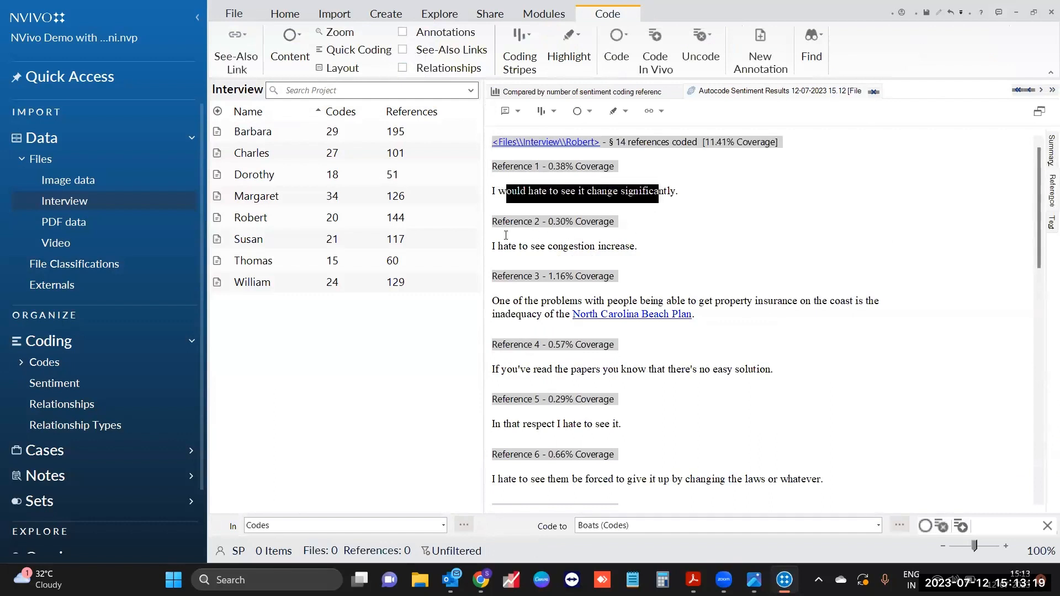
left_click_drag(498, 247, 646, 285)
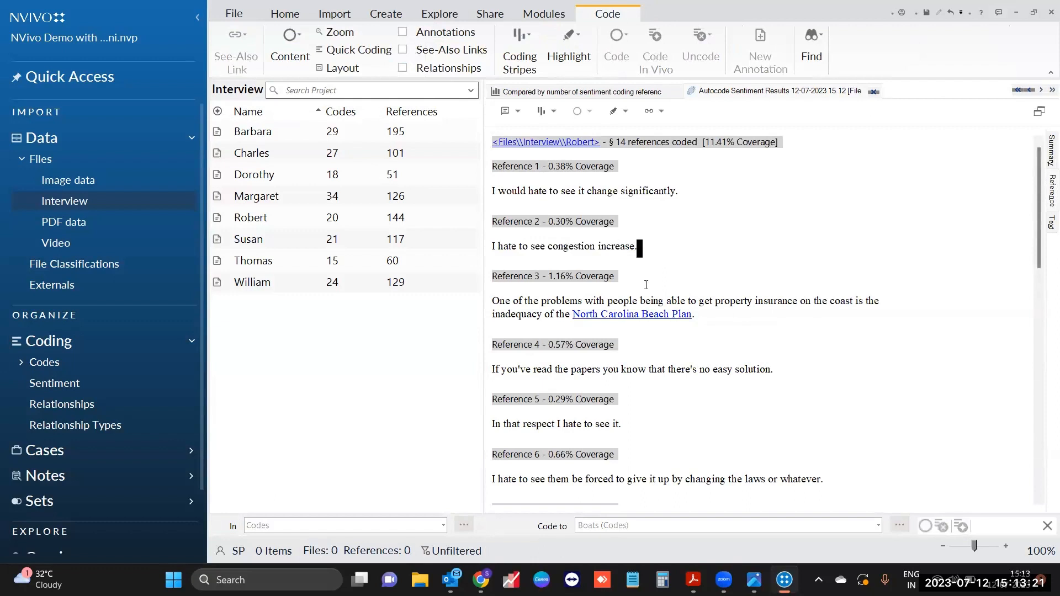
left_click_drag(505, 301, 737, 305)
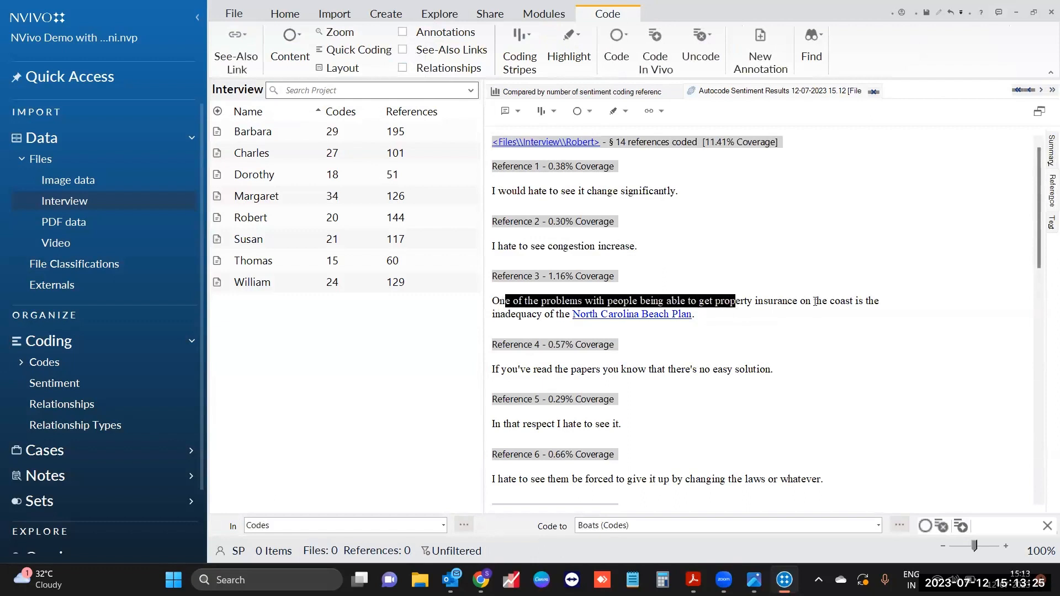
left_click(542, 314)
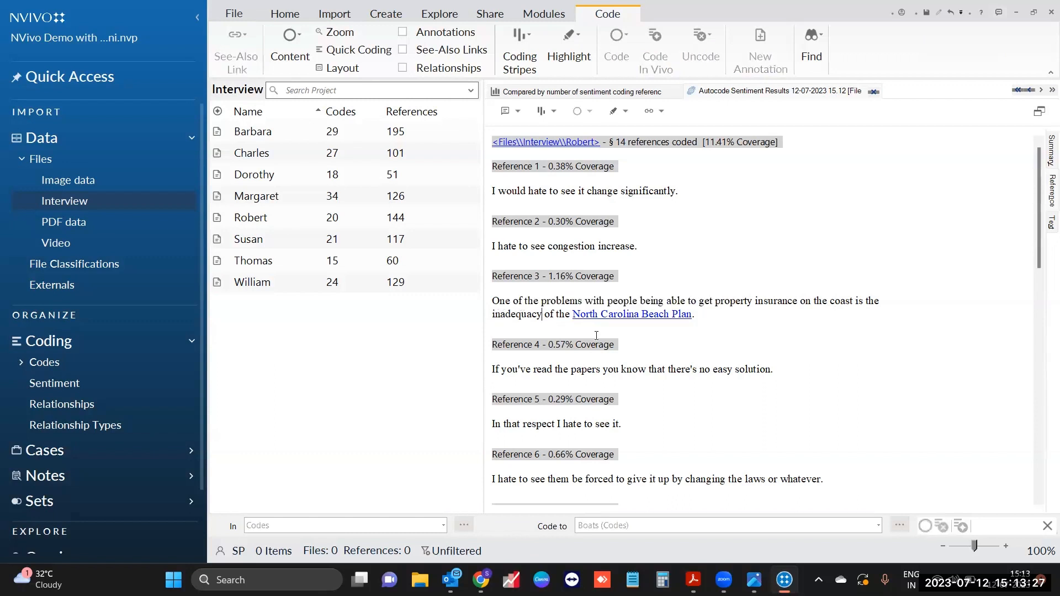
left_click(739, 337)
Step: Close the sentiment chart, sentiment matrix, coded text and themes result tabs
left_click(585, 92)
mouse_move(658, 233)
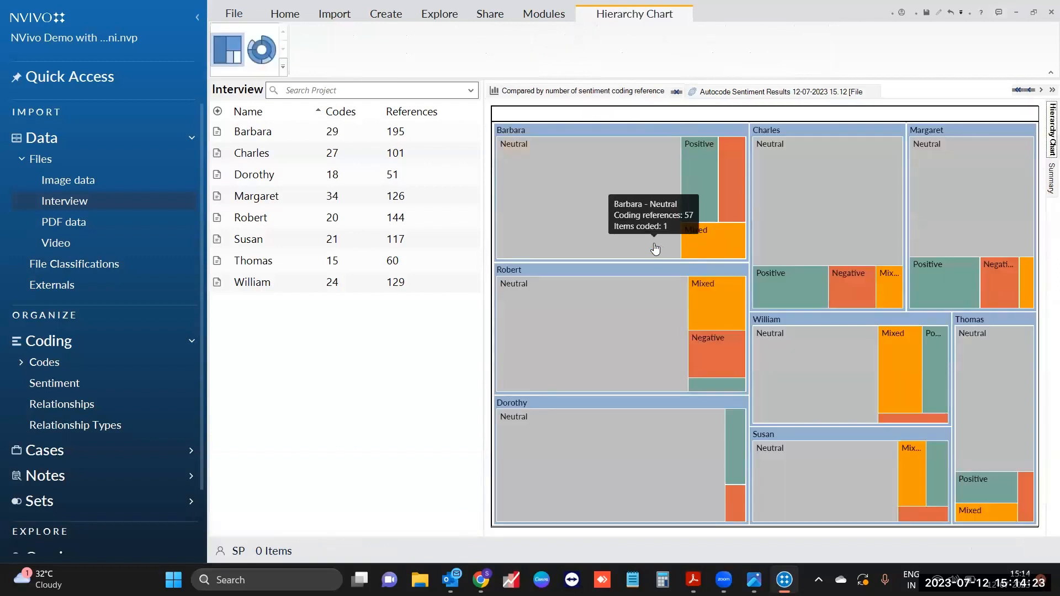
left_click(677, 92)
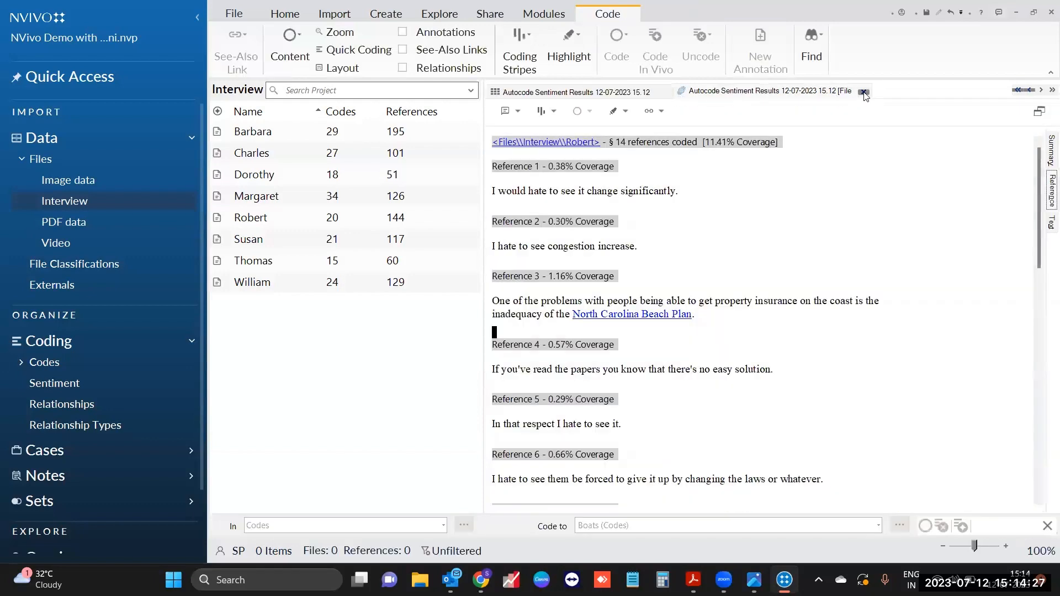
left_click(864, 92)
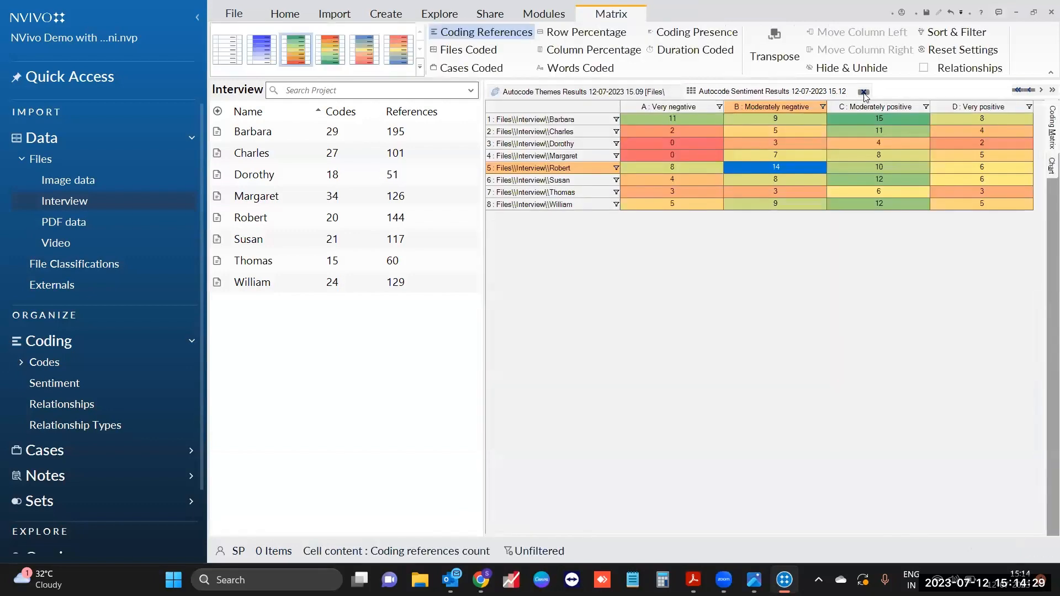
left_click(863, 92)
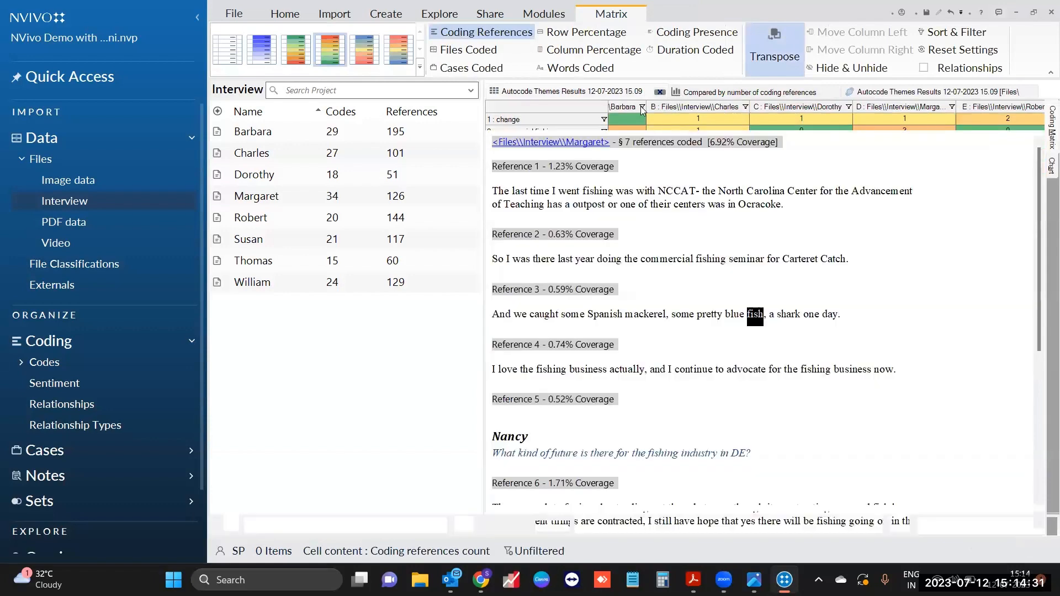
left_click(660, 92)
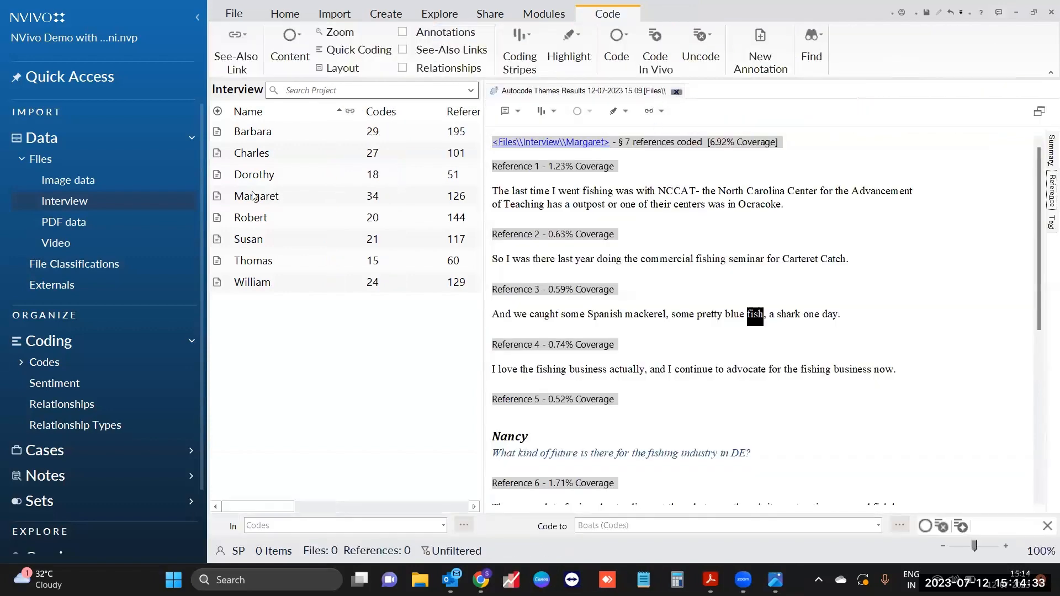
left_click(58, 199)
Step: Create a new folder named 'Twitter data' under Files
left_click(64, 161)
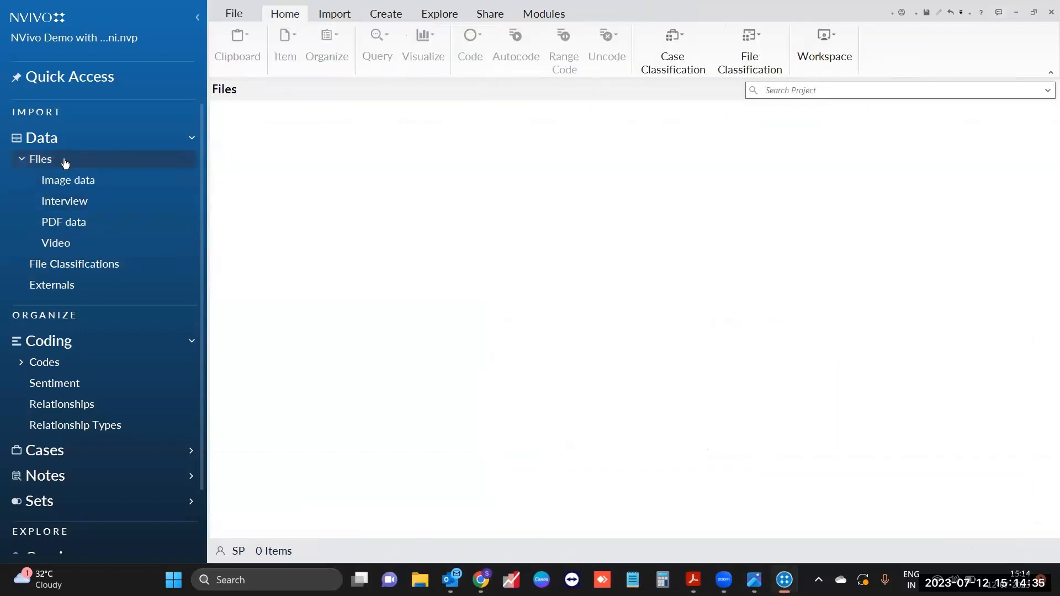
right_click(65, 160)
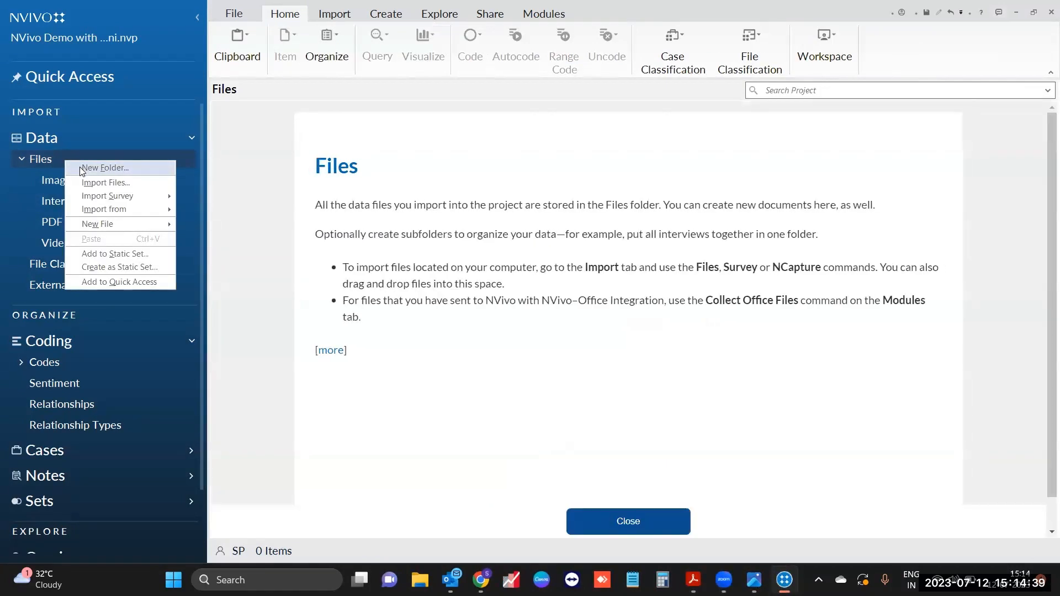
left_click(81, 169)
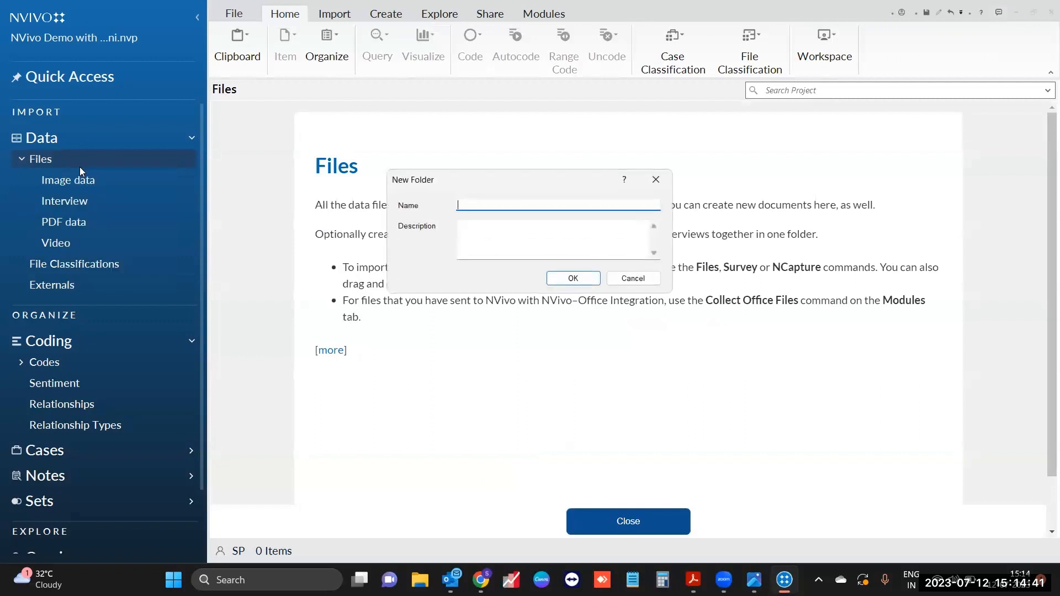
type("T")
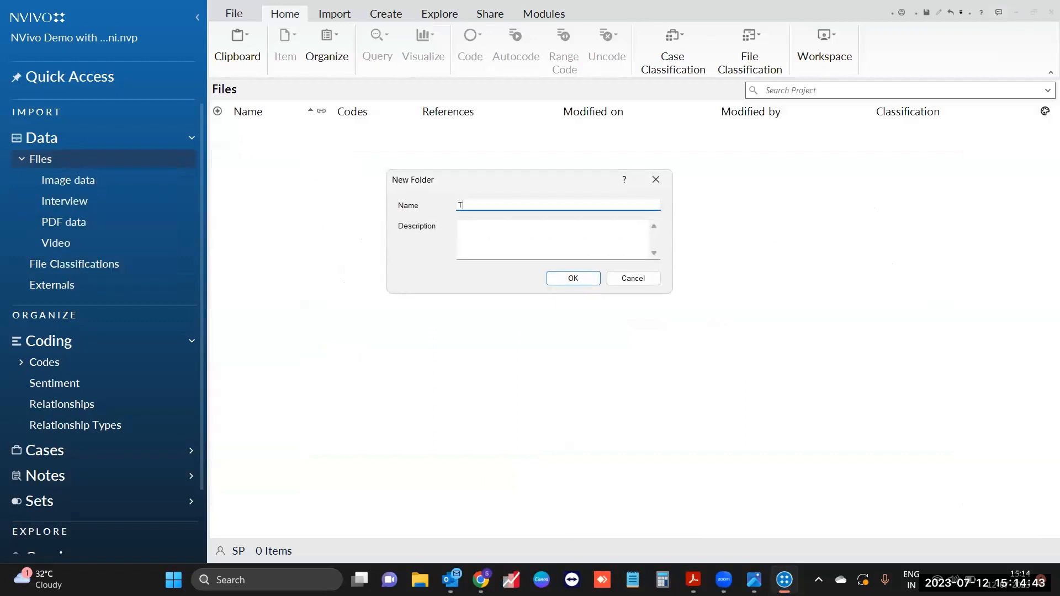
type("wiiter data")
key("Return")
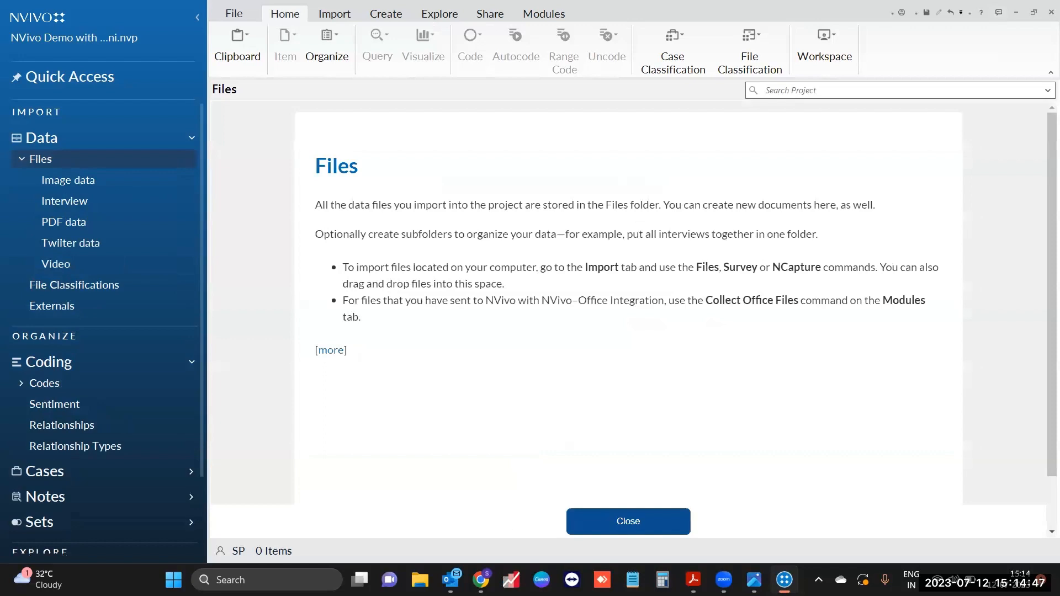
Step: Open a Chrome window with the saved profile and go to the Twitter home page
right_click(481, 580)
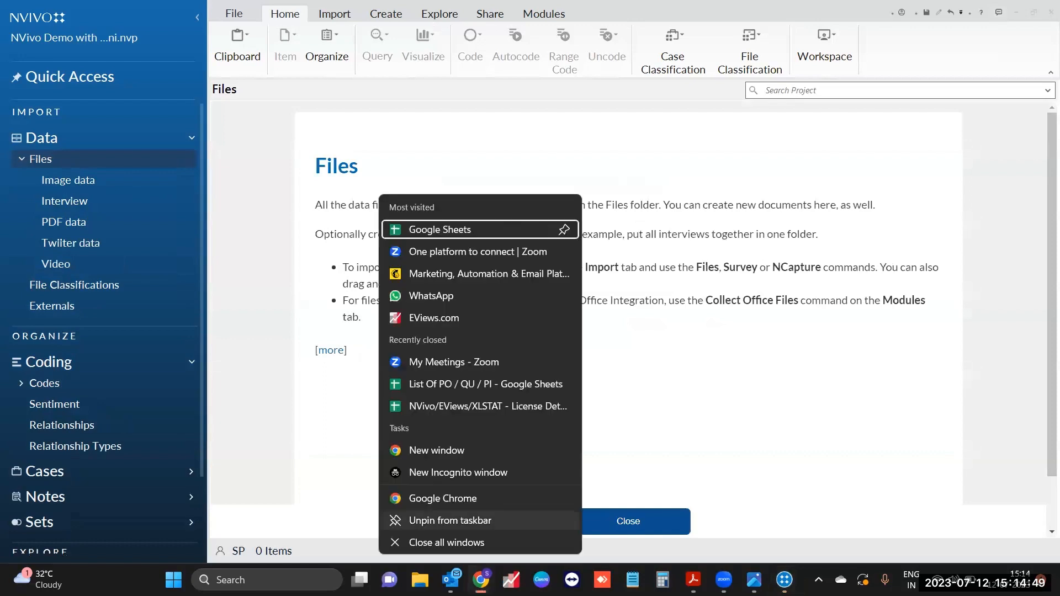
left_click(483, 501)
left_click(563, 348)
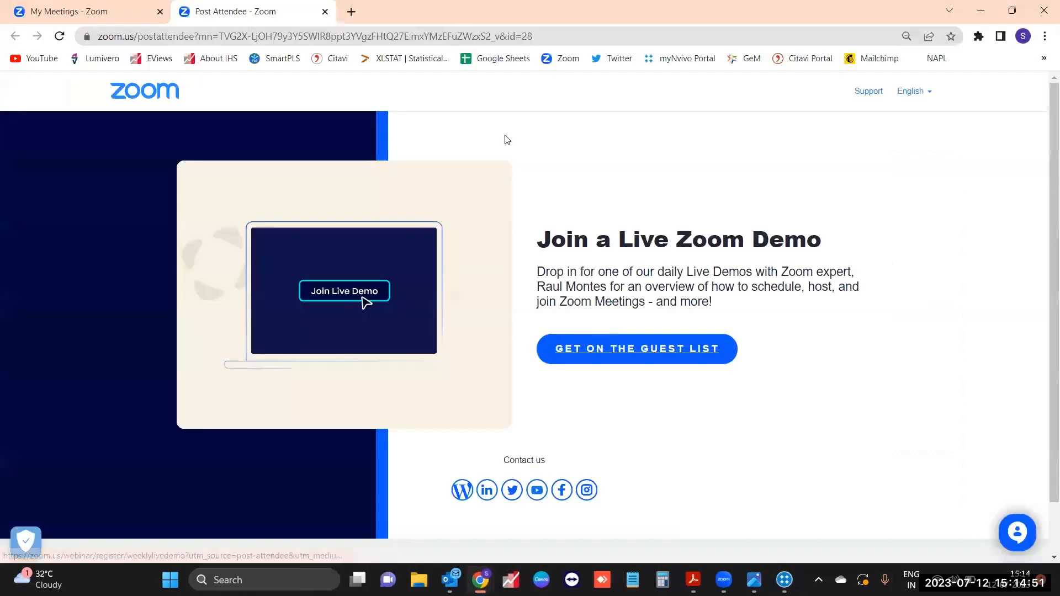
left_click(613, 58)
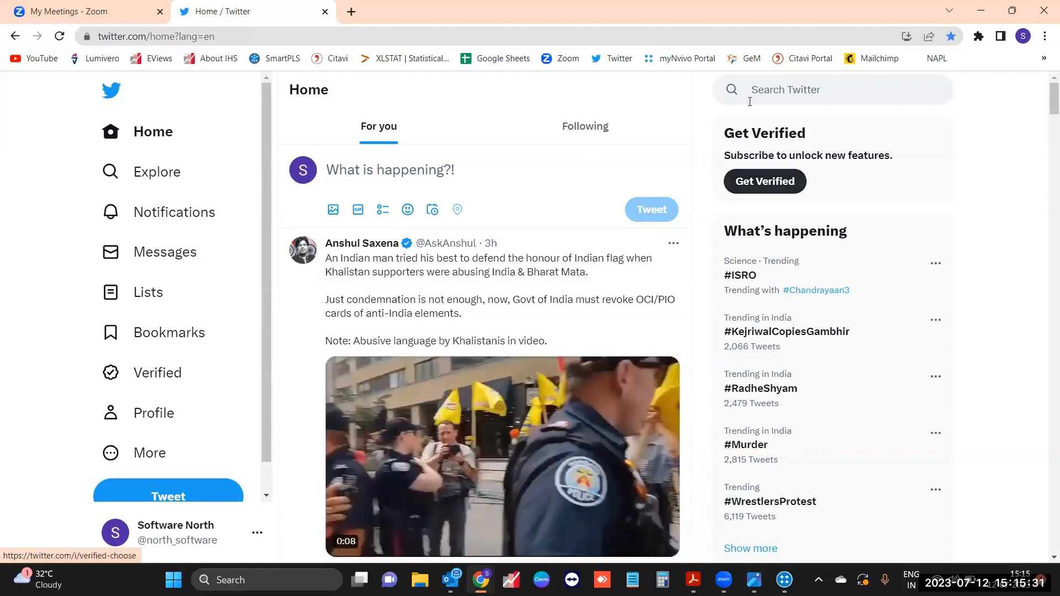
Step: Run the recent #Flood search on Twitter and scroll through the flood-related tweets
left_click(767, 95)
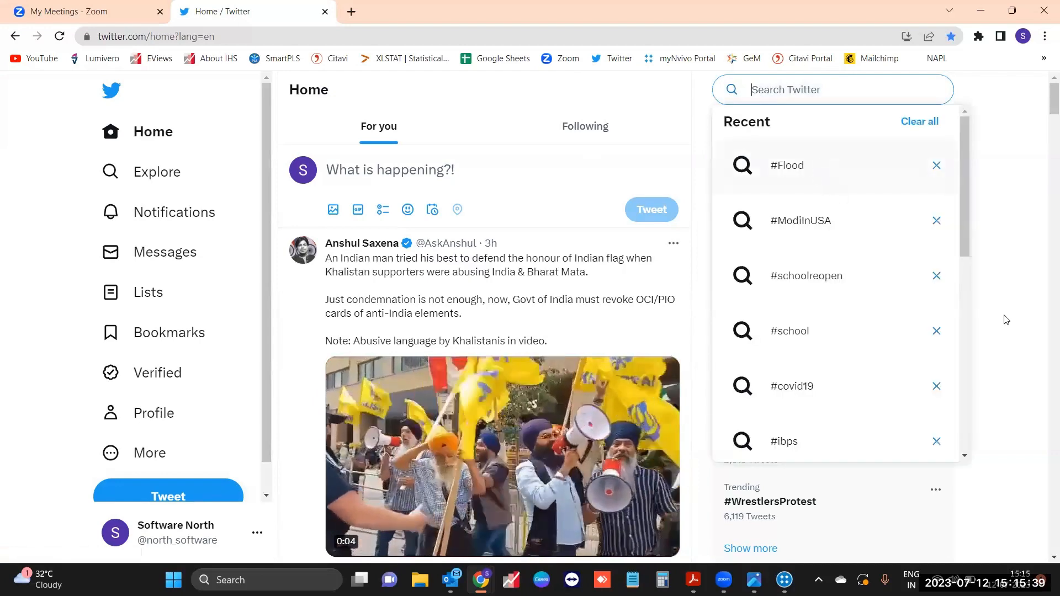
key("Return")
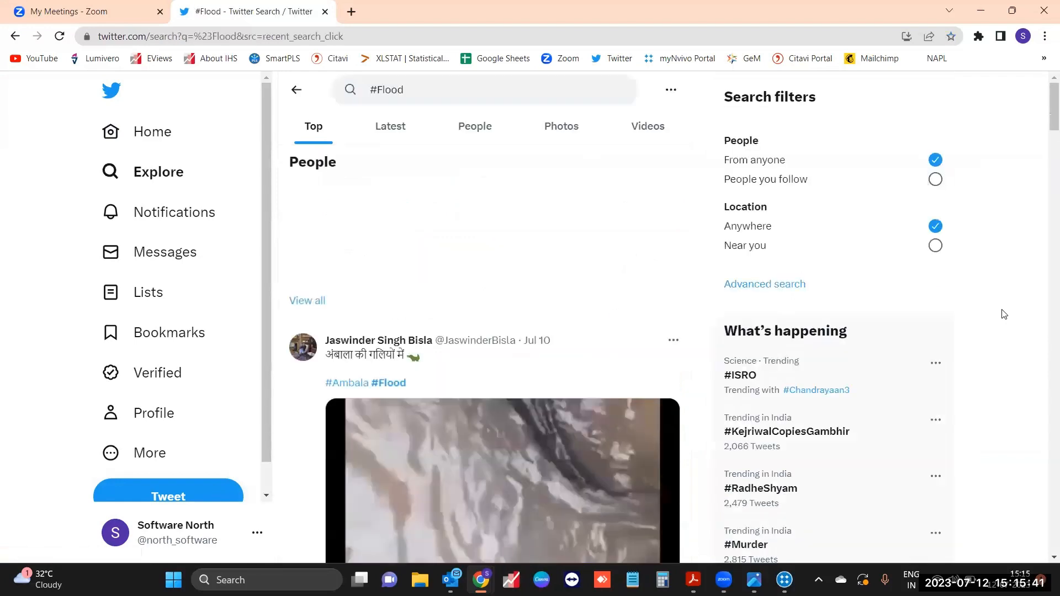
scroll(1009, 273, "down", 5)
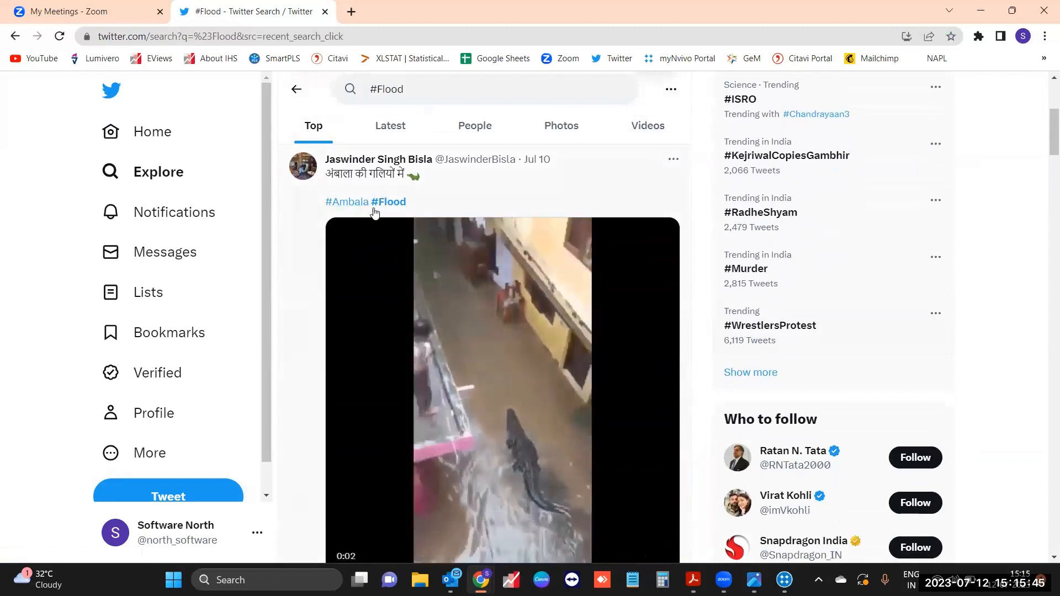
scroll(383, 208, "down", 6)
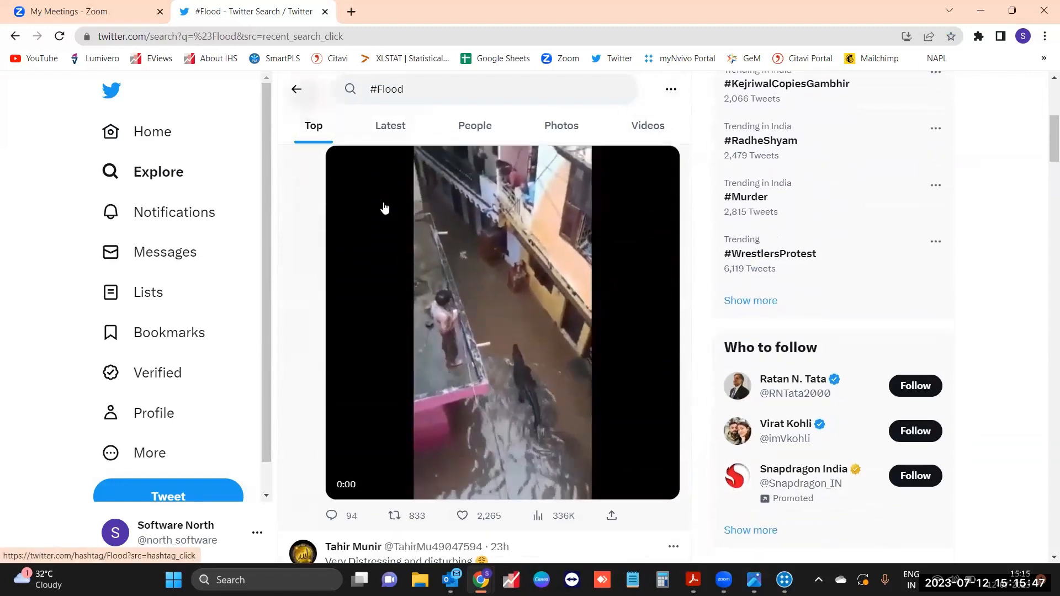
scroll(355, 316, "down", 1)
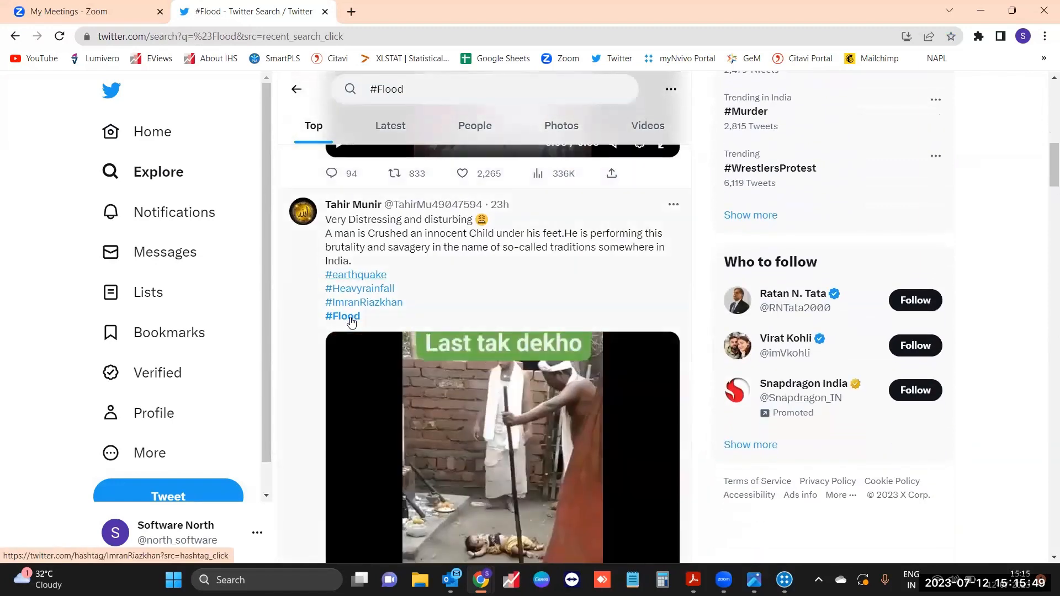
scroll(351, 323, "down", 10)
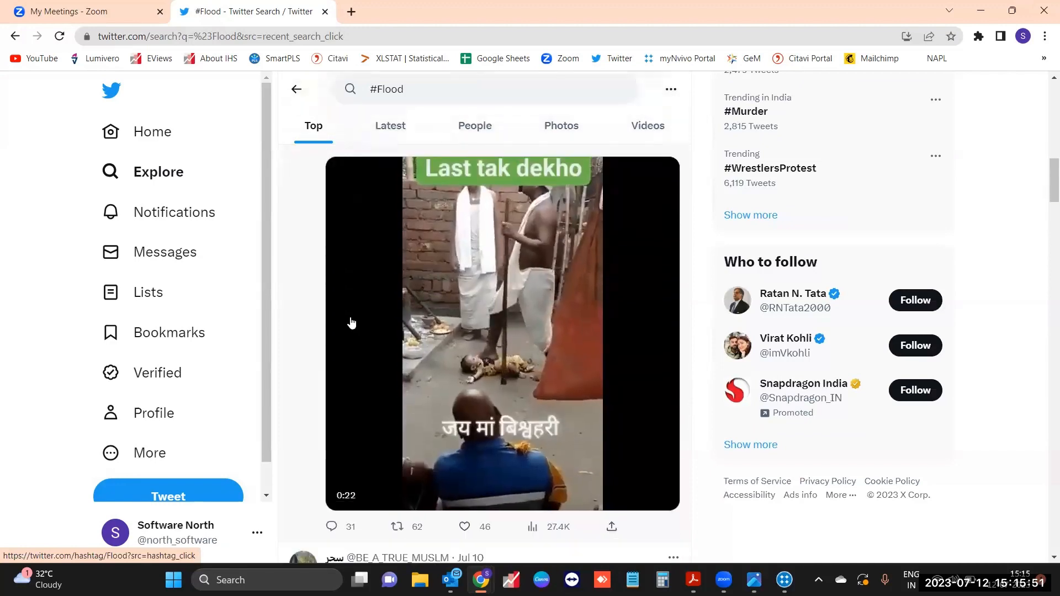
scroll(355, 258, "down", 2)
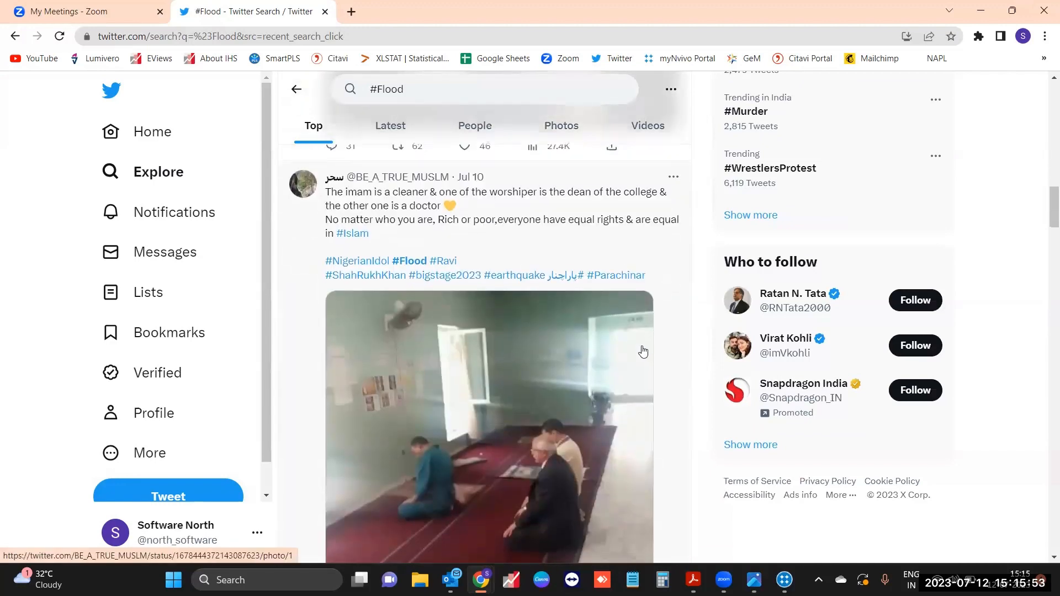
scroll(638, 350, "down", 6)
scroll(668, 350, "down", 6)
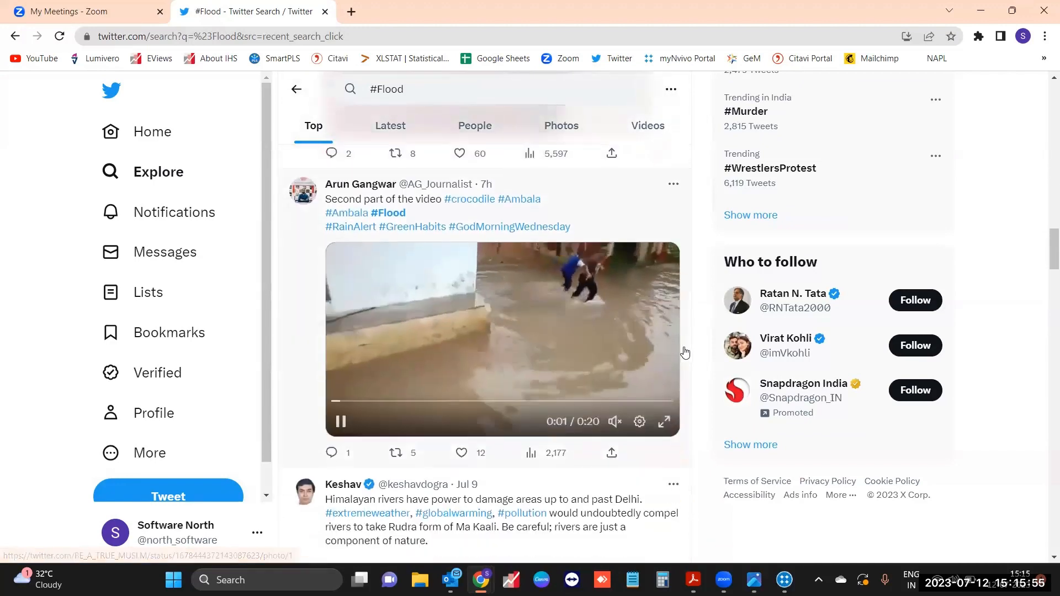
scroll(684, 353, "up", 2)
scroll(684, 354, "up", 15)
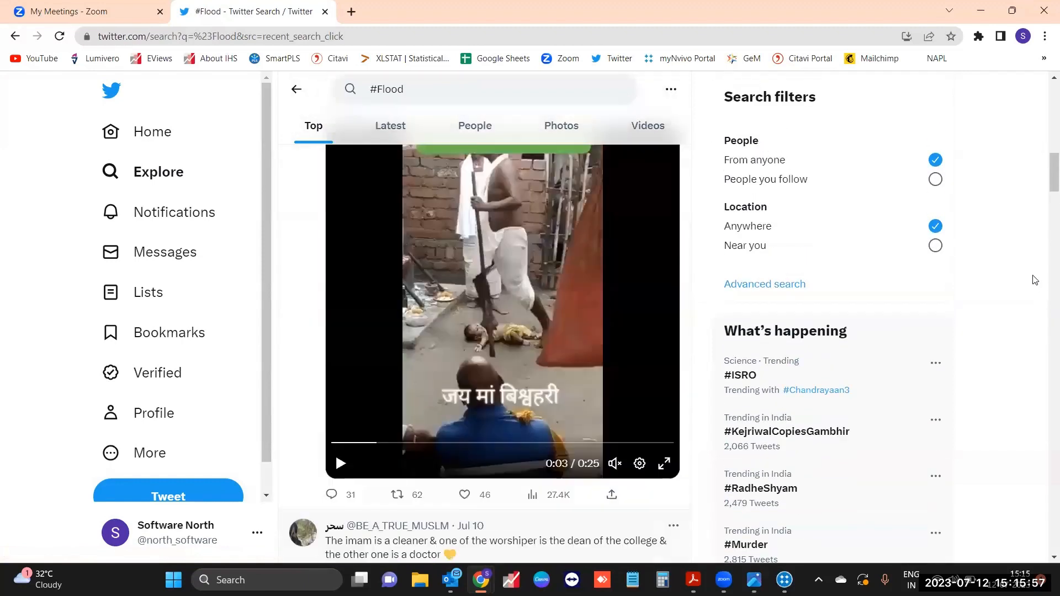
scroll(1034, 280, "up", 5)
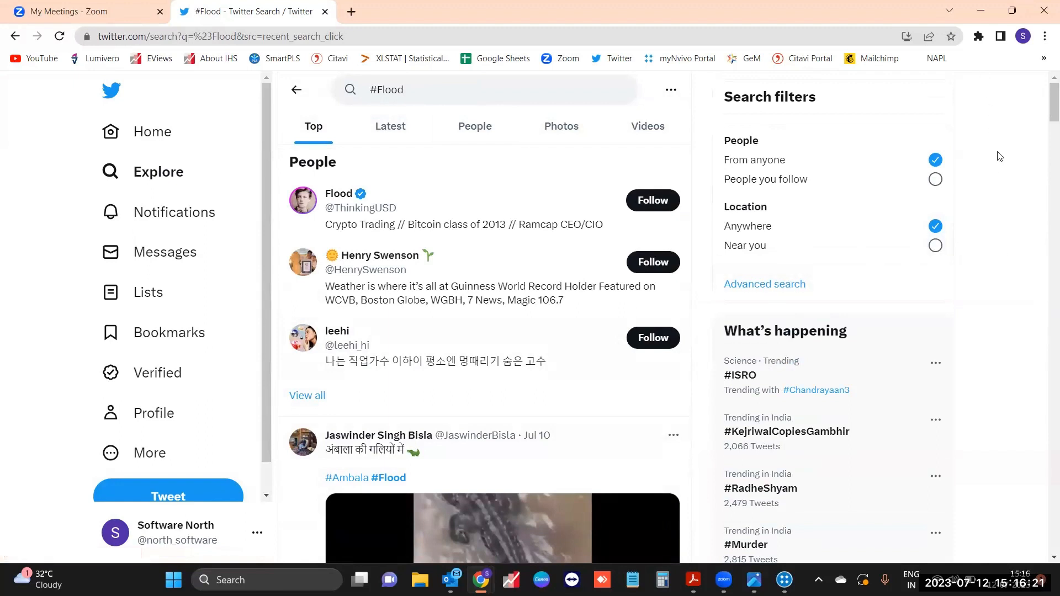
Step: Capture the #Flood search as a tweet dataset with NCapture and authorize it on Twitter
left_click(981, 40)
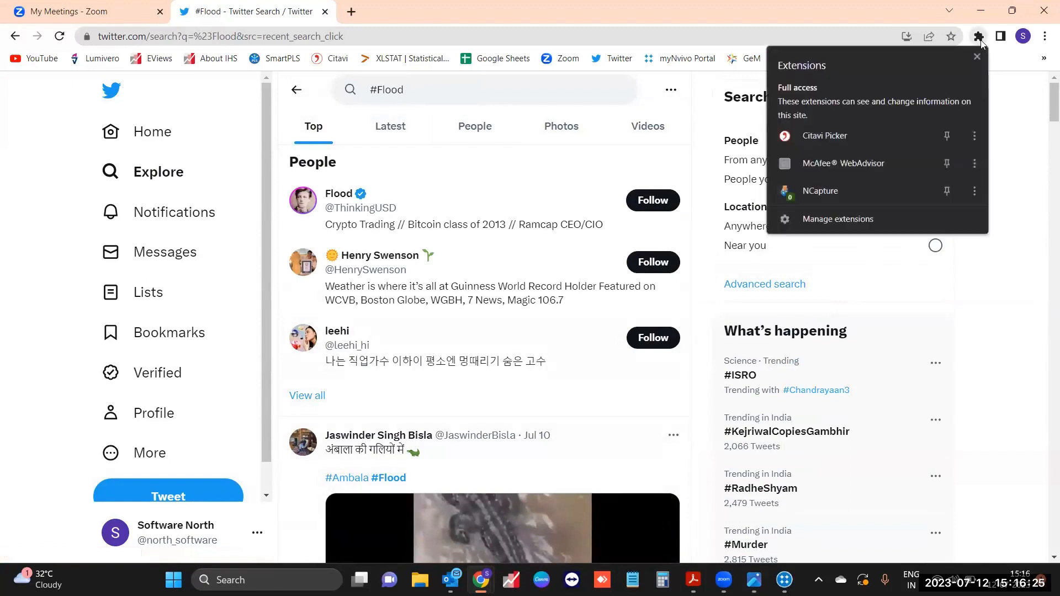
left_click(852, 193)
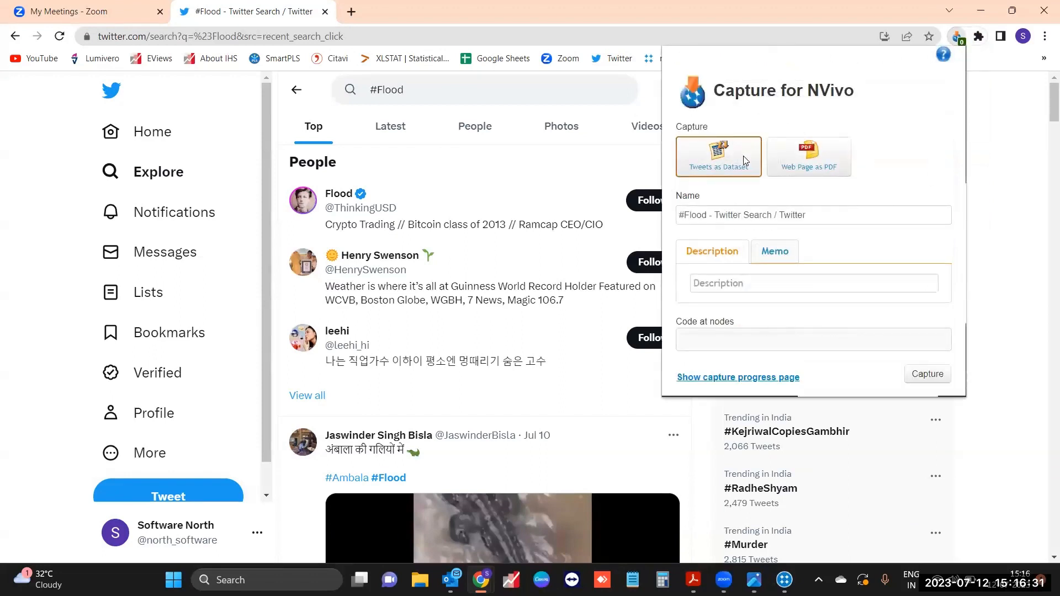
left_click(800, 167)
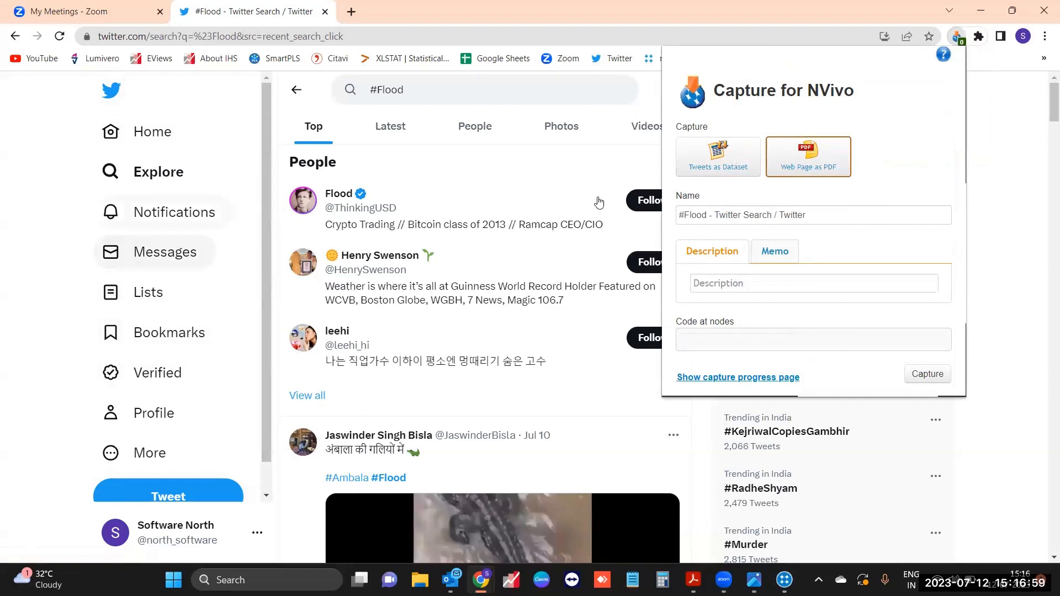
left_click(731, 159)
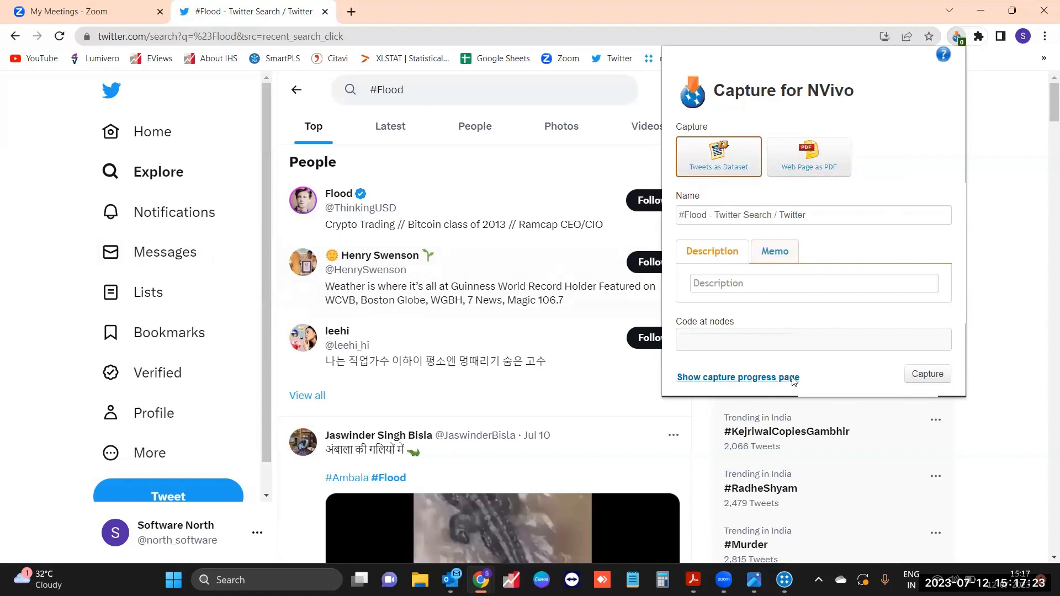
left_click(922, 373)
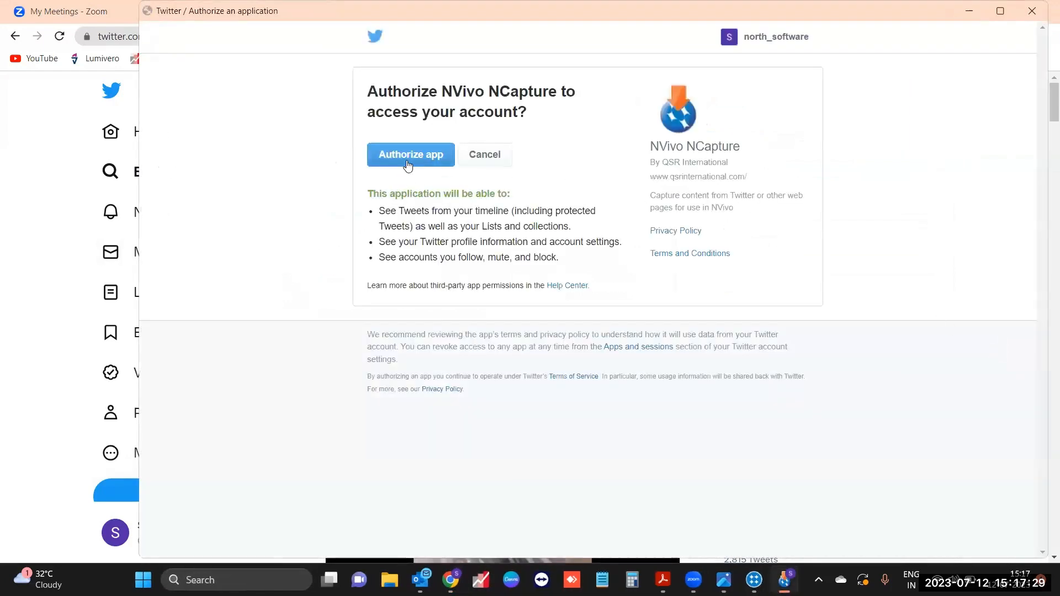
left_click(407, 160)
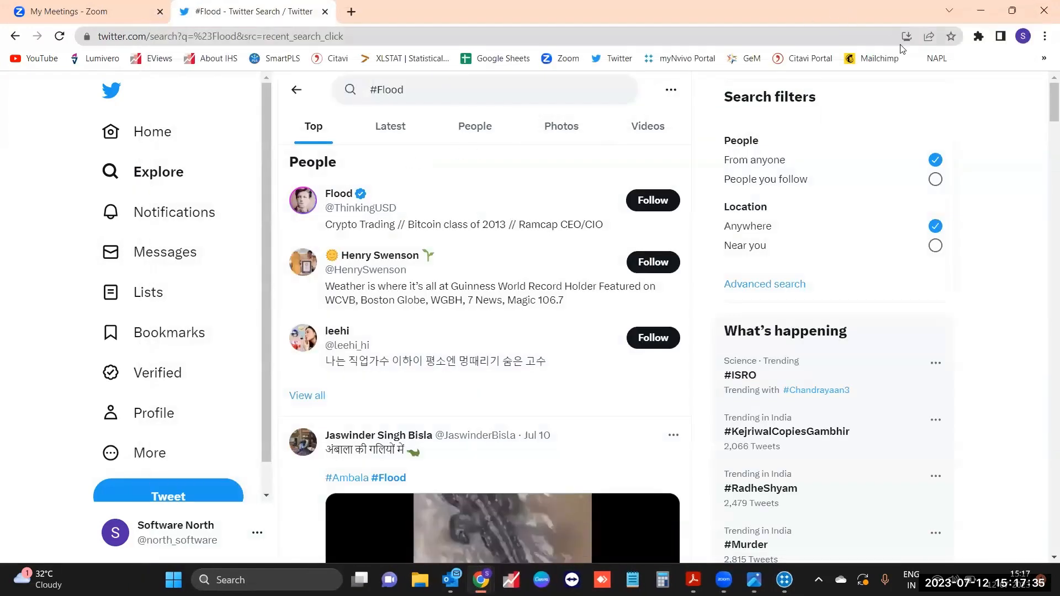
Step: Stop the #Flood capture at 1098 tweets from the progress page and dismiss the download notices
left_click(978, 37)
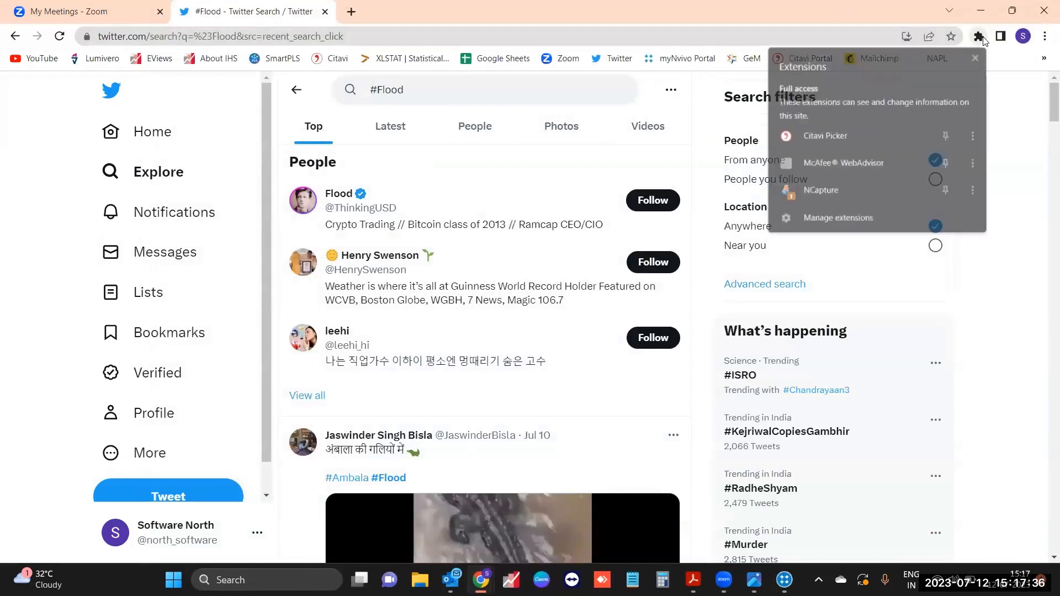
left_click(838, 192)
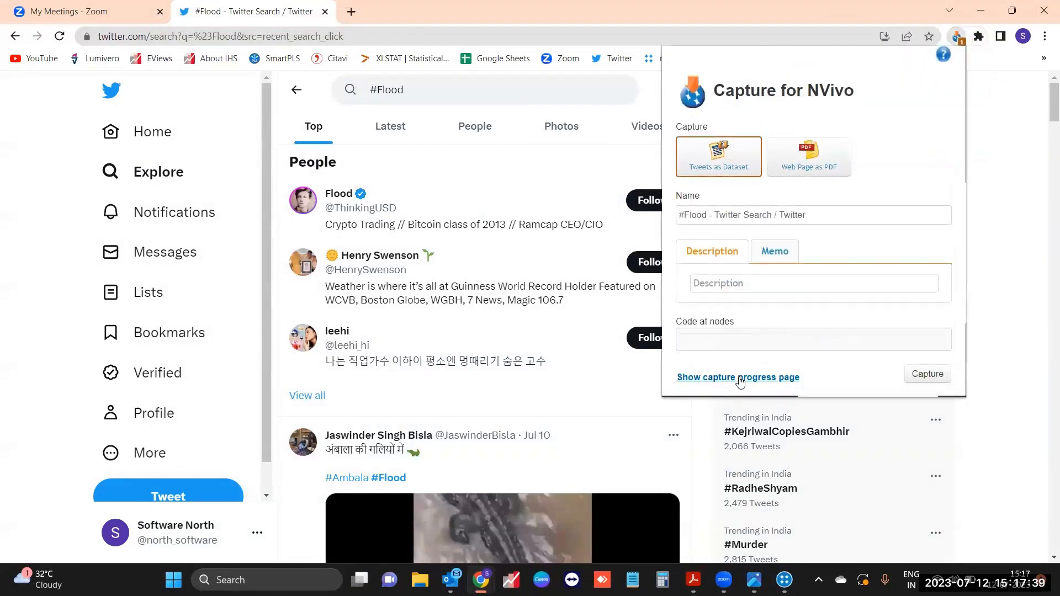
left_click(739, 377)
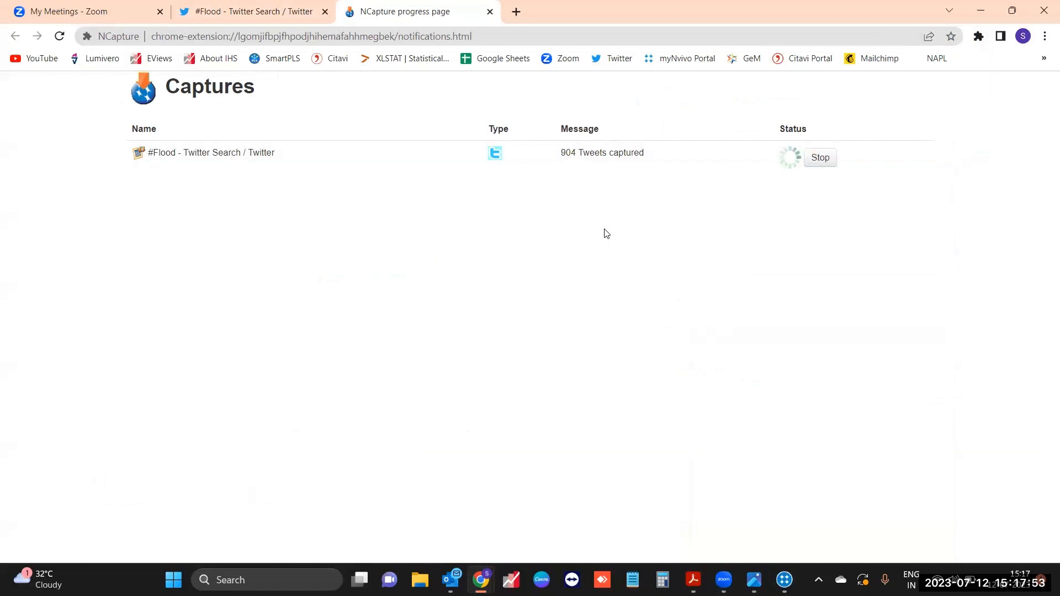
left_click(823, 158)
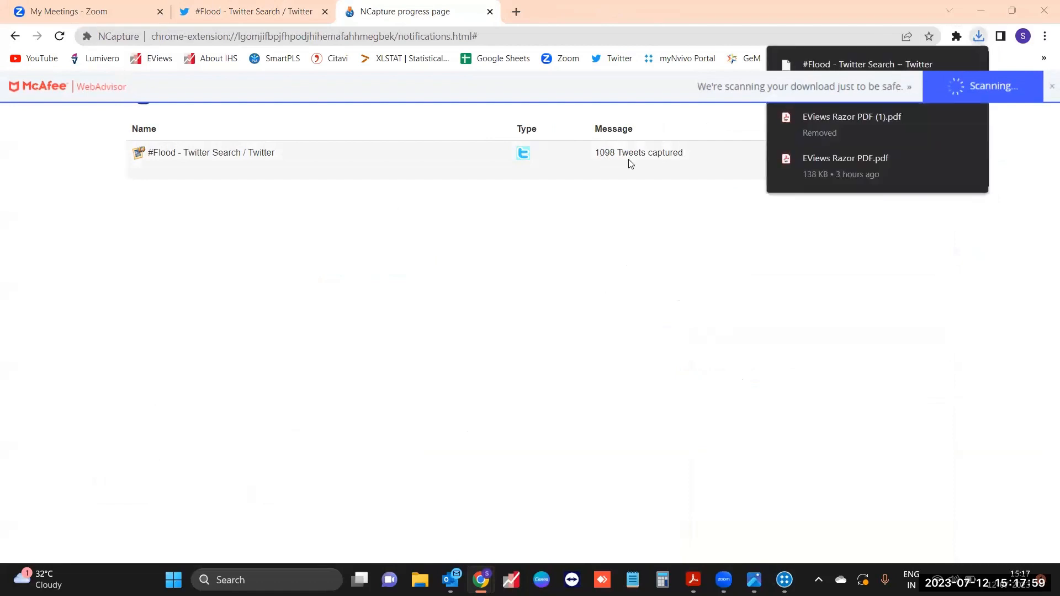
left_click(1051, 86)
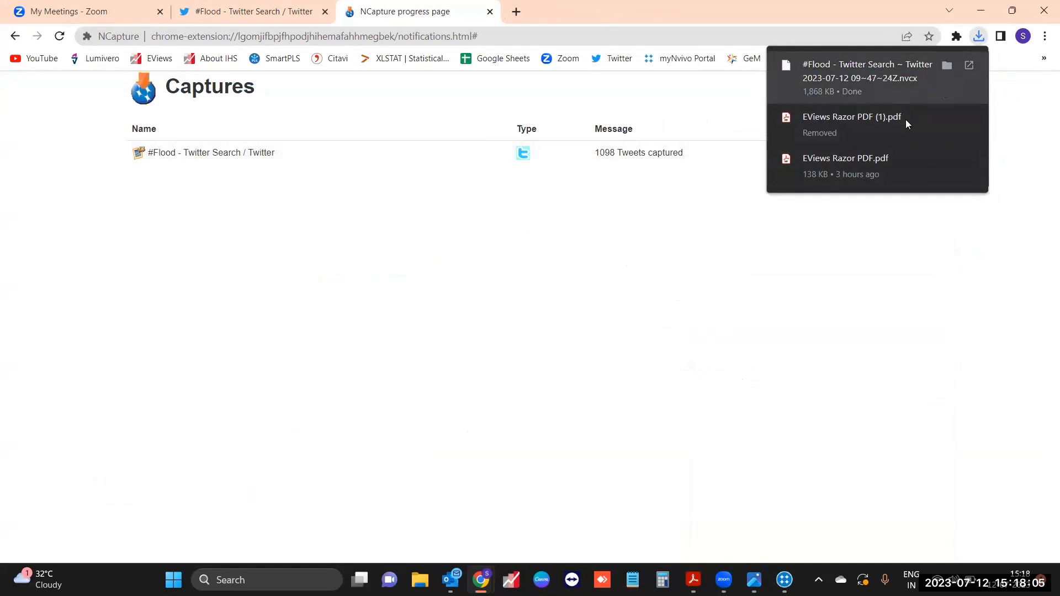
left_click(899, 94)
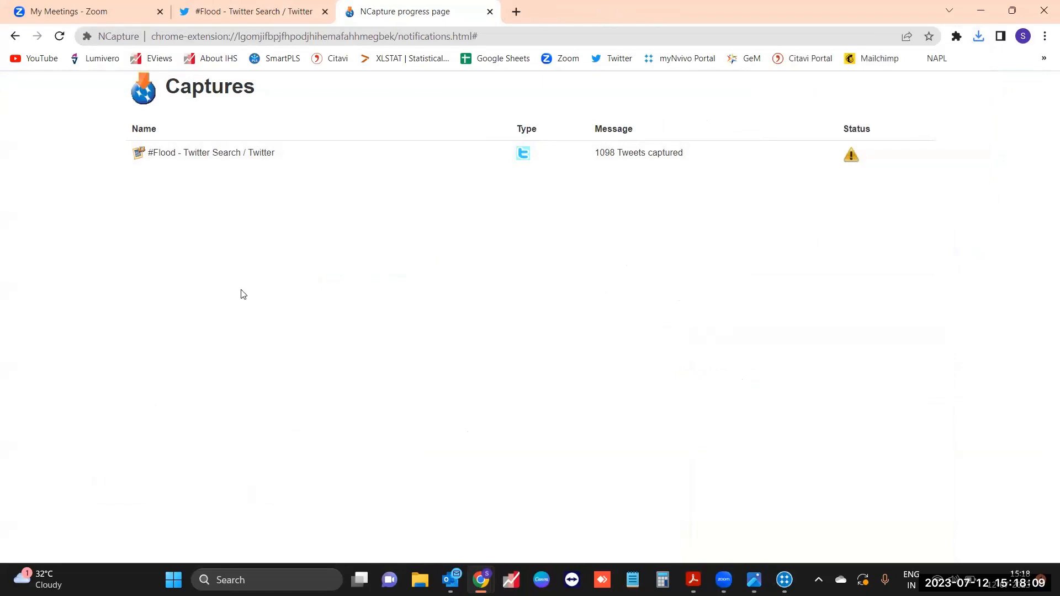
Step: Import only the 12-07-2023 #Flood NCapture capture into Twitter data and select the dataset
key("alt+Tab")
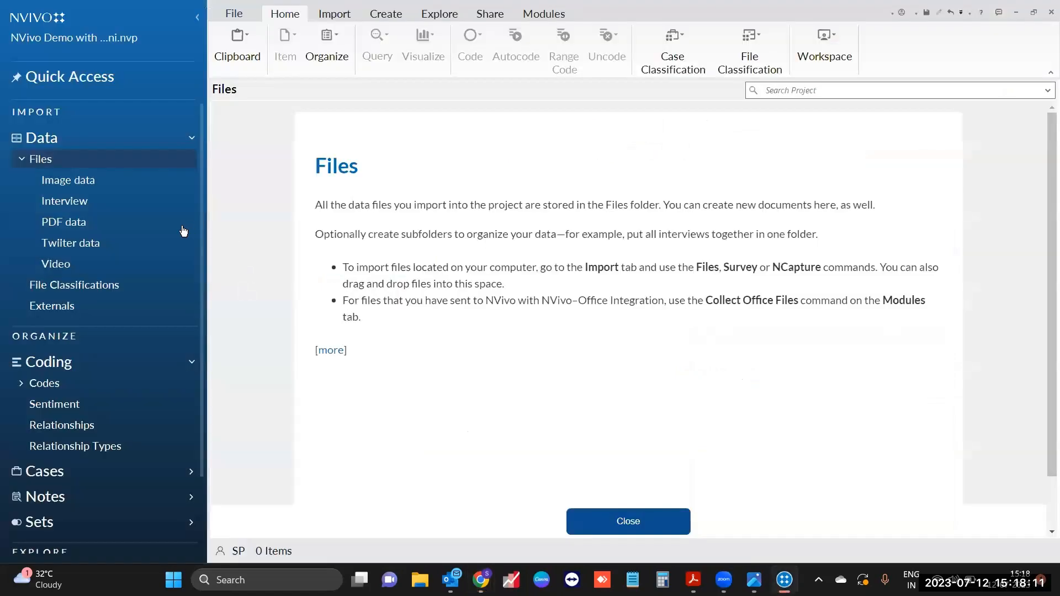
left_click(140, 250)
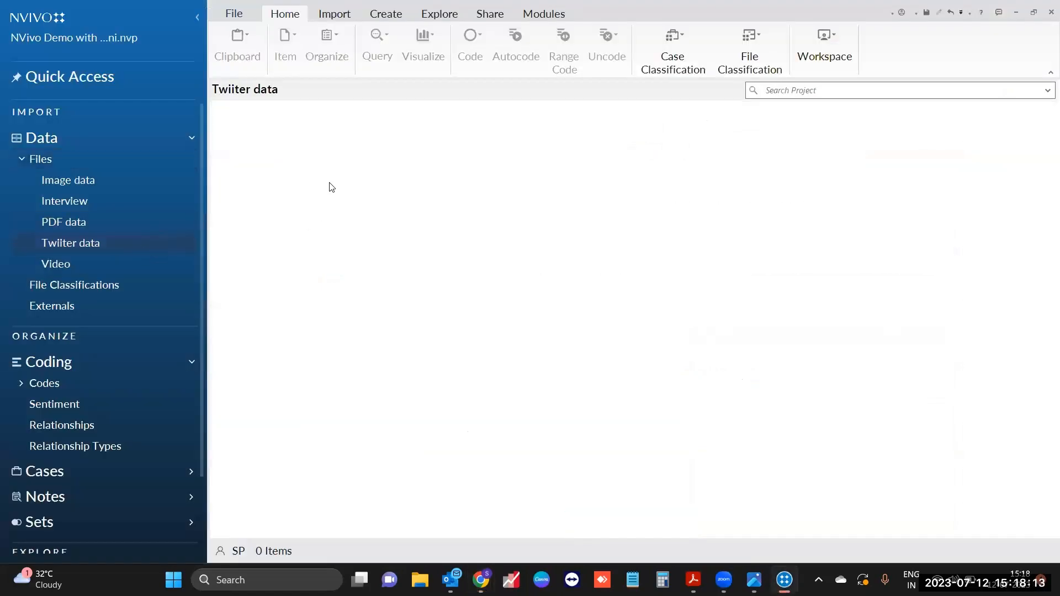
left_click(335, 14)
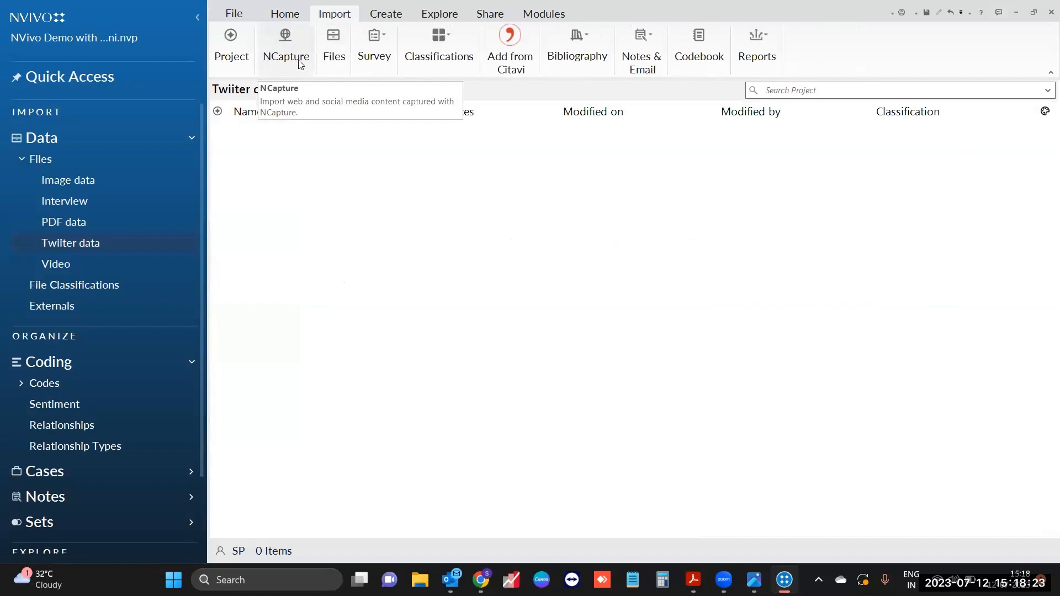
left_click(300, 61)
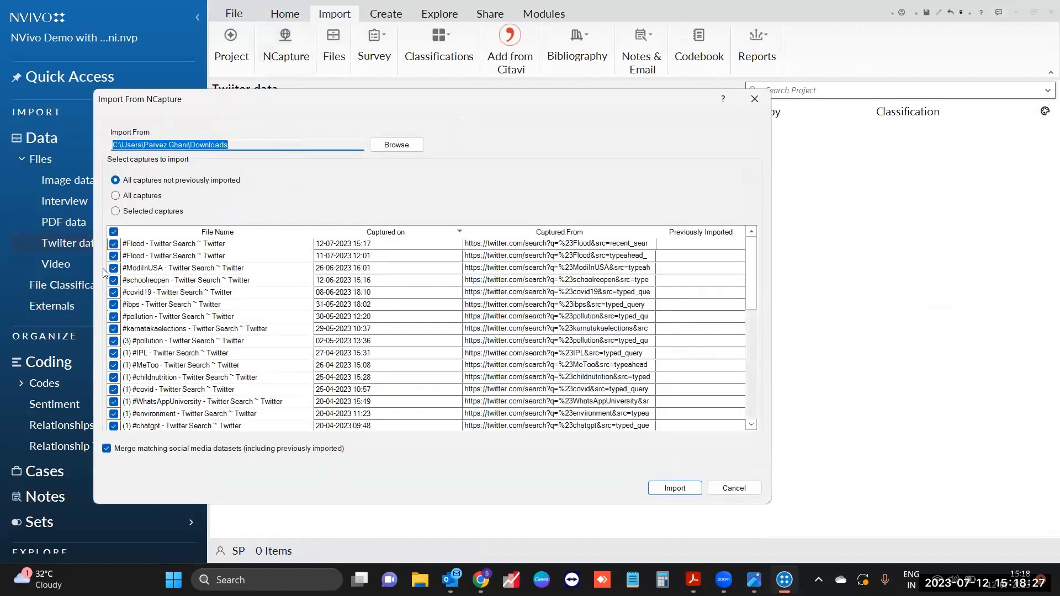
left_click(113, 232)
left_click(114, 244)
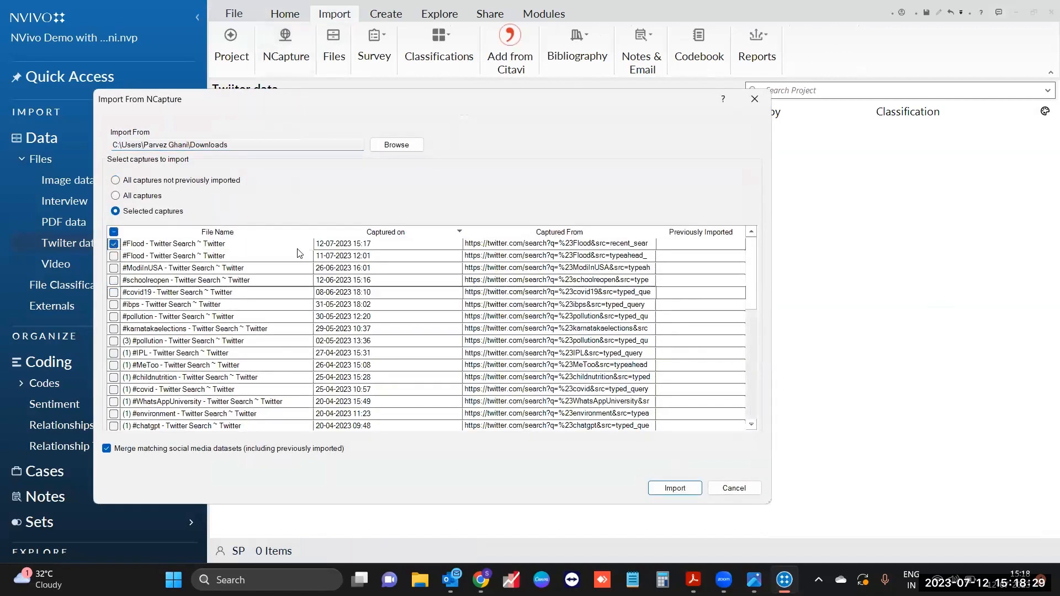
key("Return")
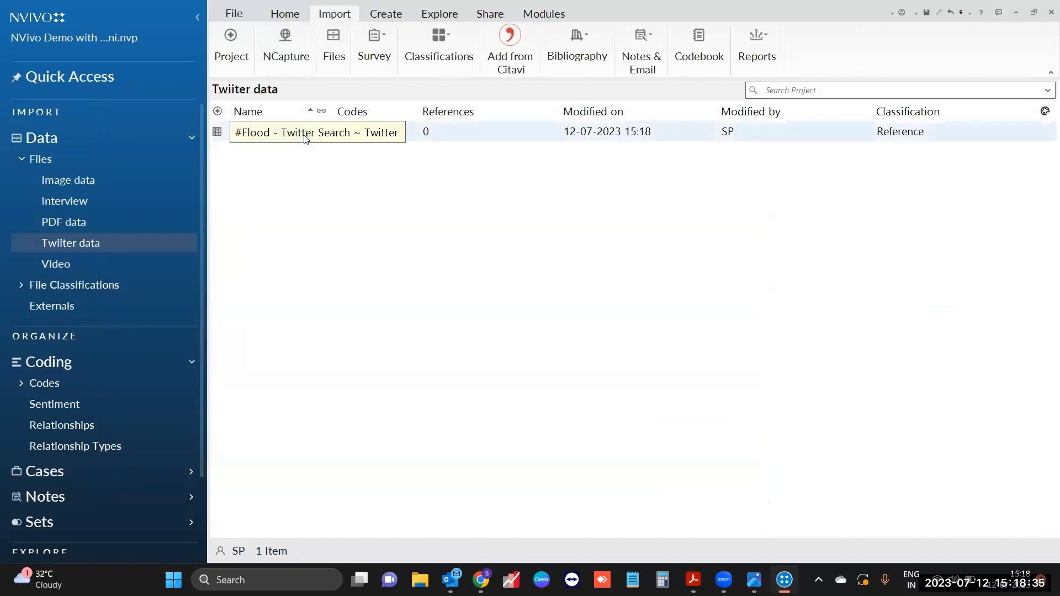
left_click(305, 138)
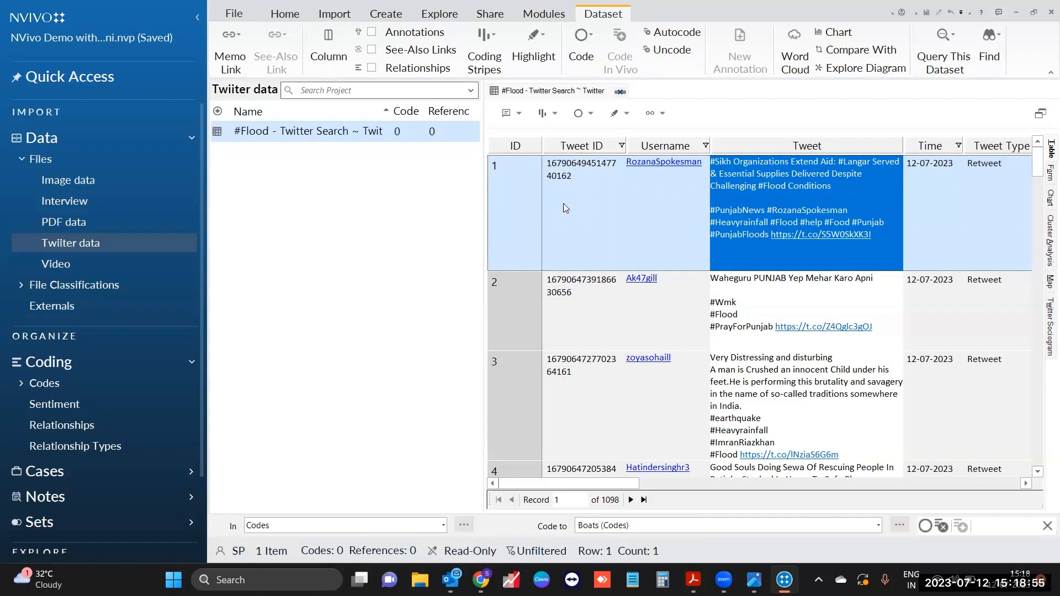
Step: Explore the dataset table's Tweet ID, Tweet, Time, Tweet Type and Retweeted by columns and tweet 3's text
left_click(569, 147)
left_click(645, 147)
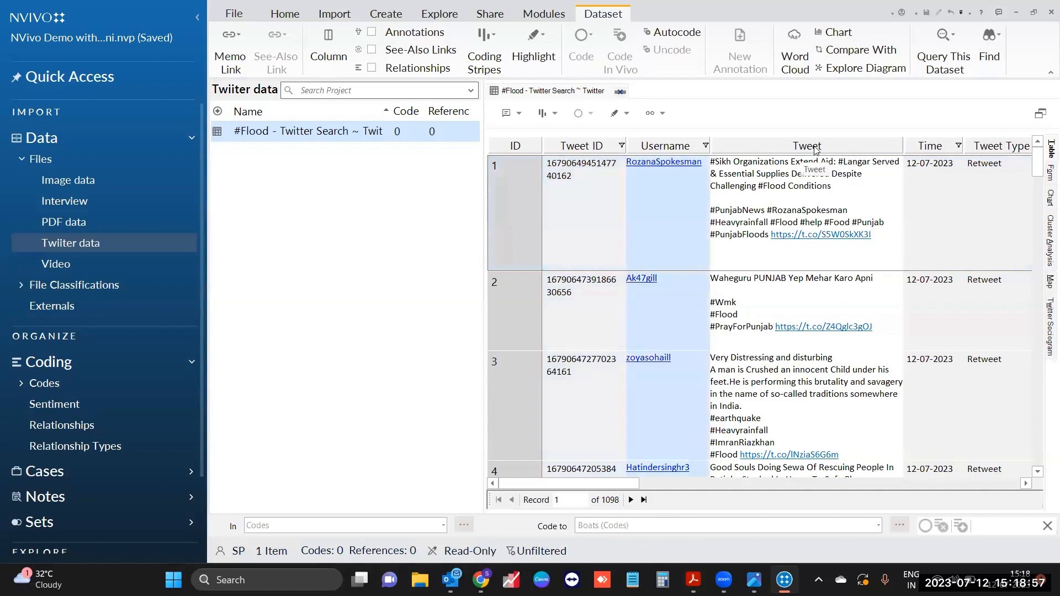
left_click(812, 147)
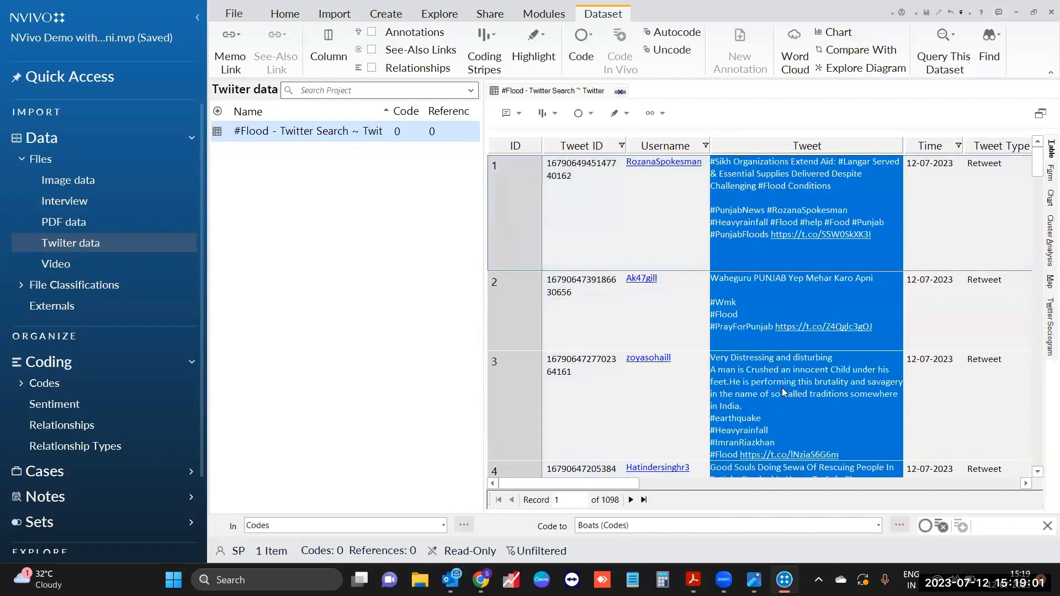
left_click(743, 394)
left_click_drag(712, 357, 803, 406)
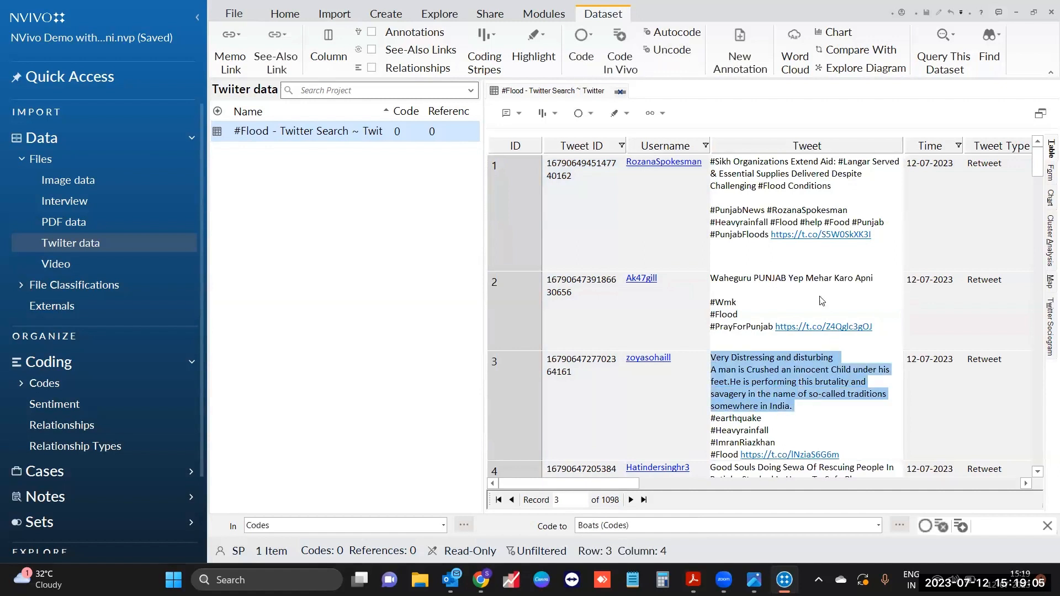
left_click_drag(613, 489, 668, 489)
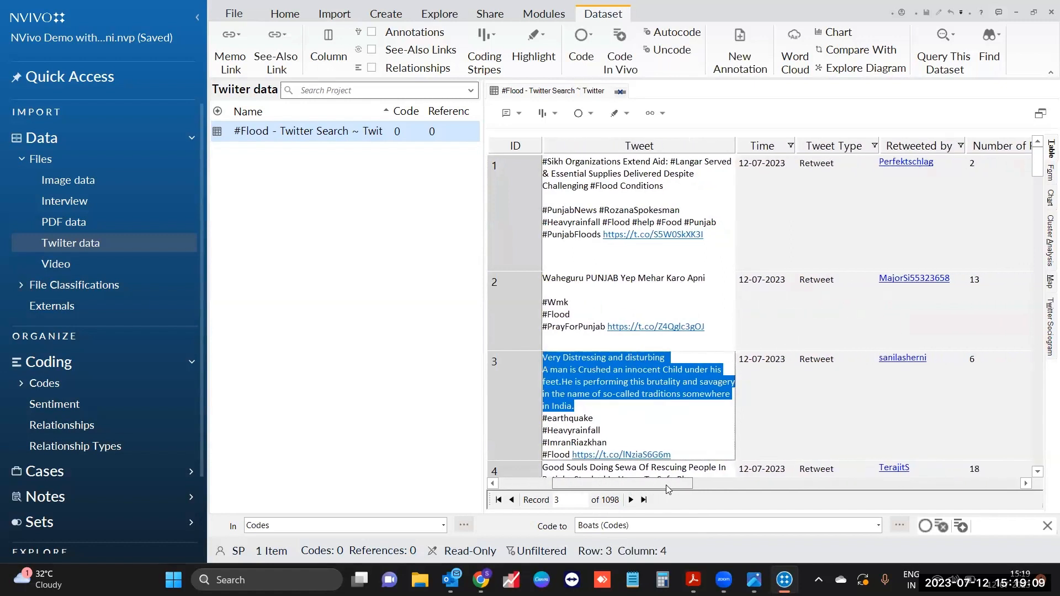
left_click(766, 147)
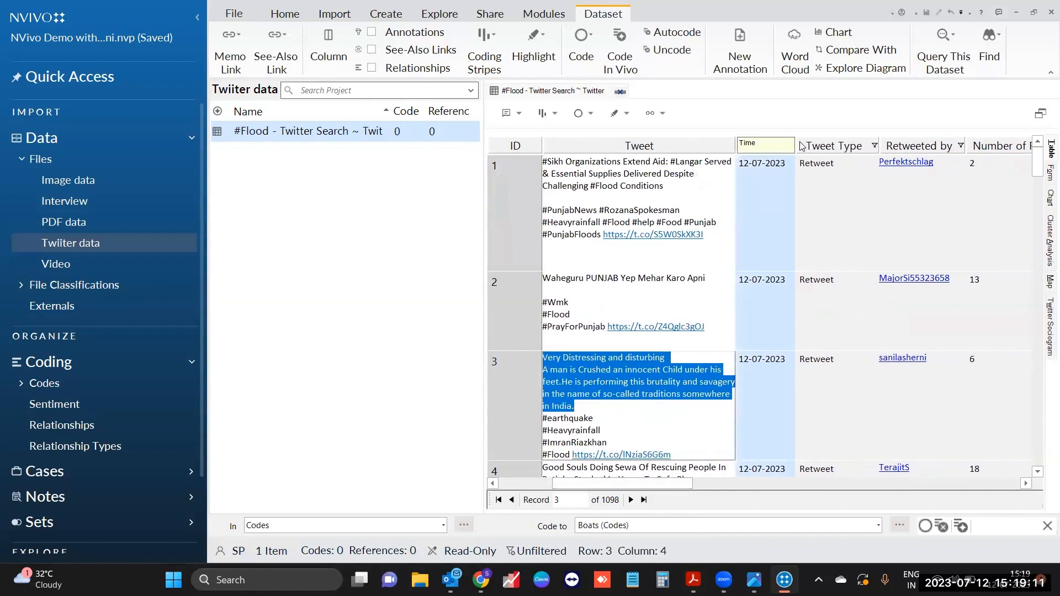
left_click(833, 144)
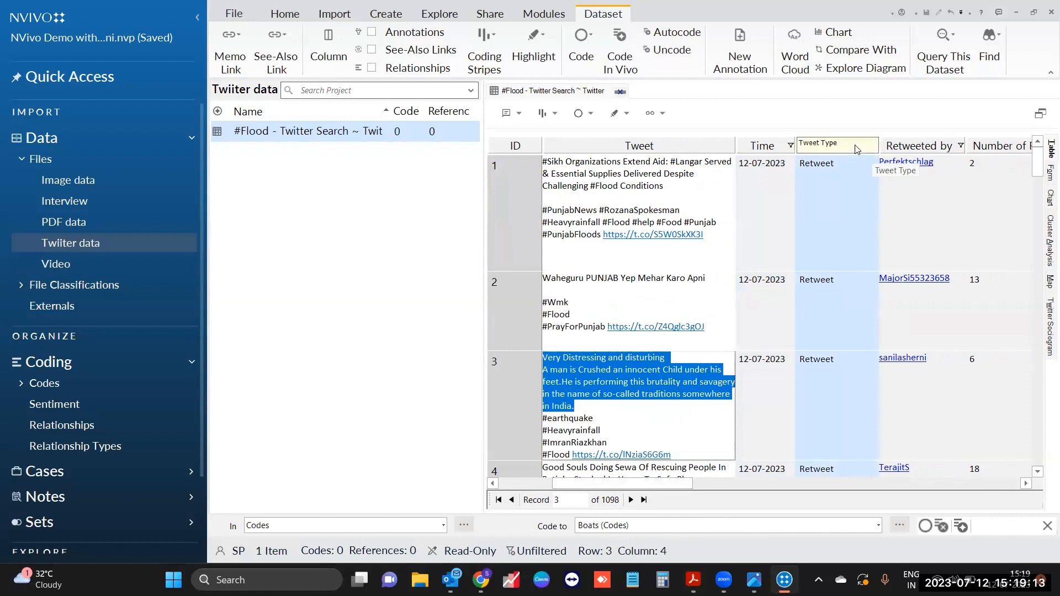
left_click(901, 146)
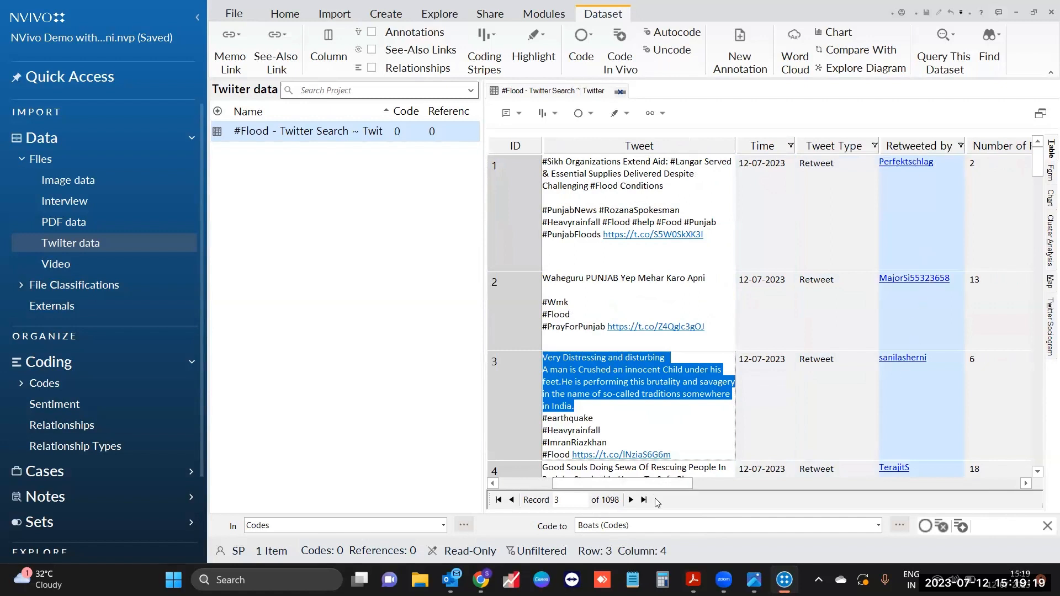
left_click_drag(644, 483, 958, 478)
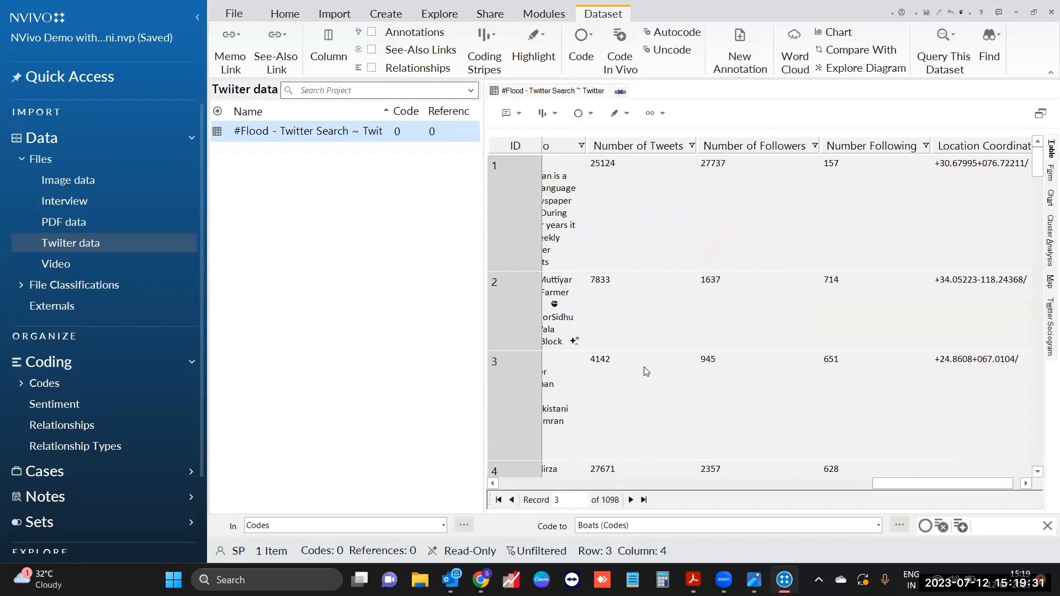
left_click_drag(930, 487, 552, 483)
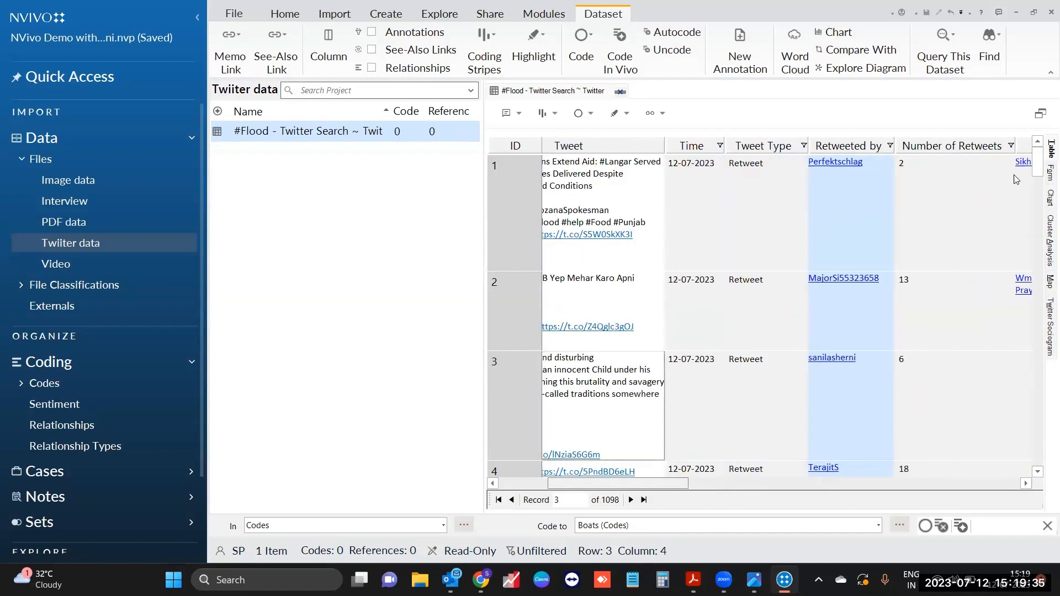
Step: Switch the dataset to Form view and scroll through record 3's fields
left_click(1045, 181)
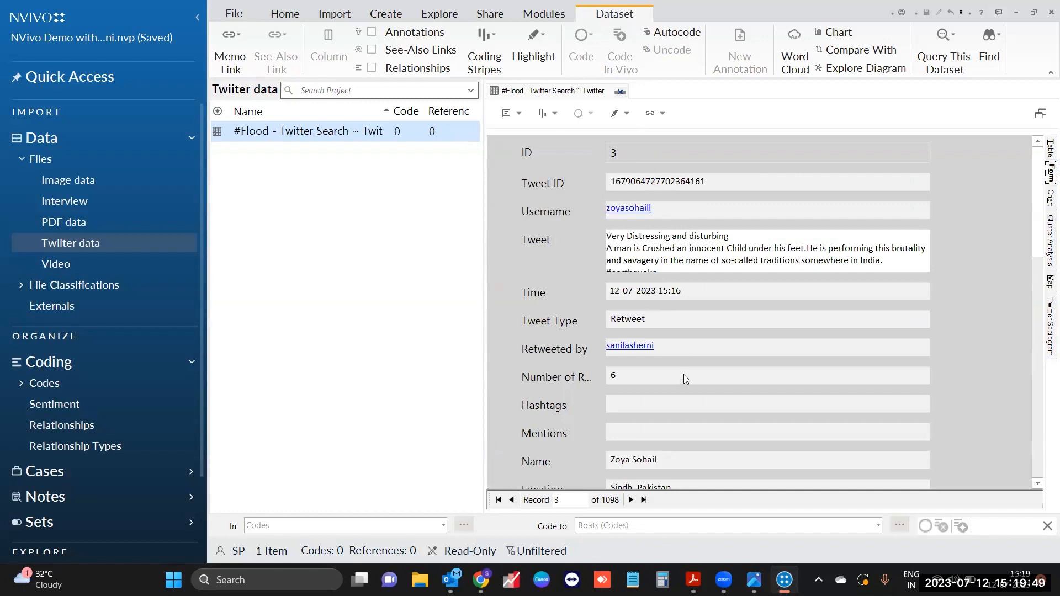
scroll(701, 386, "down", 3)
scroll(734, 390, "up", 3)
Step: Chart the #Flood dataset's references by Locations instead of usernames, with india tallest at about 184
left_click(1042, 202)
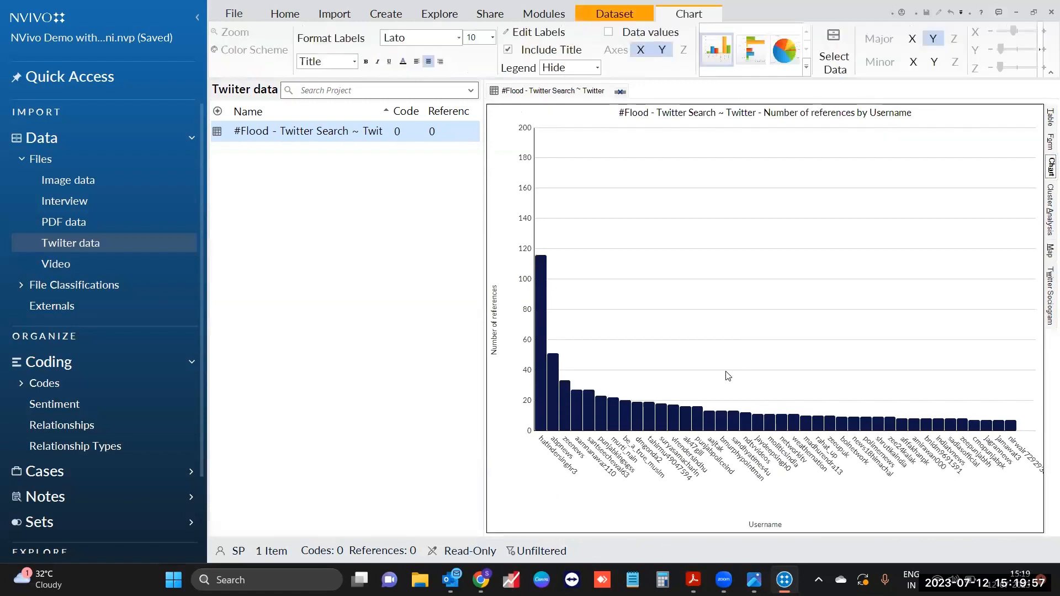
mouse_move(605, 416)
left_click(835, 62)
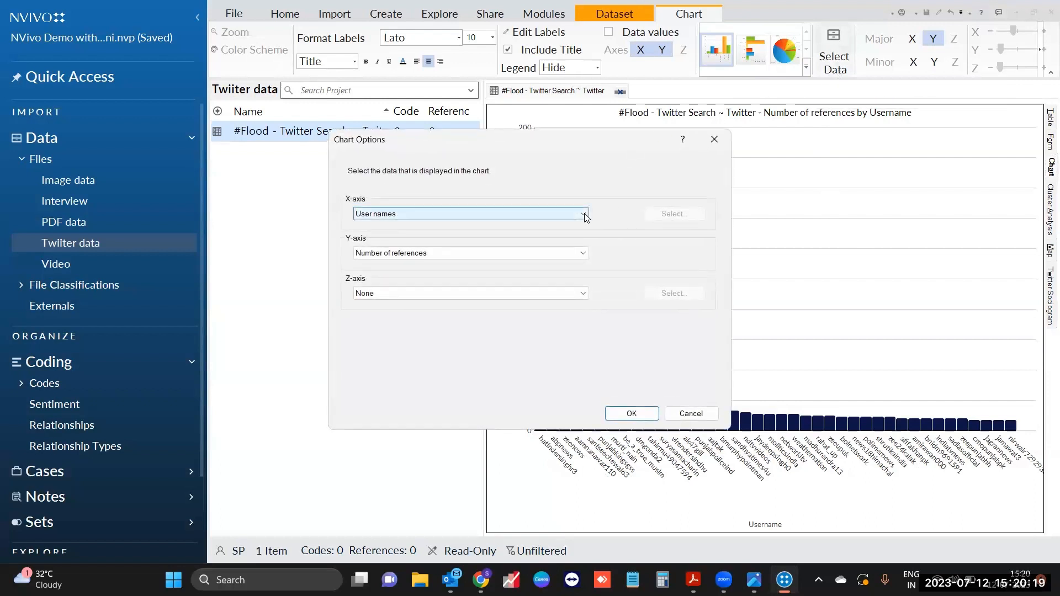
left_click(585, 215)
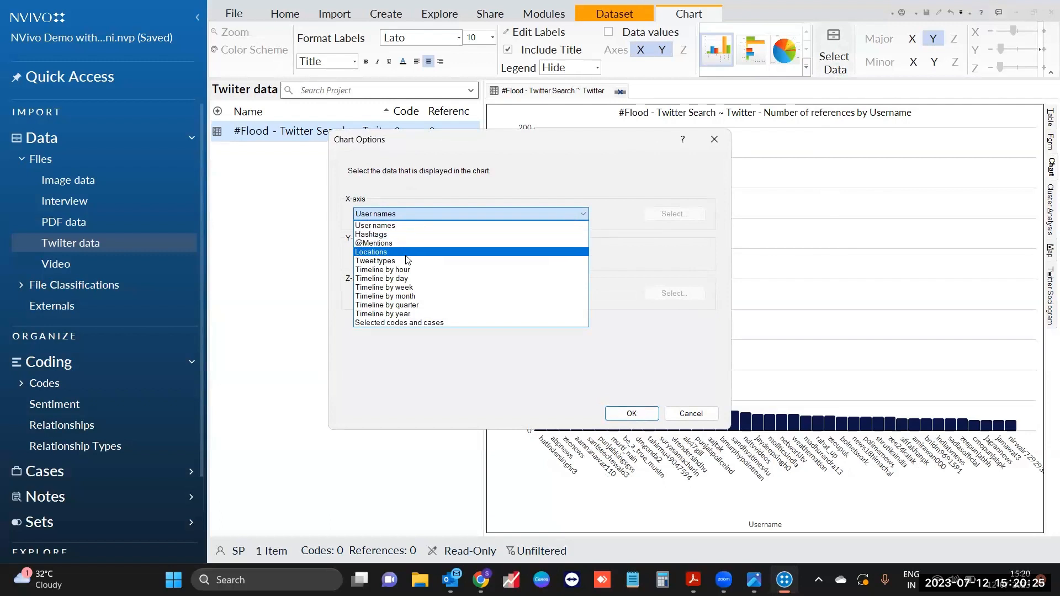
left_click(631, 414)
left_click(631, 413)
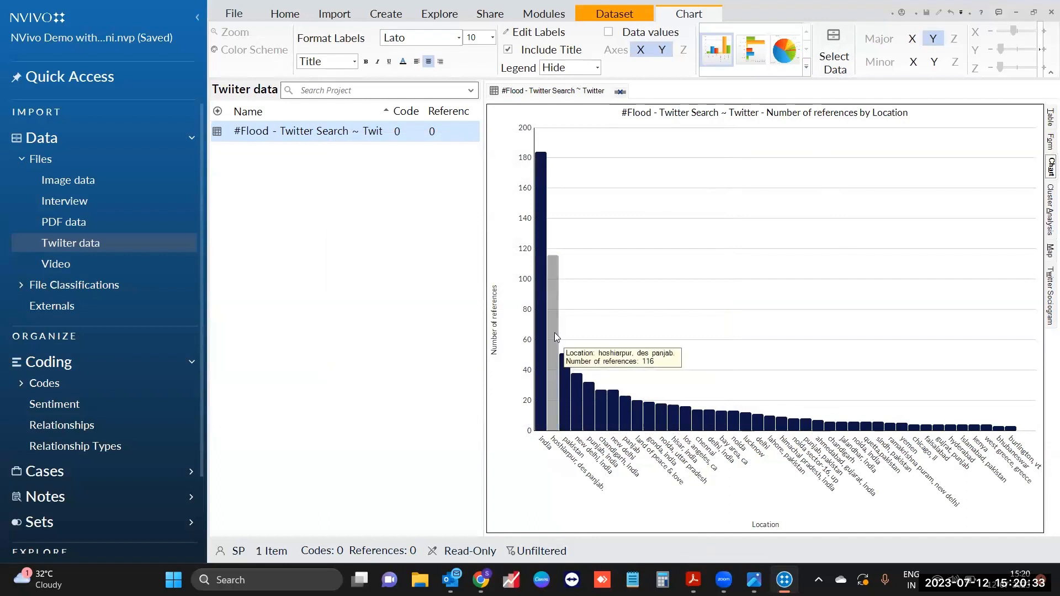
Step: Dismiss the chart's extra options and show the dataset as a username cluster analysis
mouse_move(540, 319)
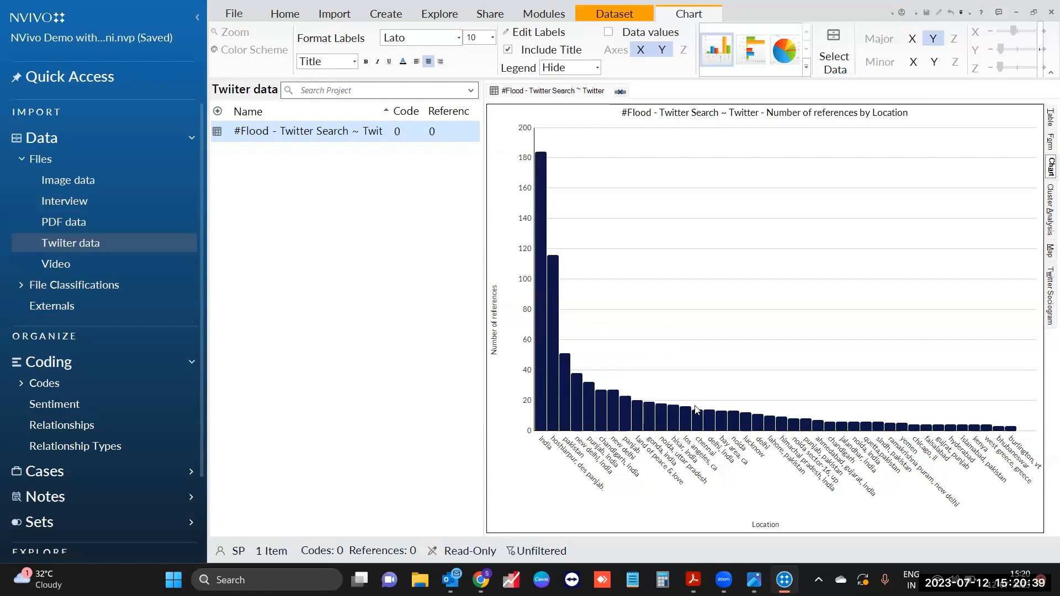
mouse_move(699, 420)
right_click(829, 207)
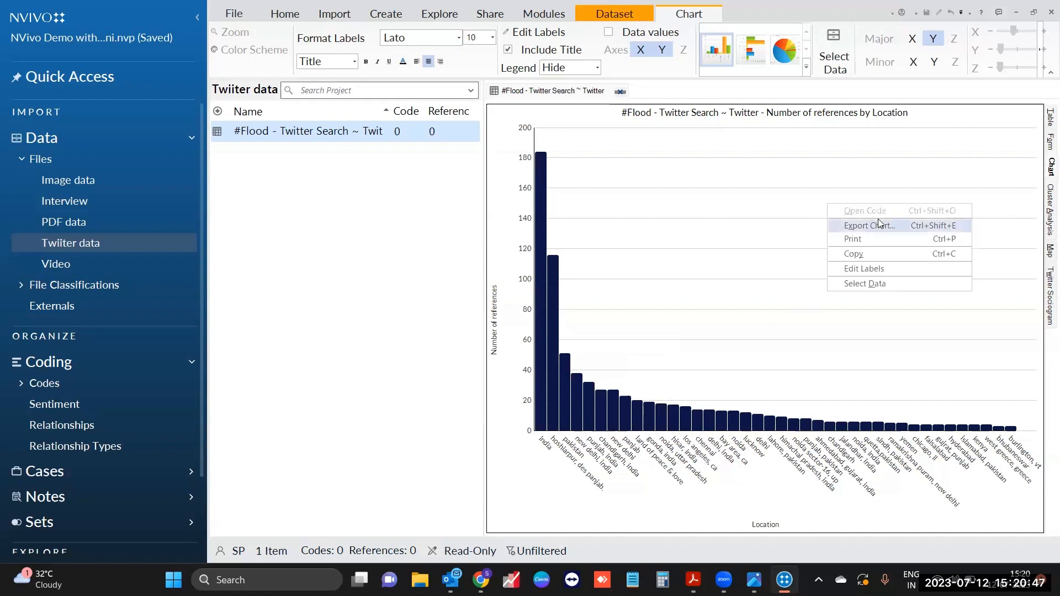
left_click(1015, 215)
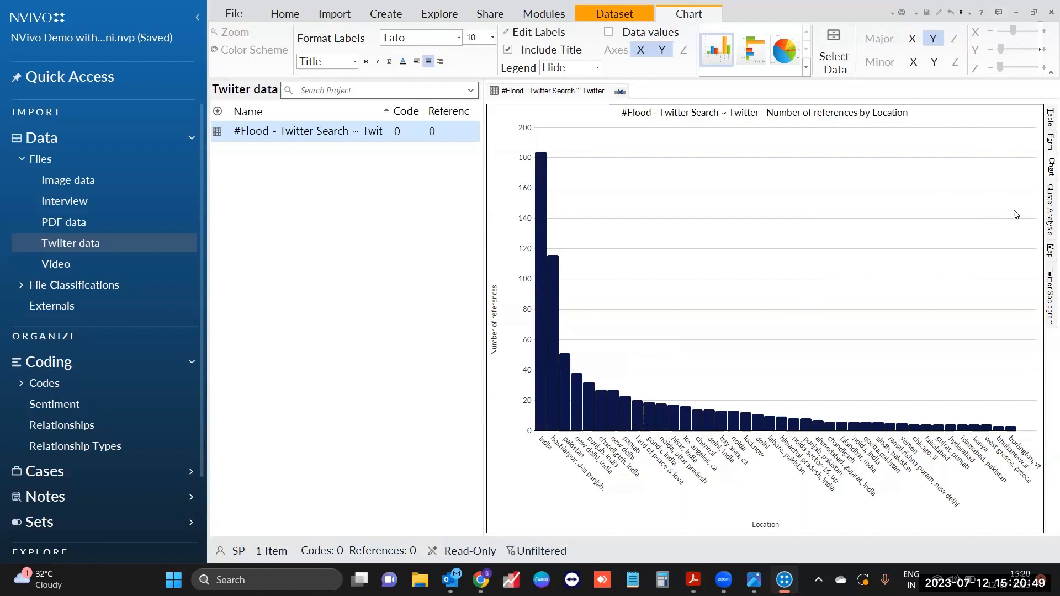
left_click(1047, 222)
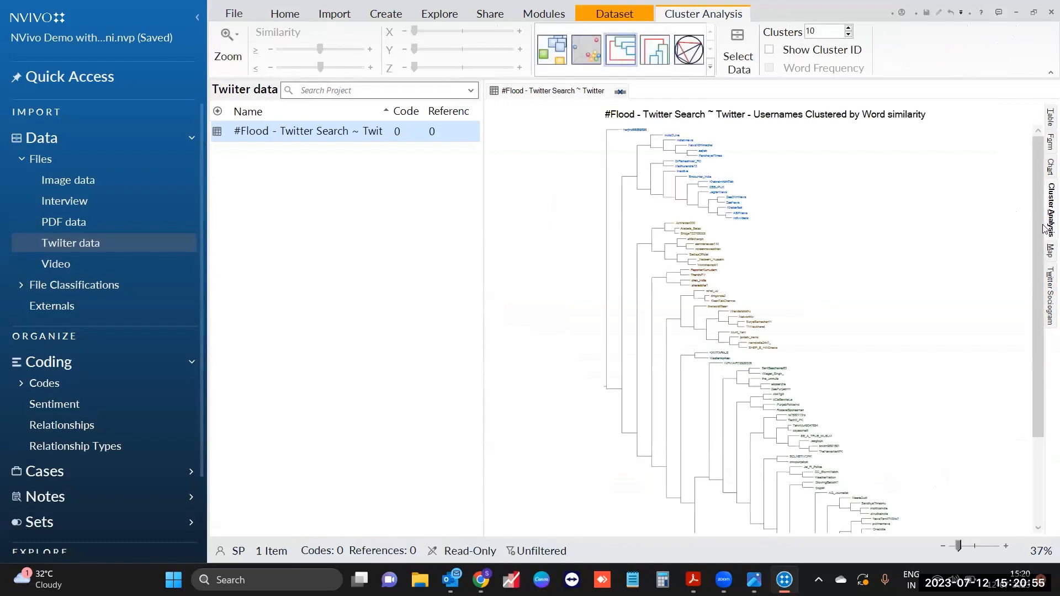
Step: Zoom the username dendrogram in four times until the clustered usernames are readable
left_click(1006, 546)
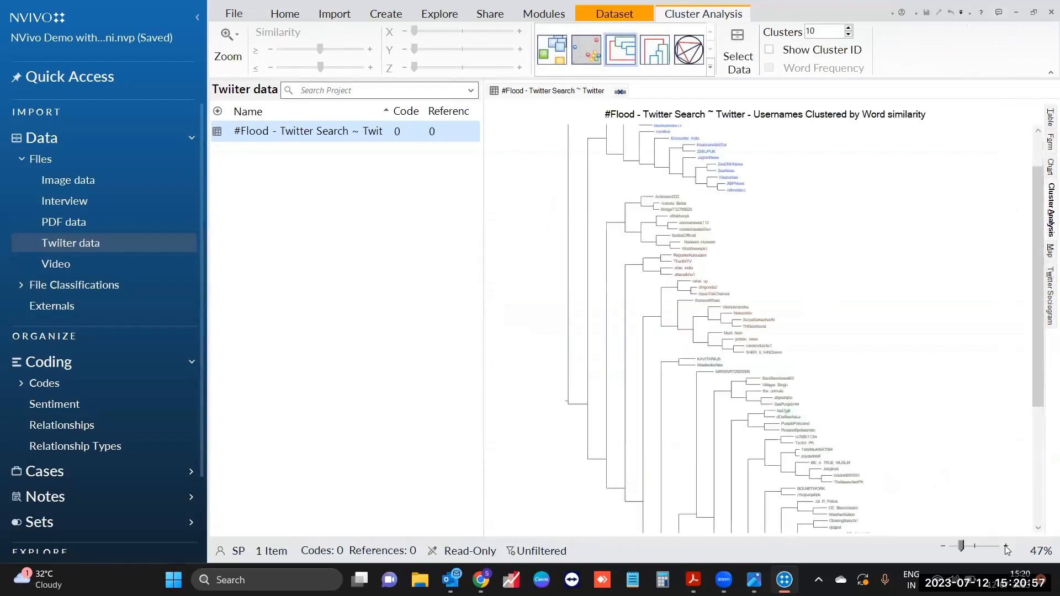
left_click(1005, 546)
left_click(1005, 546)
left_click(1005, 546)
left_click(1006, 546)
left_click(1005, 546)
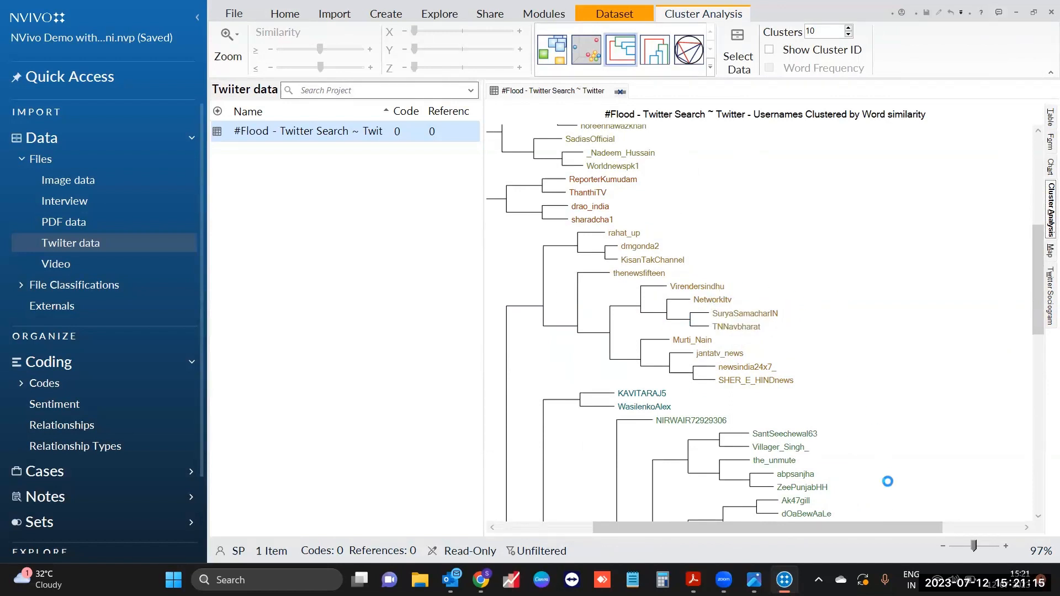
scroll(865, 429, "down", 2)
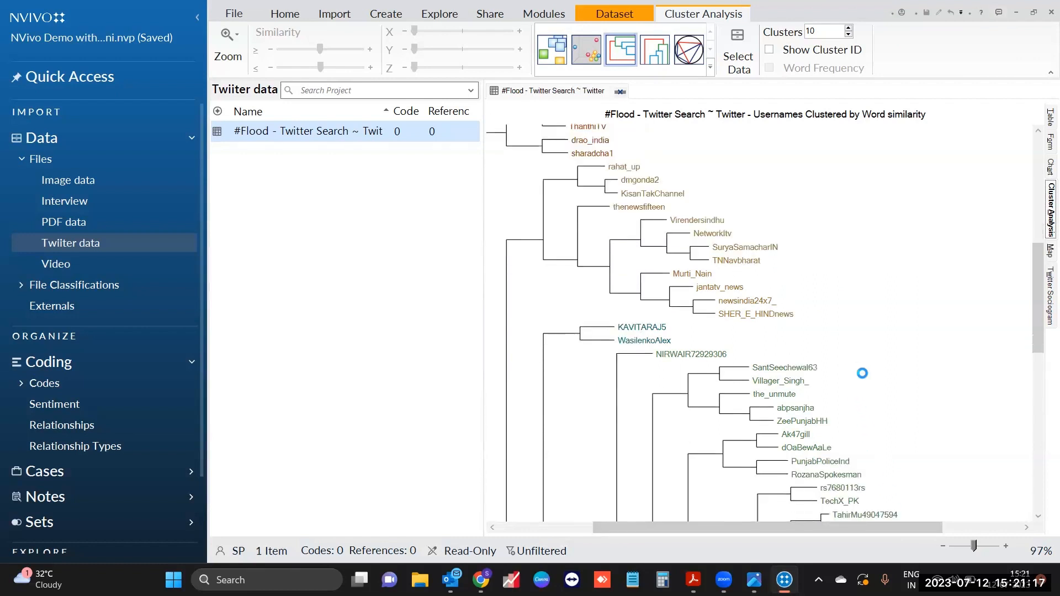
Step: Map the tweets' locations and pan the world map to Pakistan, India, Bangladesh and Iran
left_click(1048, 250)
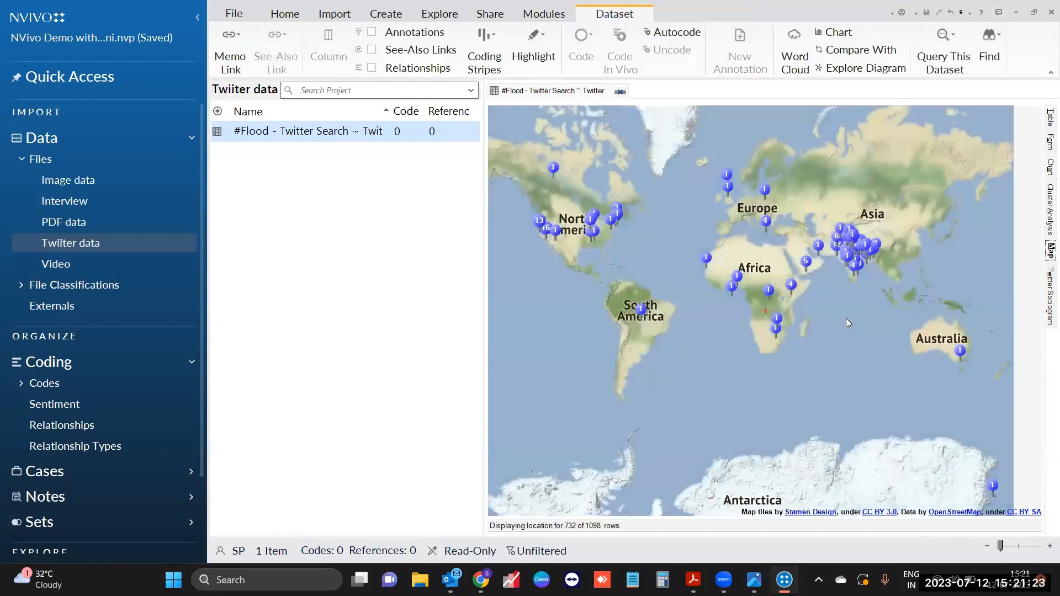
scroll(773, 309, "up", 1)
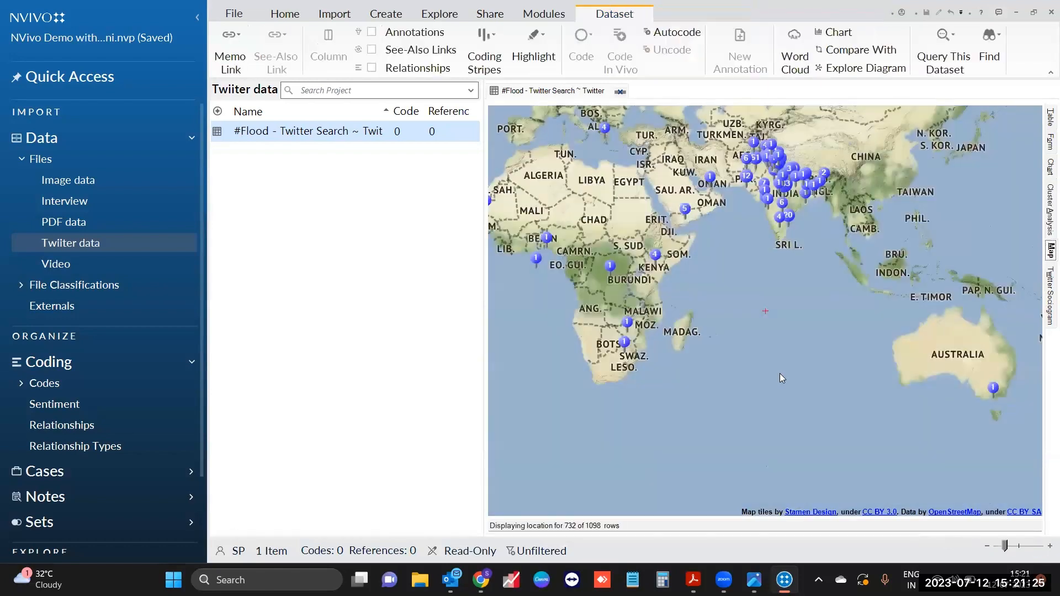
left_click_drag(718, 289, 729, 396)
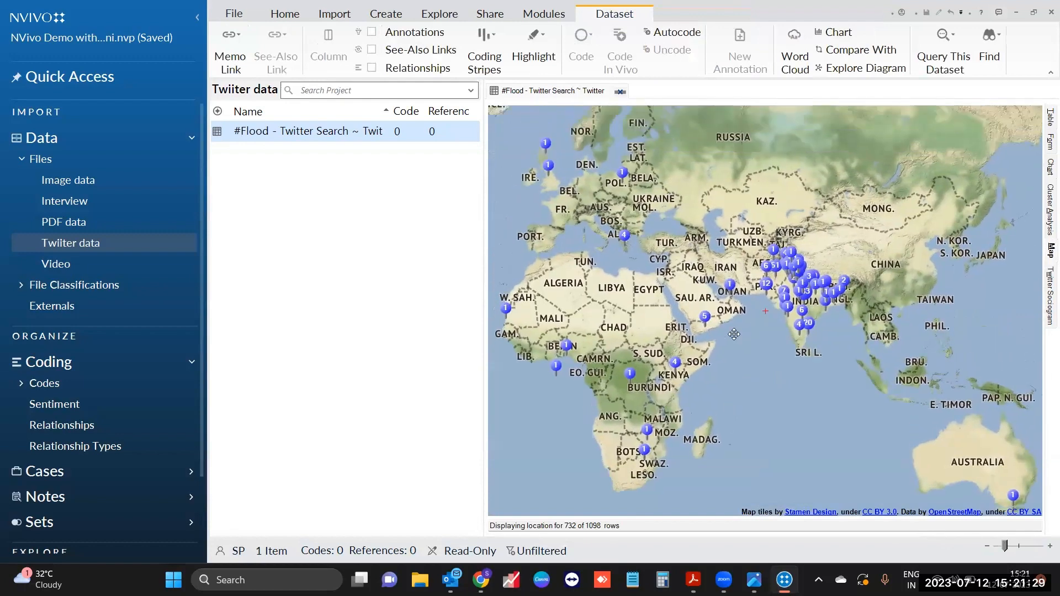
scroll(724, 354, "up", 1)
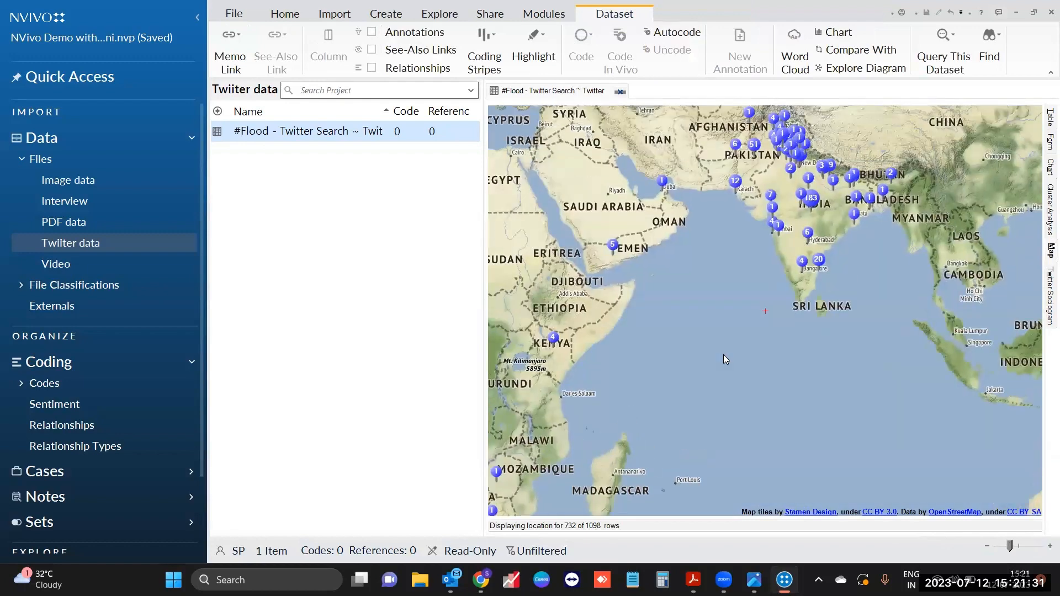
scroll(706, 359, "up", 1)
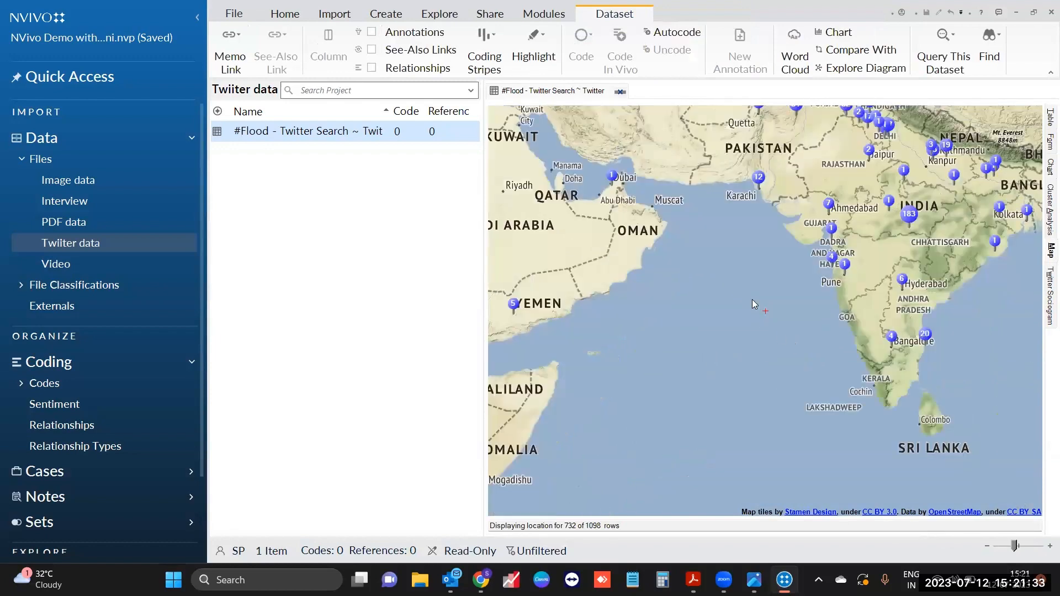
left_click_drag(683, 306, 529, 412)
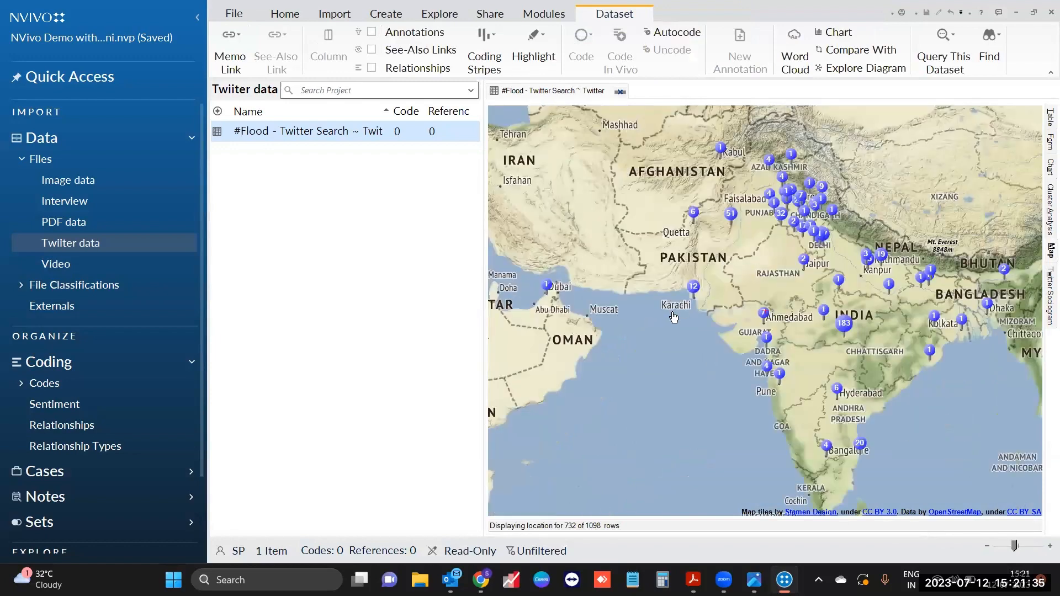
mouse_move(675, 315)
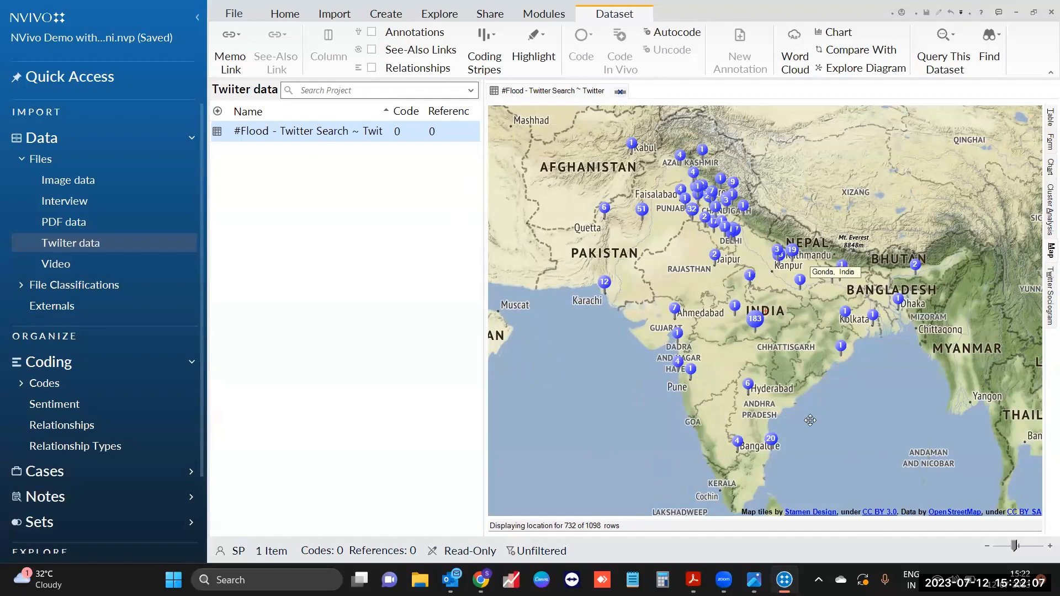
left_click_drag(489, 329, 570, 352)
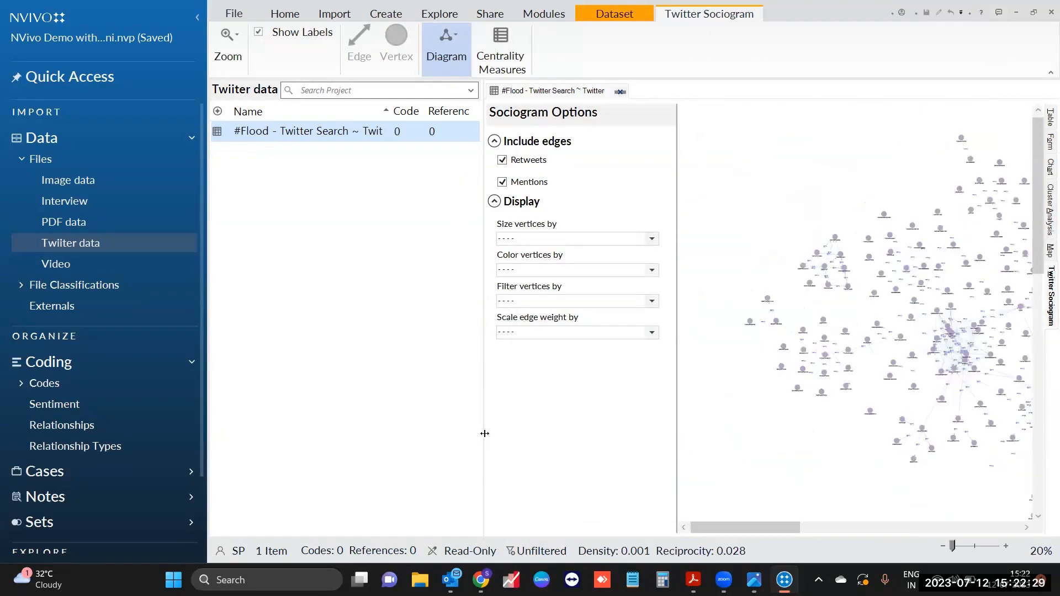
Step: Narrow the data list and sociogram options, then zoom the sociogram to 70%
left_click_drag(484, 433, 371, 433)
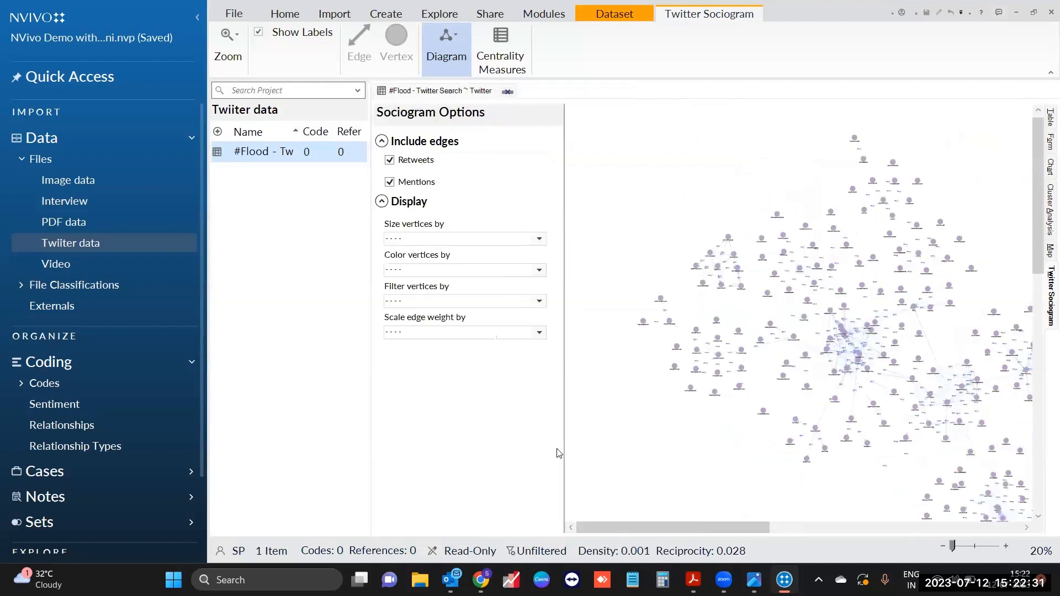
left_click_drag(564, 449, 381, 456)
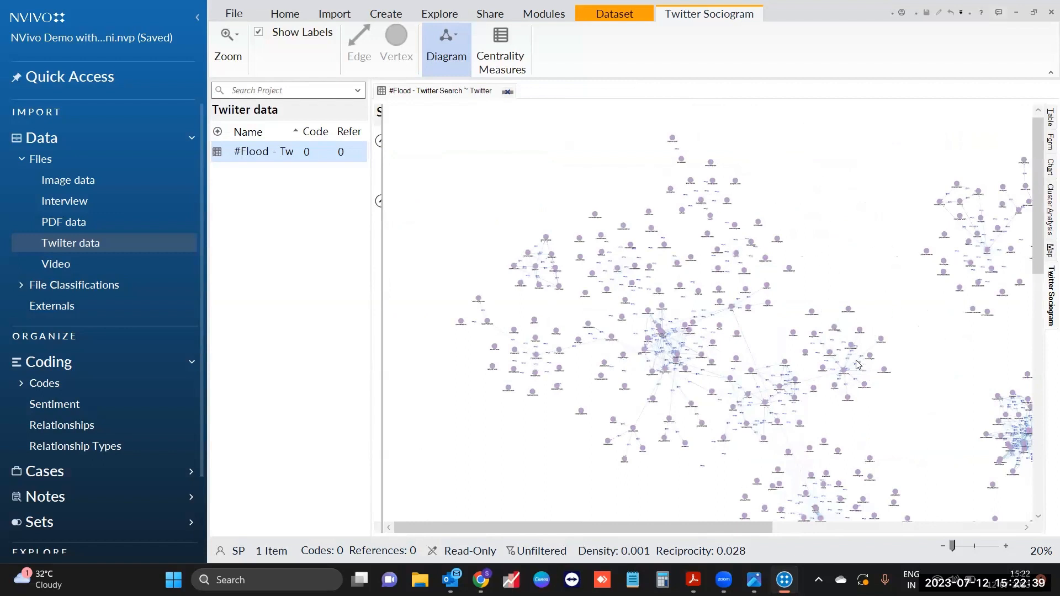
left_click(1006, 546)
left_click_drag(644, 527, 573, 533)
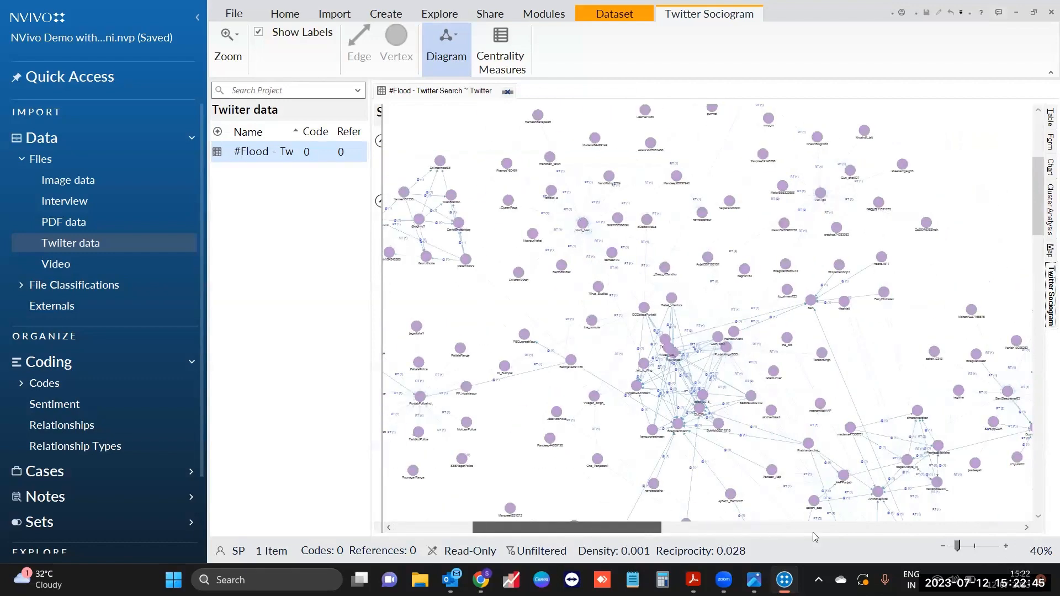
left_click(1006, 548)
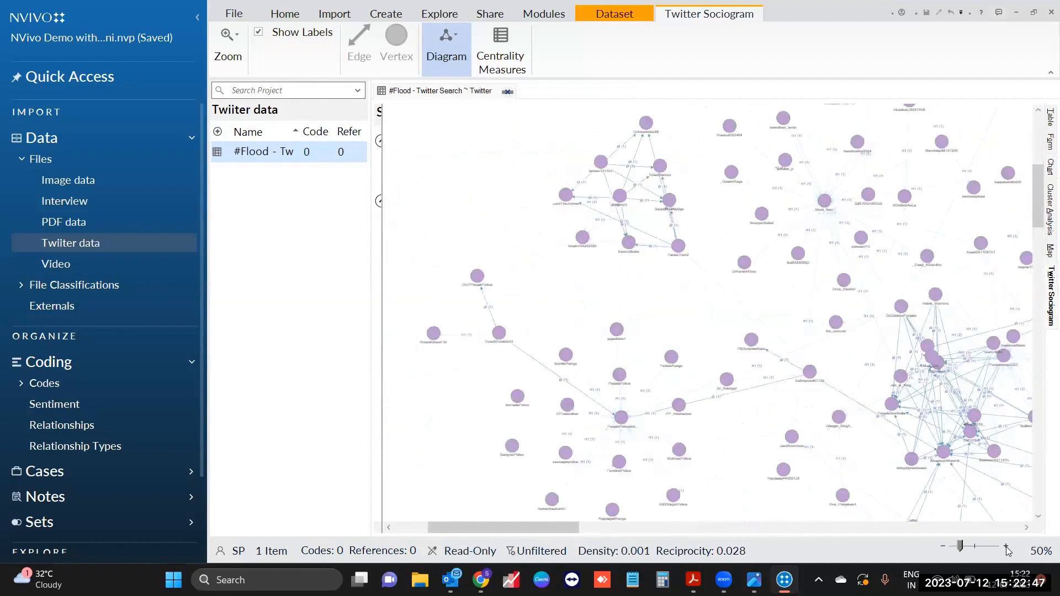
double_click(1005, 546)
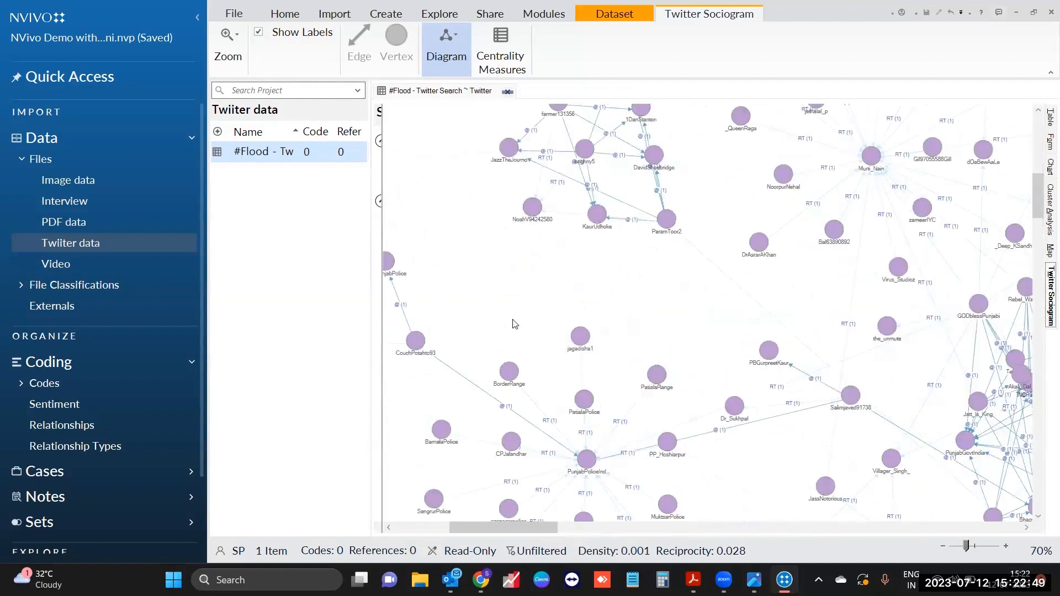
scroll(538, 459, "up", 1)
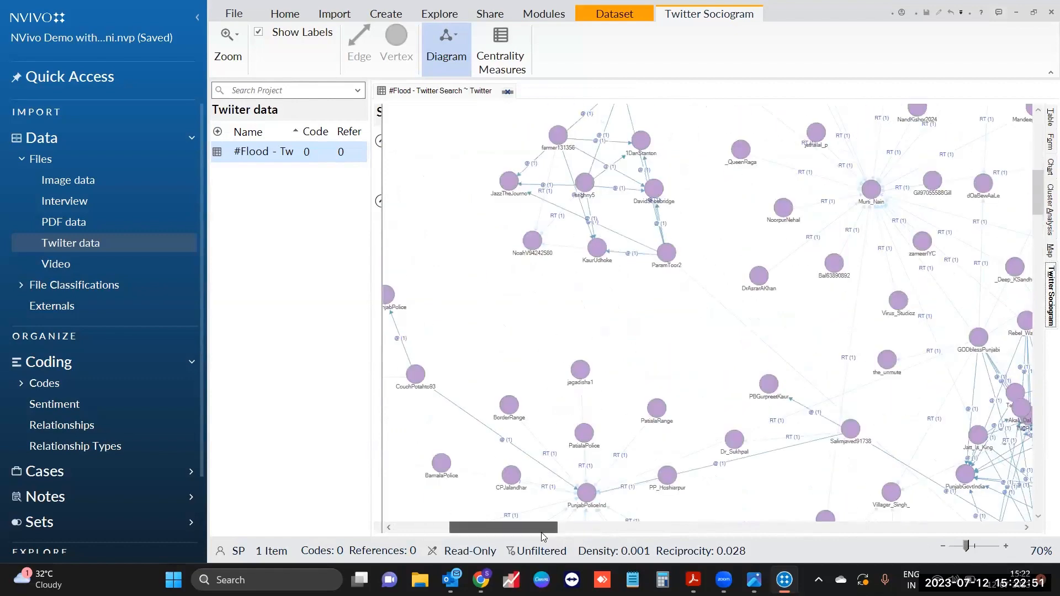
scroll(534, 535, "left", 2)
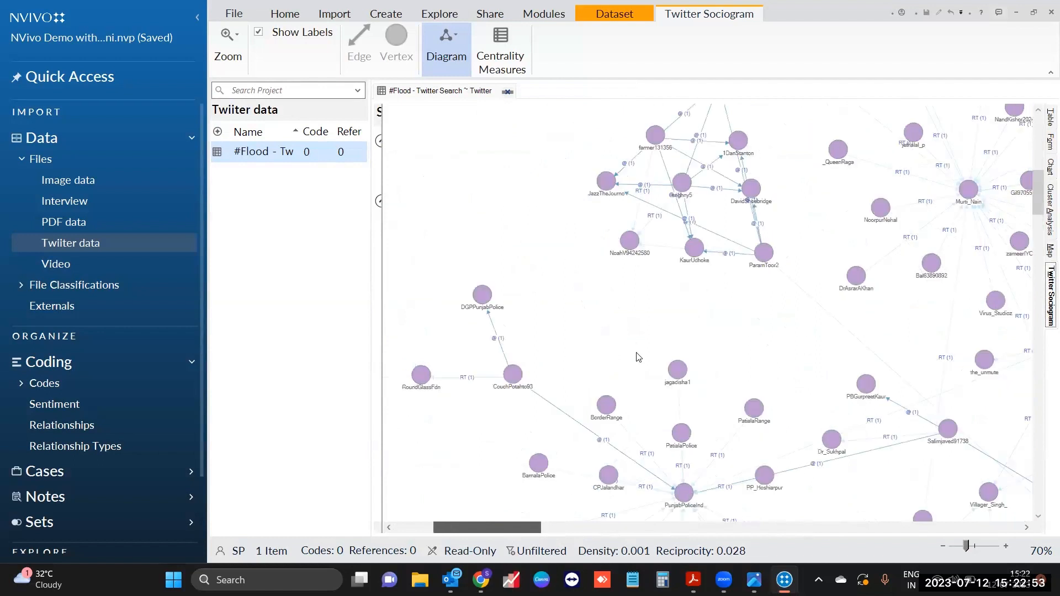
scroll(668, 408, "left", 3)
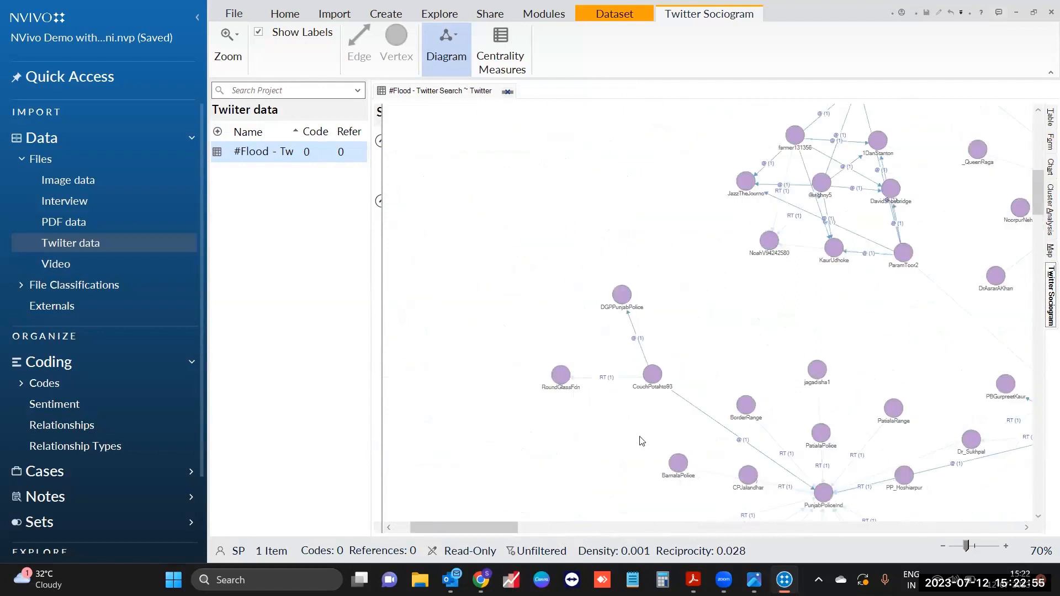
left_click(1006, 547)
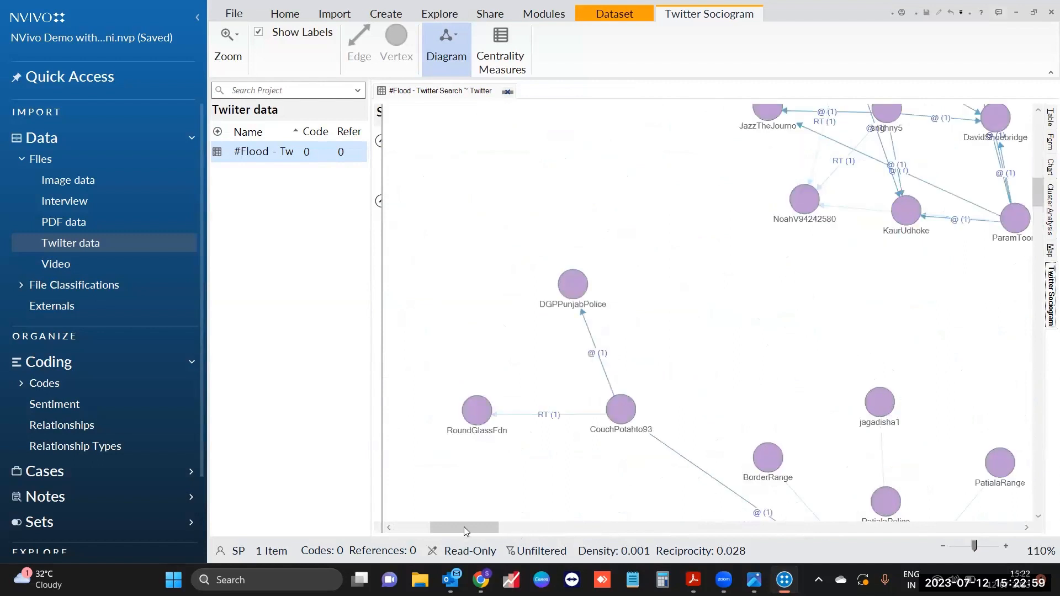
left_click_drag(460, 526, 455, 528)
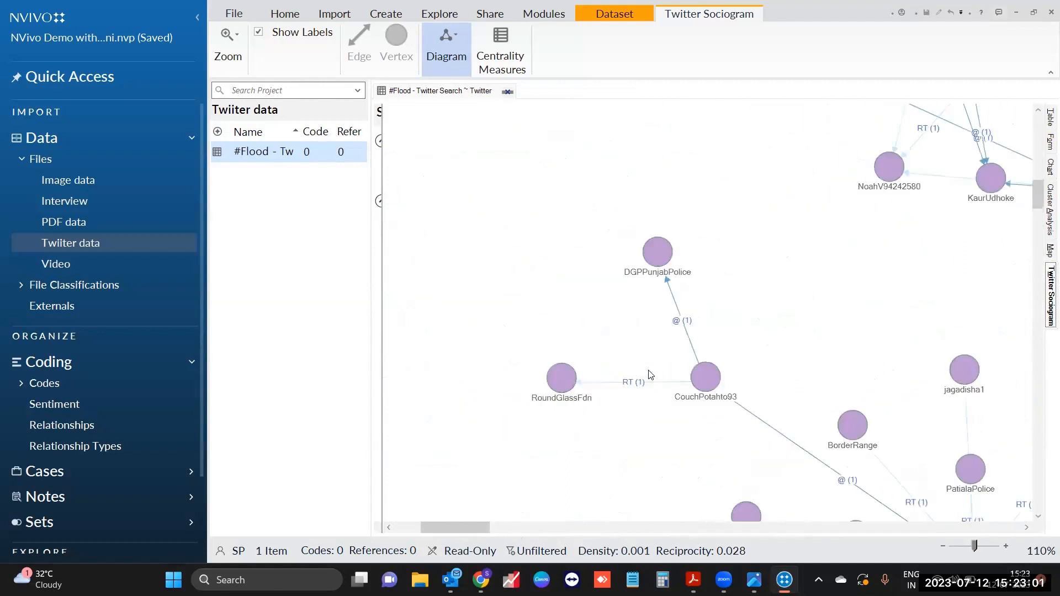
scroll(649, 339, "down", 1)
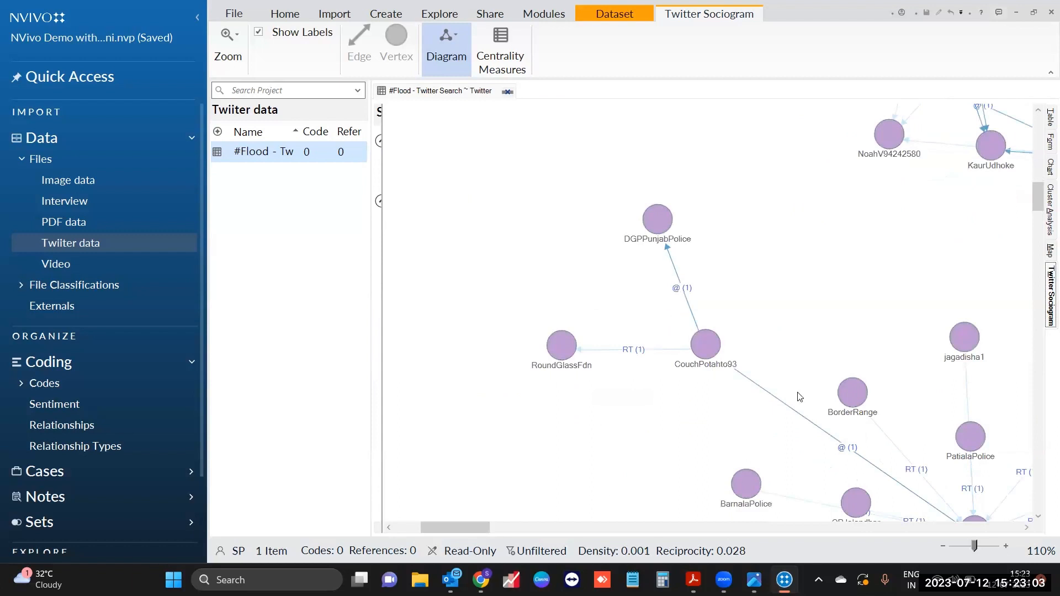
Step: Zoom closer and select the DGPPunjabPolice mention and RoundGlassFdn retweet links, then clear them
left_click(1006, 547)
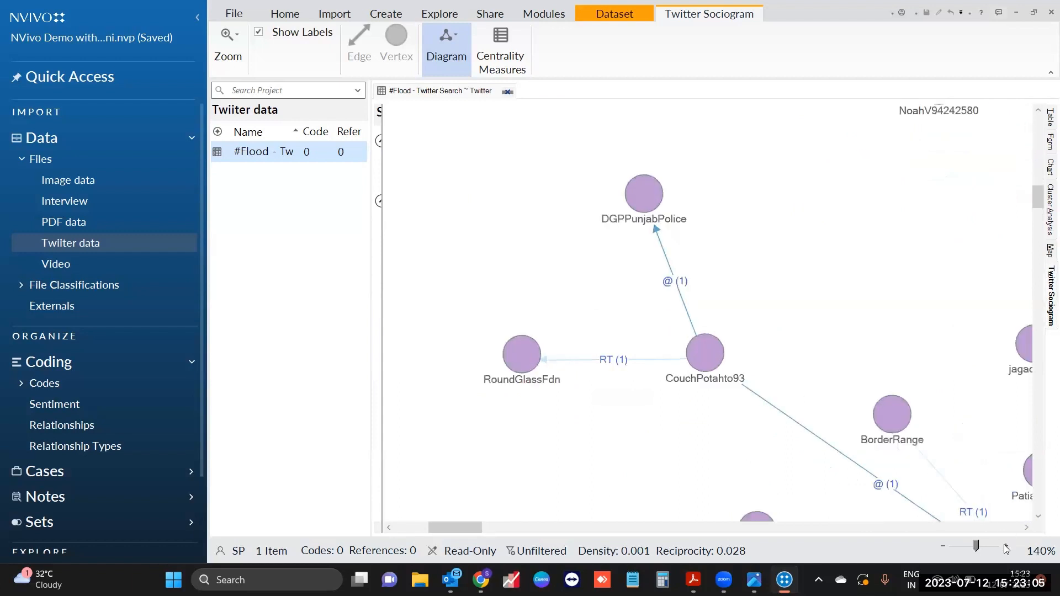
left_click(1005, 546)
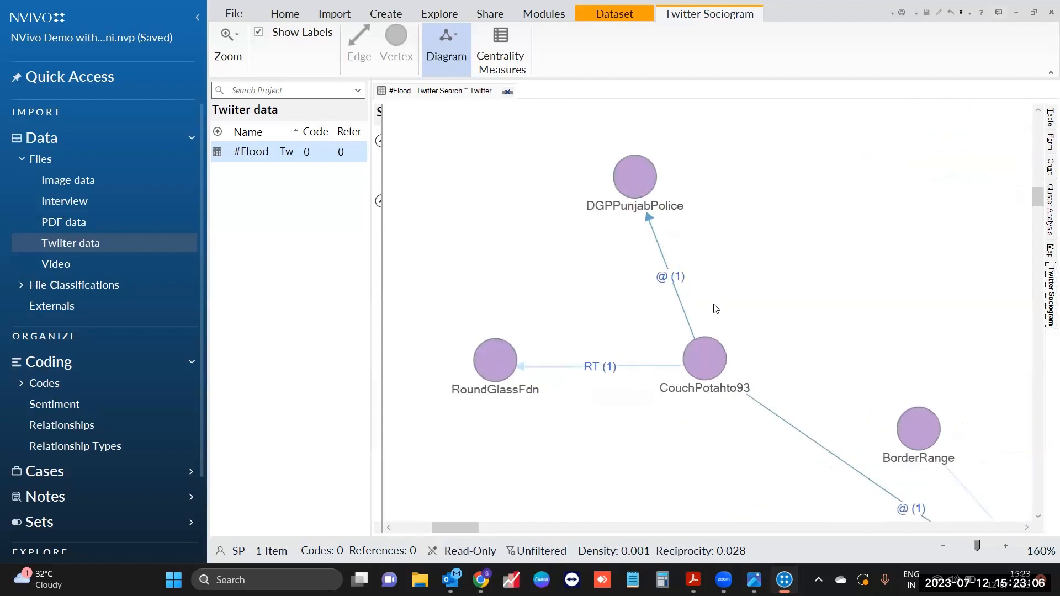
left_click(664, 285)
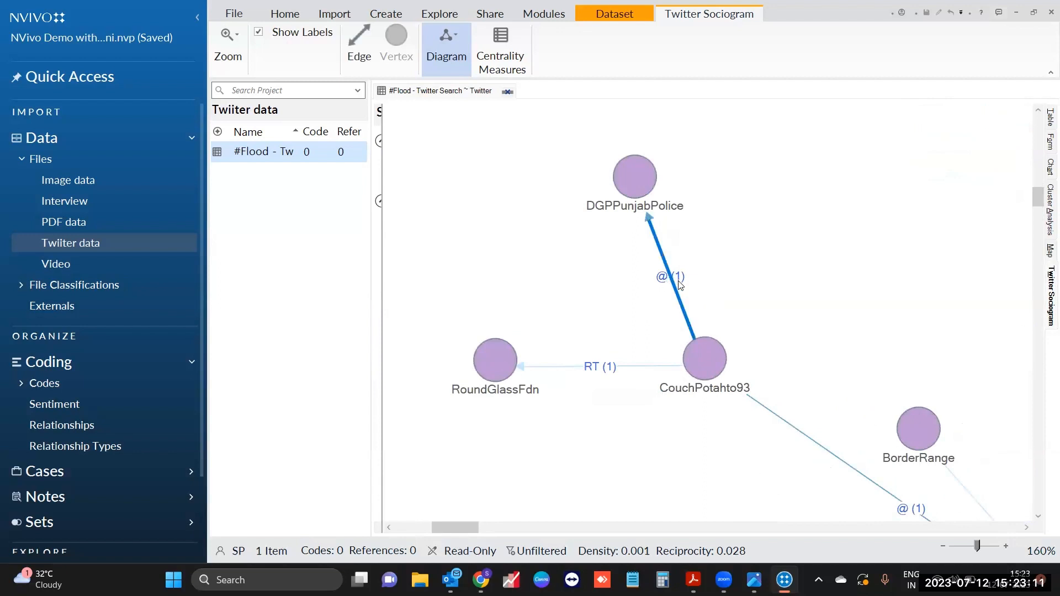
left_click(600, 367)
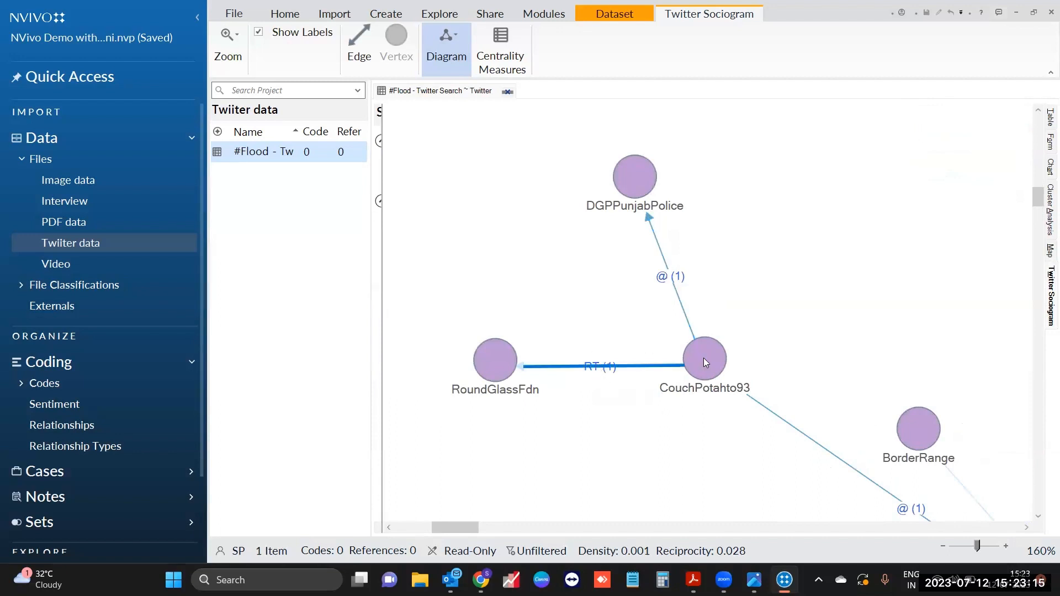
left_click(634, 393)
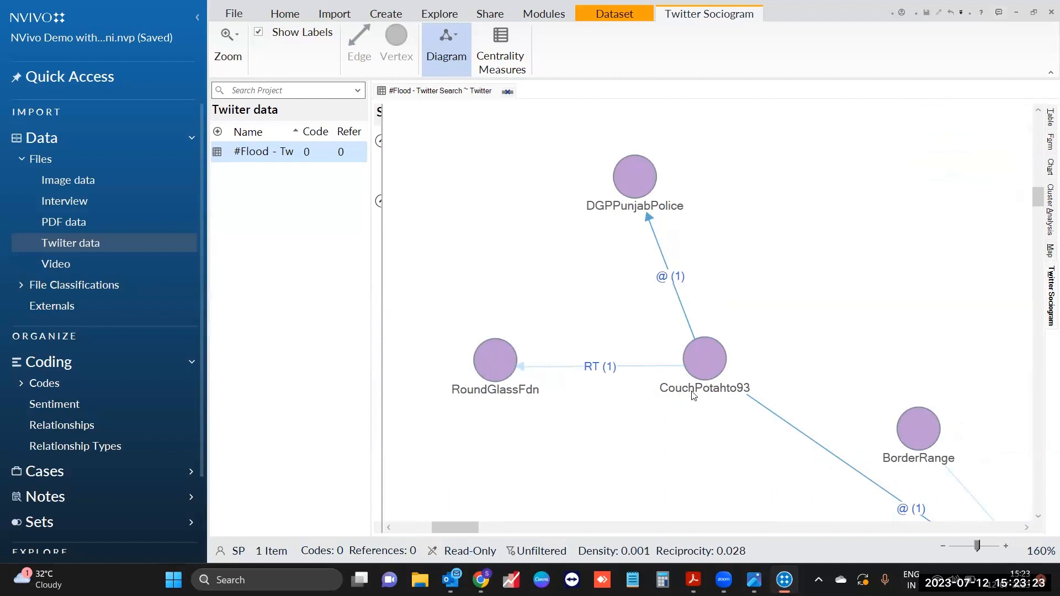
left_click(700, 352)
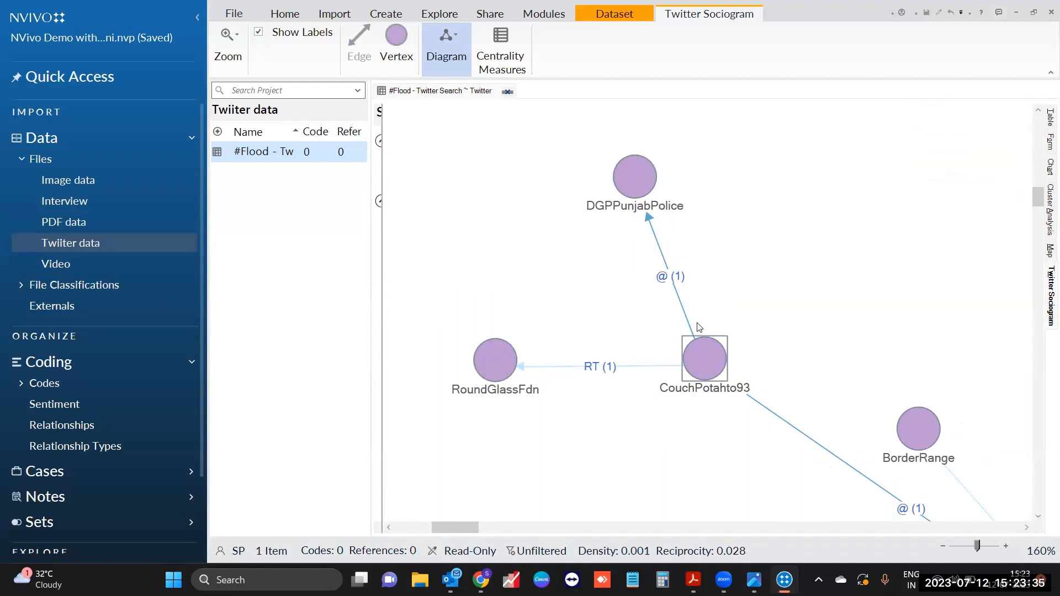
left_click(500, 361)
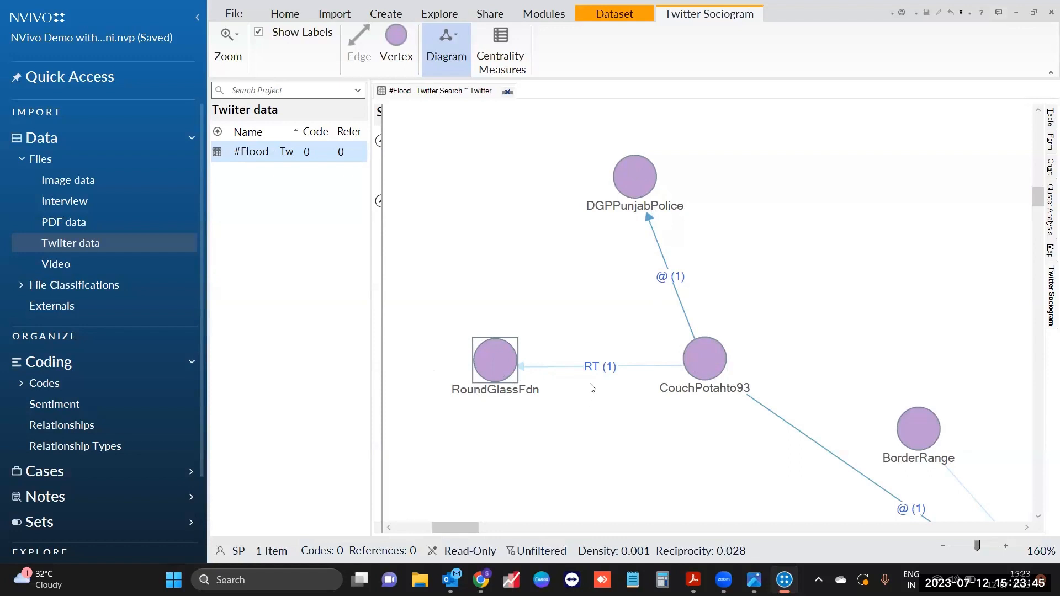
left_click(591, 367)
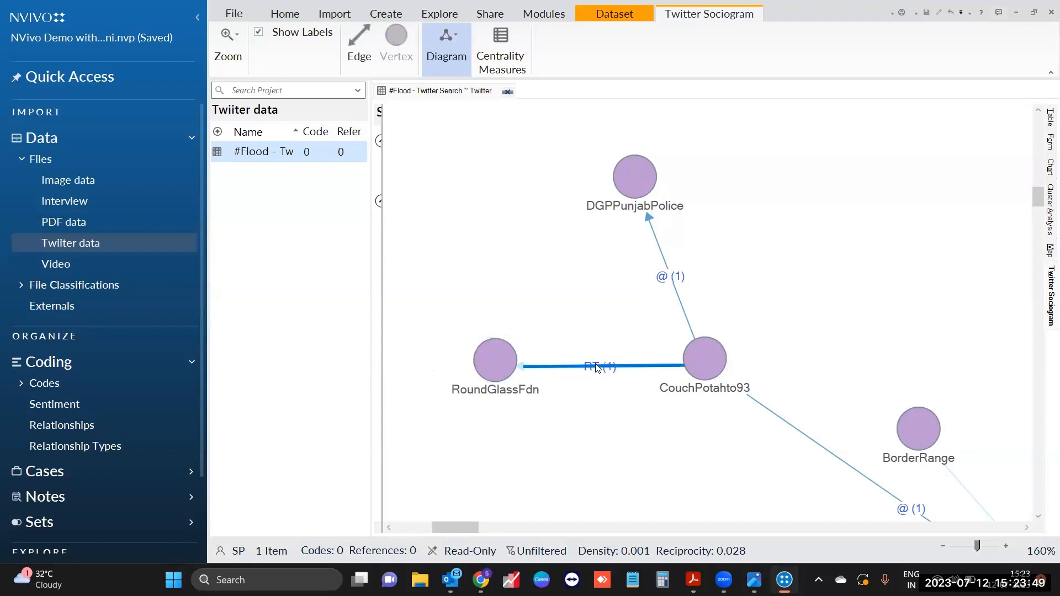
left_click(605, 440)
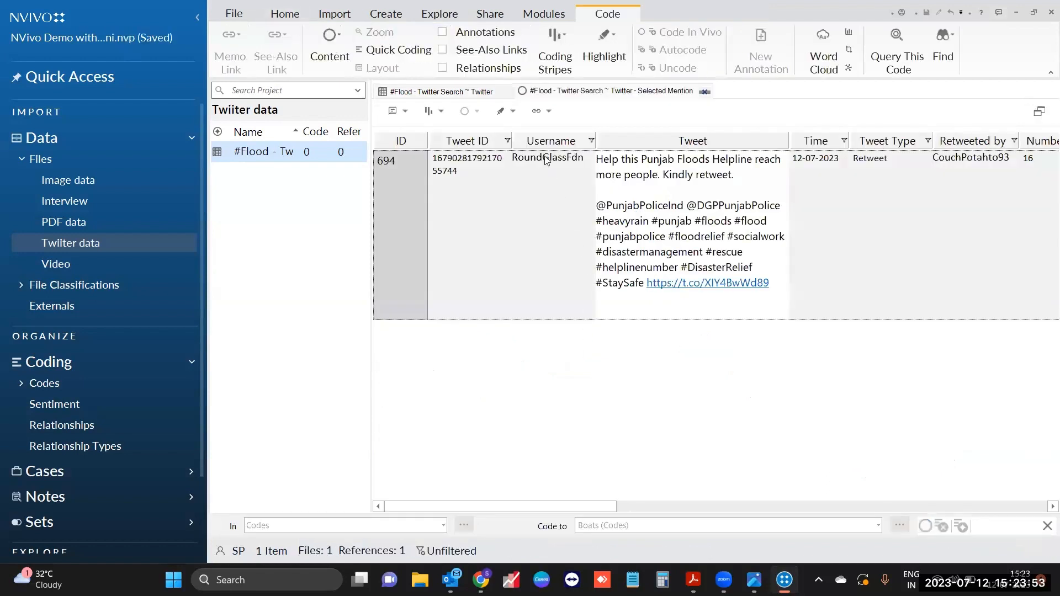
Step: Inspect row 694's Username, text, Tweet Type, Retweeted by and Mentions, then cancel the problem report
left_click(544, 161)
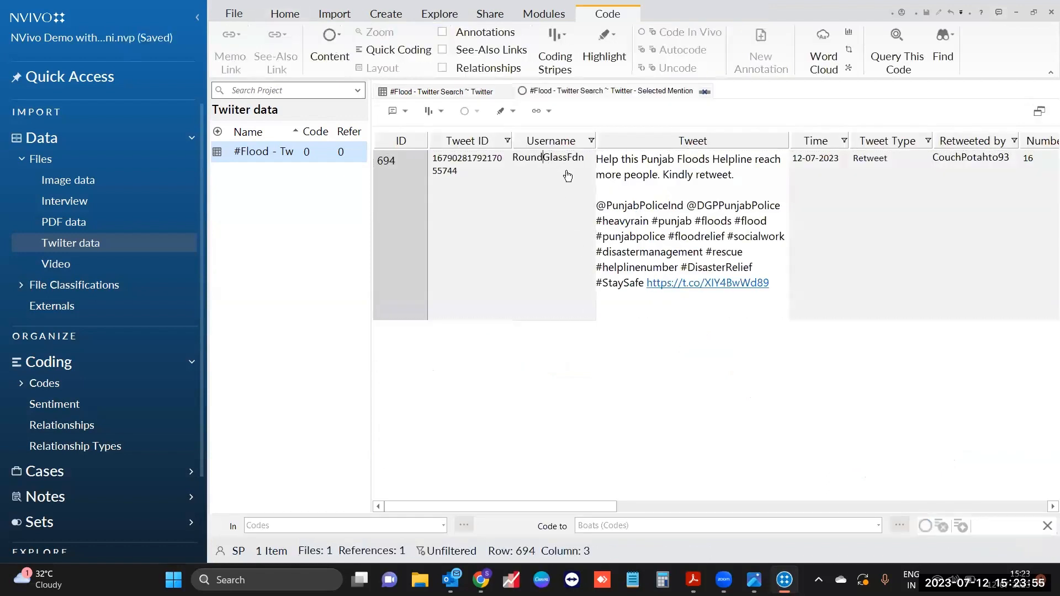
left_click(690, 194)
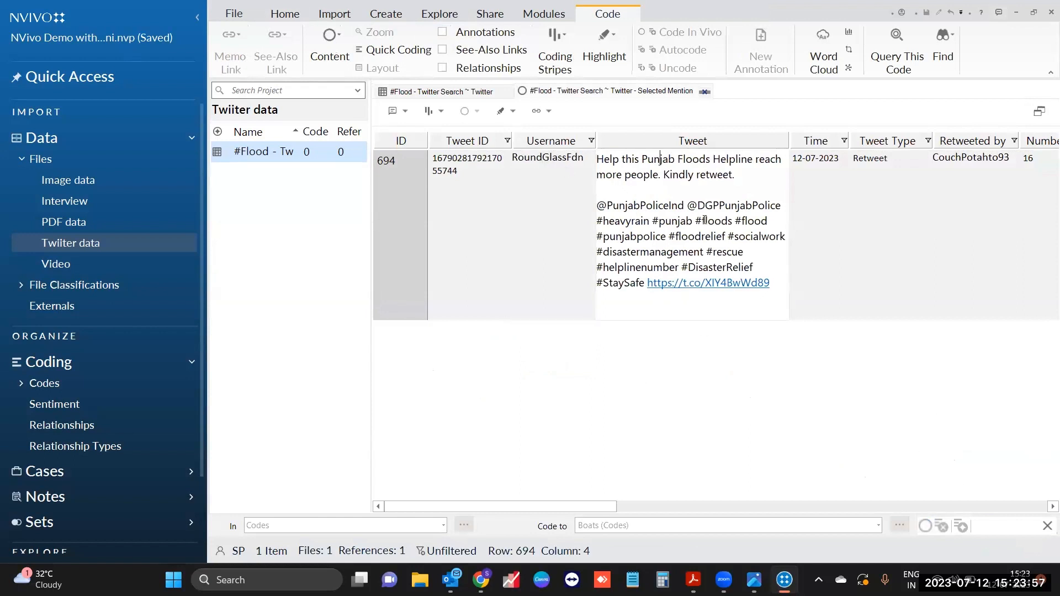
left_click(872, 160)
left_click(966, 165)
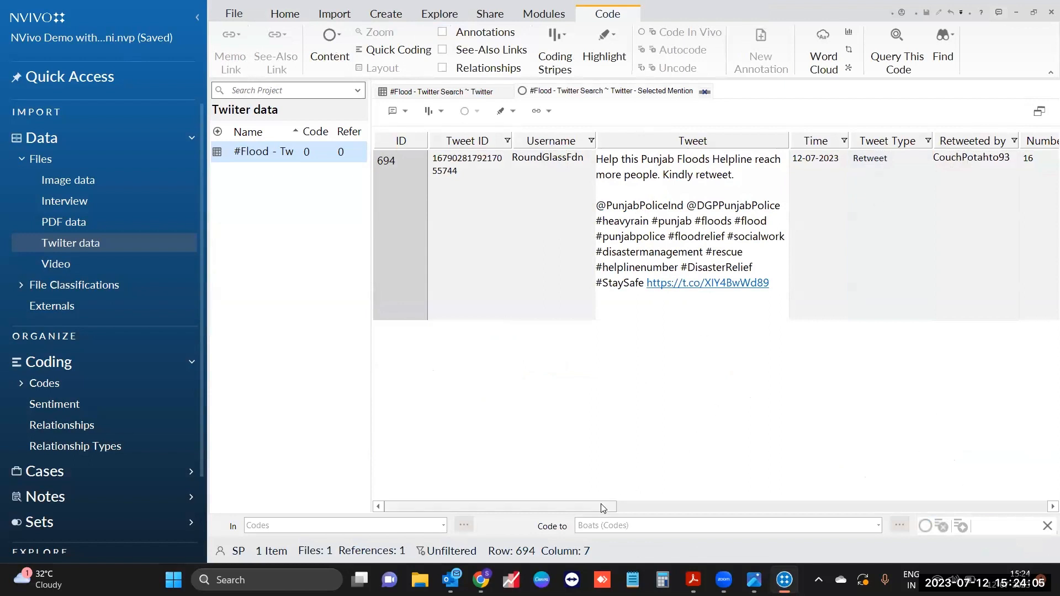
left_click_drag(602, 507, 759, 505)
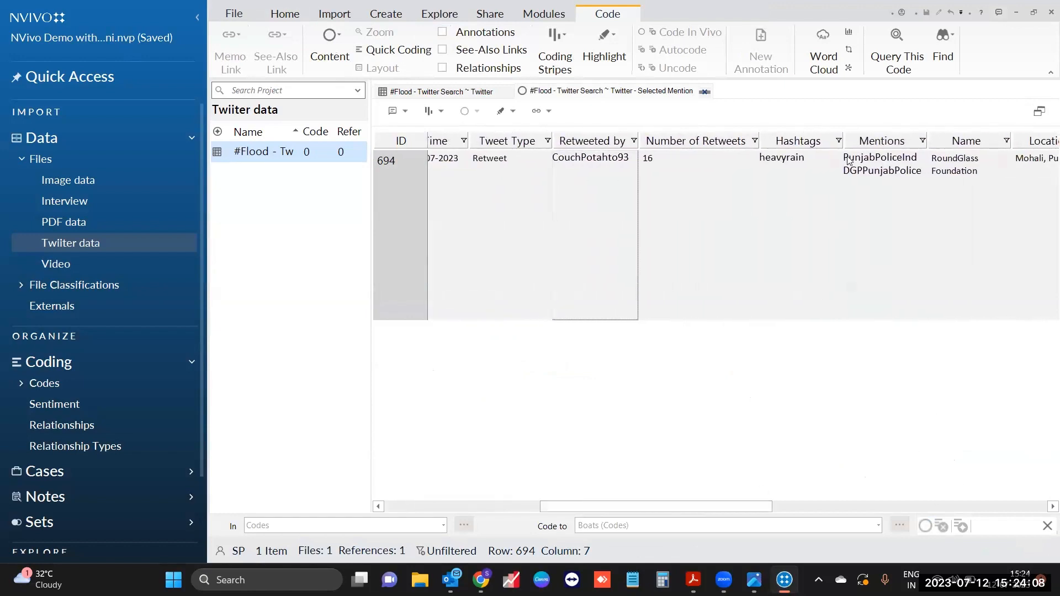
left_click(892, 164)
left_click(895, 177)
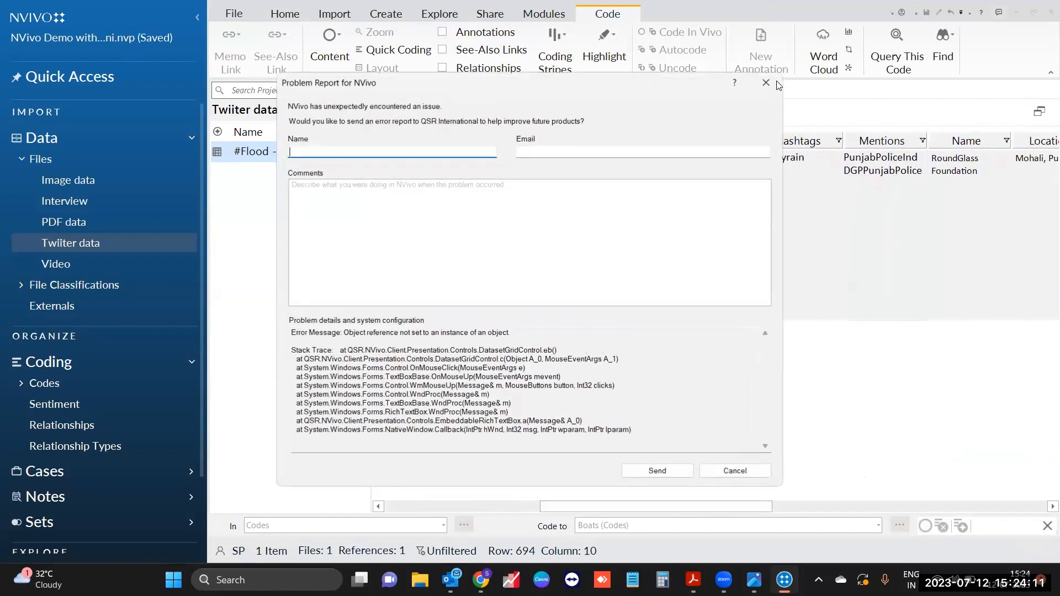
left_click(766, 82)
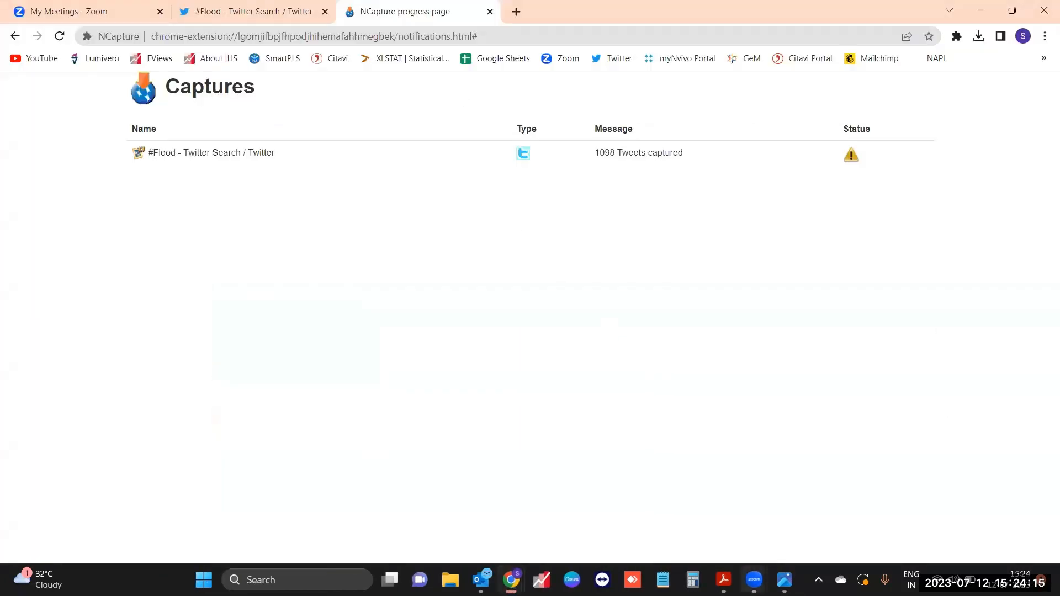
Step: Hide Chrome to reveal the desktop and relaunch NVivo 14 from its desktop icon
mouse_move(724, 566)
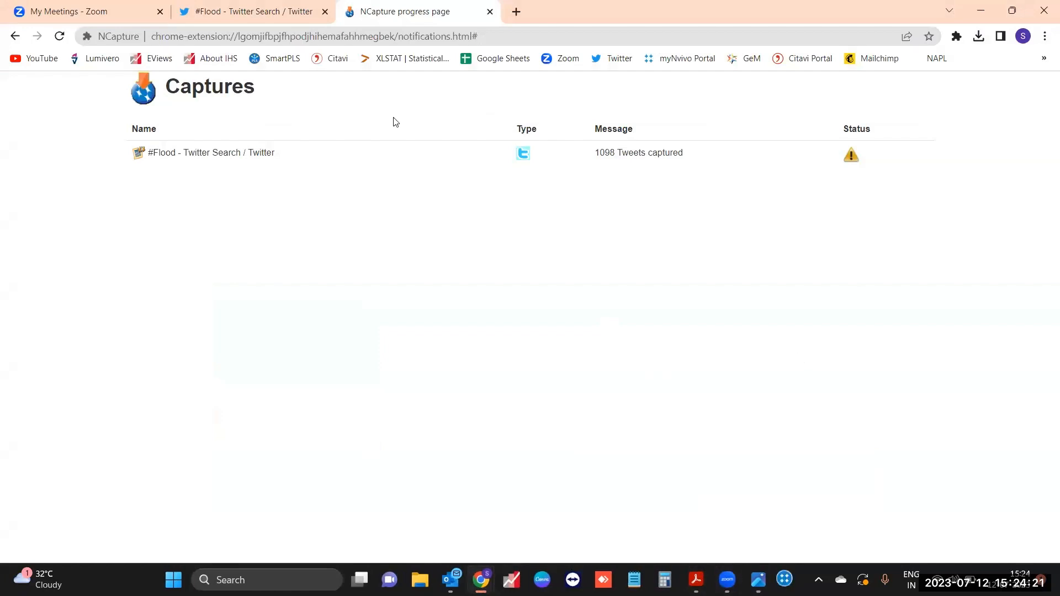
key("super+d")
double_click(131, 33)
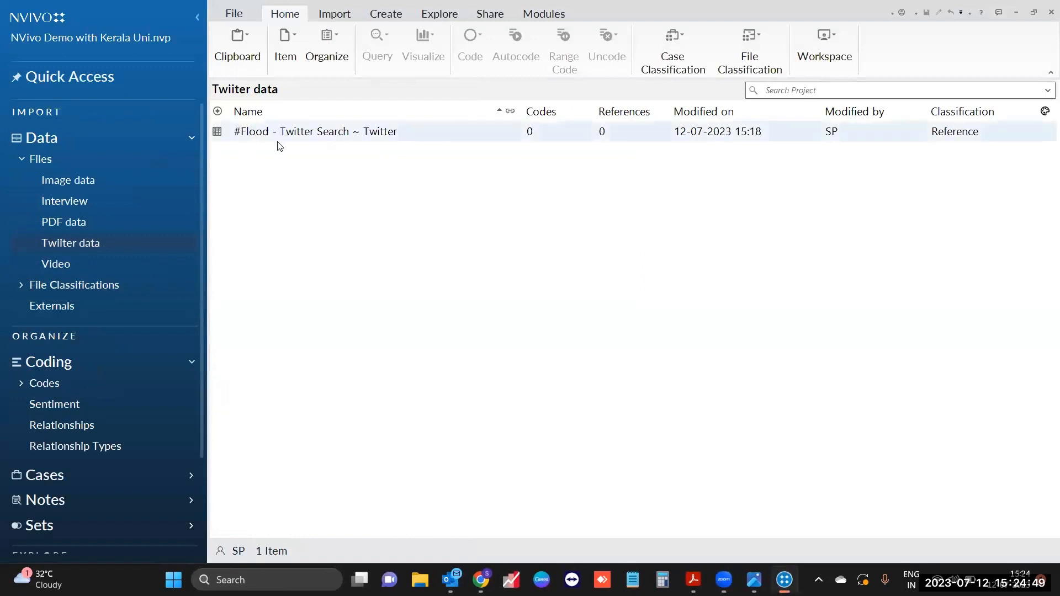
Step: Open the #Flood Twitter dataset and display it as a Twitter sociogram
left_click(436, 136)
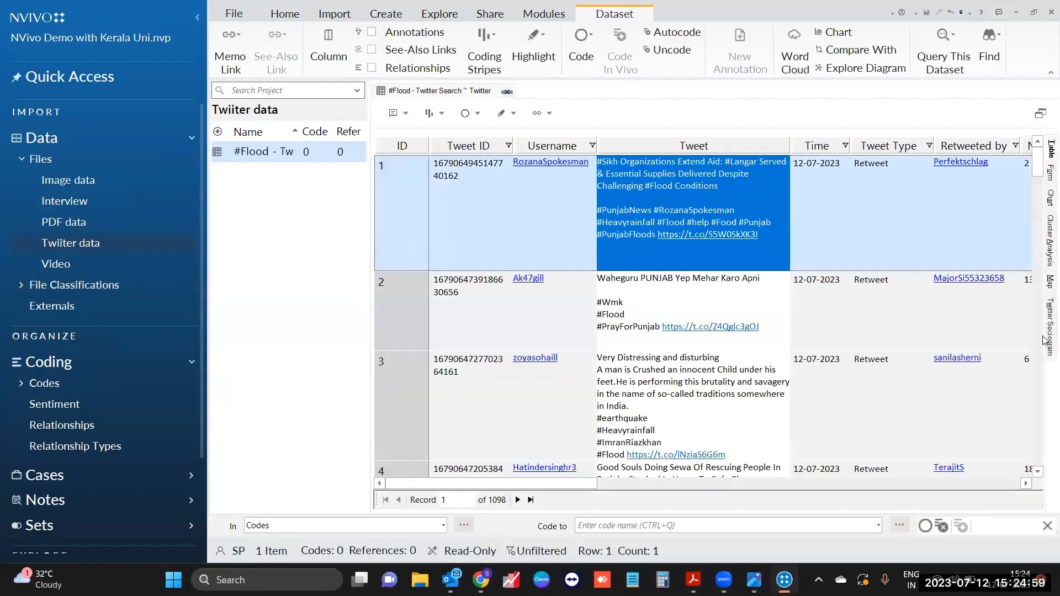
left_click(1045, 348)
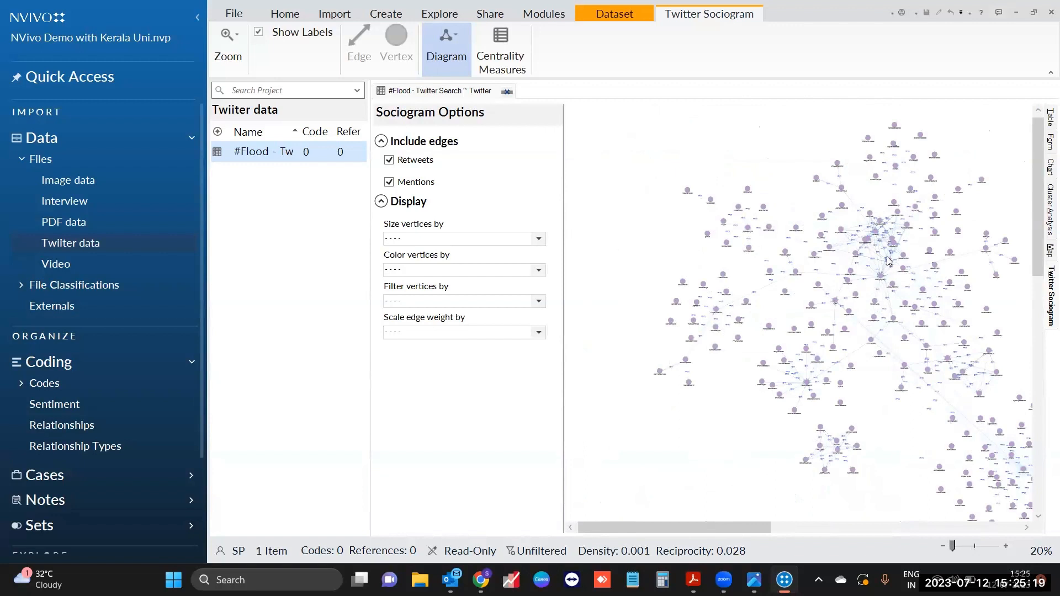
Step: Zoom the sociogram to 50% and scroll down to the separate cluster below
left_click_drag(739, 526, 764, 528)
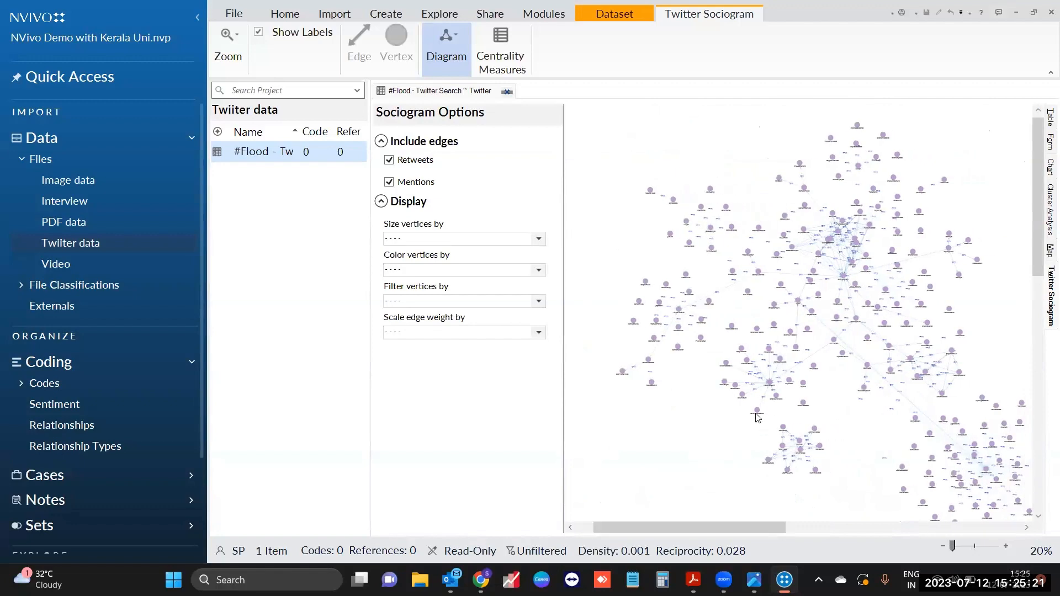
left_click(1005, 546)
scroll(763, 415, "up", 1)
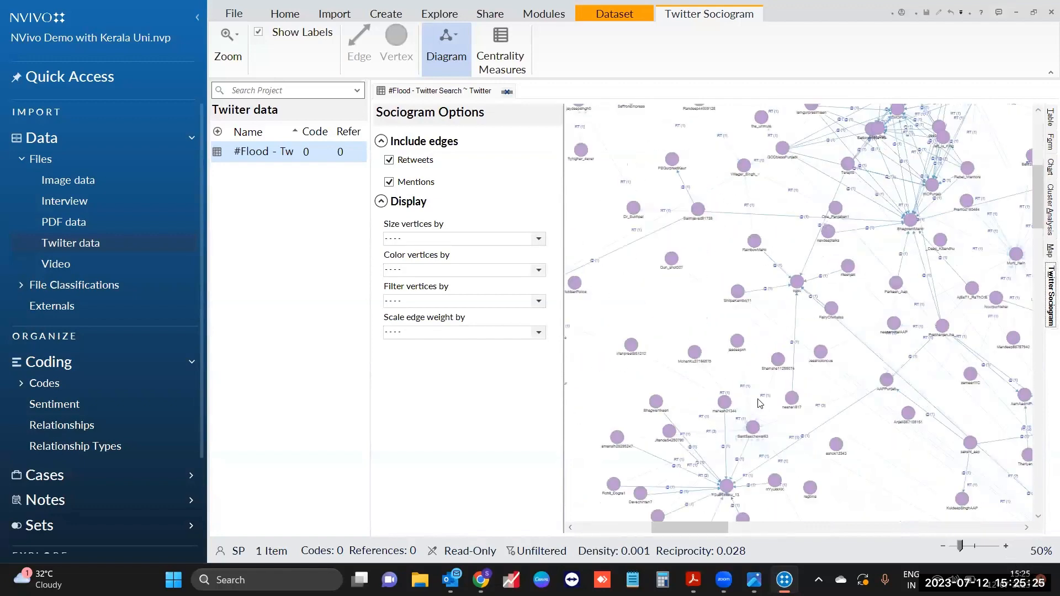
scroll(828, 393, "down", 5)
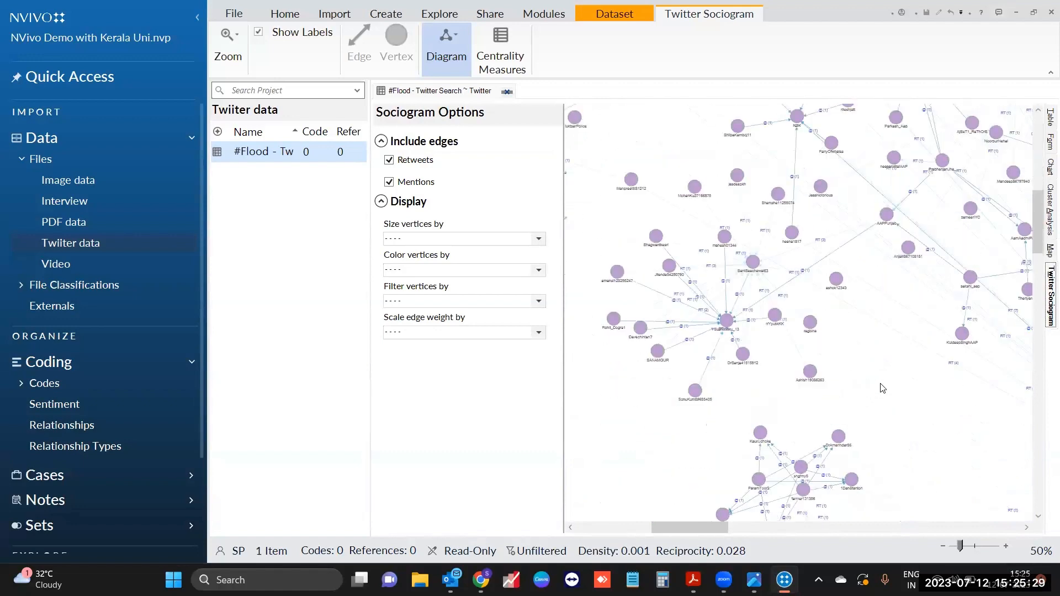
scroll(882, 387, "down", 2)
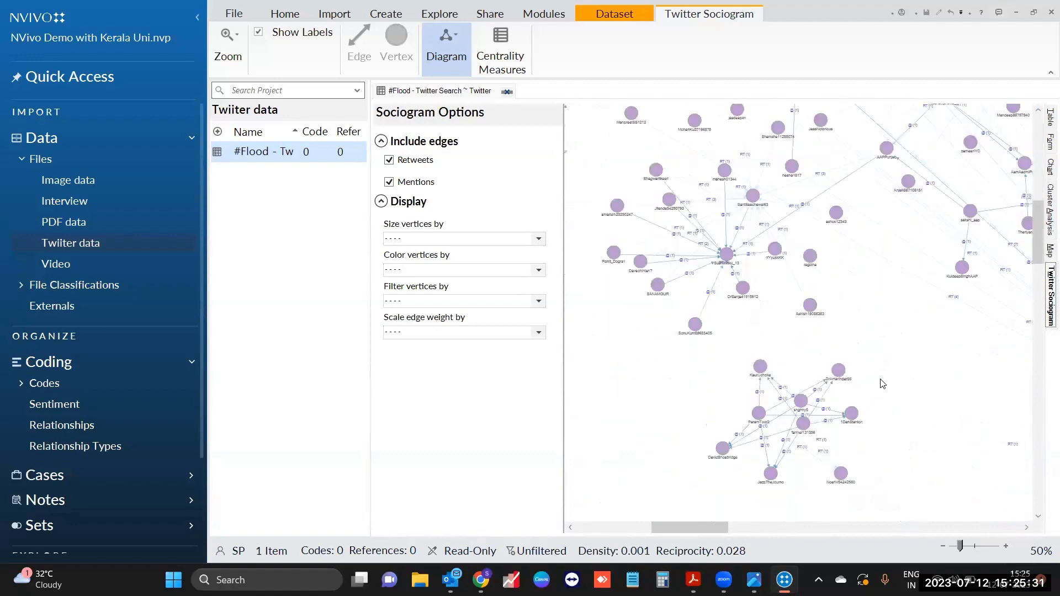